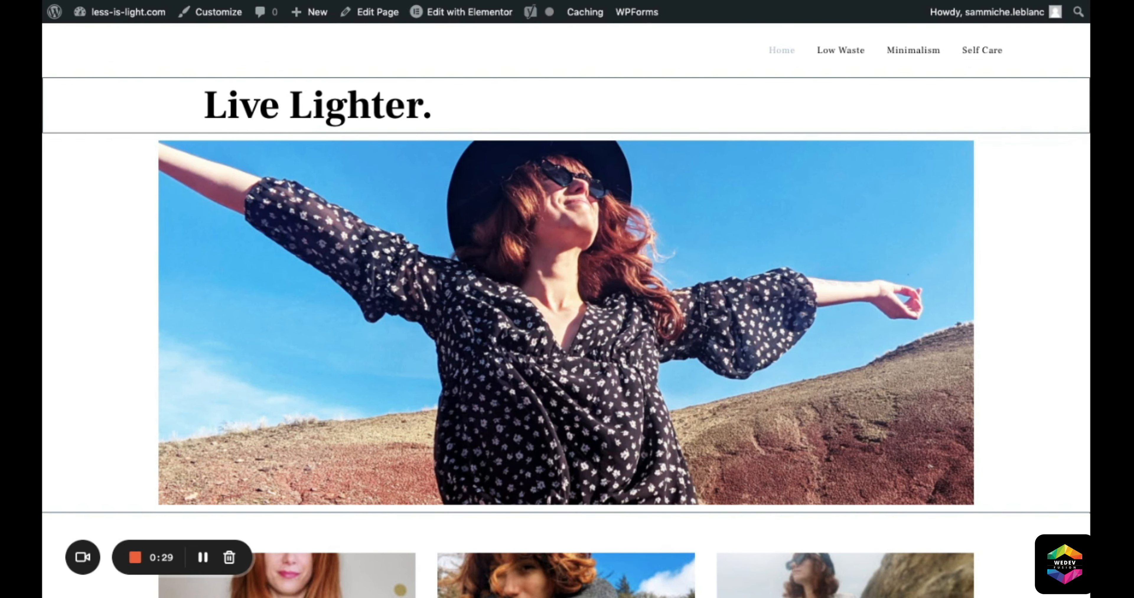
Step: Look over the site's home page, from the Live Lighter banner through the blog posts to the Community section
scroll(898, 309, down, 15)
scroll(898, 307, down, 5)
scroll(898, 307, up, 20)
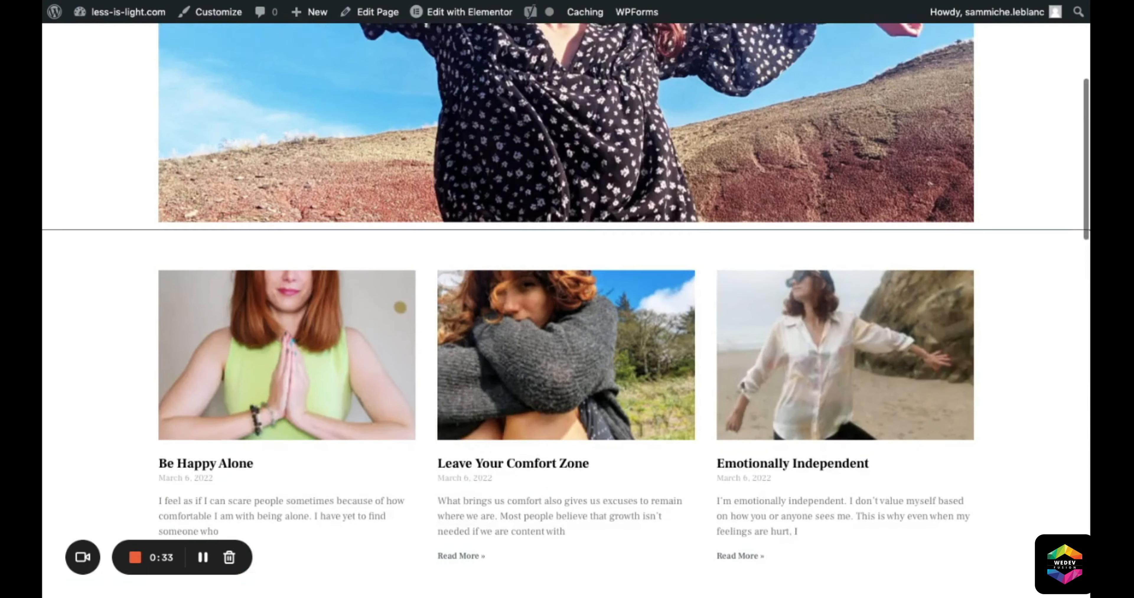
scroll(566, 308, up, 5)
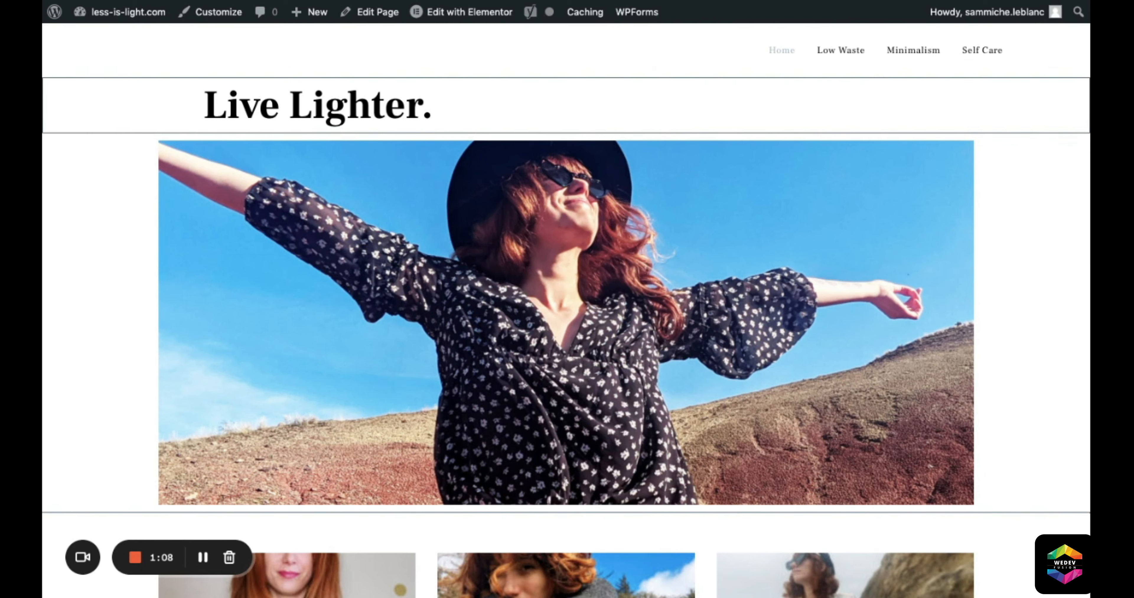
scroll(881, 444, down, 10)
scroll(881, 445, down, 10)
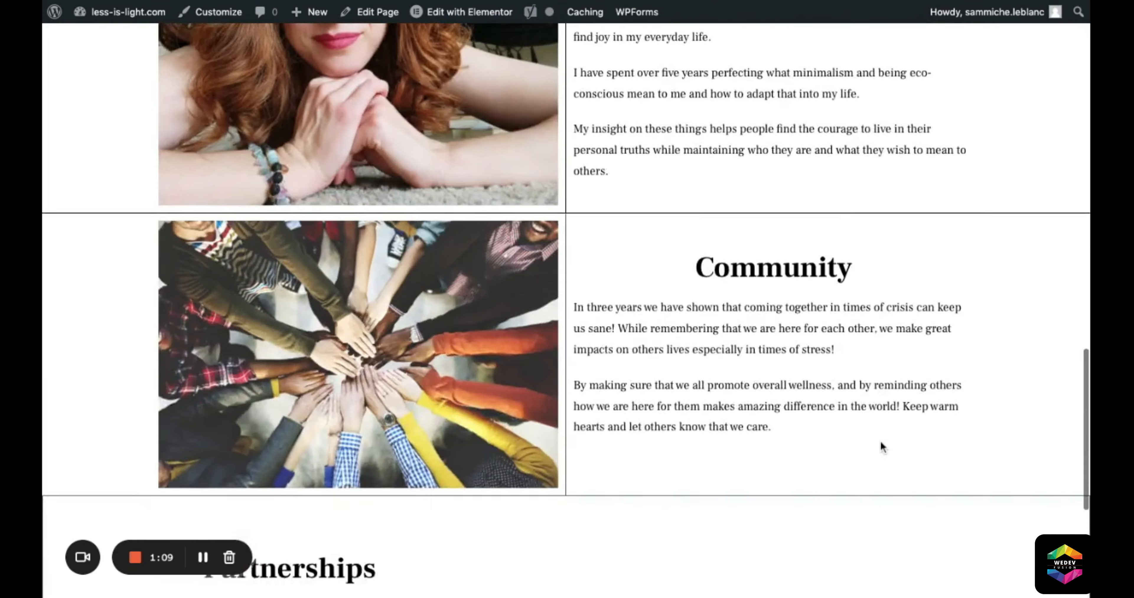
scroll(827, 356, up, 15)
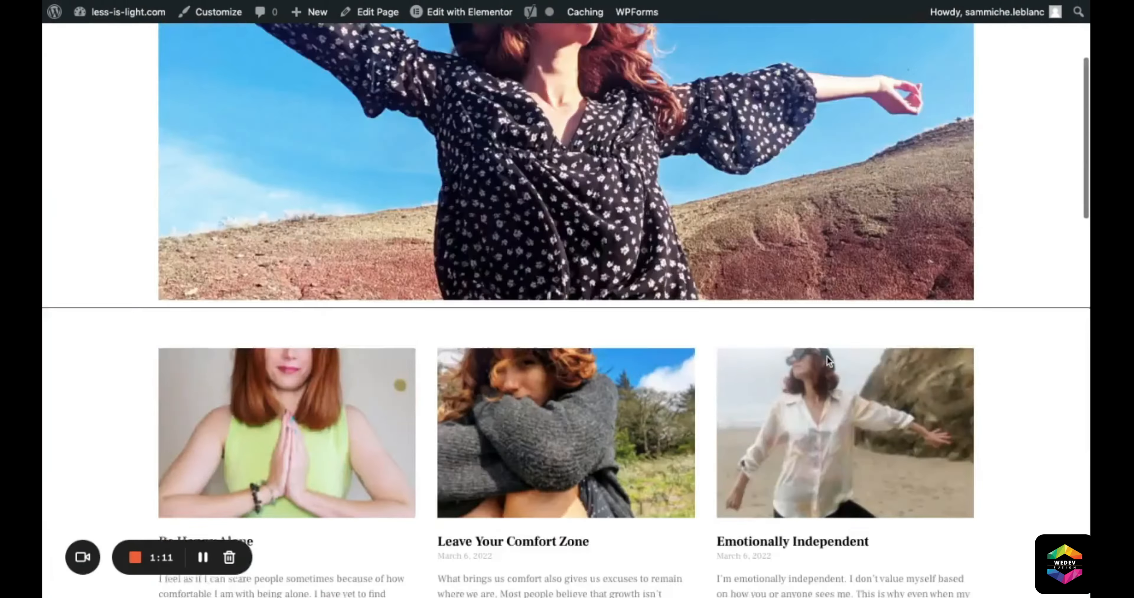
Step: Open the site's privacy policy, skim through the notice, and return to the Home page
scroll(827, 356, down, 10)
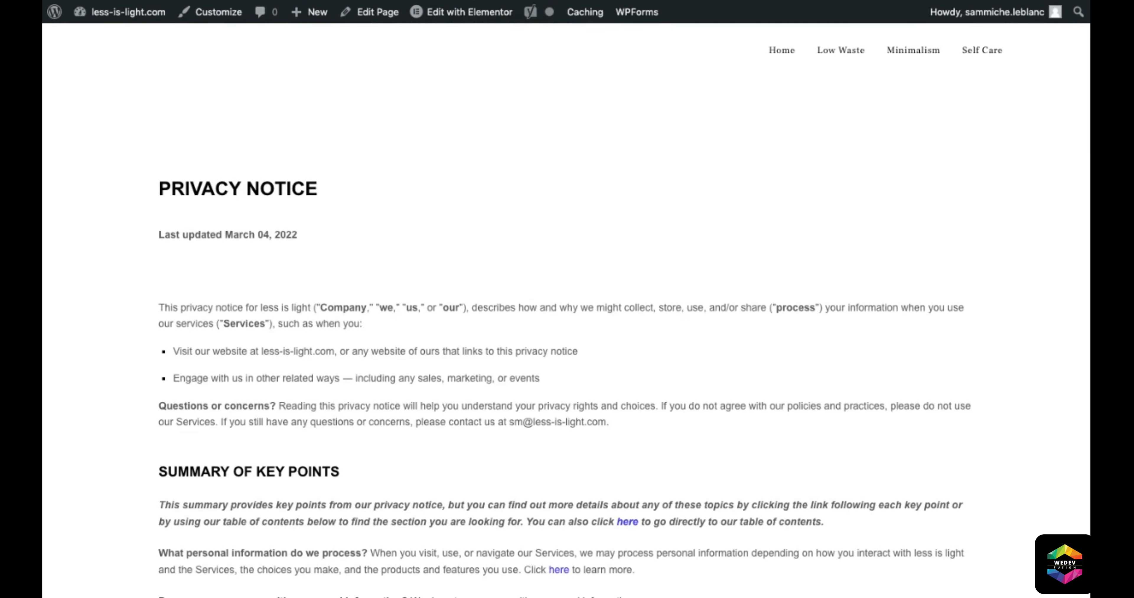
scroll(530, 438, down, 15)
scroll(529, 438, down, 10)
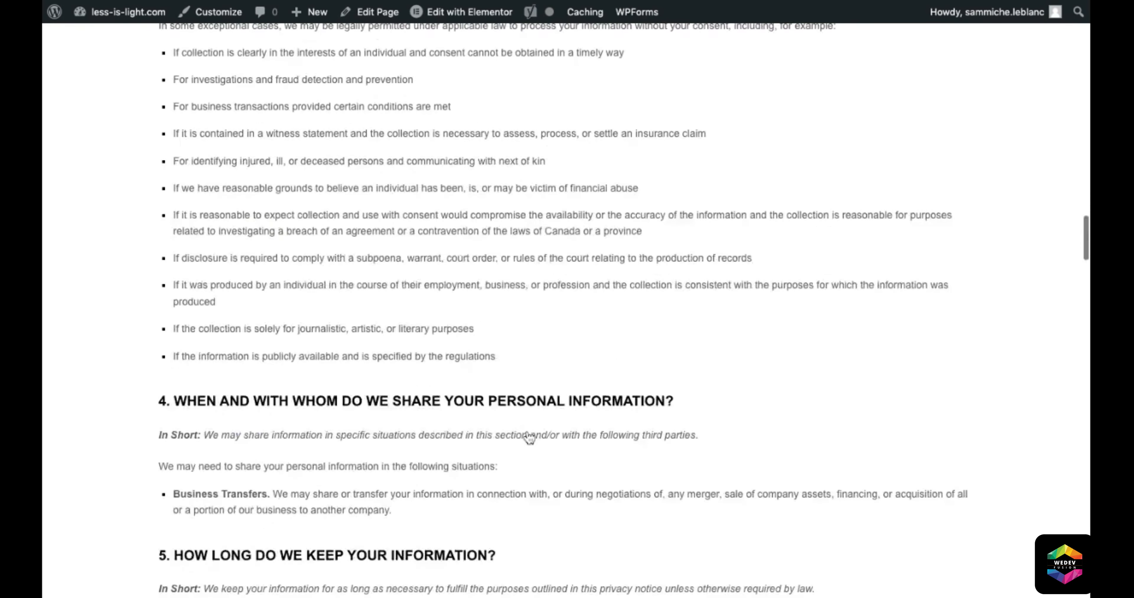
scroll(529, 438, up, 20)
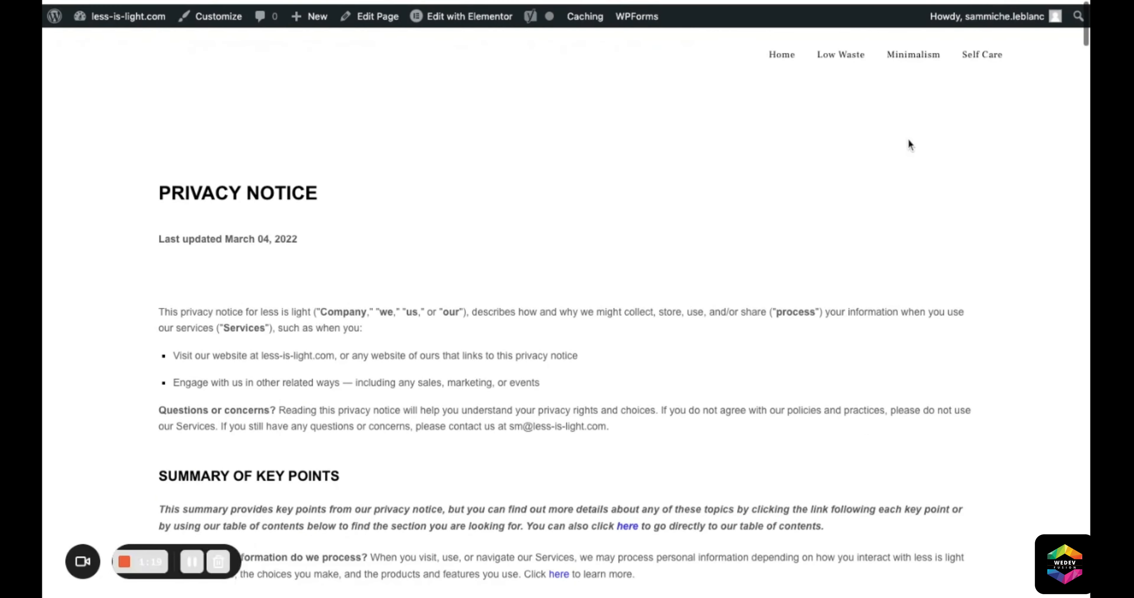
click(781, 54)
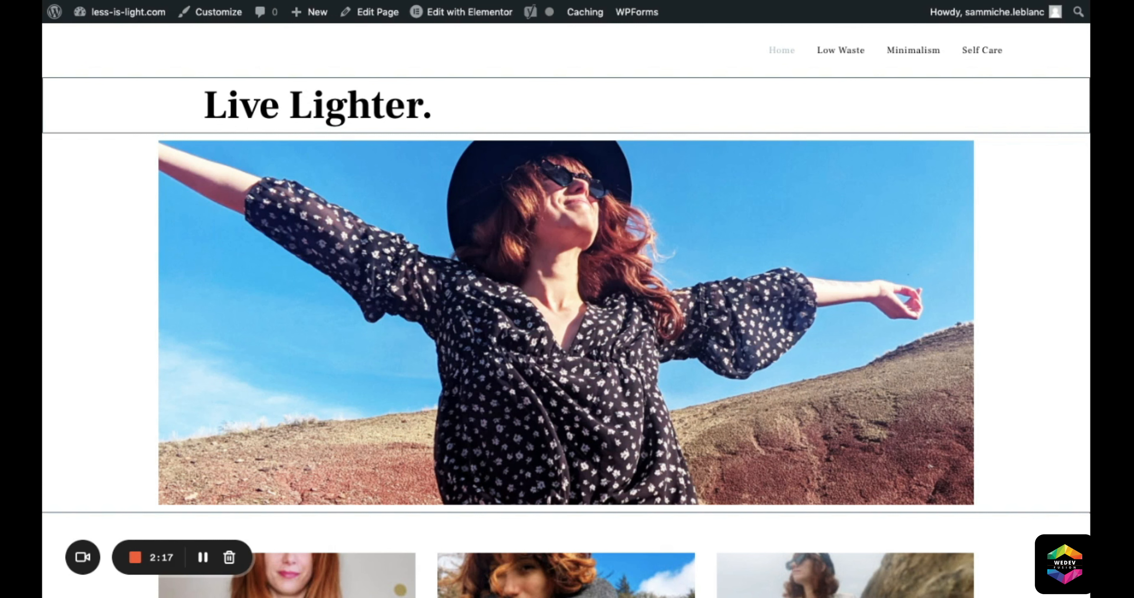
Step: Examine the home page layout again from the banner down to the Partnerships section and the footer links
scroll(833, 371, down, 15)
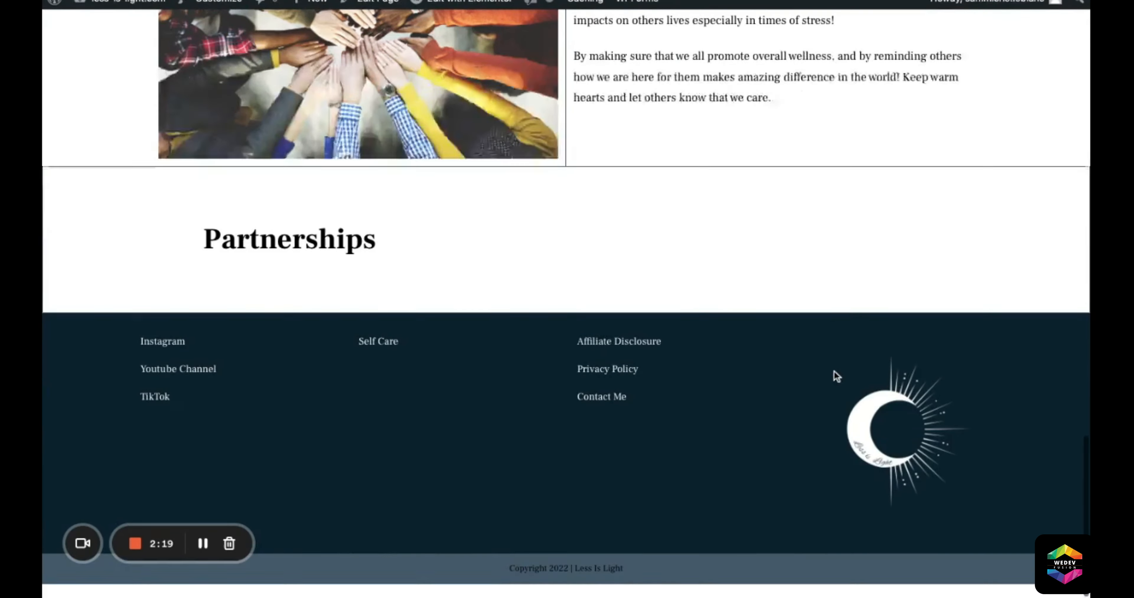
scroll(834, 371, up, 10)
scroll(834, 370, up, 10)
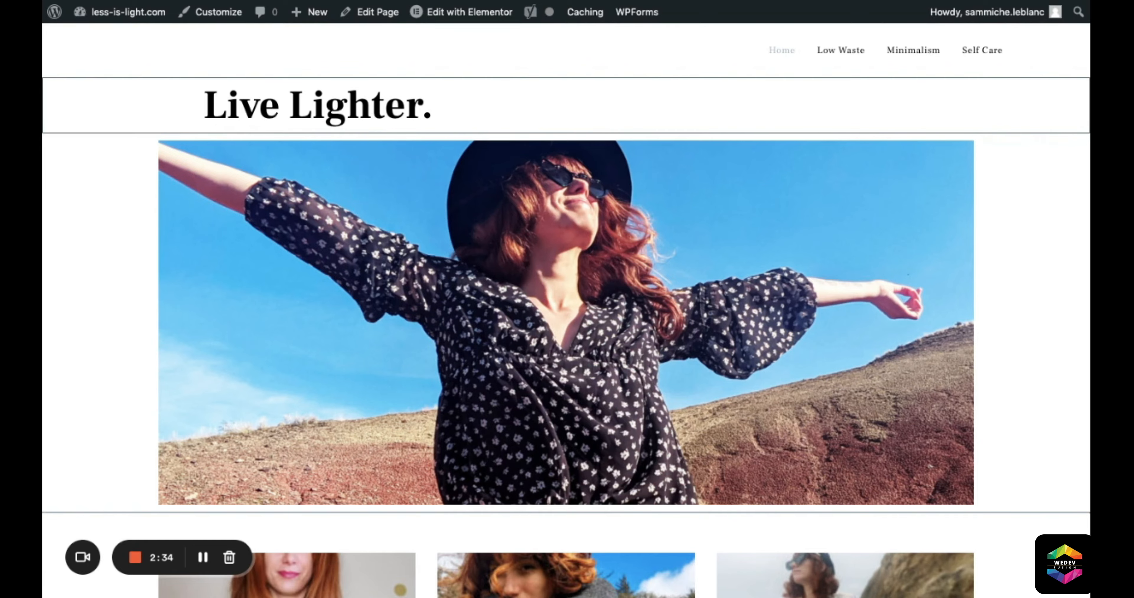
scroll(1020, 534, down, 15)
scroll(1019, 536, down, 3)
scroll(830, 273, up, 20)
scroll(418, 139, down, 15)
scroll(417, 138, down, 5)
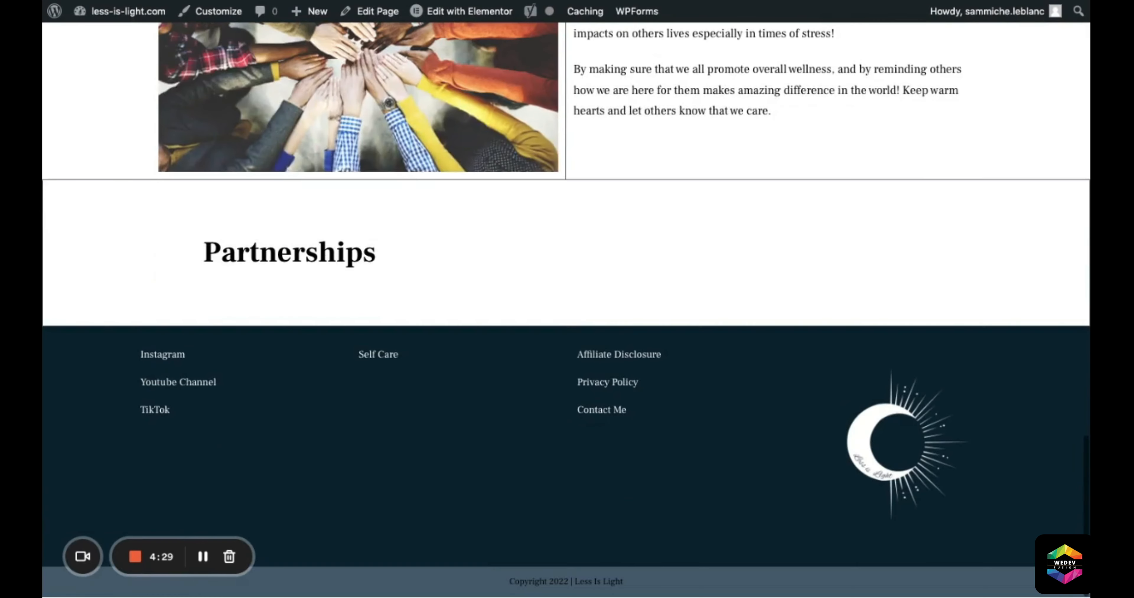
scroll(418, 137, up, 20)
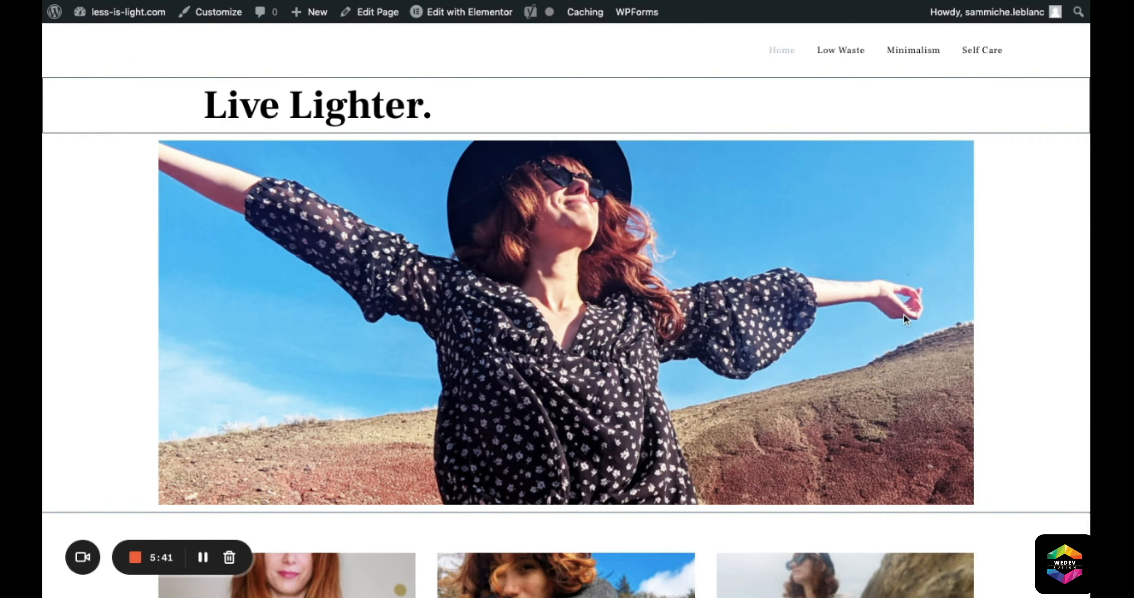
scroll(900, 297, down, 15)
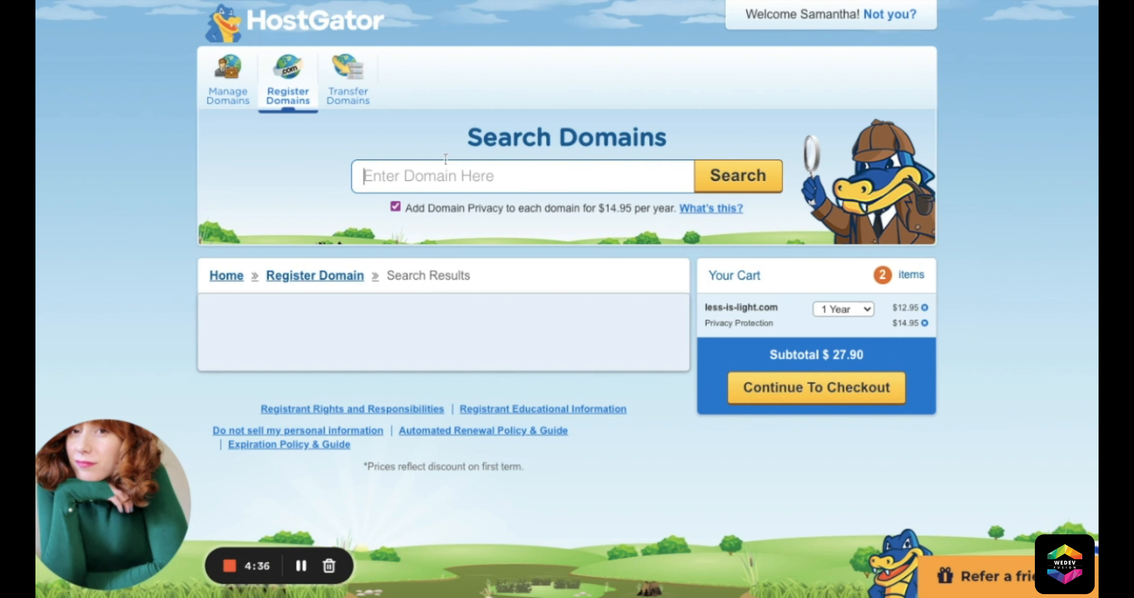
Step: Search HostGator for the domain lessislight.com with the domain privacy add-on turned off
text(lessislight)
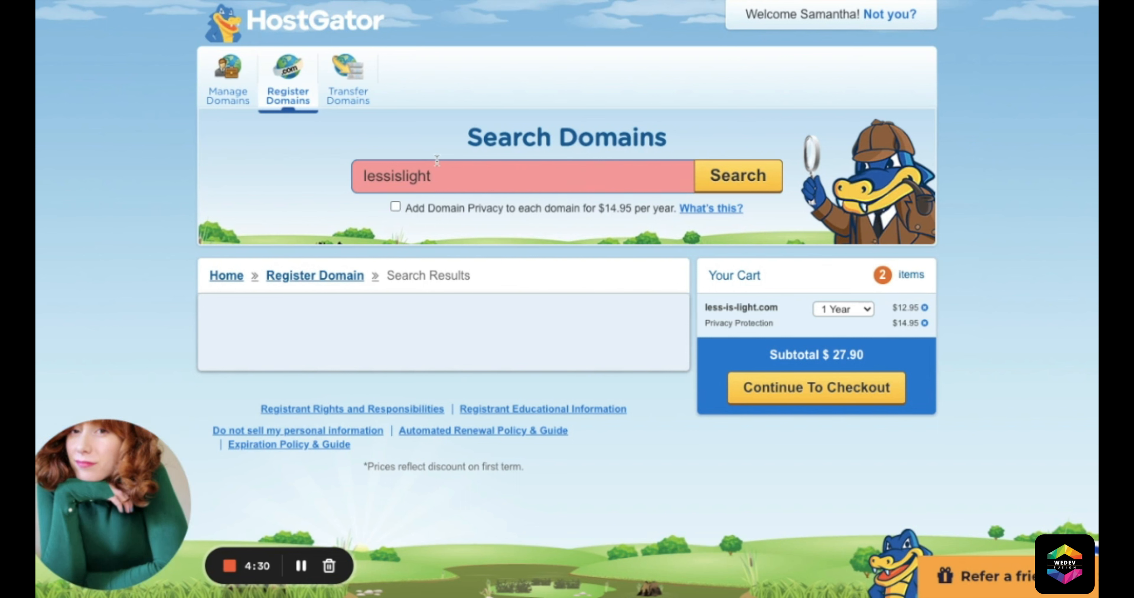
text(.com)
click(718, 165)
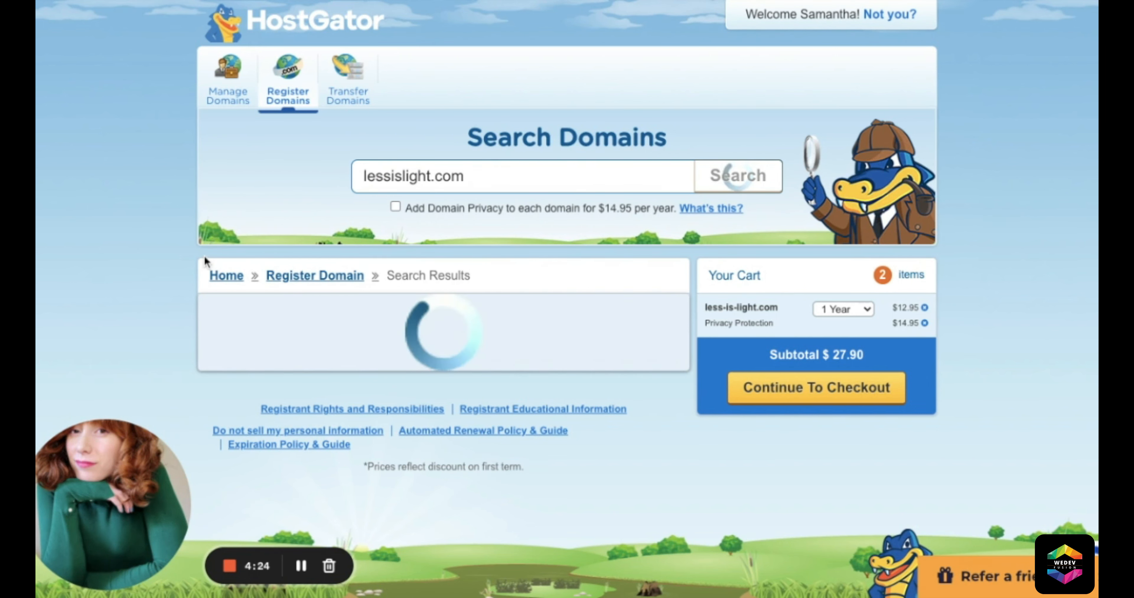
Step: Review the availability result for lessislight.com and the similar domain names suggested with their prices
scroll(327, 323, down, 1)
drag(249, 279, 580, 275)
click(581, 275)
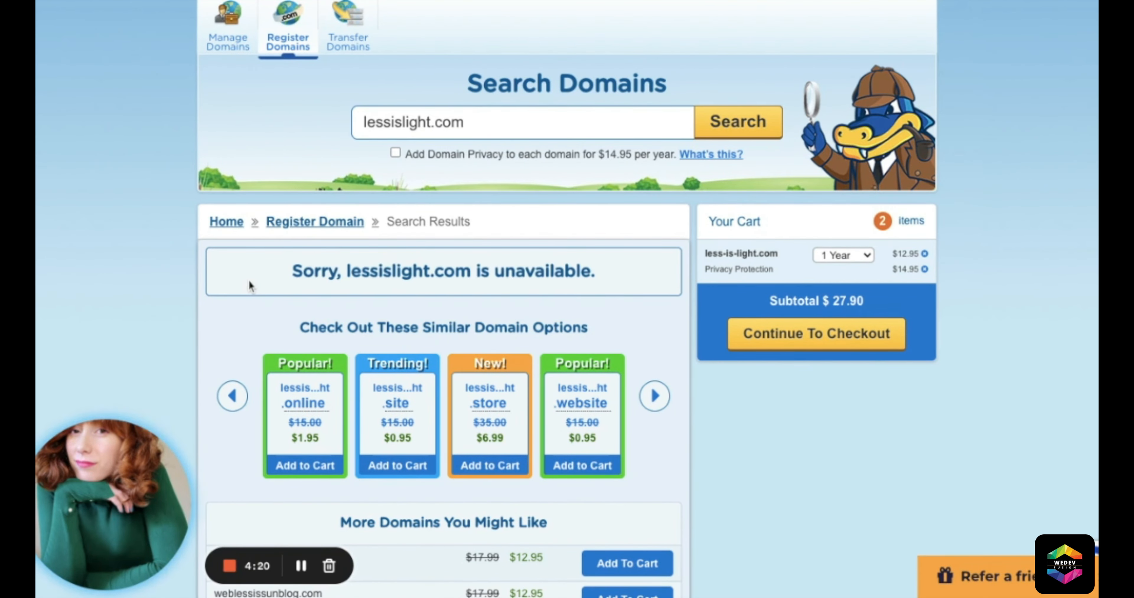
scroll(249, 280, down, 5)
scroll(401, 365, down, 3)
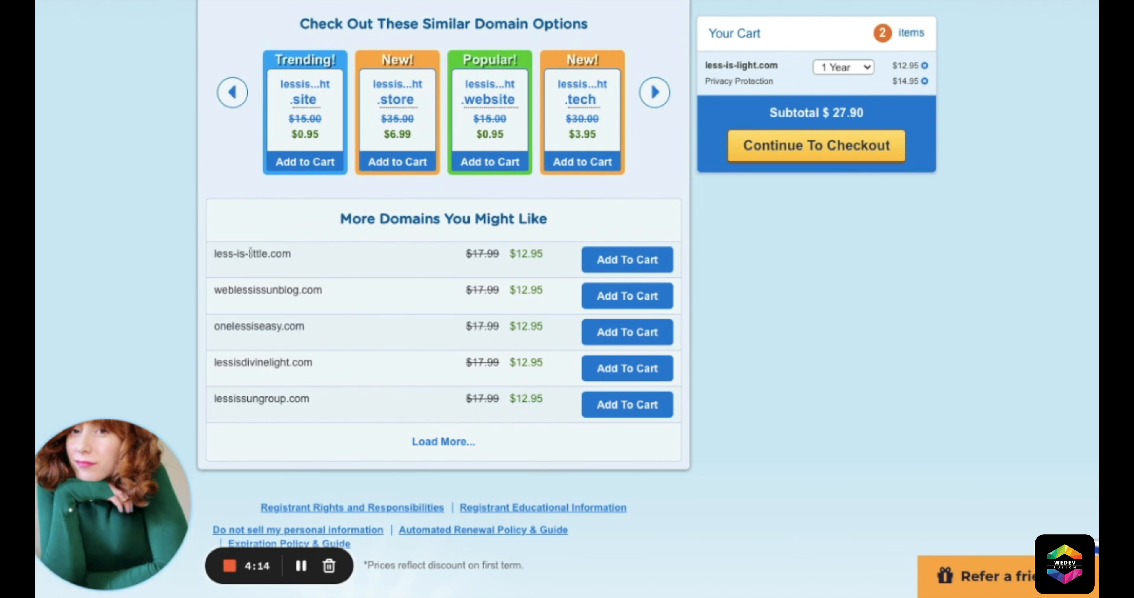
drag(292, 254, 172, 246)
click(207, 255)
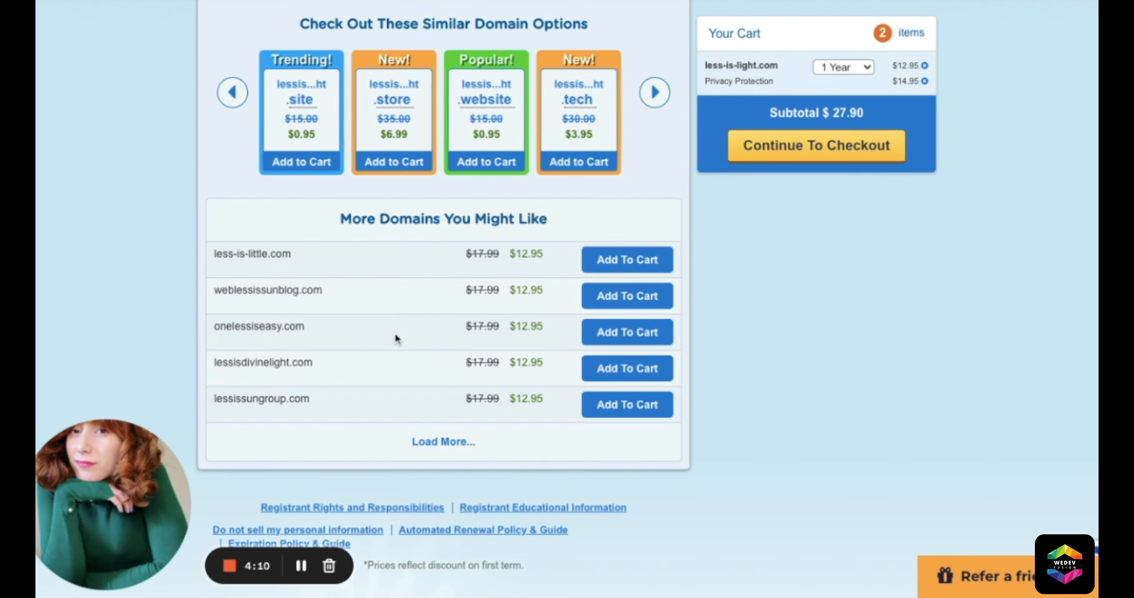
scroll(395, 332, down, 3)
scroll(396, 333, up, 2)
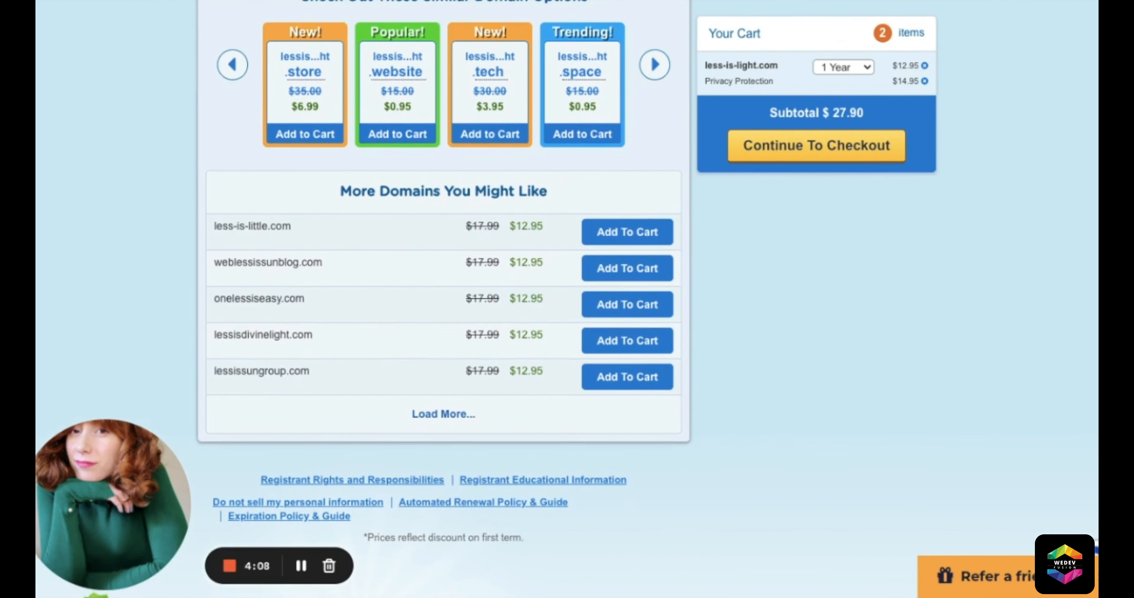
scroll(308, 261, up, 6)
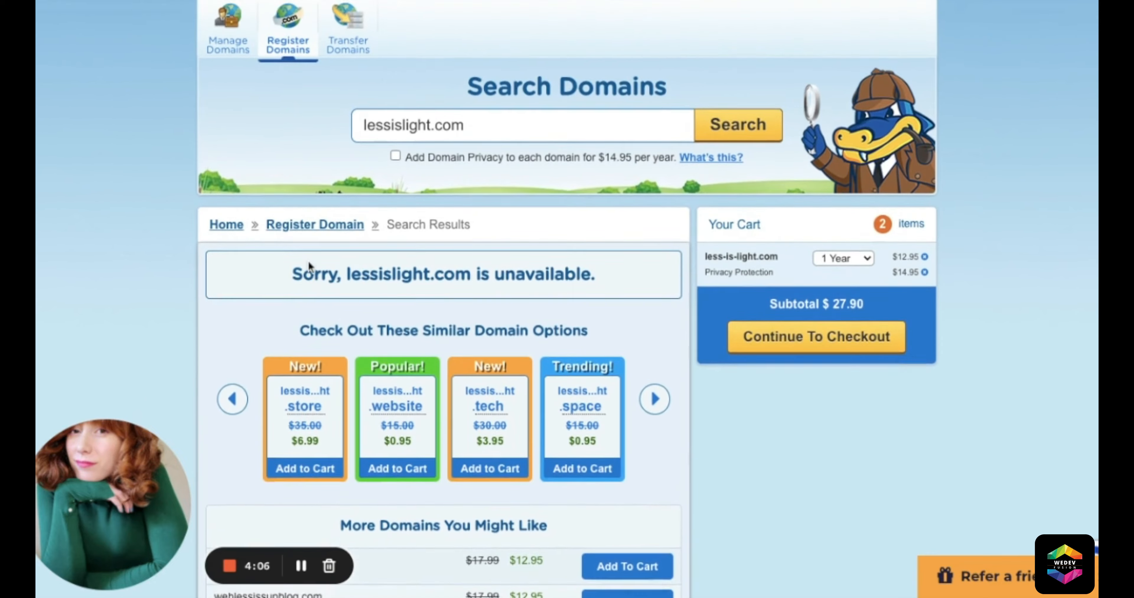
scroll(336, 227, up, 1)
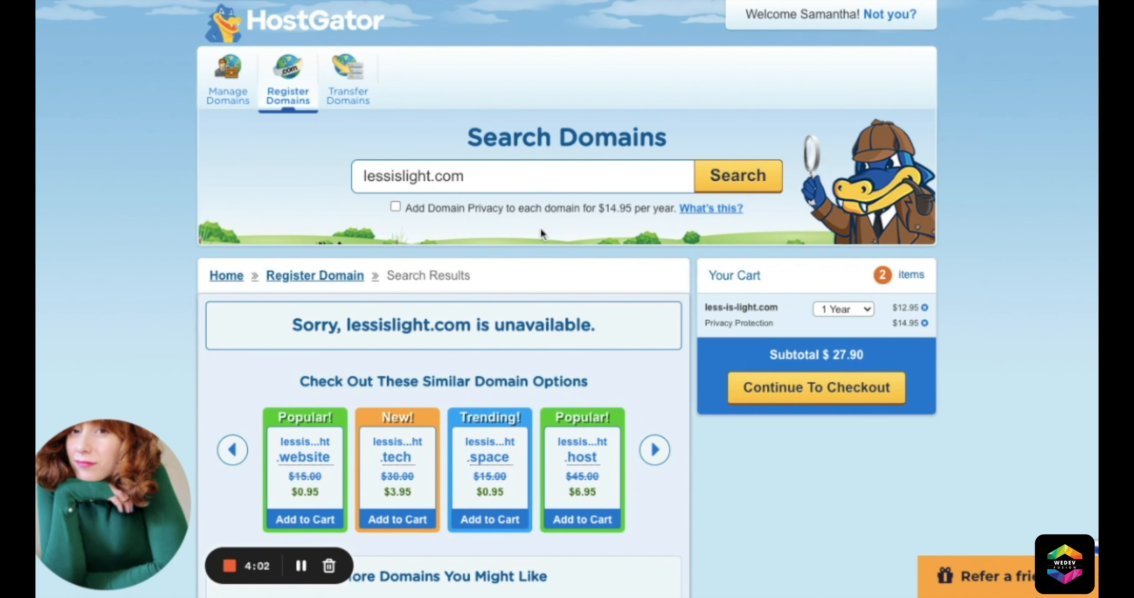
Step: Highlight the .com ending in the domain search text and look over the alternative extensions offered
click(416, 164)
key(super+shift+Right)
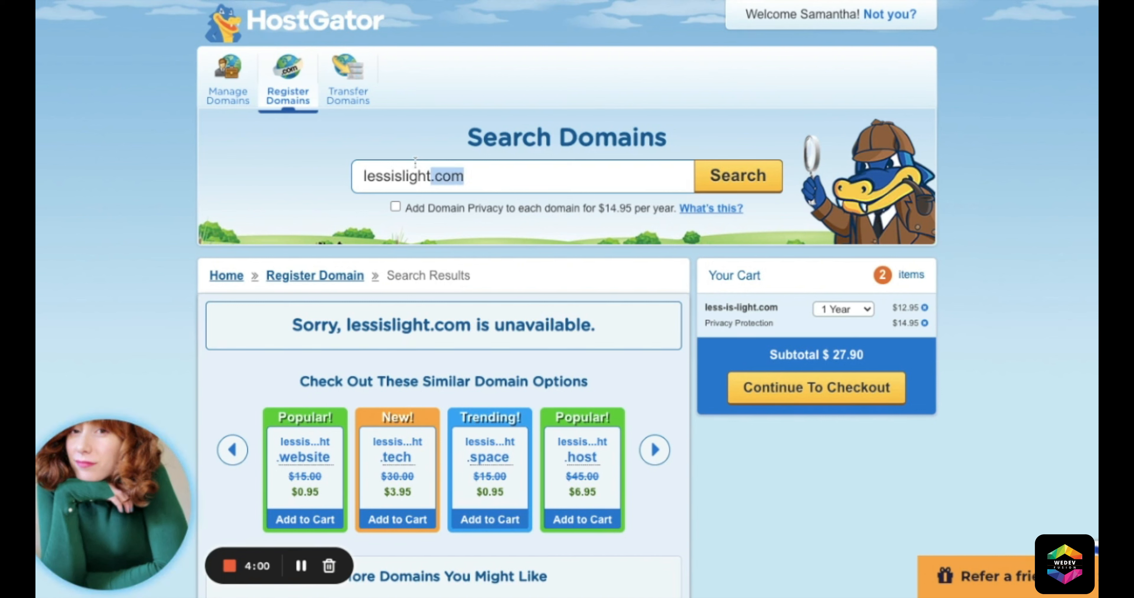
key(Right)
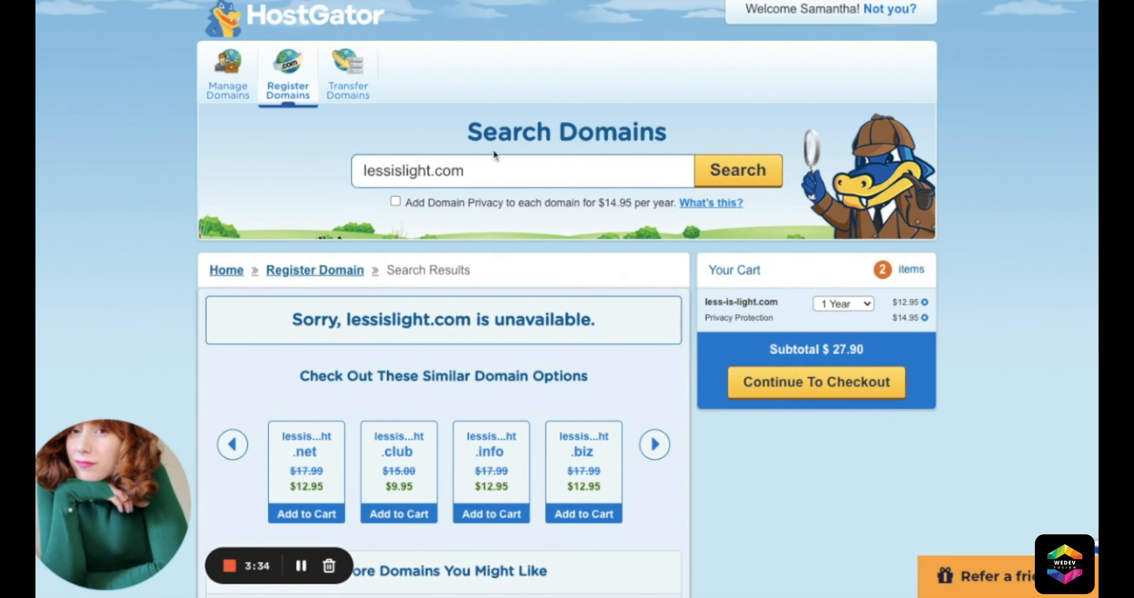
scroll(585, 402, down, 3)
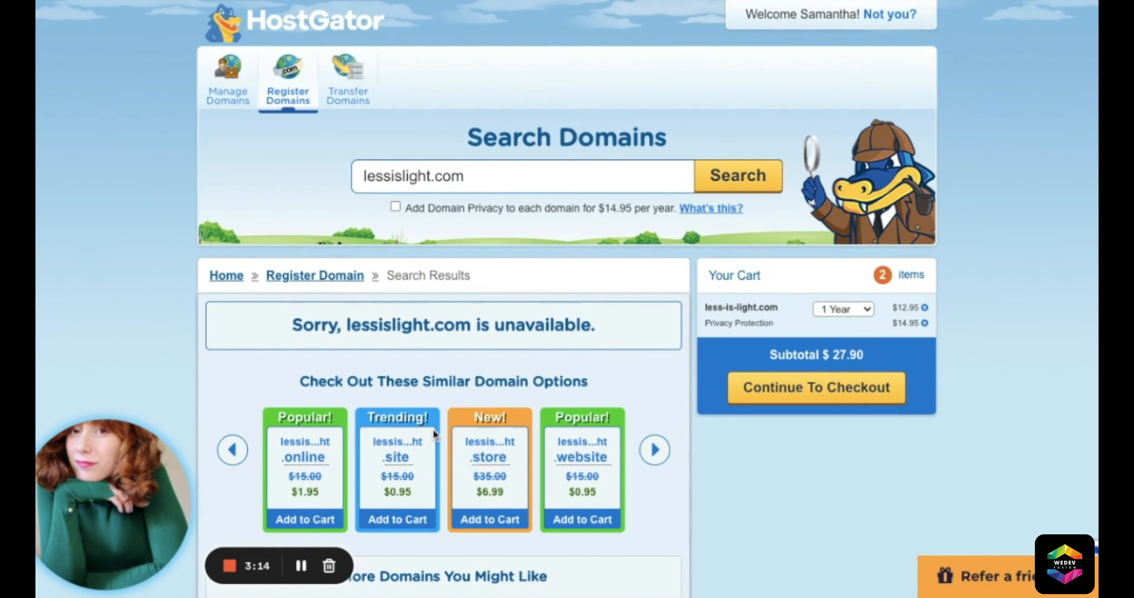
scroll(433, 428, down, 2)
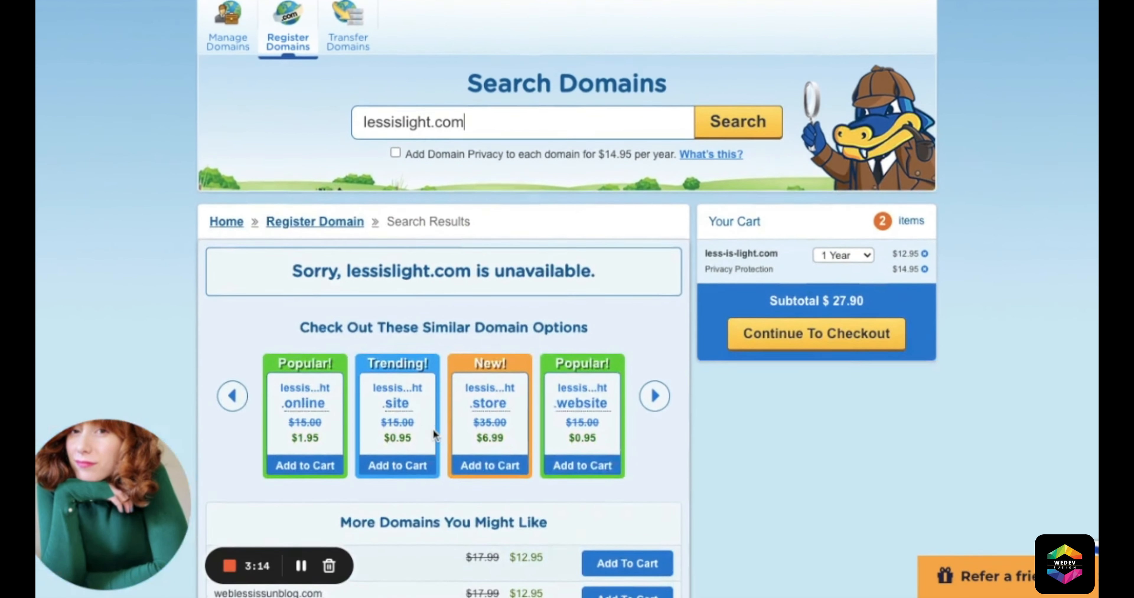
scroll(632, 316, up, 1)
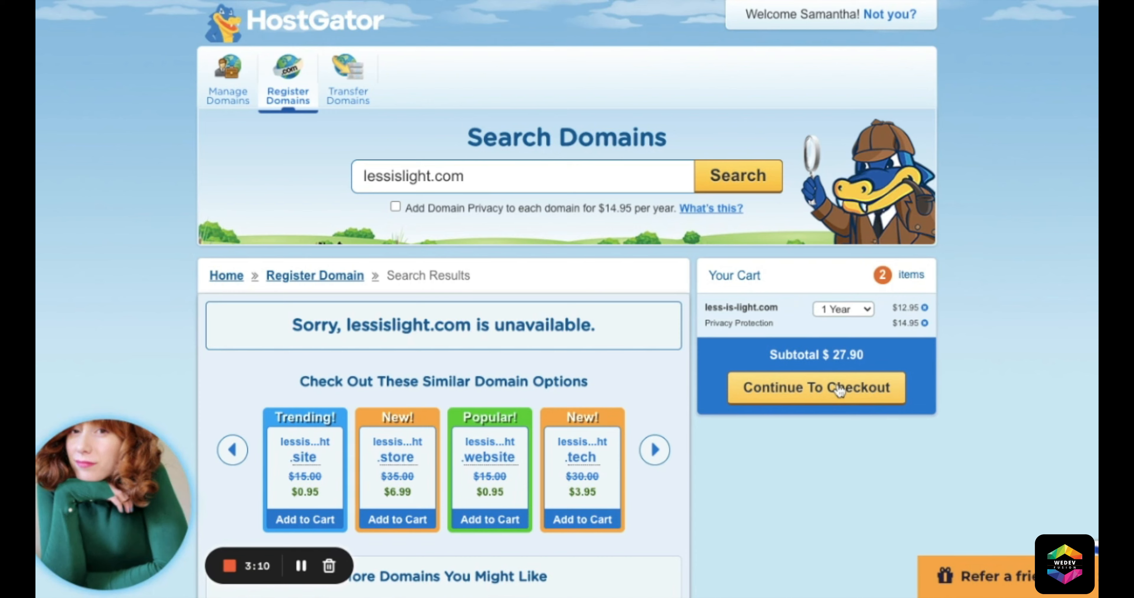
Step: Continue to checkout with less-is-light.com in the cart and review the listed domain options
click(817, 388)
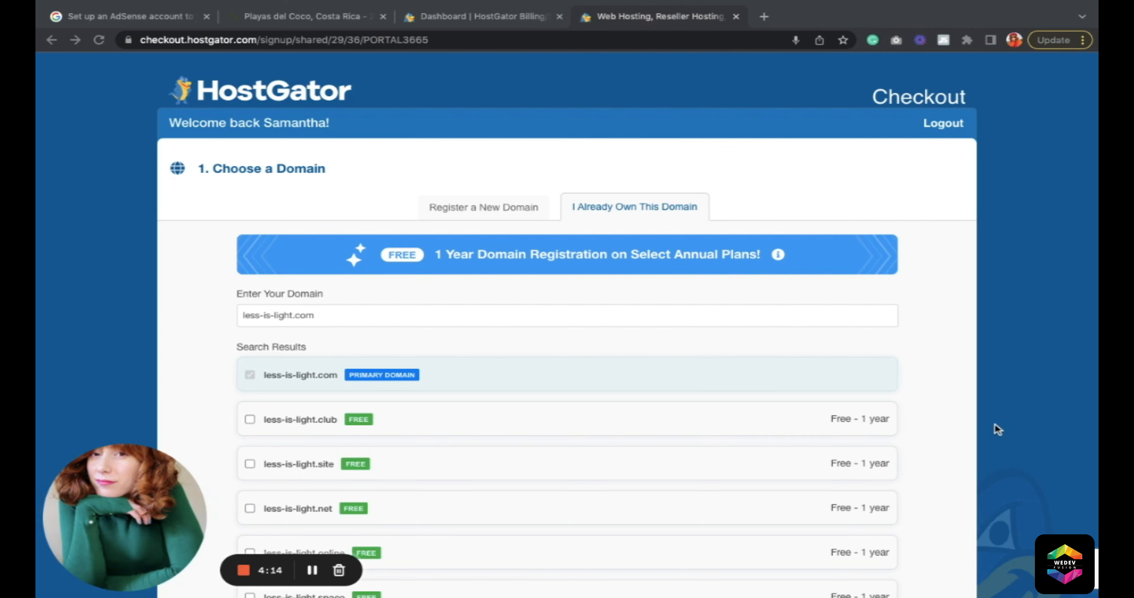
scroll(567, 328, down, 5)
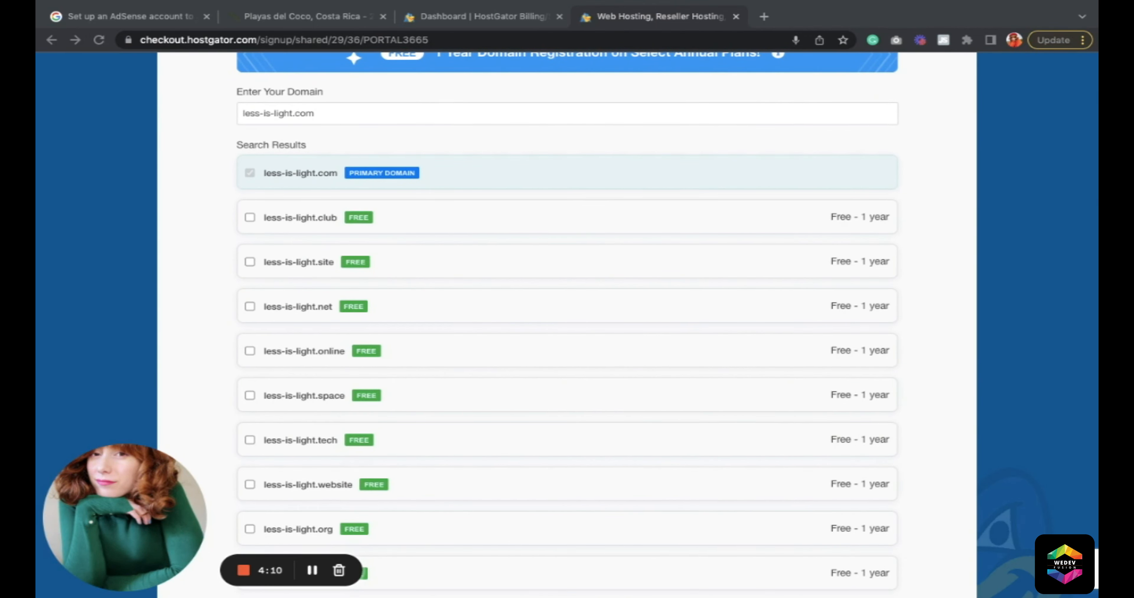
scroll(567, 326, down, 3)
scroll(775, 310, up, 3)
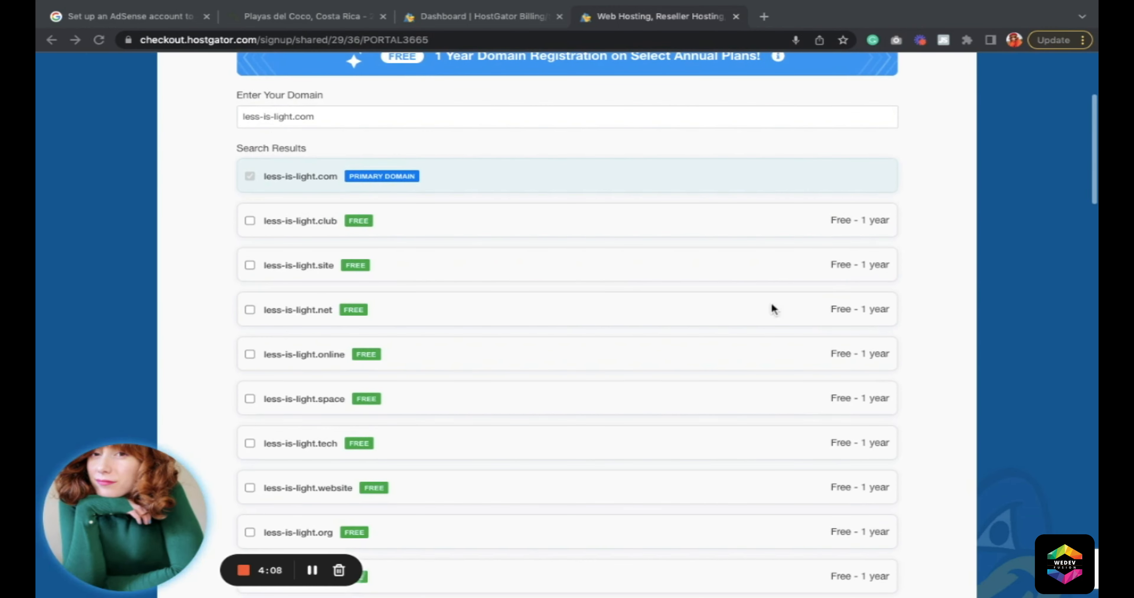
scroll(1039, 337, down, 10)
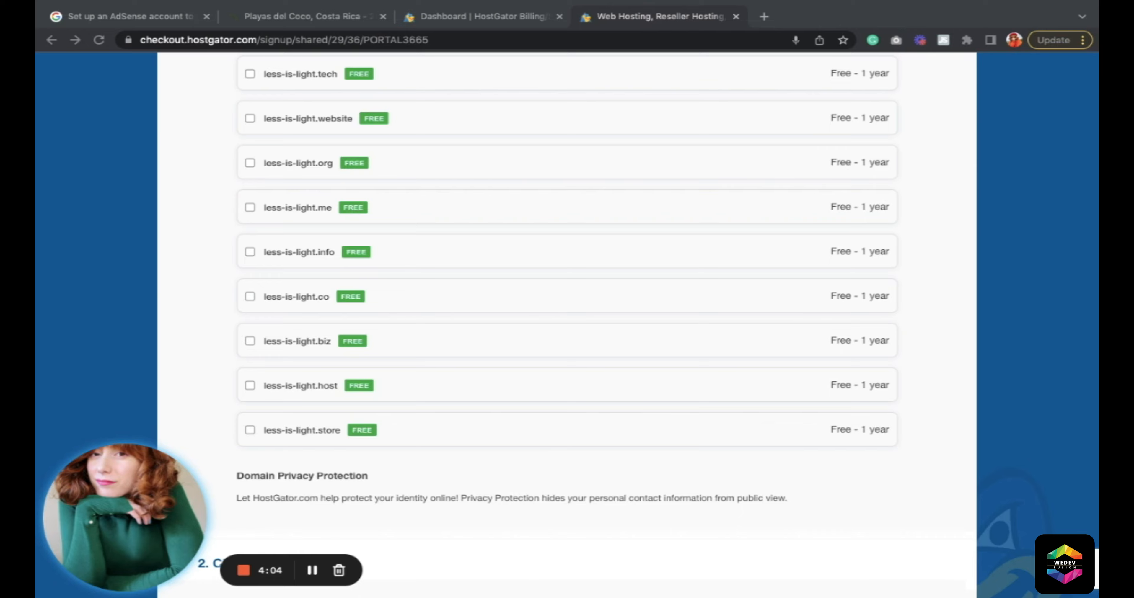
Step: Go to the hosting plan section and view the available package types: Hatchling, Baby and Business
scroll(1040, 341, down, 1)
scroll(717, 450, down, 3)
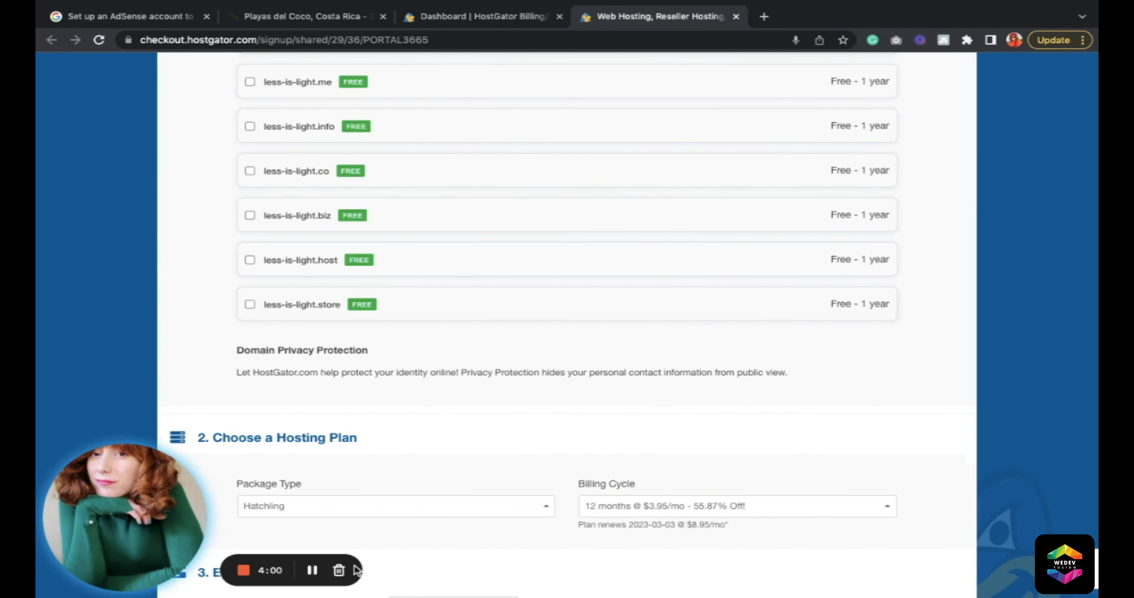
click(317, 507)
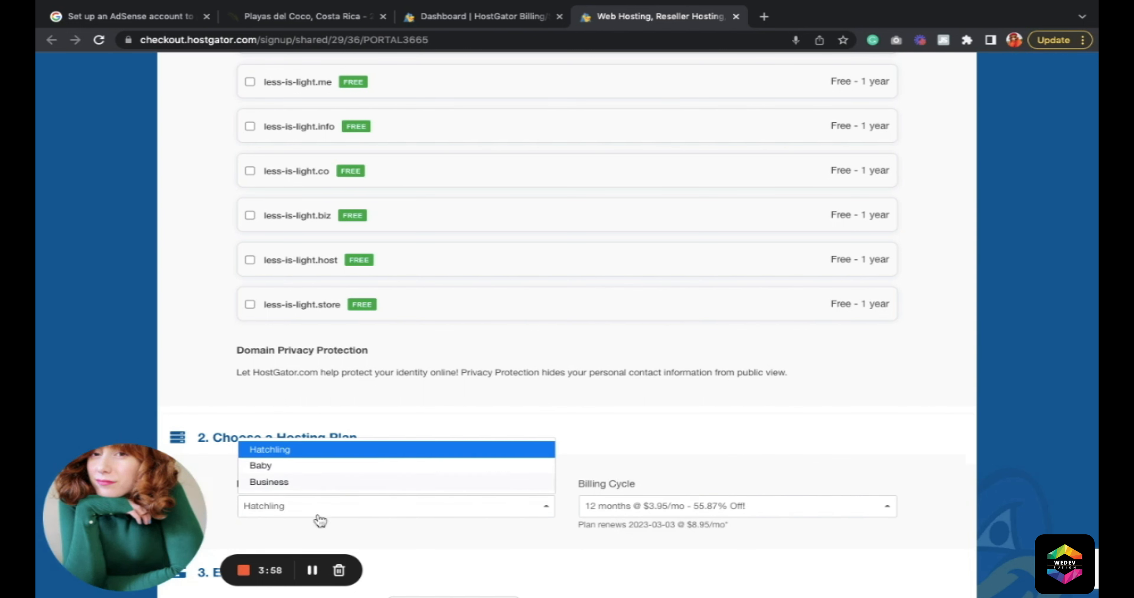
click(625, 481)
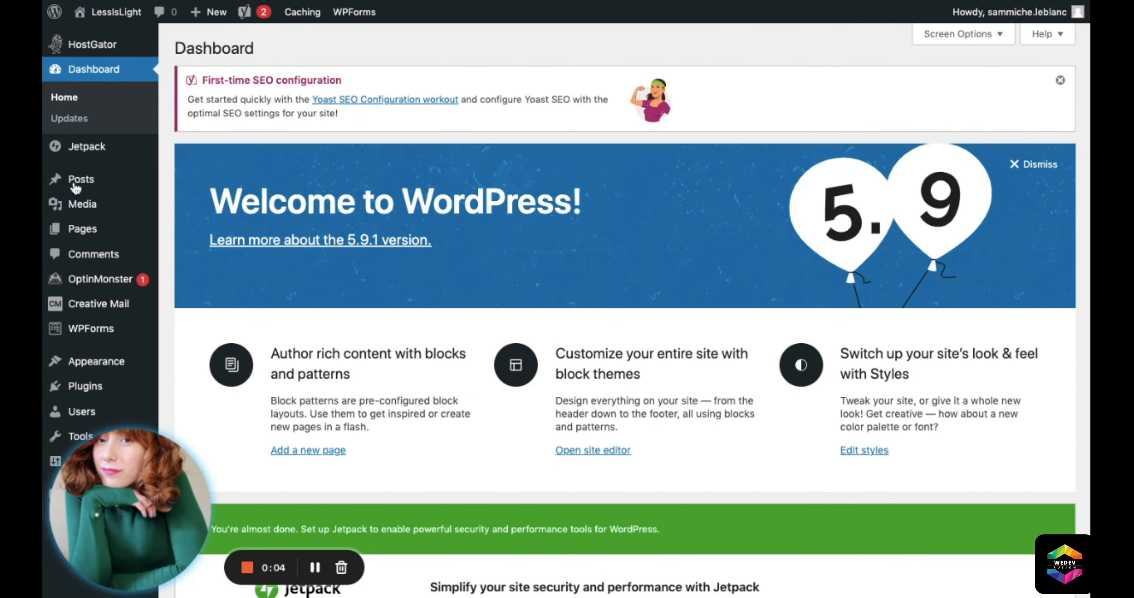
mouse_move(114, 11)
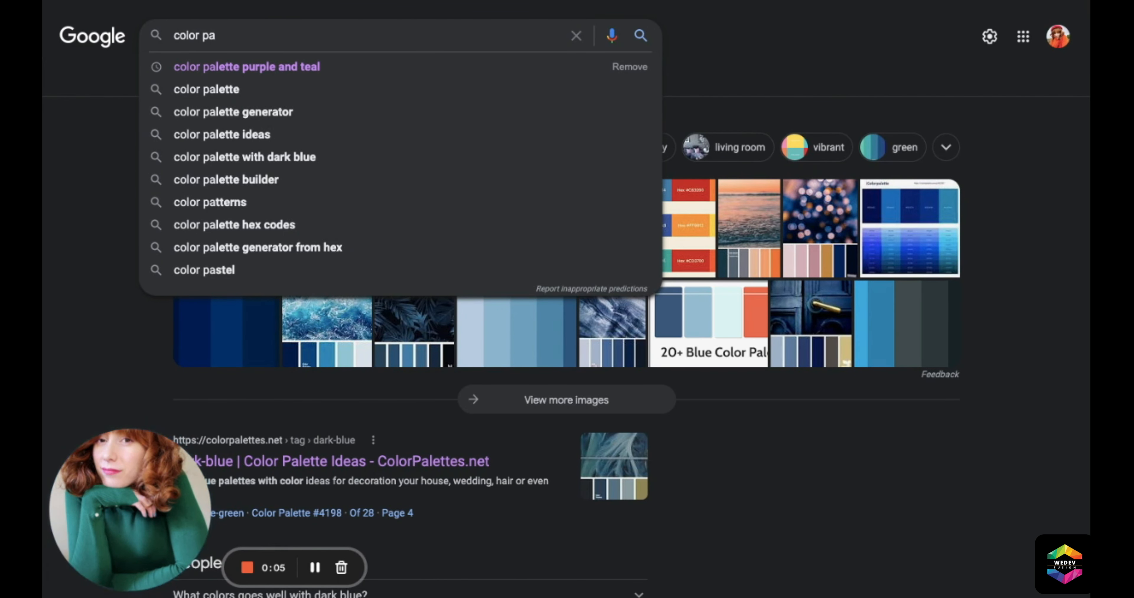
Step: Search Google for "color palettes" and open the ColorPalettes.net result
text(letes)
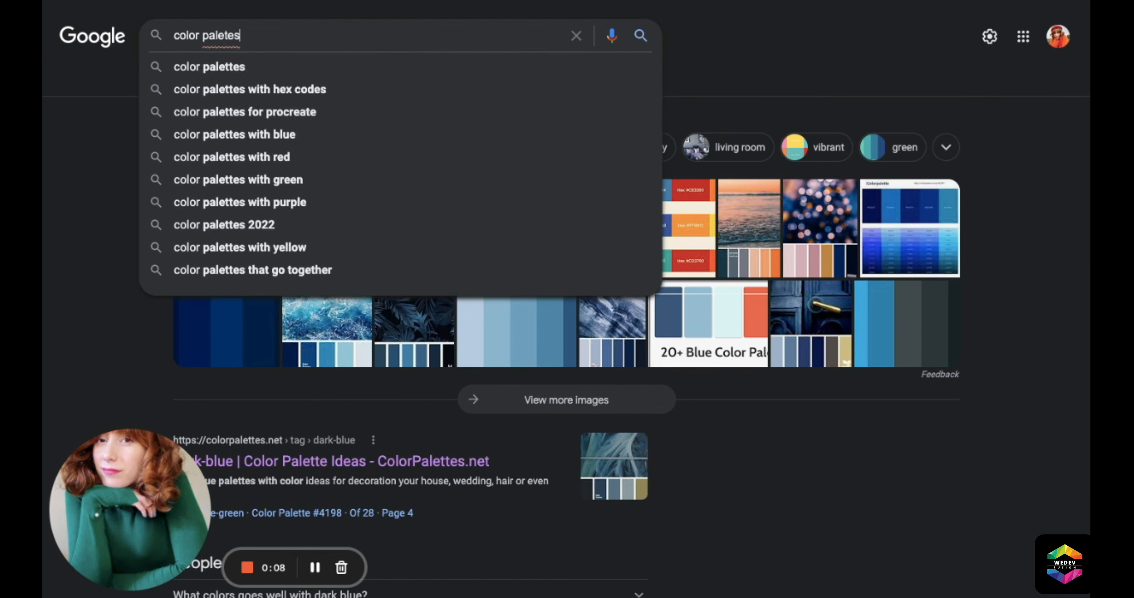
key(BackSpace)
key(BackSpace)
text(tes)
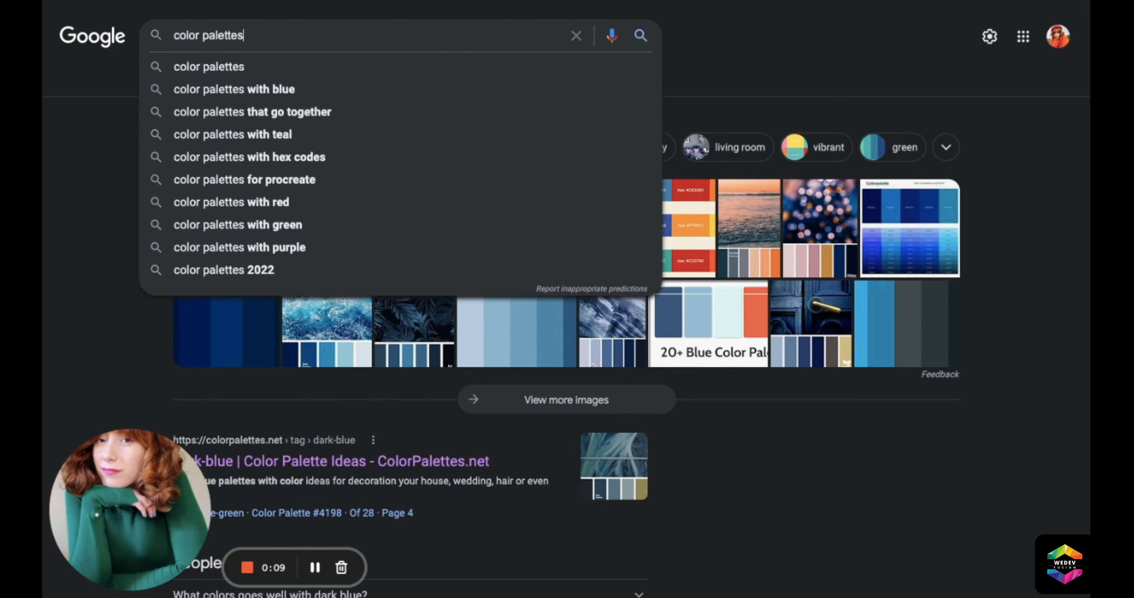
key(Return)
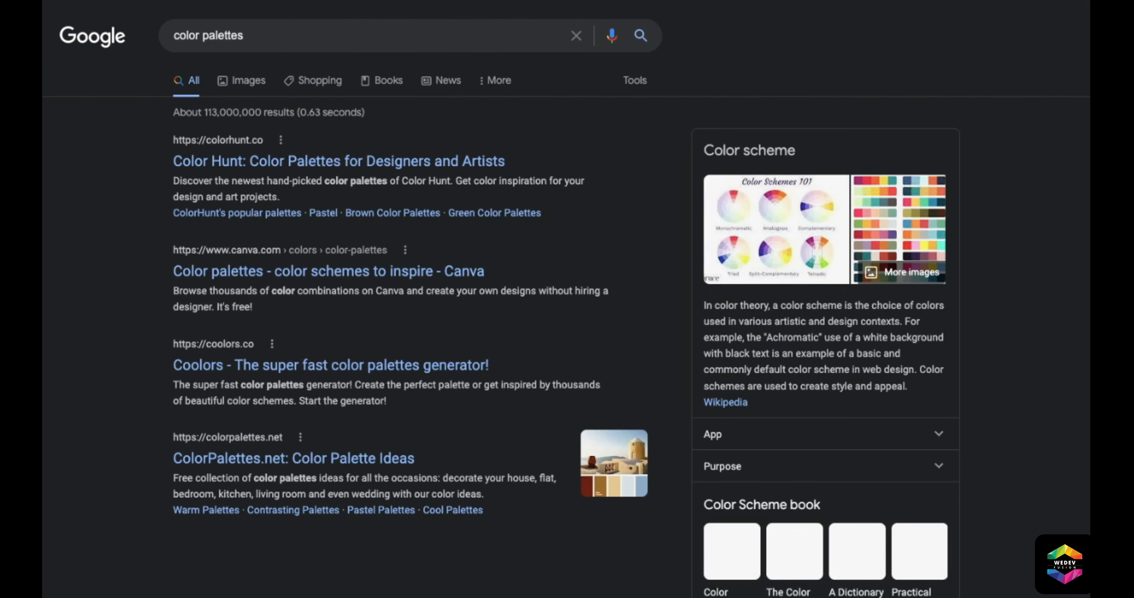
scroll(263, 405, down, 5)
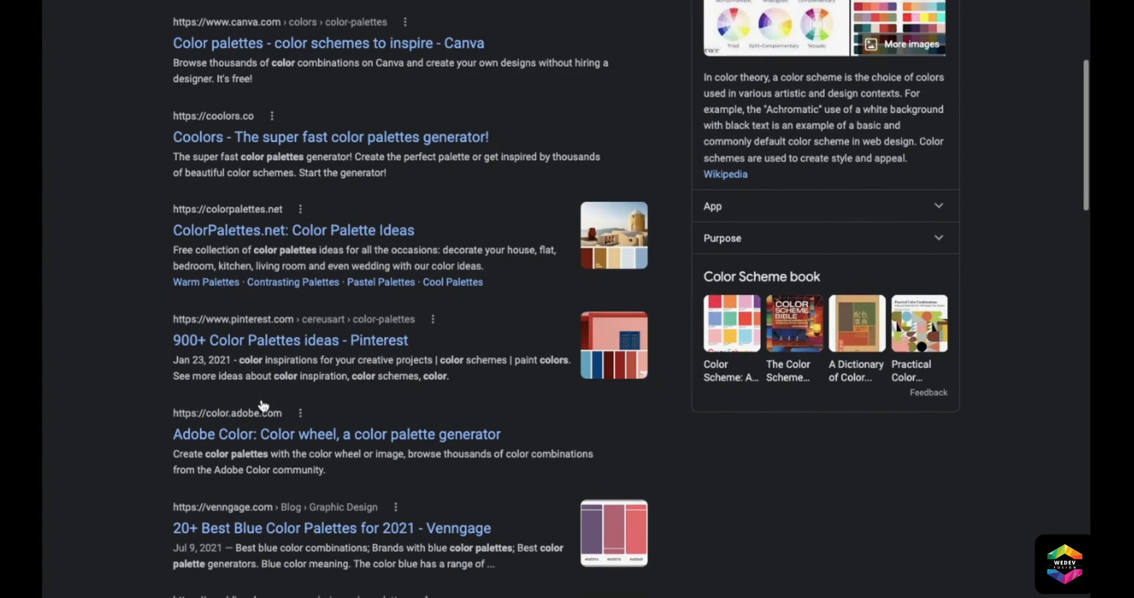
click(188, 228)
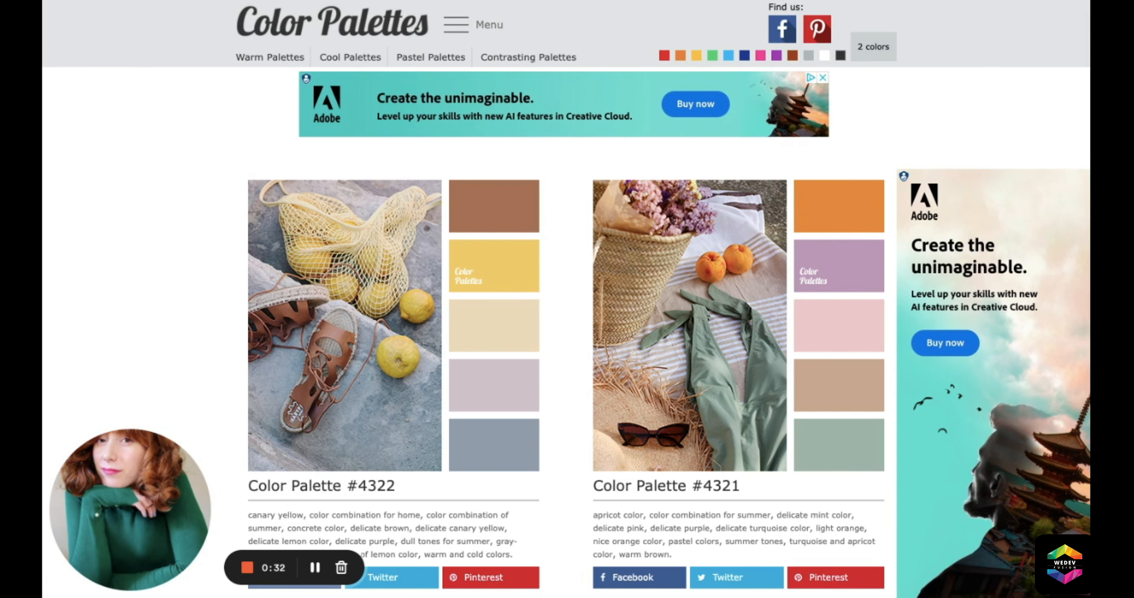
Step: Filter the site's palettes by blue, dismiss the ad, and browse the Blue Color Palettes
click(766, 26)
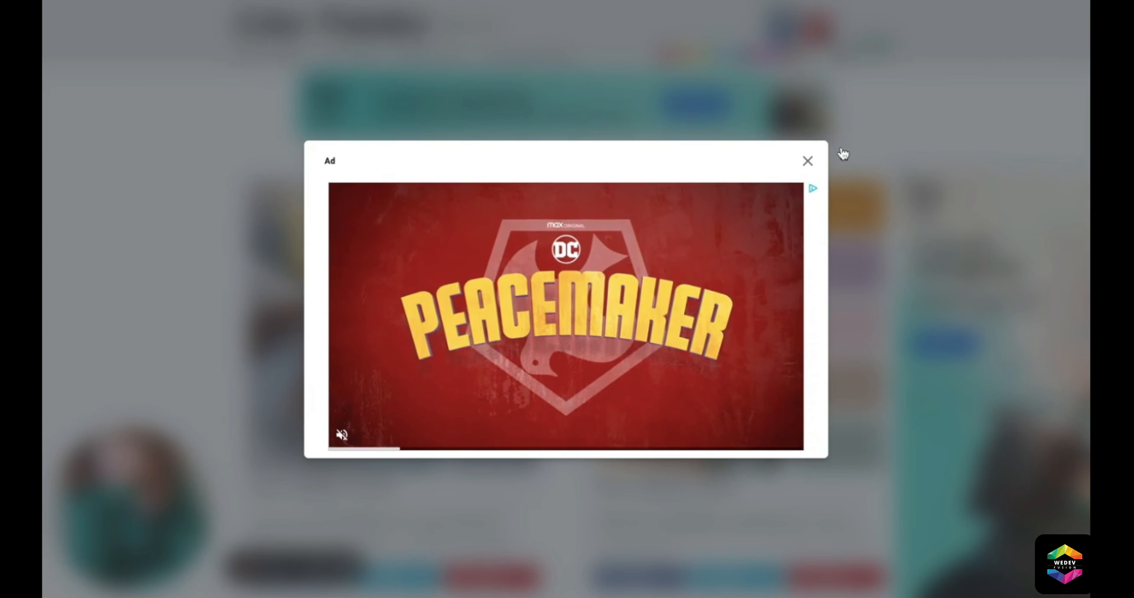
click(843, 153)
scroll(499, 470, down, 4)
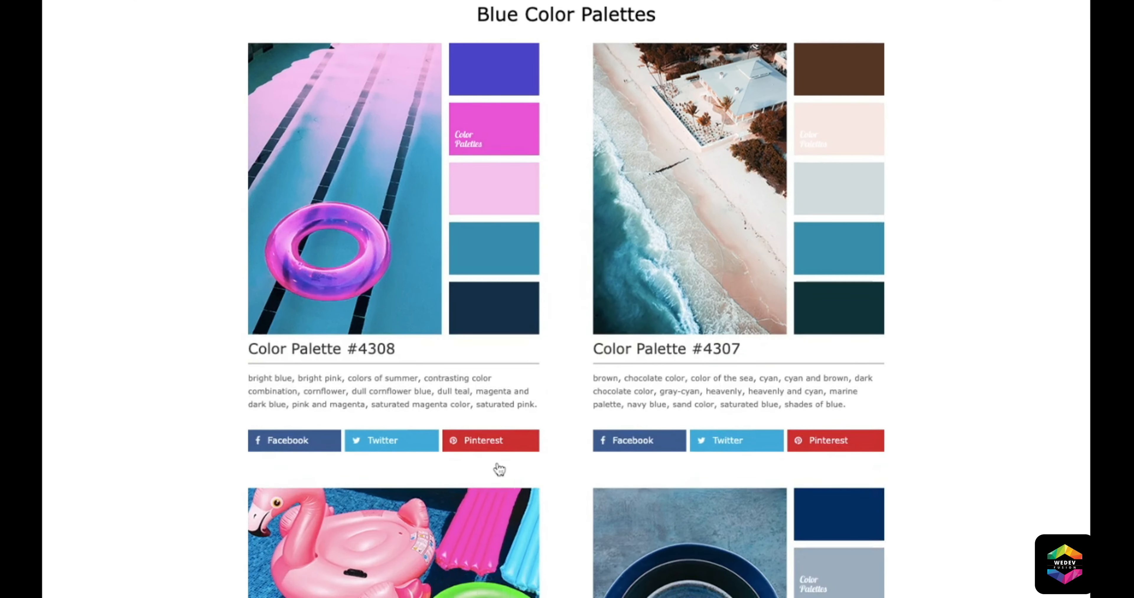
scroll(499, 470, down, 4)
scroll(499, 470, up, 5)
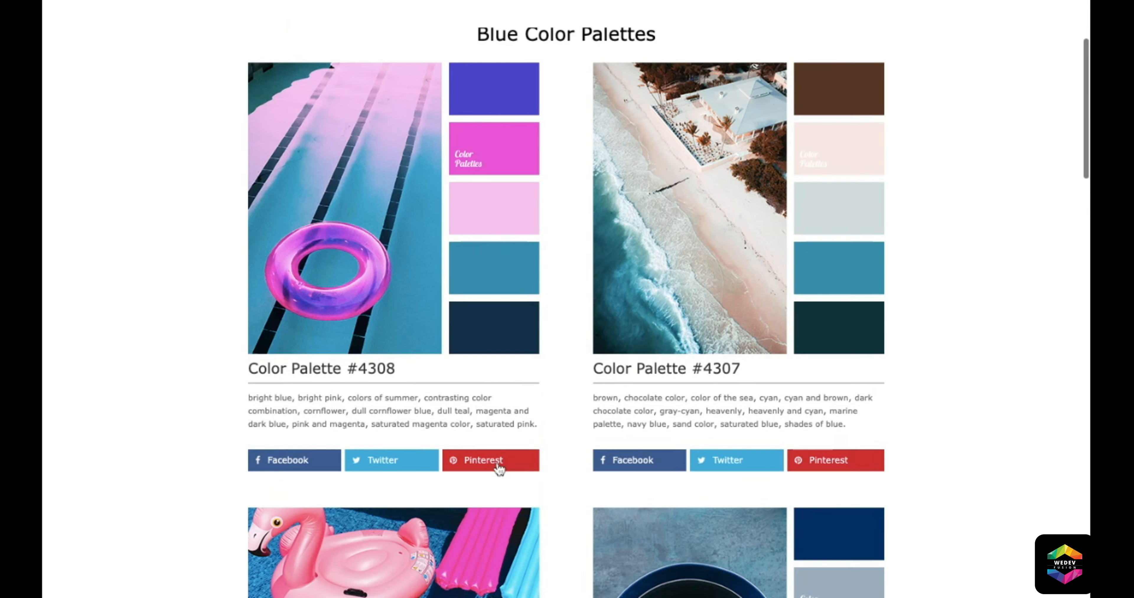
scroll(502, 495, down, 8)
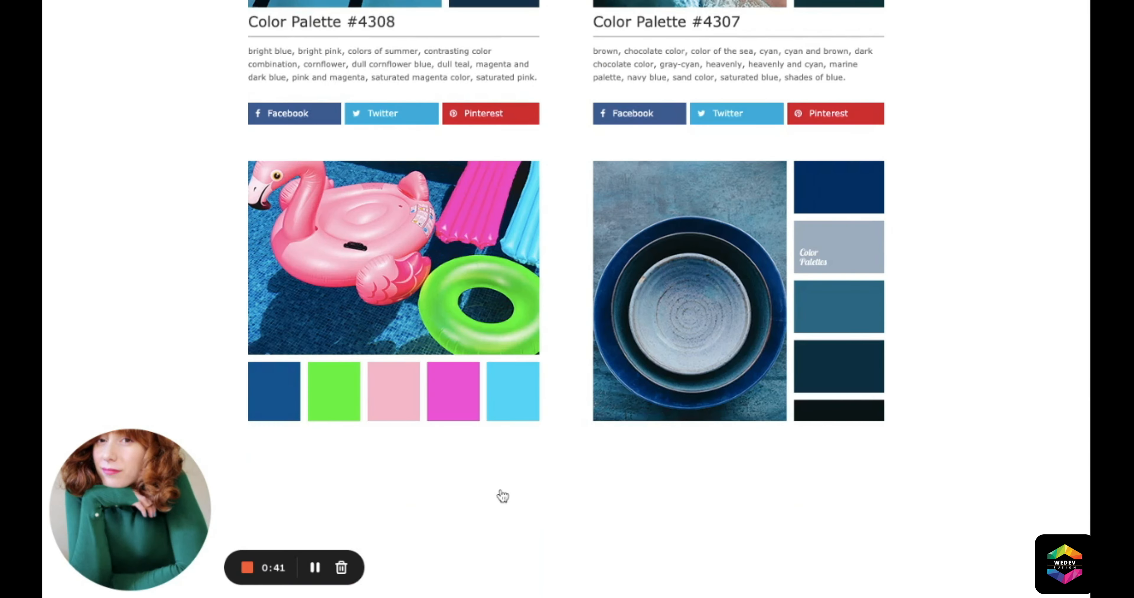
scroll(502, 496, up, 5)
scroll(503, 496, up, 5)
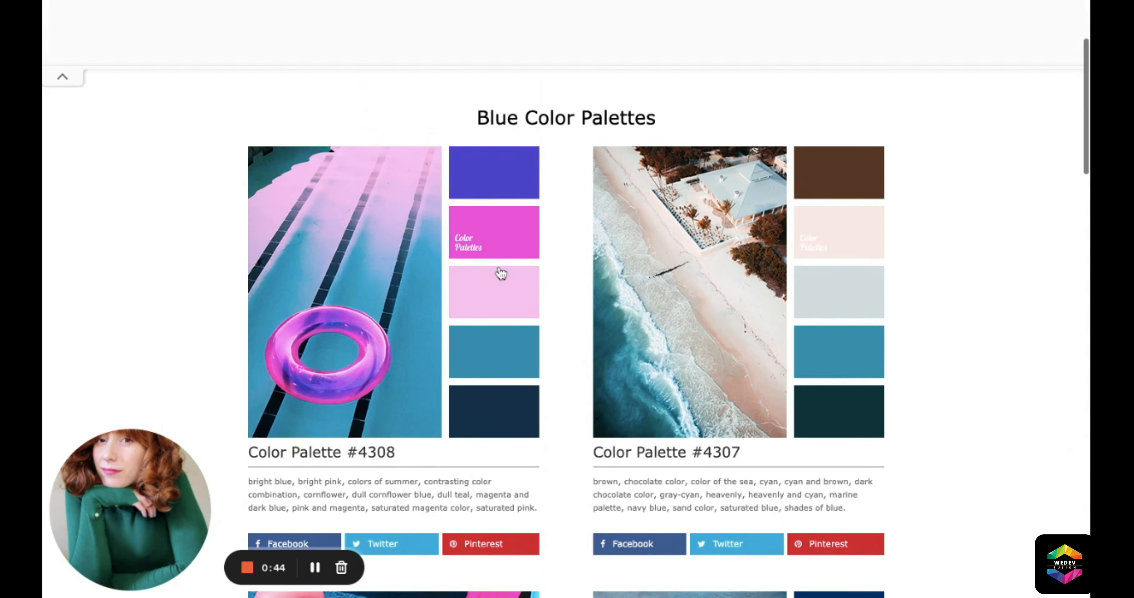
scroll(501, 273, down, 11)
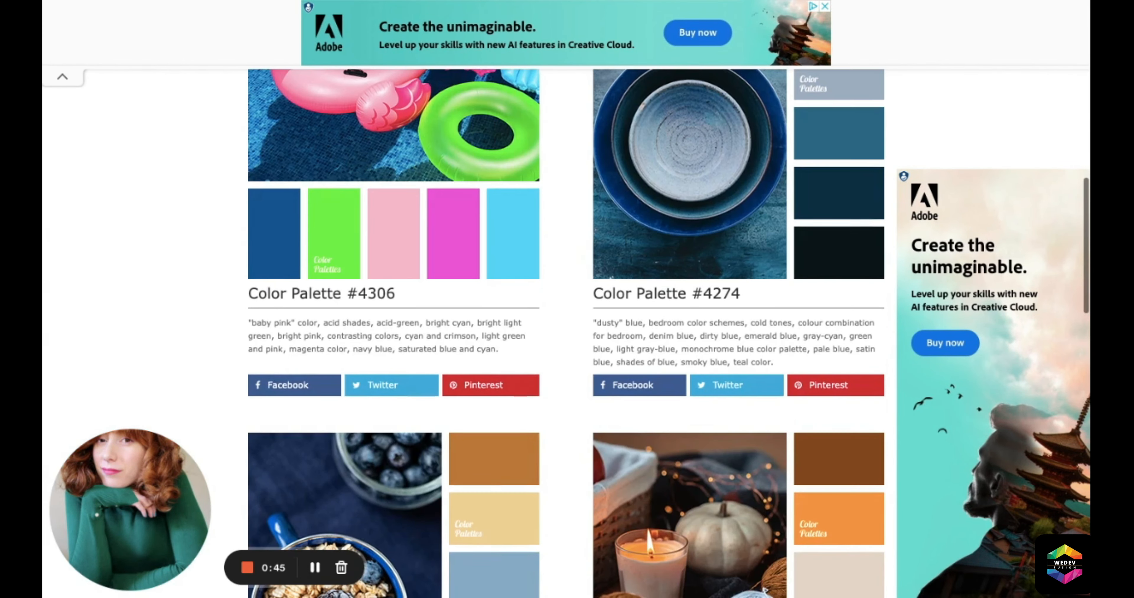
scroll(501, 273, up, 9)
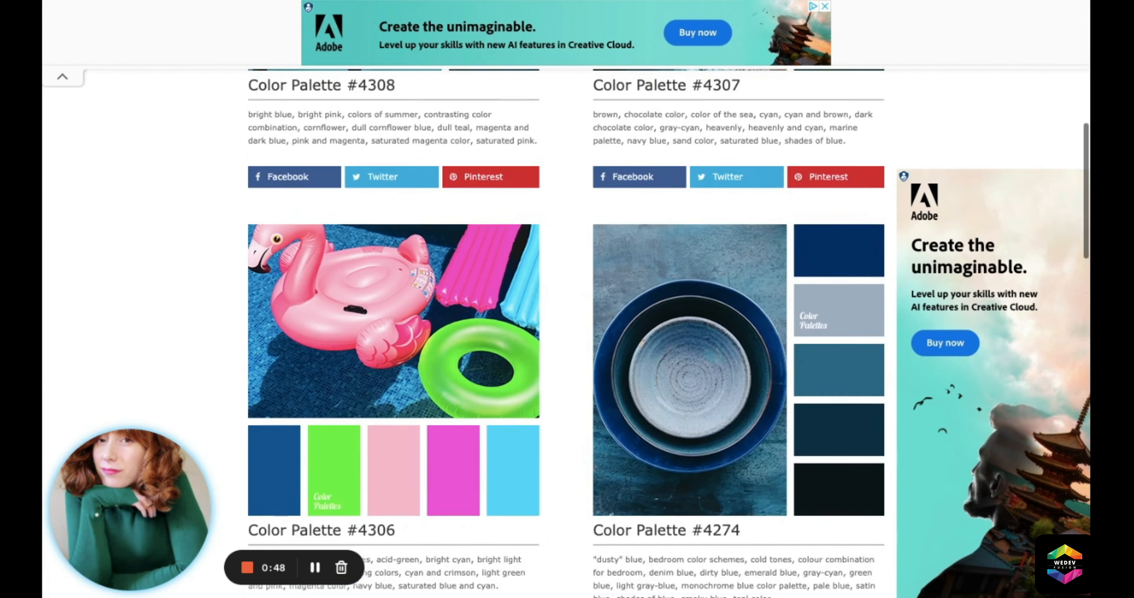
scroll(320, 220, up, 1)
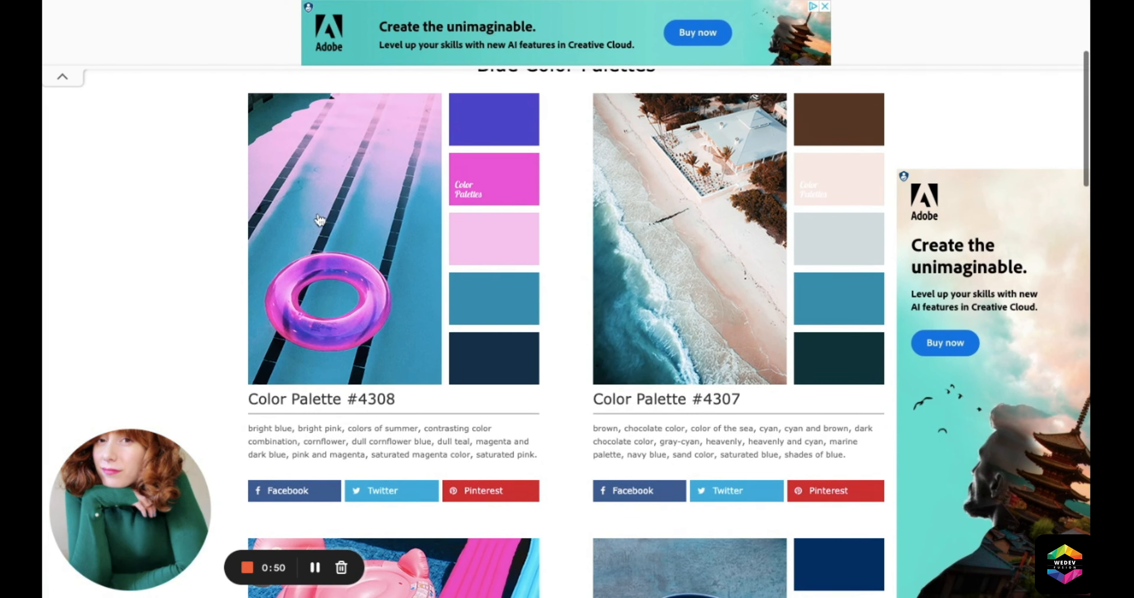
Step: Open Color Palette #4308 and highlight the hex code of its dark navy color, #142f48
click(320, 220)
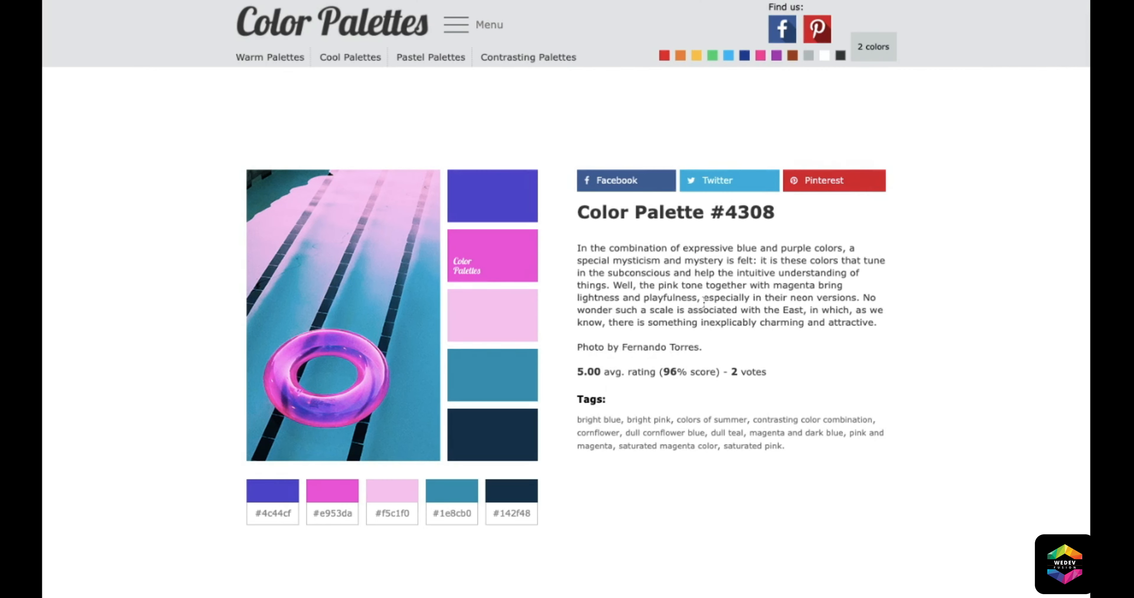
scroll(634, 520, down, 4)
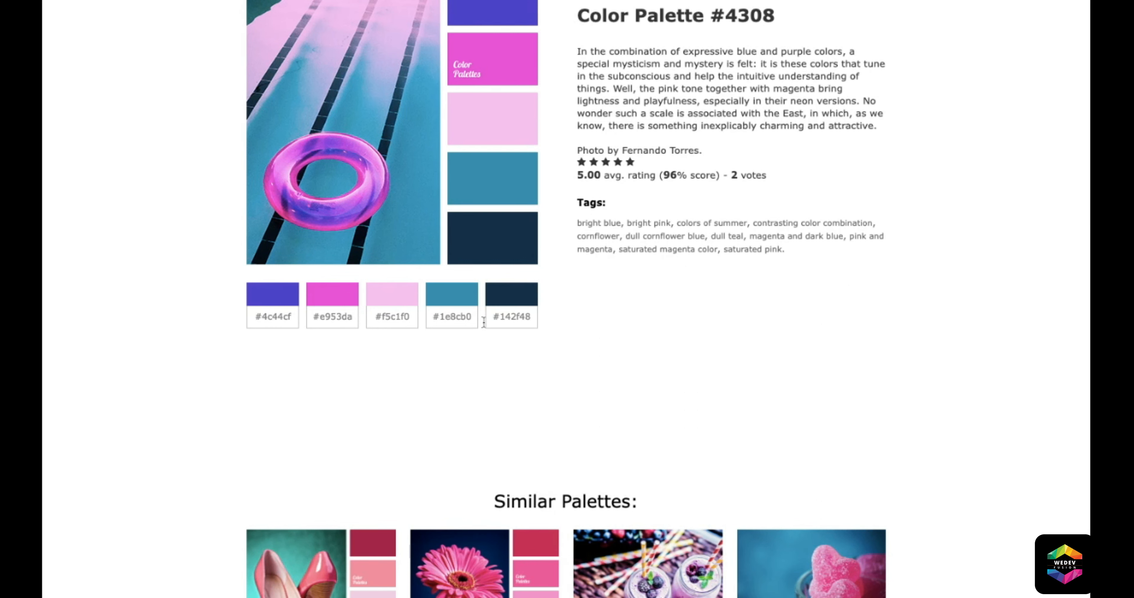
drag(479, 322, 532, 323)
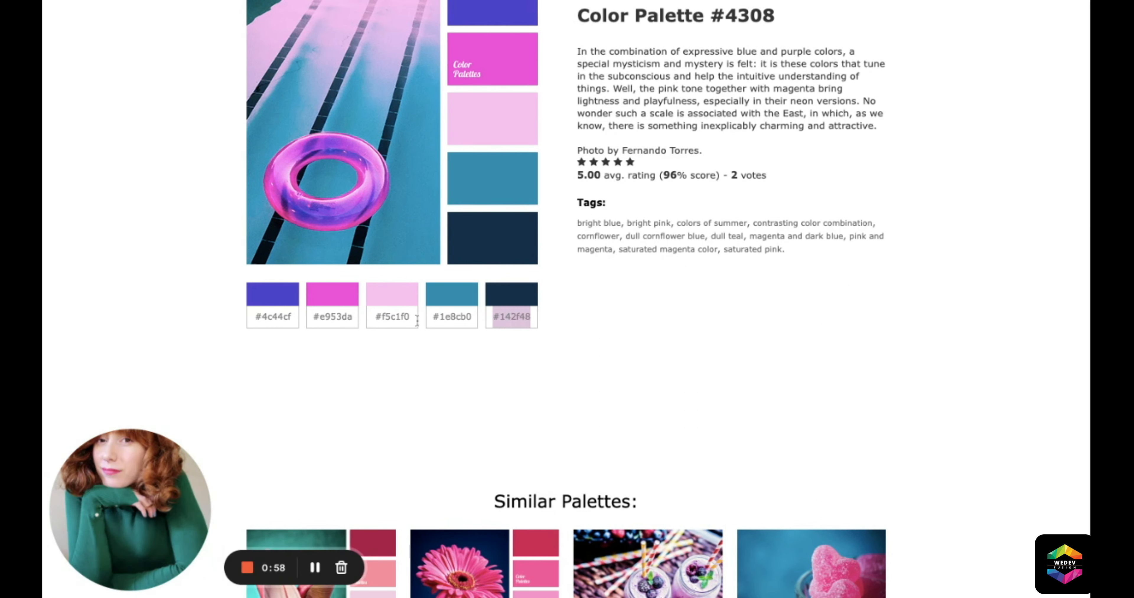
click(418, 321)
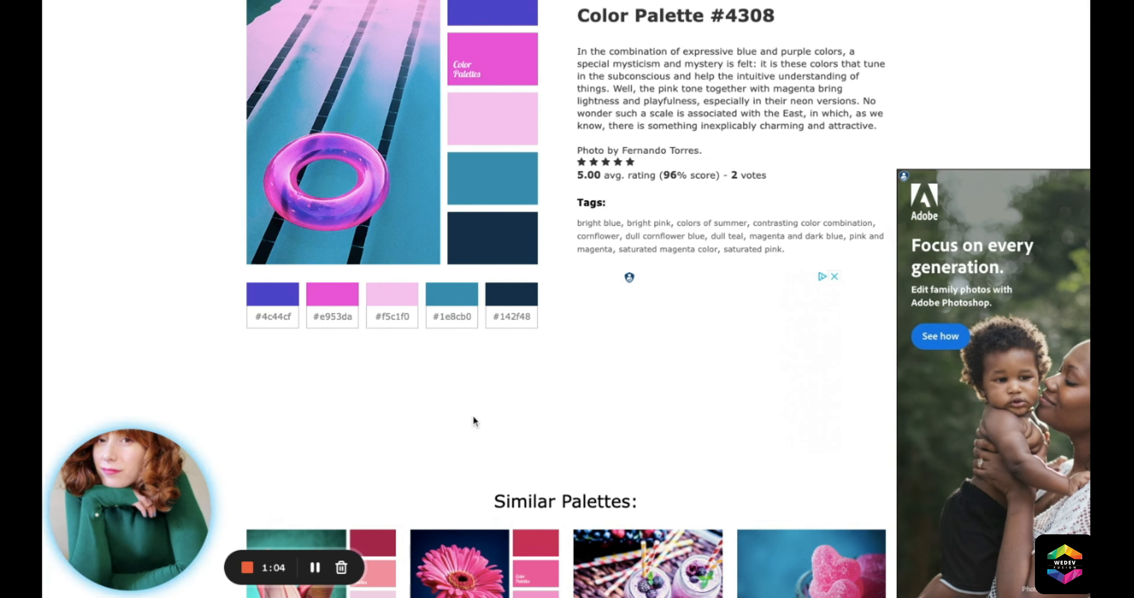
Step: Look over the similar palettes and the color swatches and description of Color Palette #4308
scroll(473, 415, down, 8)
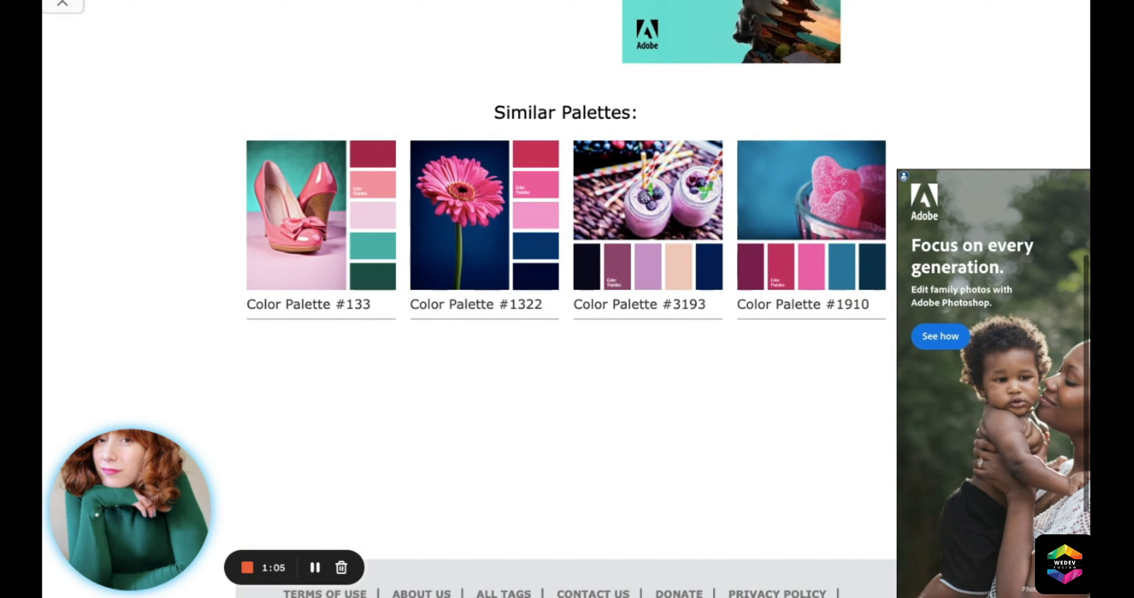
scroll(472, 415, up, 7)
scroll(473, 415, up, 6)
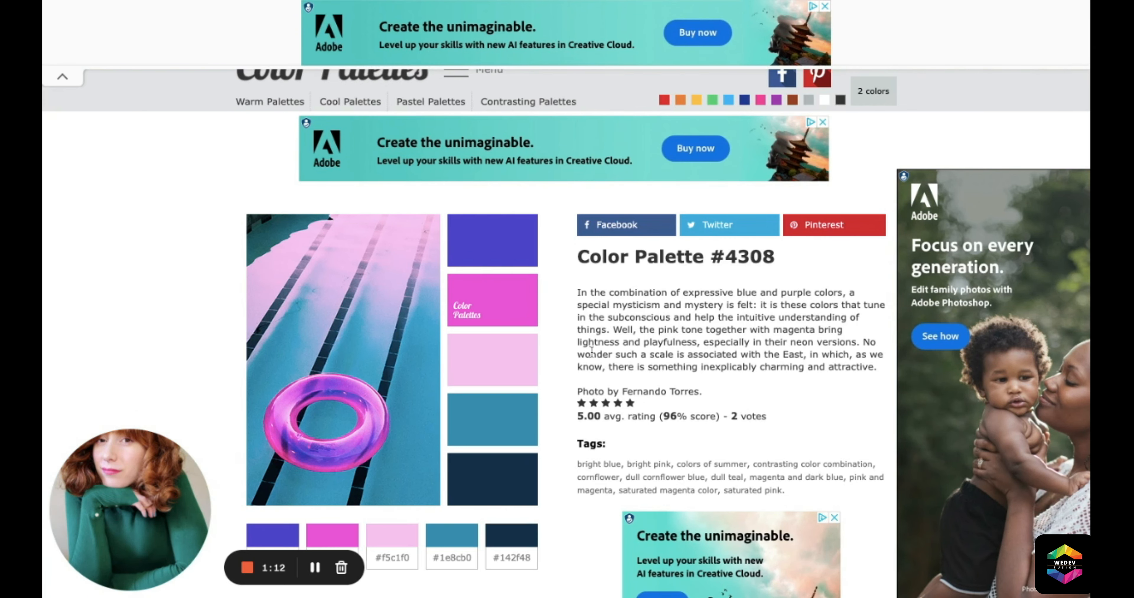
scroll(565, 341, down, 3)
scroll(566, 340, up, 4)
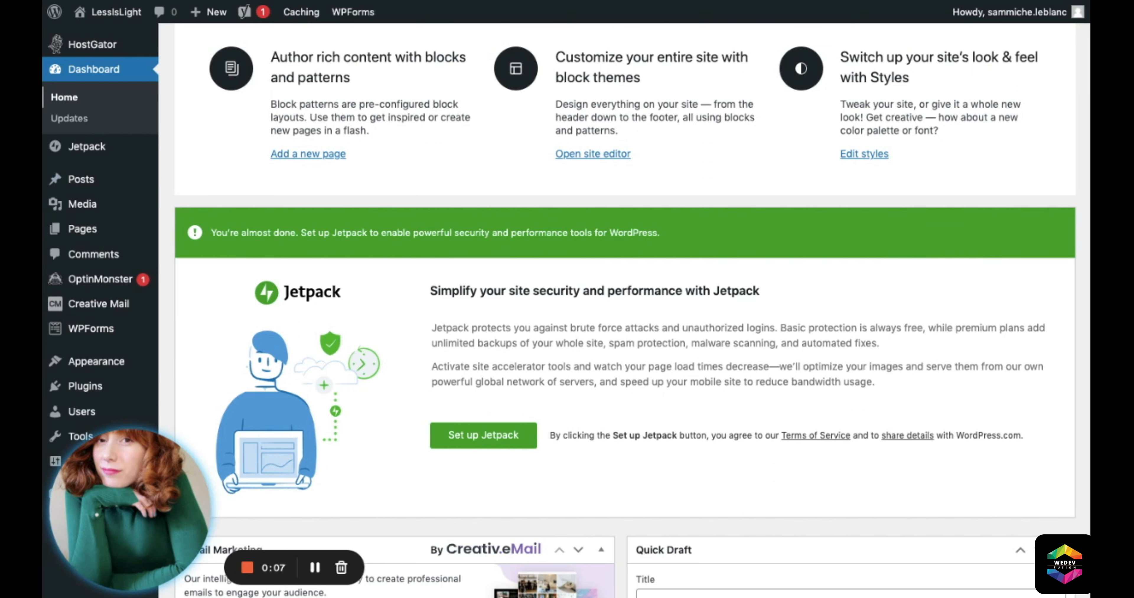
Step: Switch to the WordPress dashboard of the LessIsLight site and open its installed themes
mouse_move(118, 365)
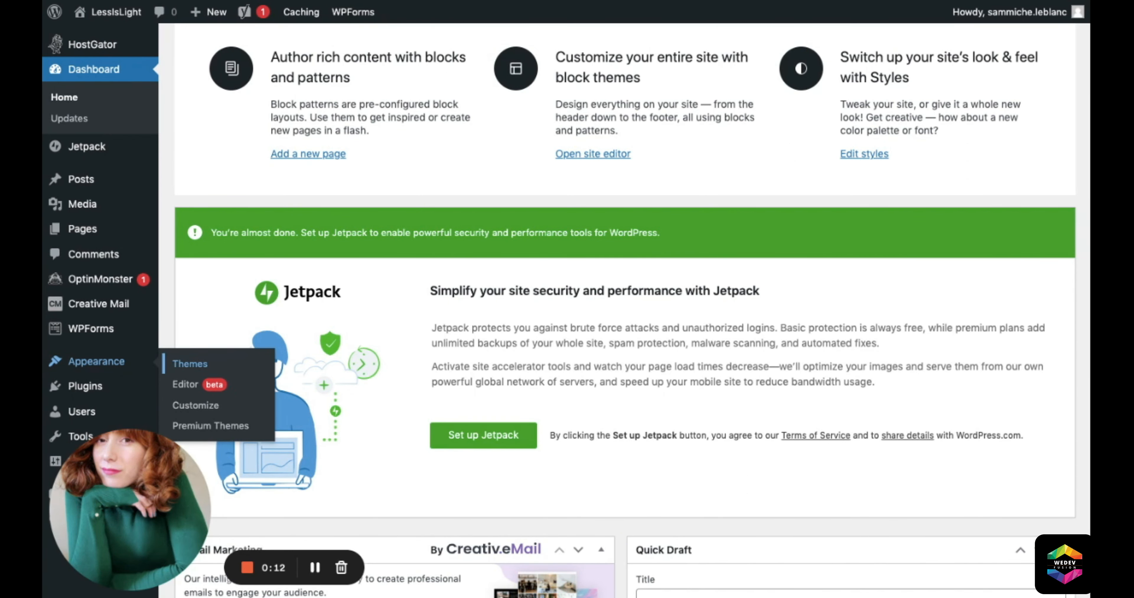
click(189, 364)
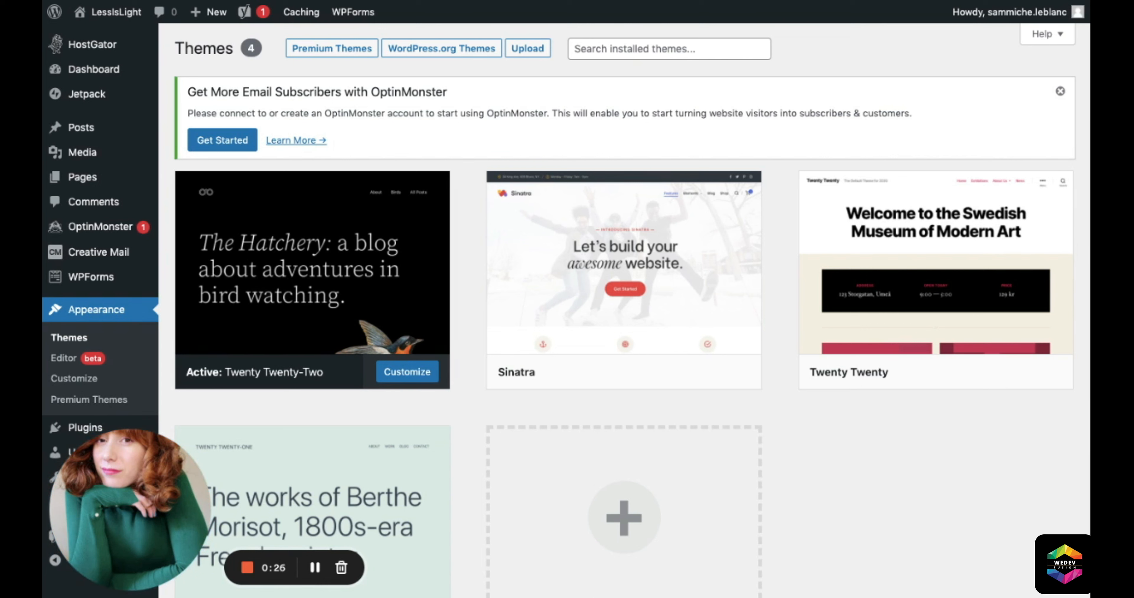
Step: Try searching the installed themes for "wp" and "ocean", and clear the search
click(630, 48)
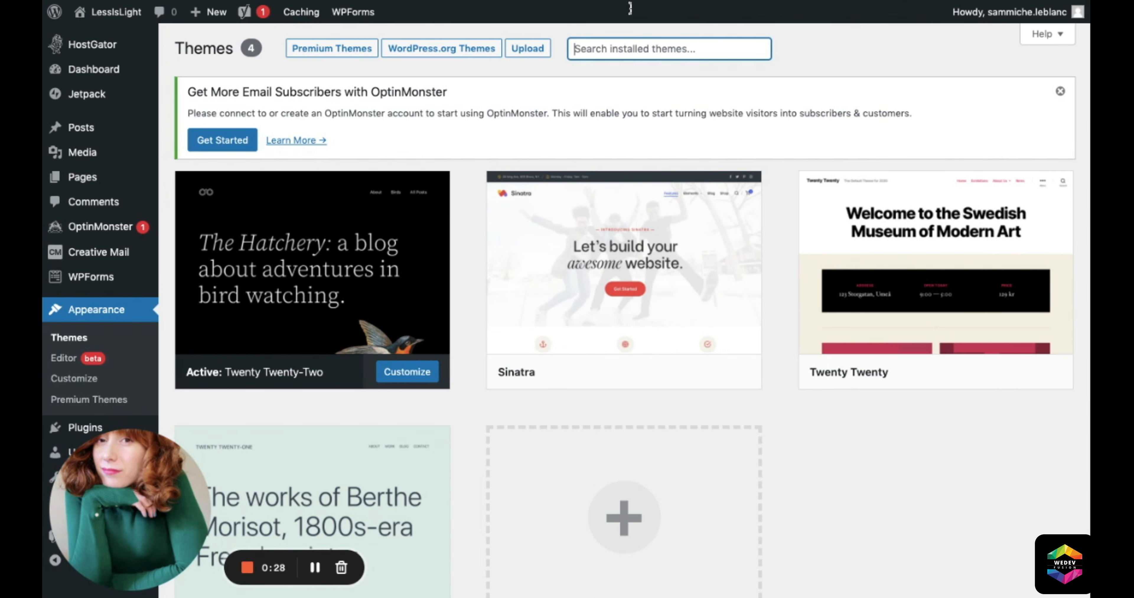
text(wp)
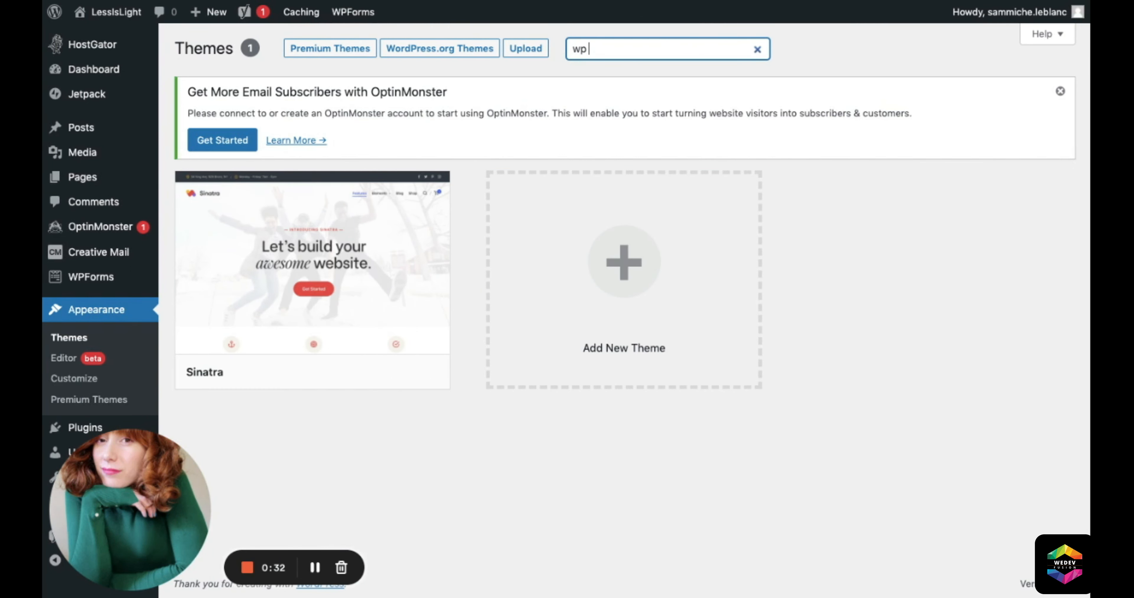
key(BackSpace)
text(ocean)
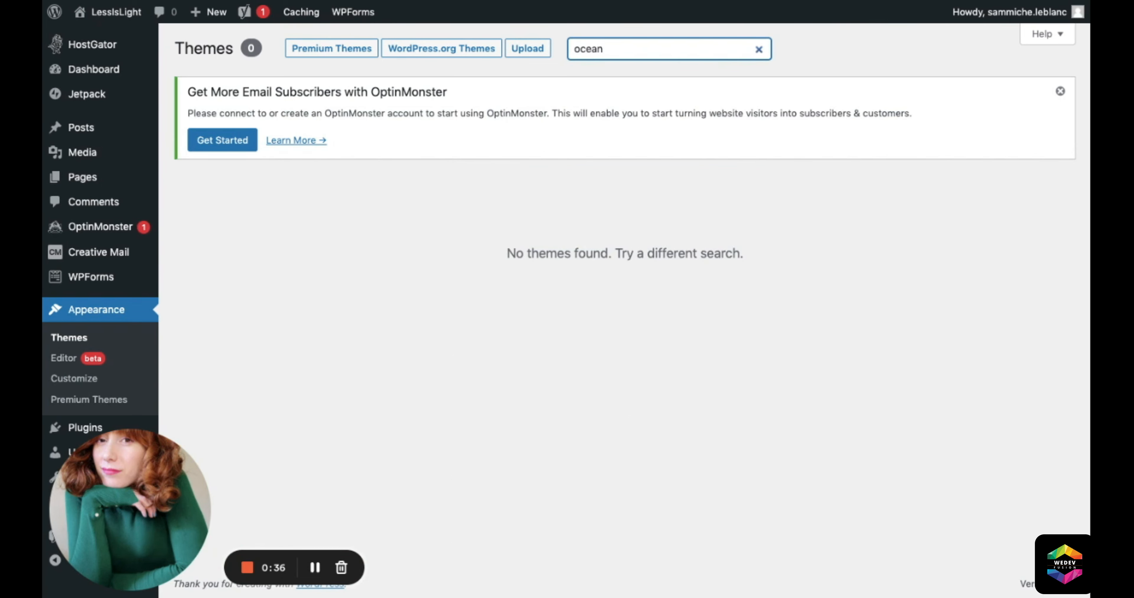
key(BackSpace)
key(BackSpace)
key(BackSpace)
key(BackSpace)
key(BackSpace)
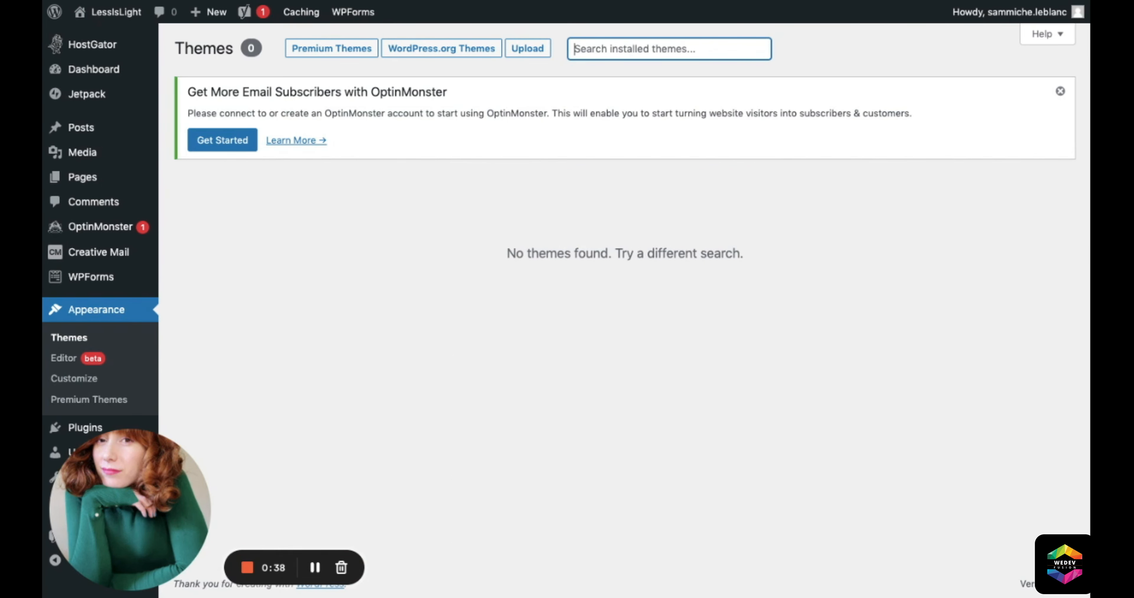
Step: Start adding a new theme and search the theme directory for "ocean wp"
mouse_move(849, 226)
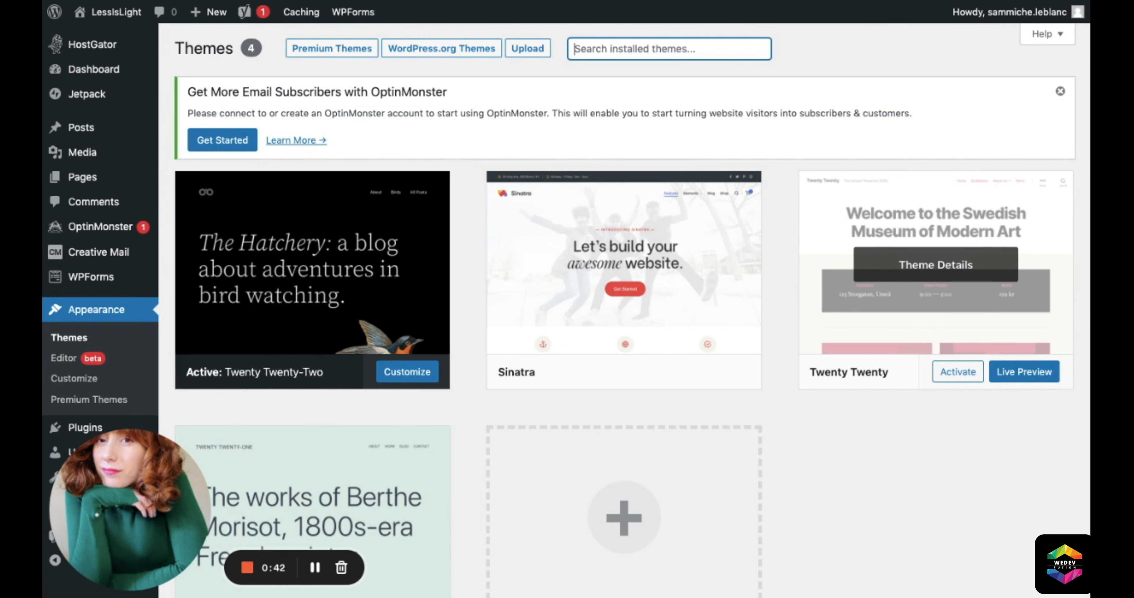
click(604, 535)
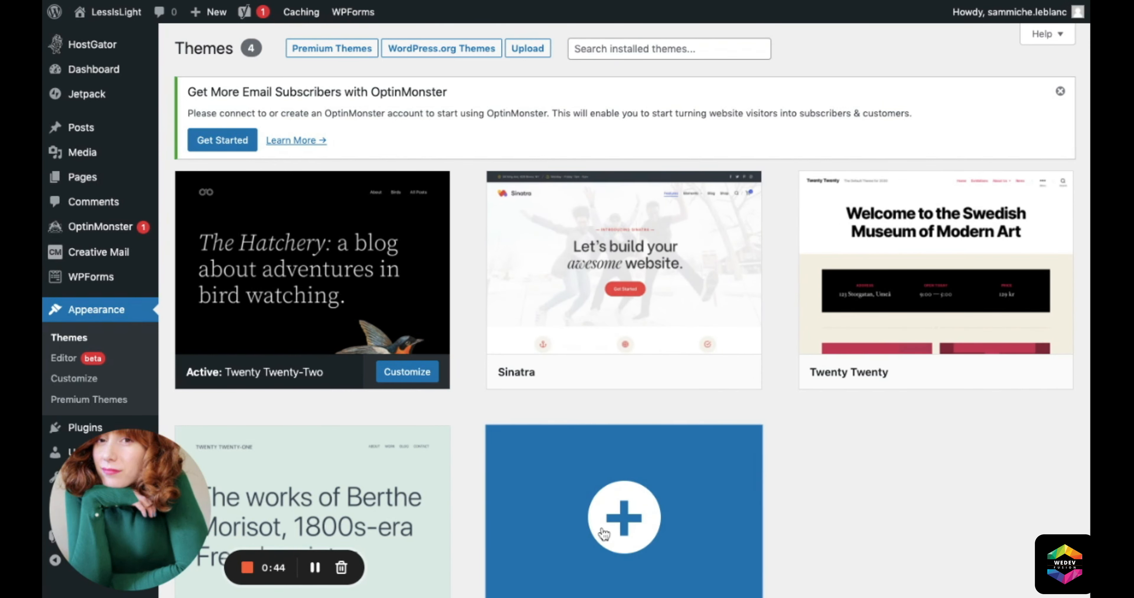
scroll(604, 535, down, 3)
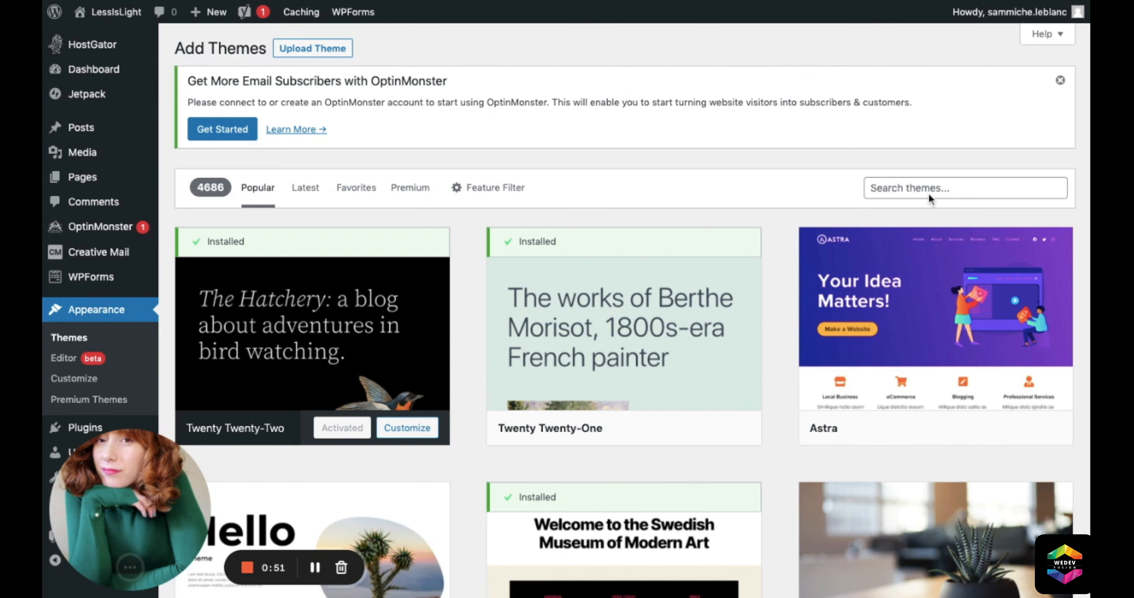
click(939, 178)
text(ocean wp)
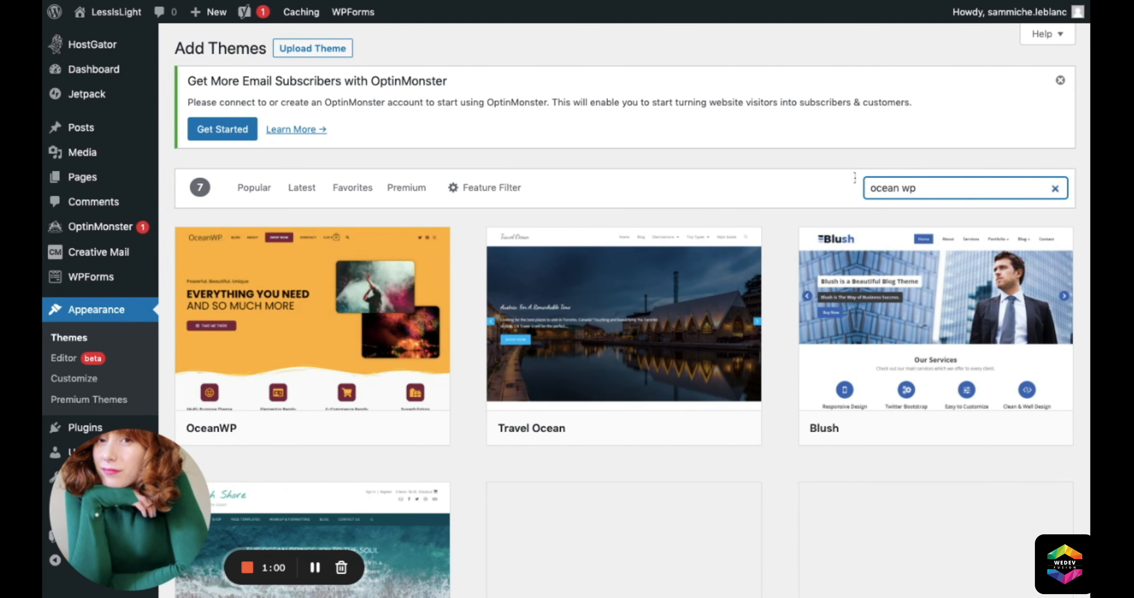
scroll(485, 489, down, 10)
scroll(483, 490, up, 10)
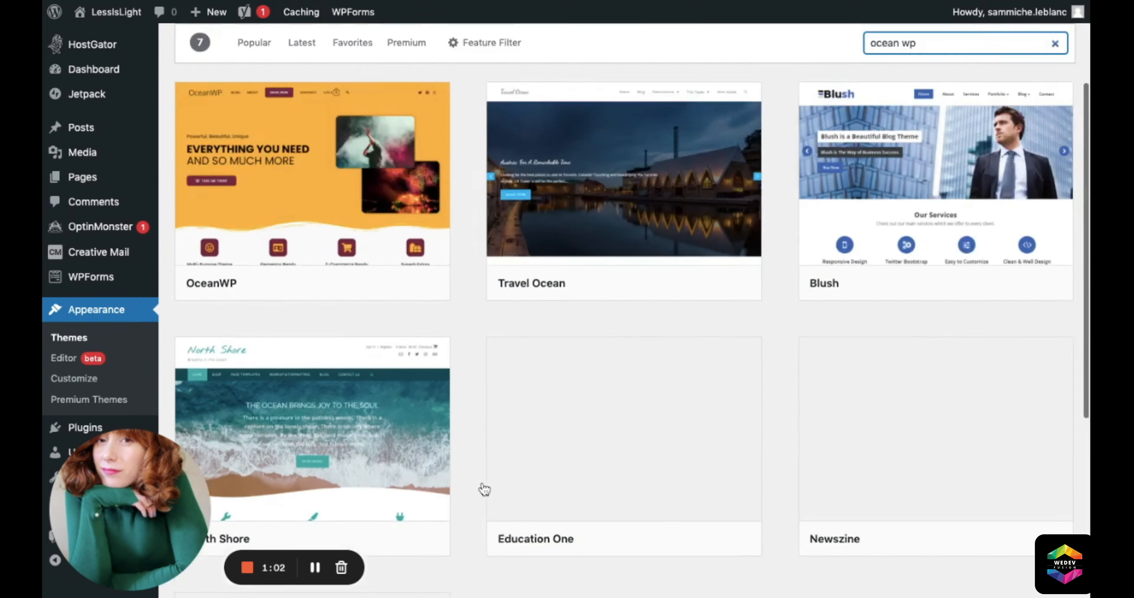
Step: Install the OceanWP theme and activate it for the site
mouse_move(307, 335)
click(354, 432)
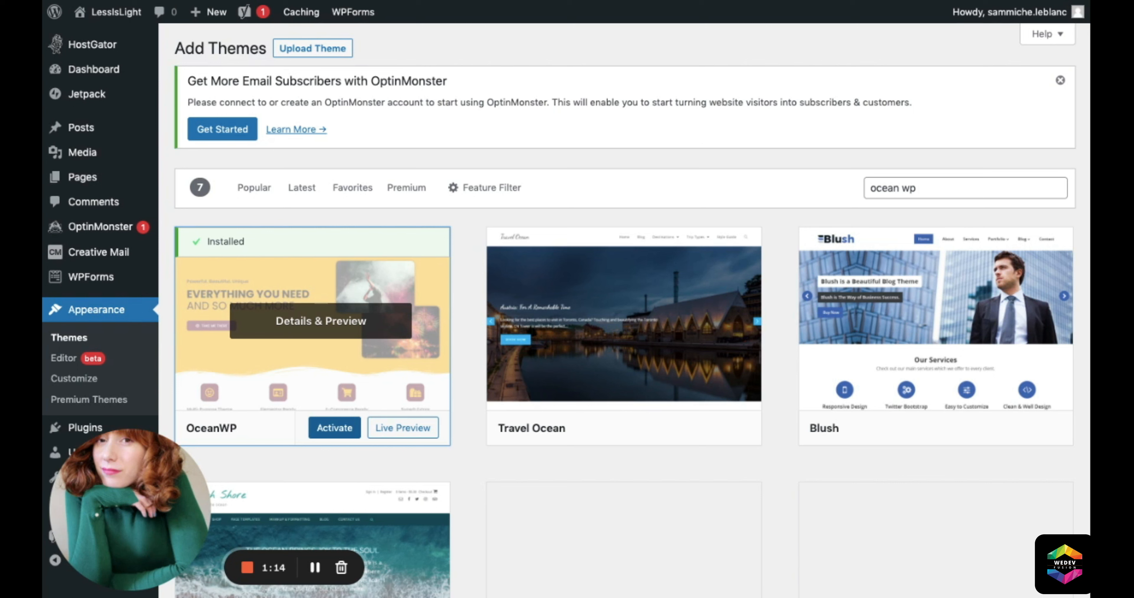
click(335, 428)
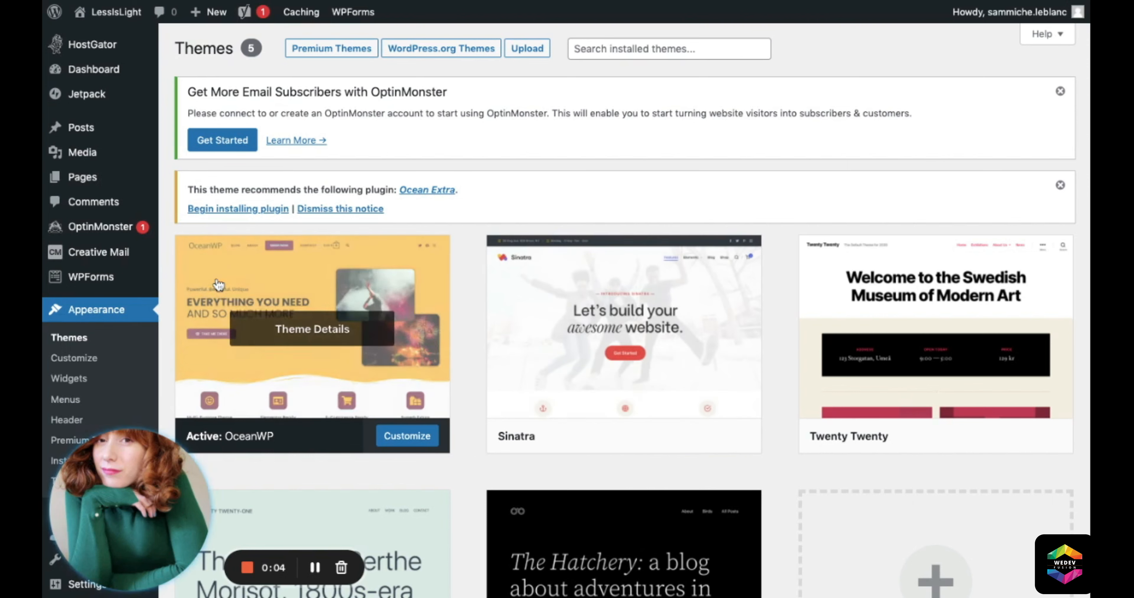
scroll(624, 308, down, 3)
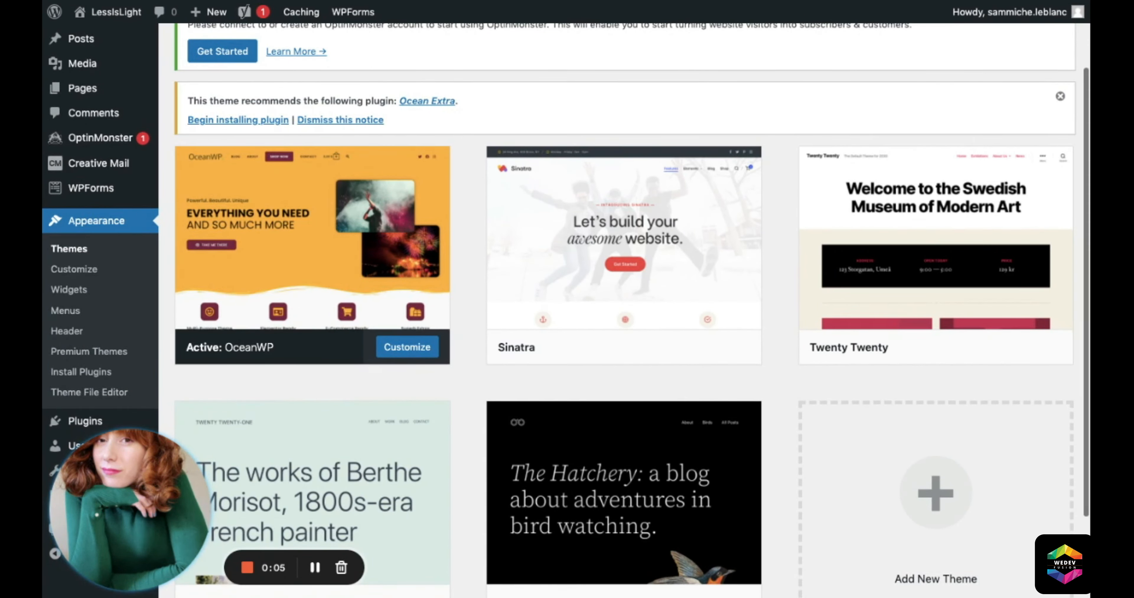
scroll(624, 308, down, 3)
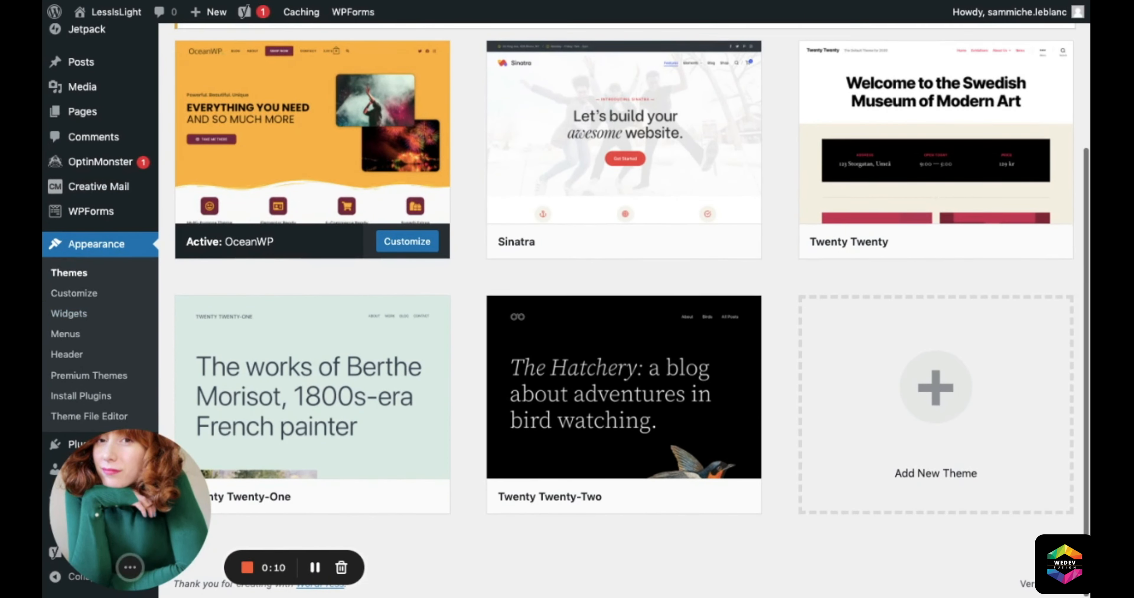
Step: Open the page for adding new plugins and search the plugin directory for "elementor"
drag(130, 511, 251, 504)
mouse_move(84, 445)
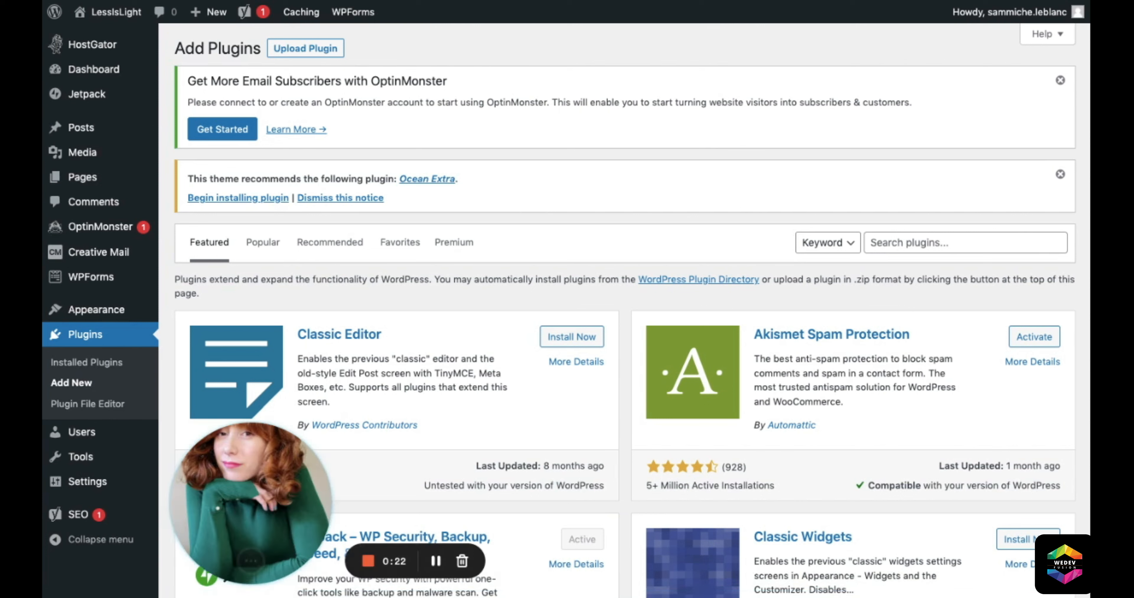
drag(283, 540, 196, 541)
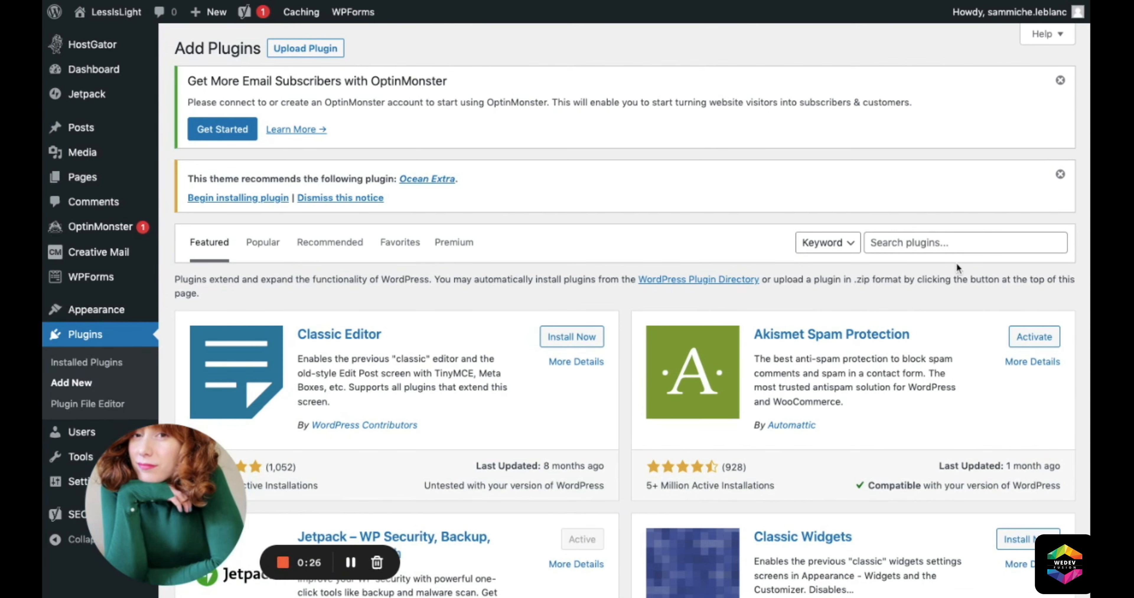
scroll(871, 472, down, 10)
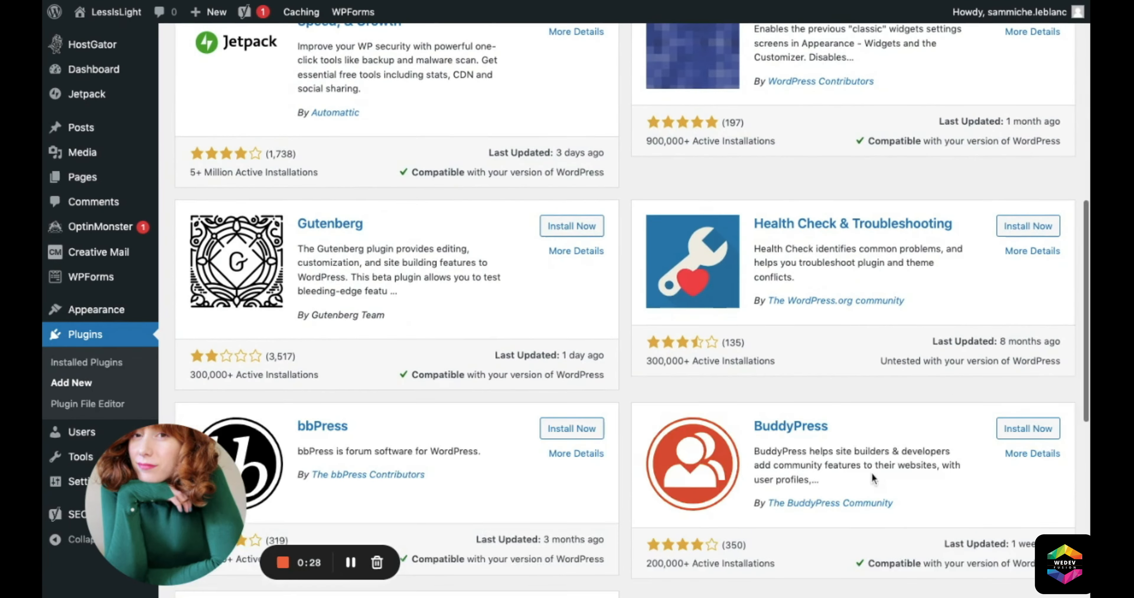
scroll(859, 466, up, 15)
click(936, 243)
text(elementor)
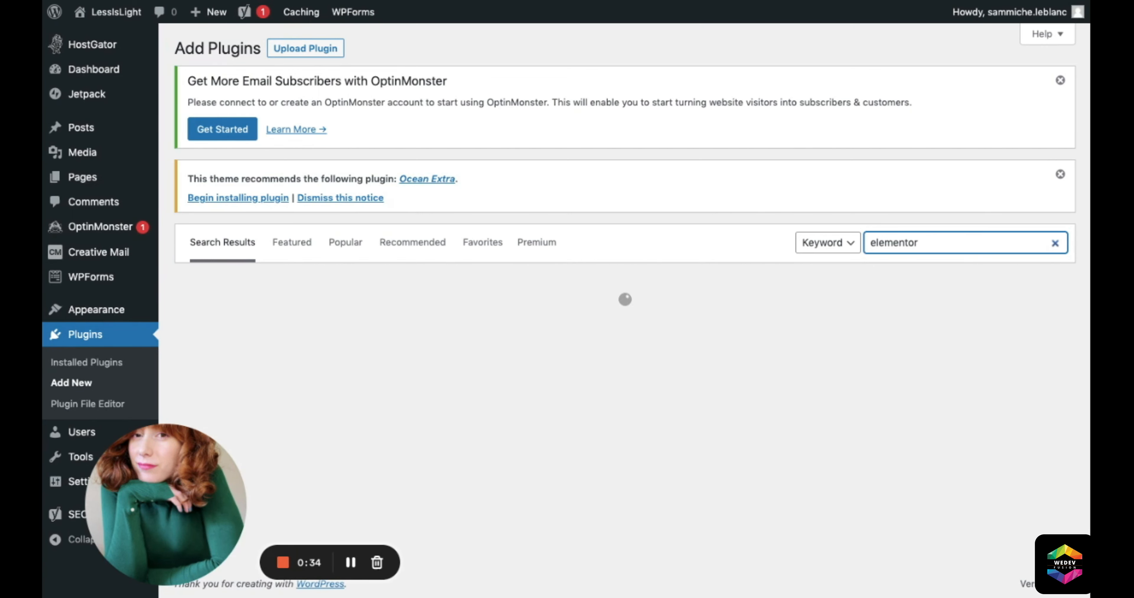
Step: Install and activate the Elementor Website Builder plugin, and open the upload form for adding another plugin
scroll(506, 281, down, 3)
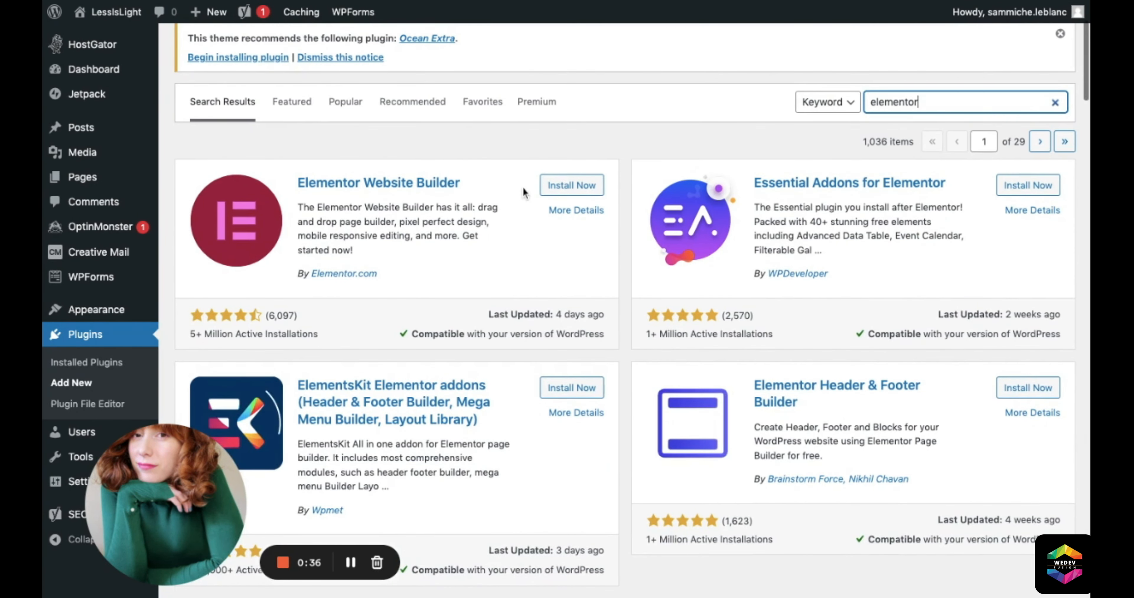
click(551, 184)
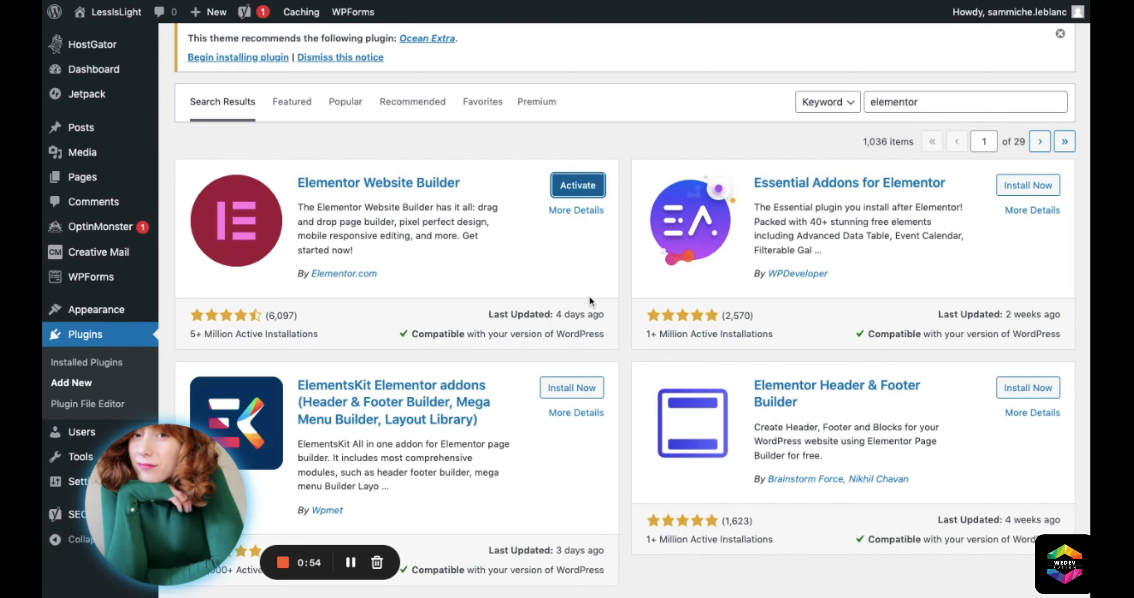
click(578, 185)
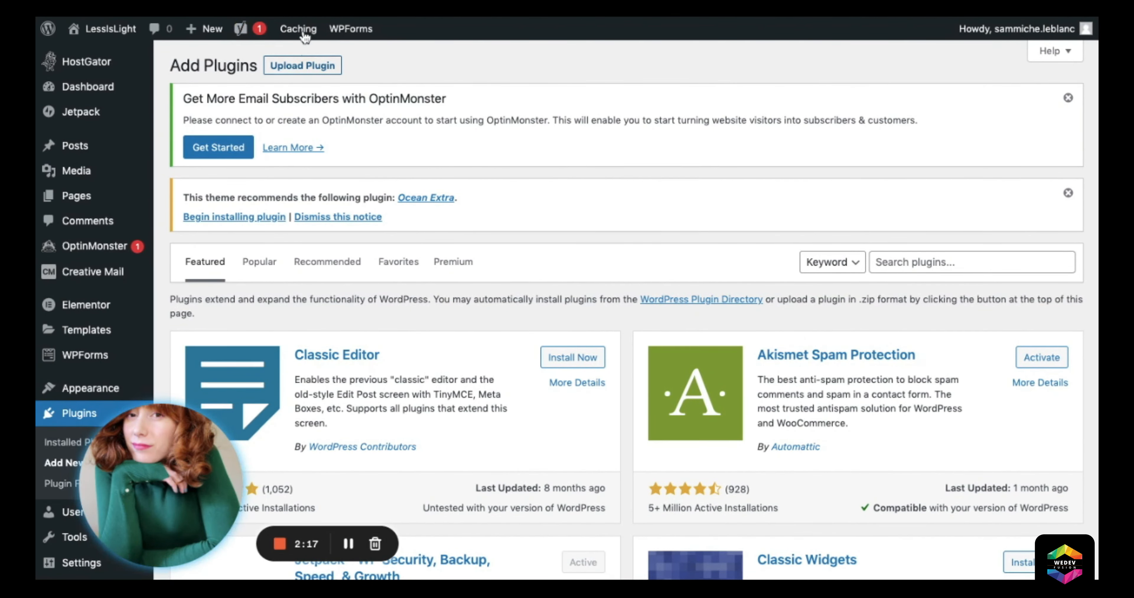
click(302, 65)
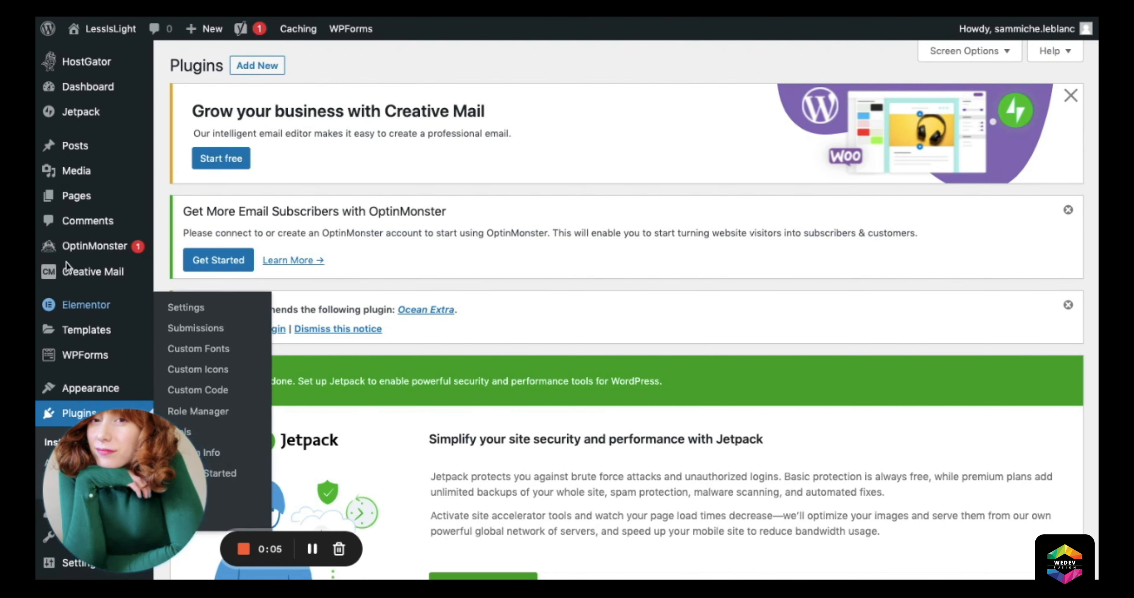
Step: Create a new page titled "About Me" and publish it
mouse_move(49, 196)
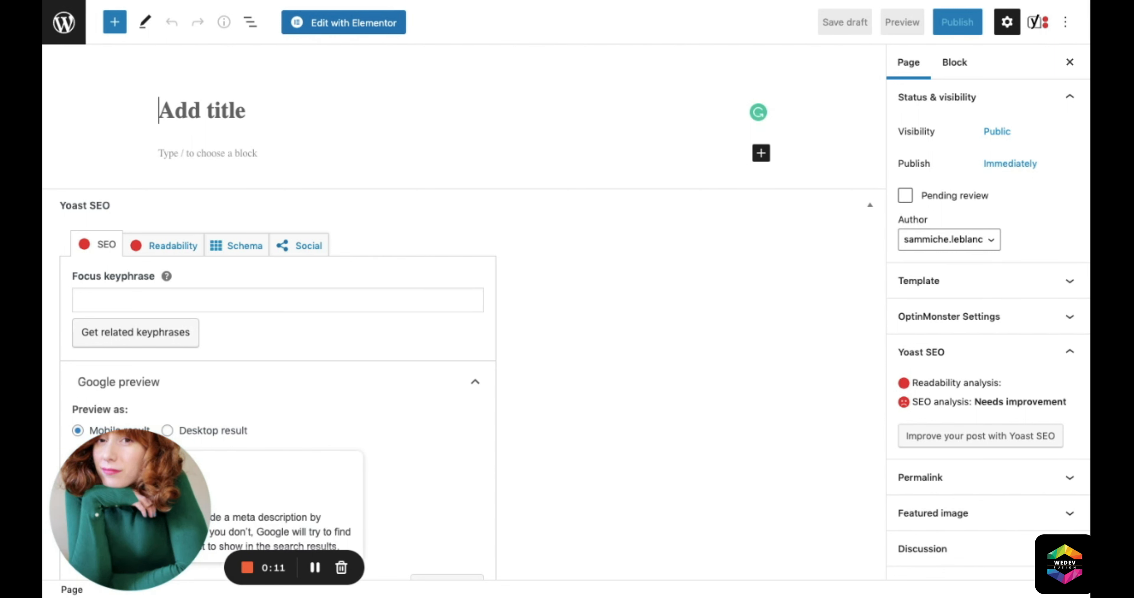
text(About Me)
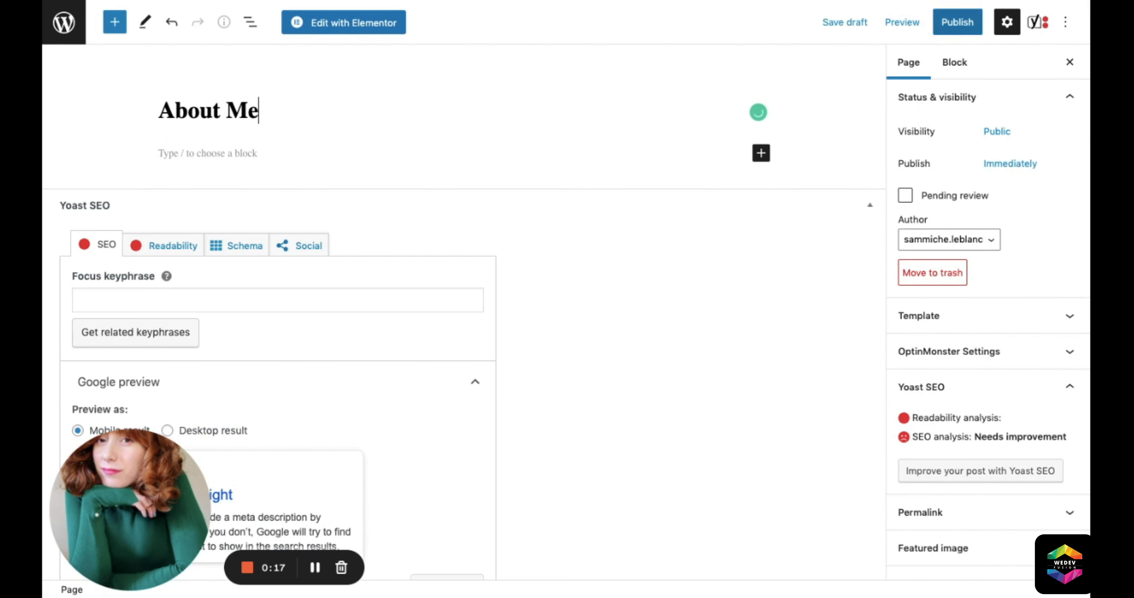
click(958, 22)
click(960, 21)
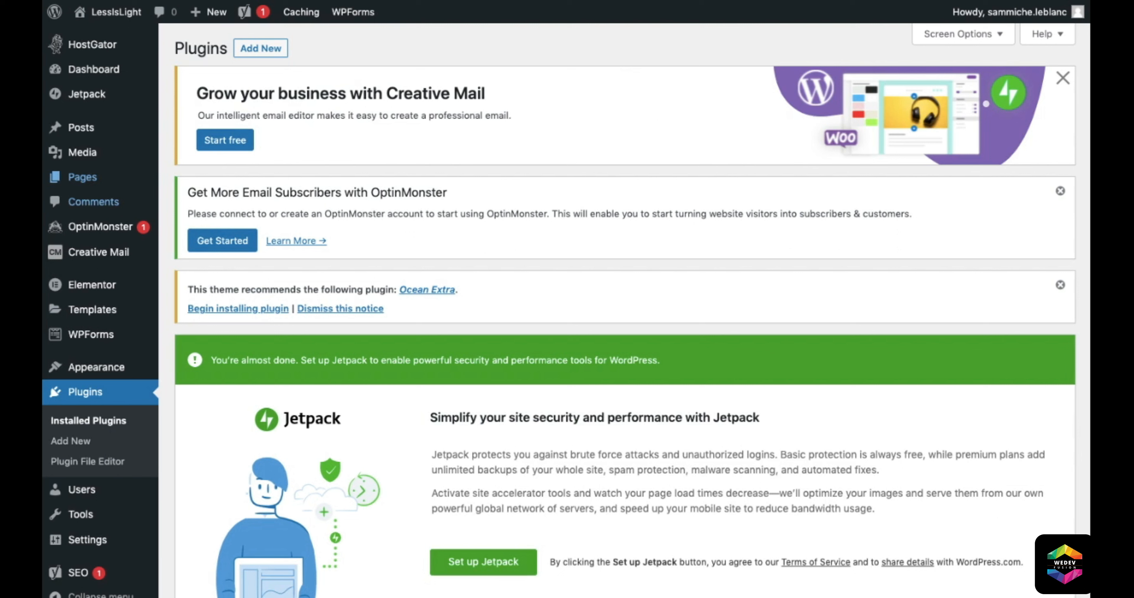
Step: Add another new page titled "Contact Me" and publish it
mouse_move(125, 190)
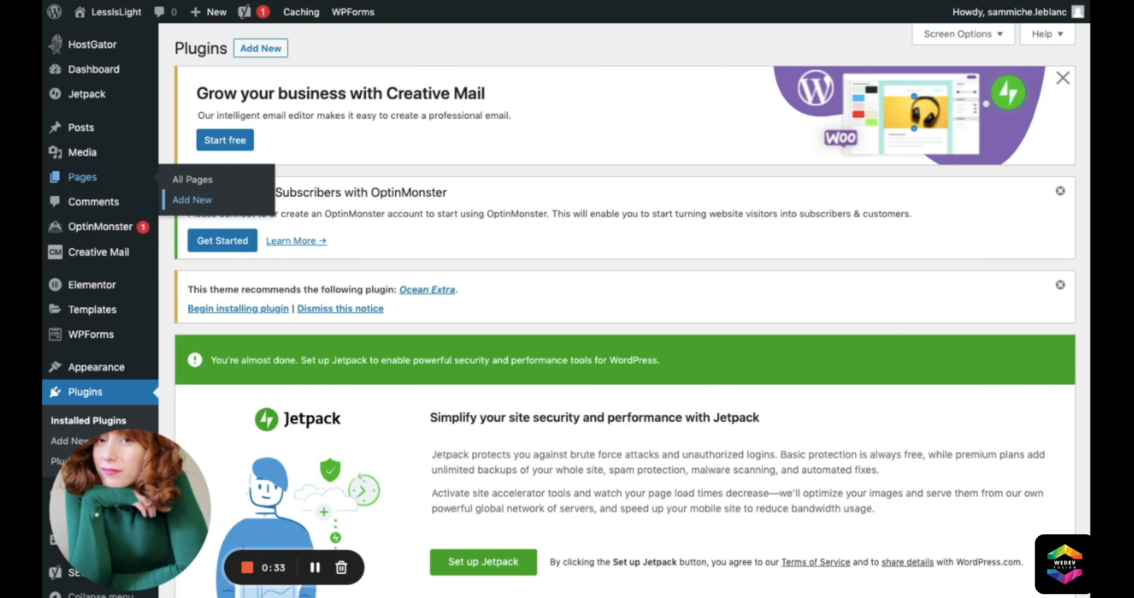
click(192, 201)
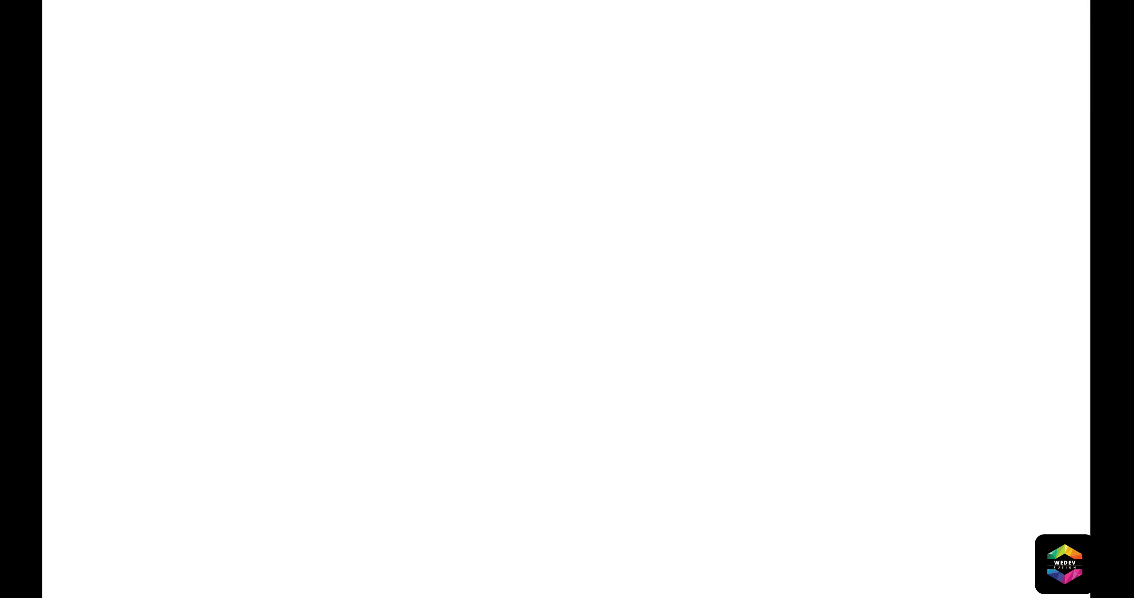
text(c)
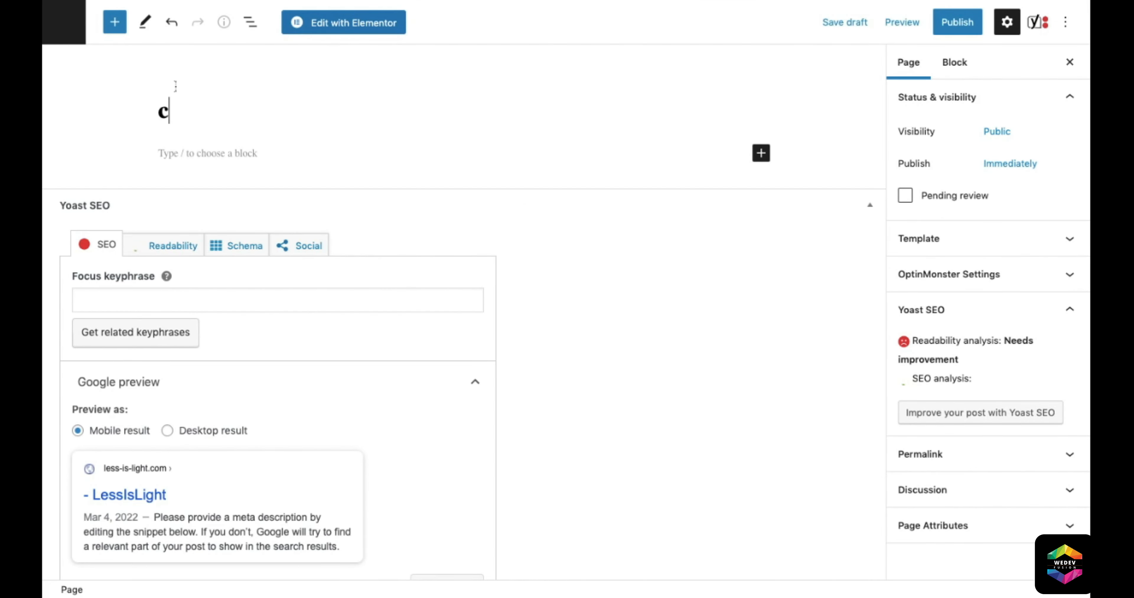
key(BackSpace)
text(Con)
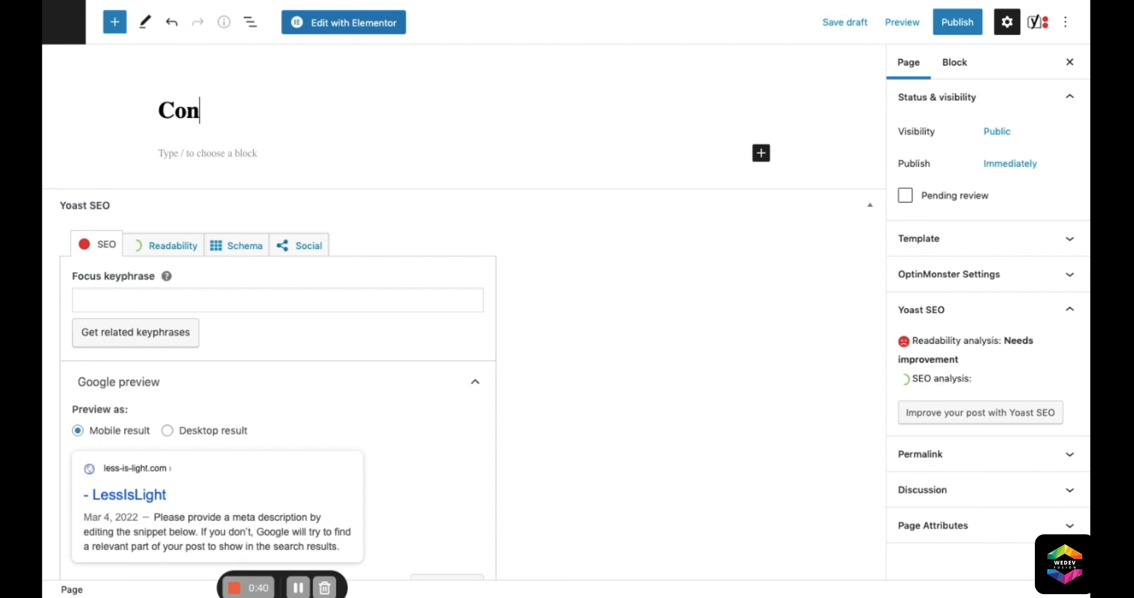
text(tact)
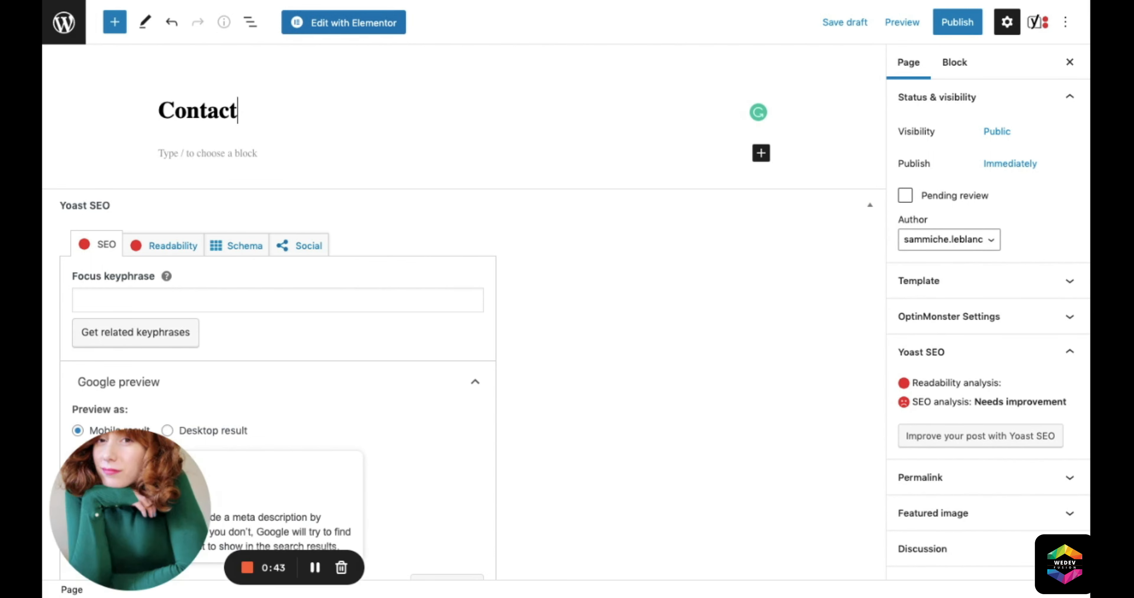
text( Me)
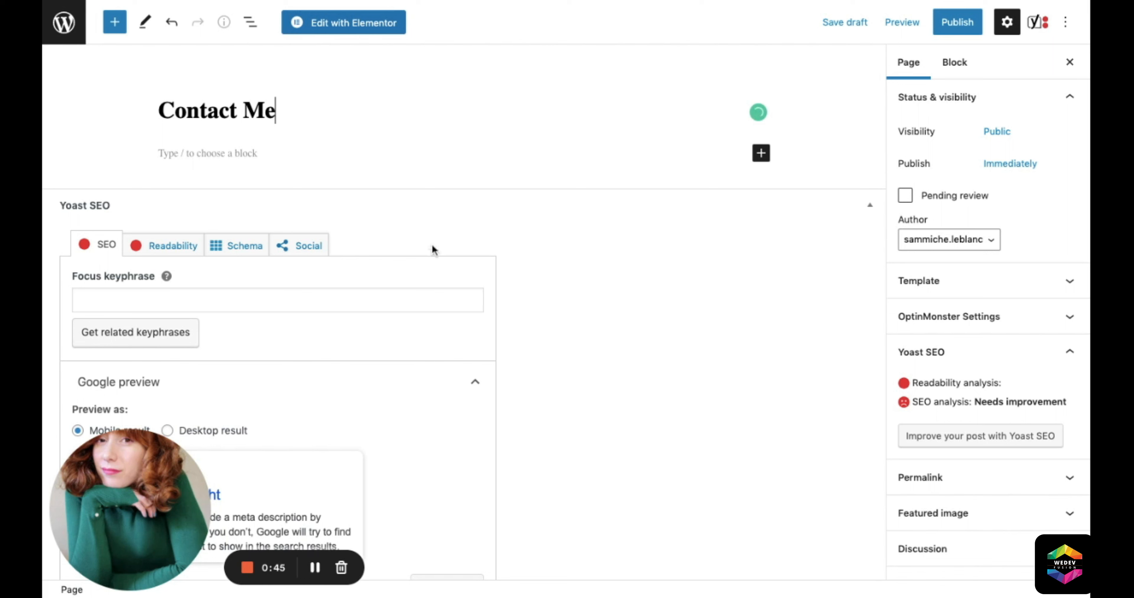
click(957, 22)
click(947, 22)
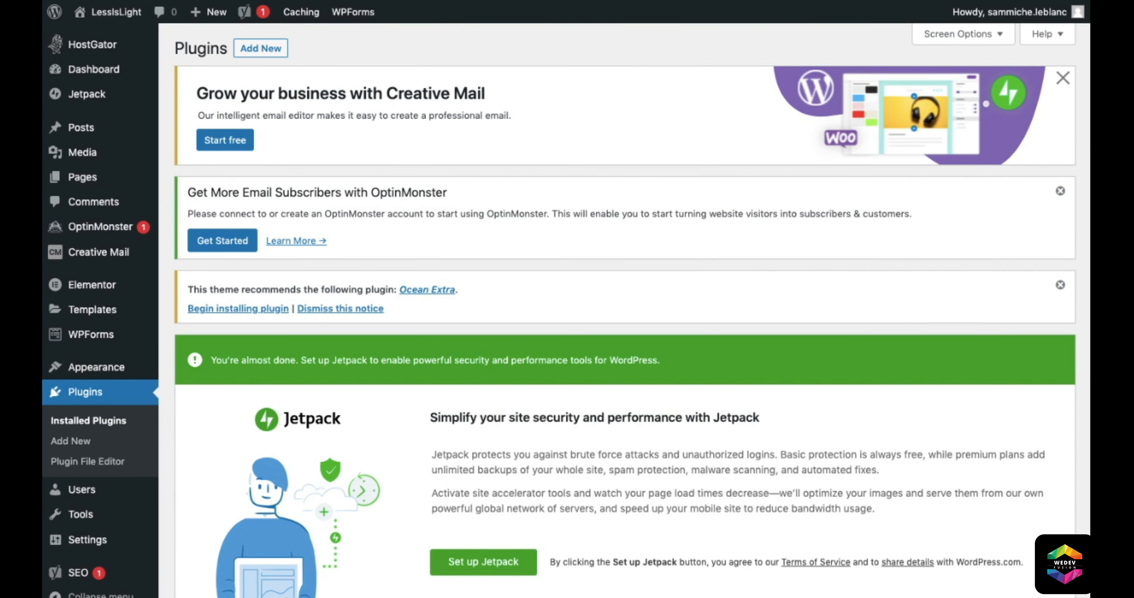
Step: Add a new page titled "Affiliate Disclaimer" and publish it
mouse_move(121, 181)
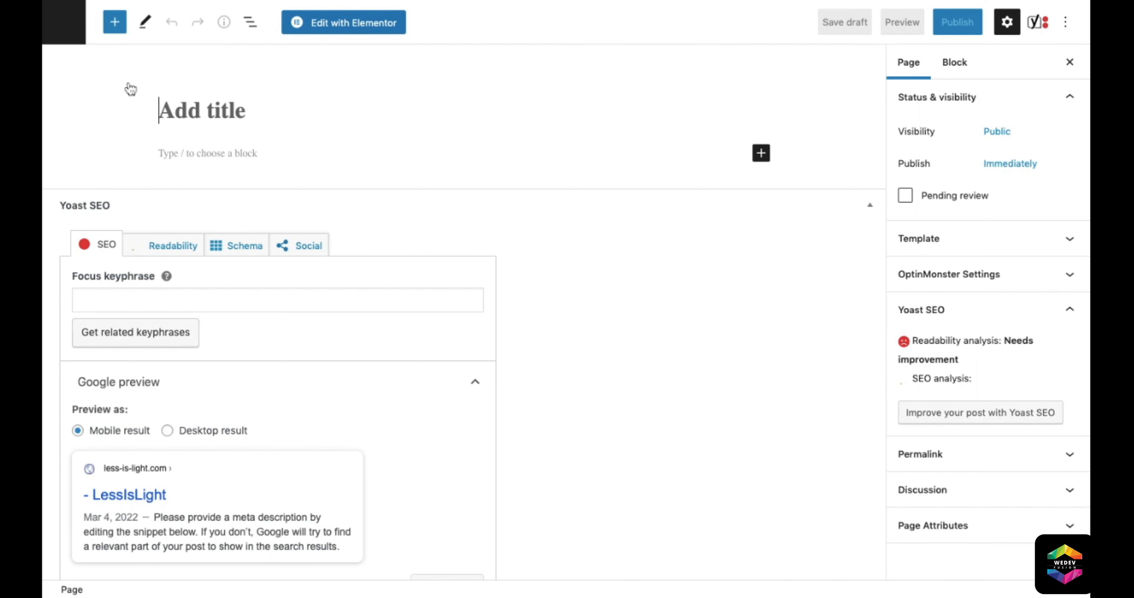
text(Affi)
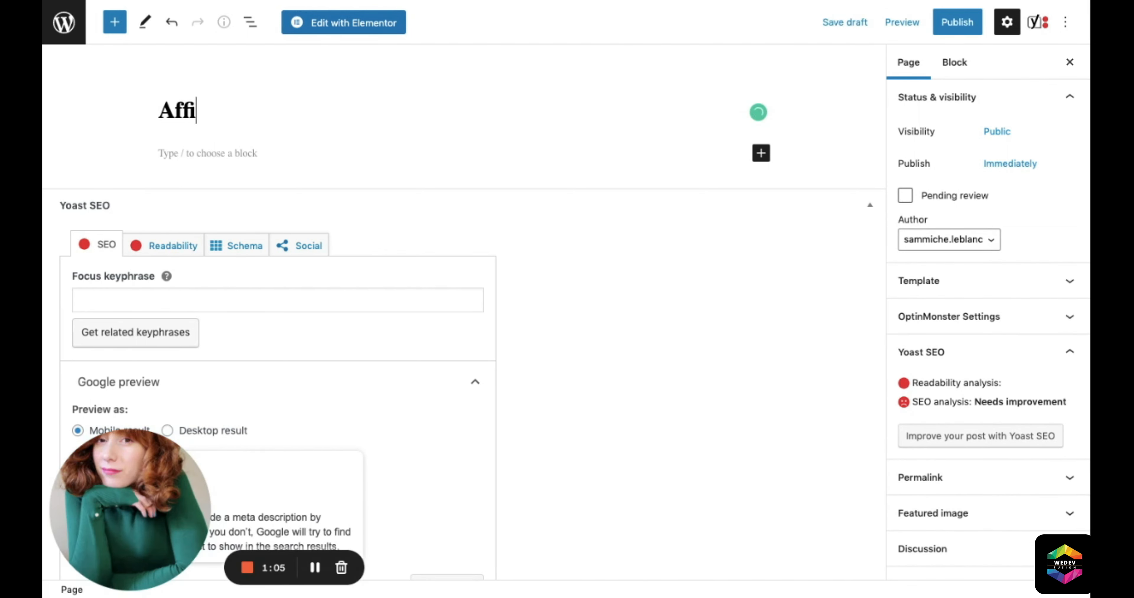
text(liate D)
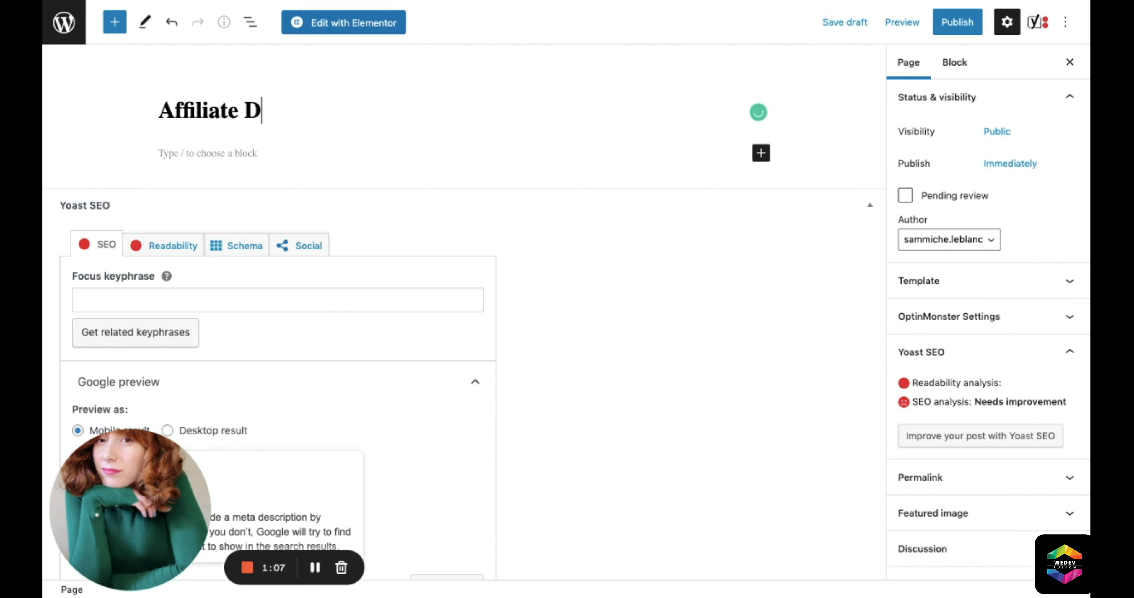
text(isclaimer)
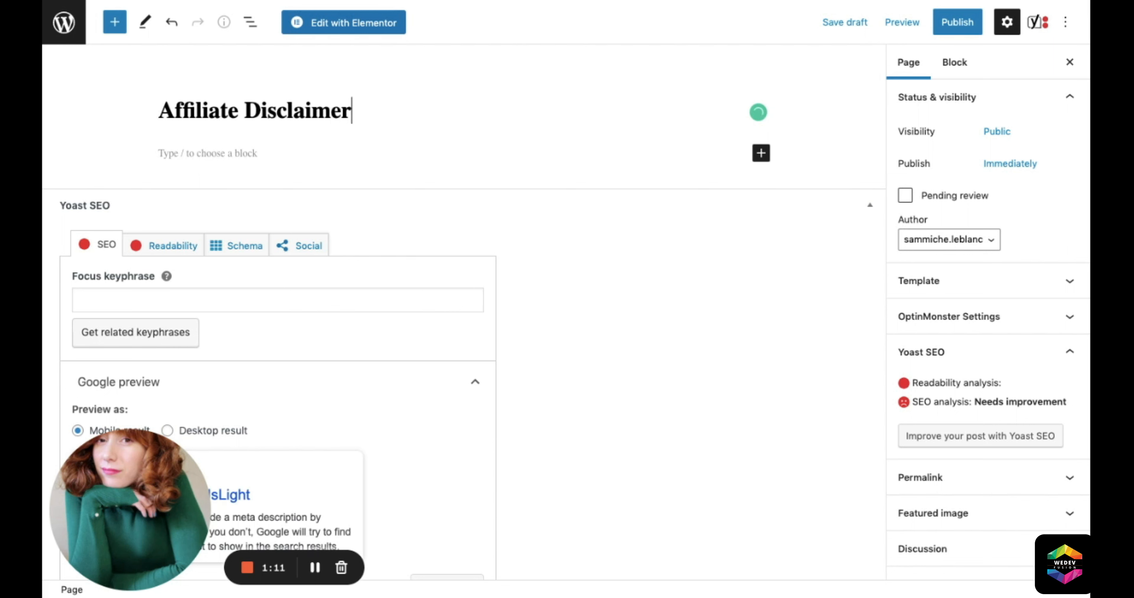
click(958, 22)
click(947, 22)
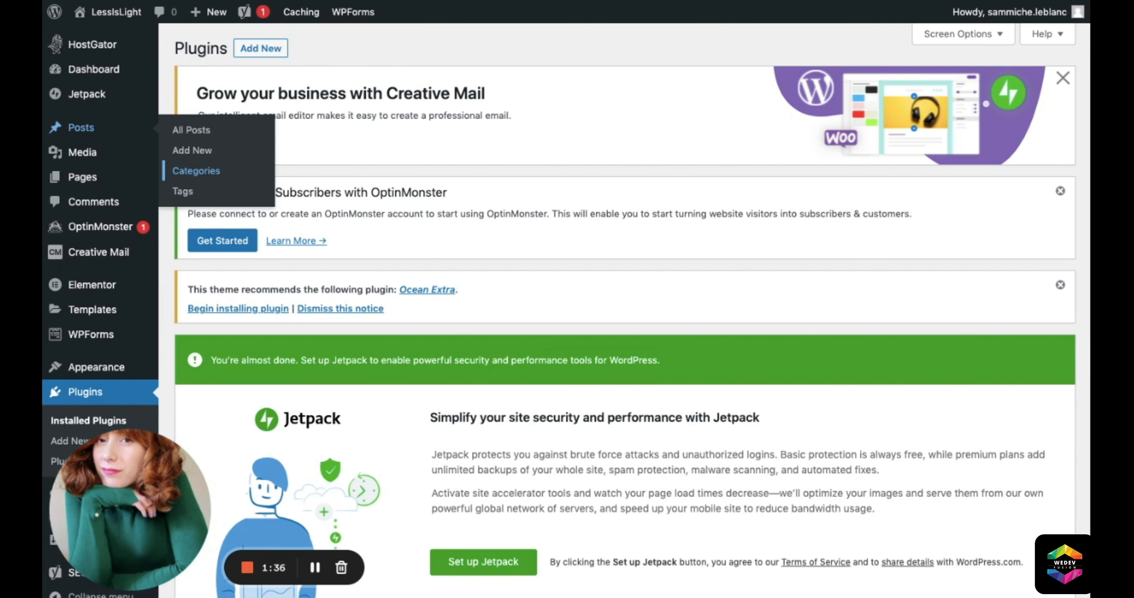
Step: Add a post category named "Self Love" with the slug "self-love" and no parent category
click(196, 171)
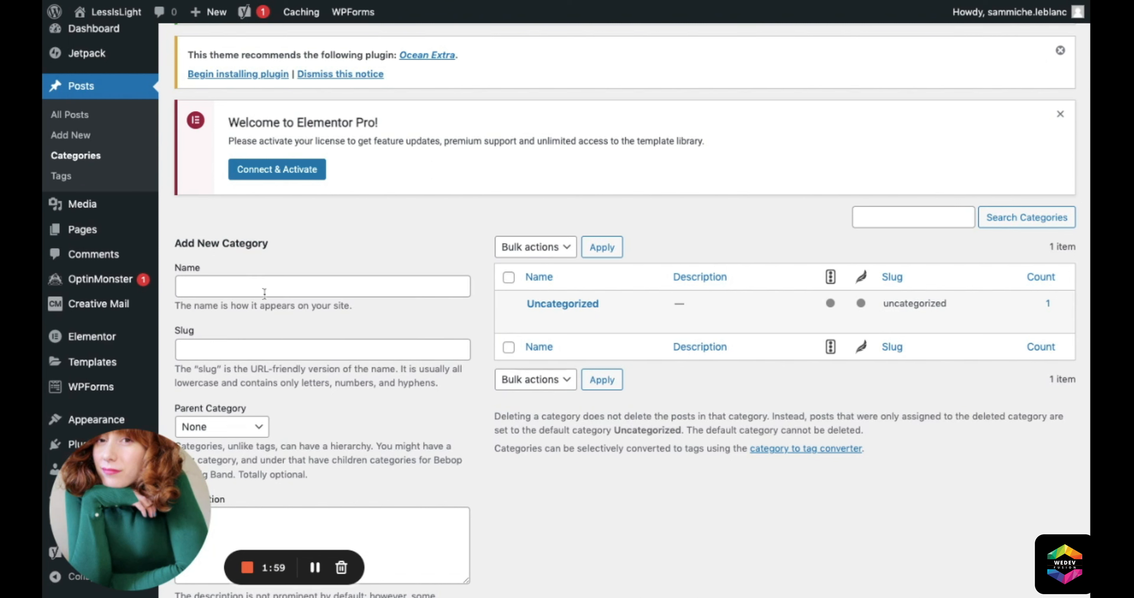
click(265, 293)
text(Self)
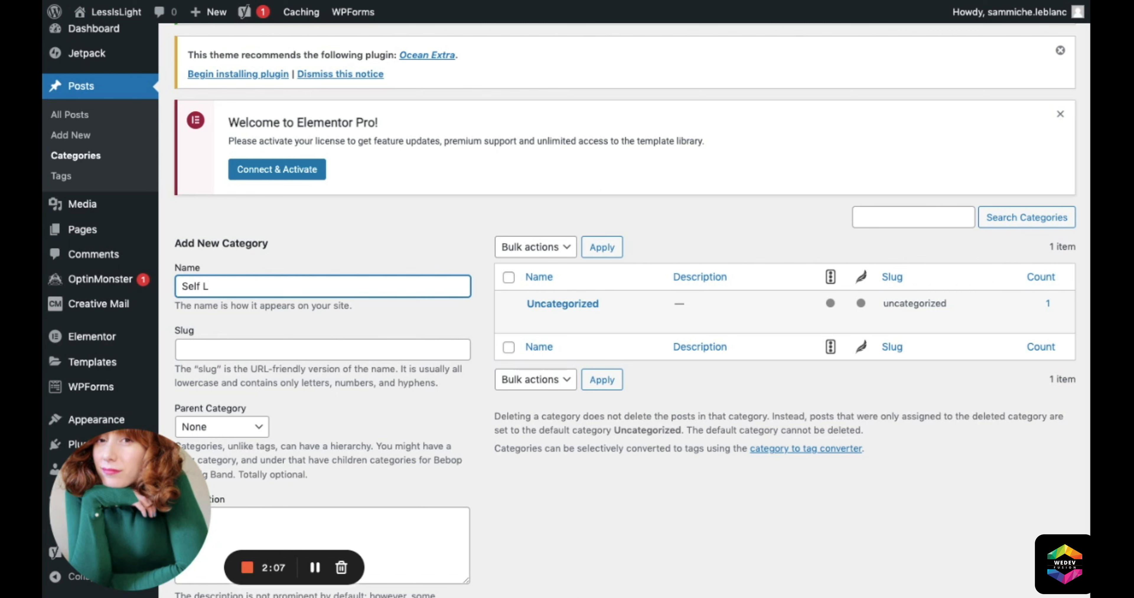
text(Love)
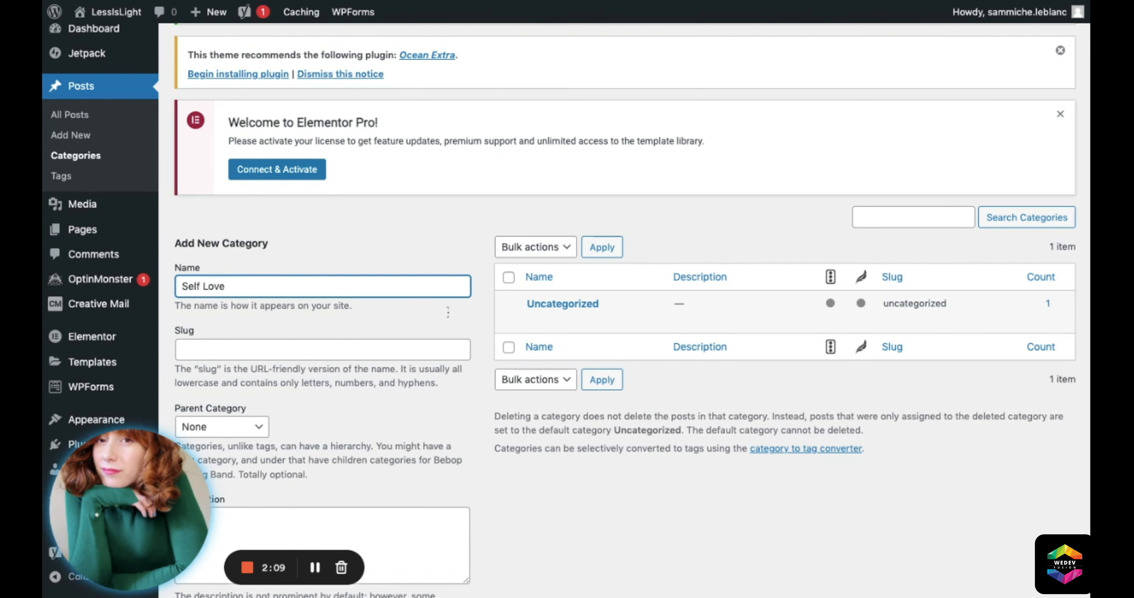
scroll(448, 313, down, 2)
click(313, 254)
text(self-love)
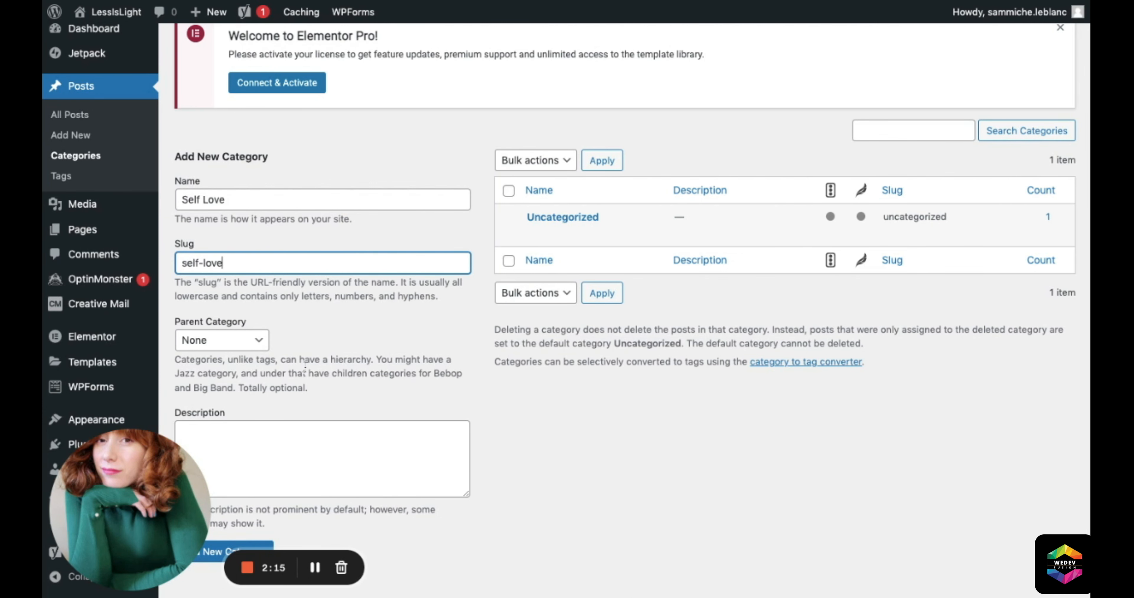
scroll(305, 365, down, 1)
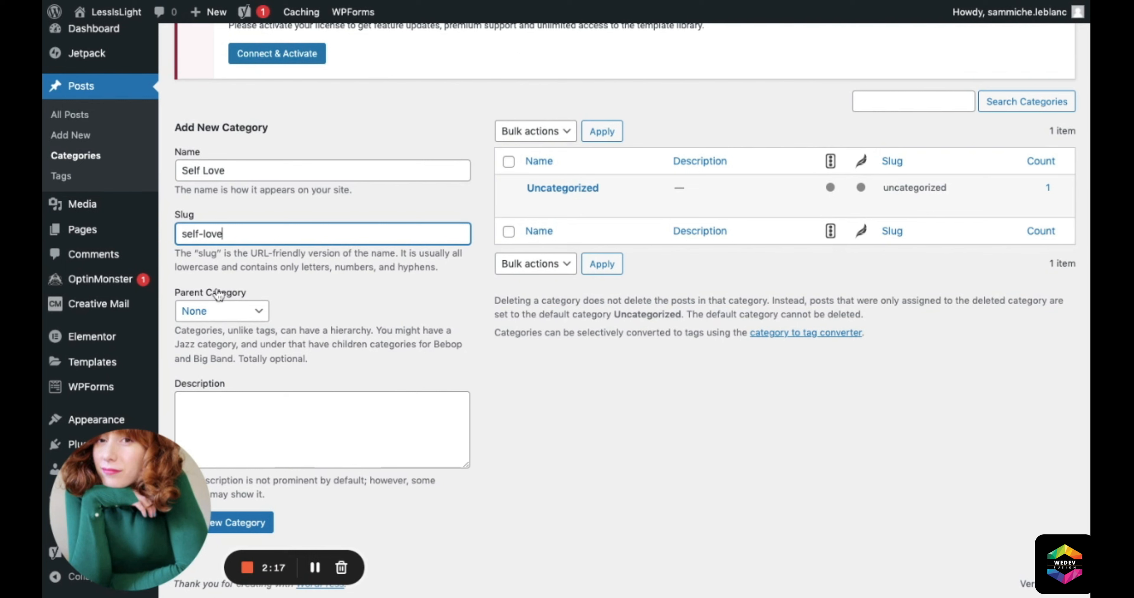
click(240, 523)
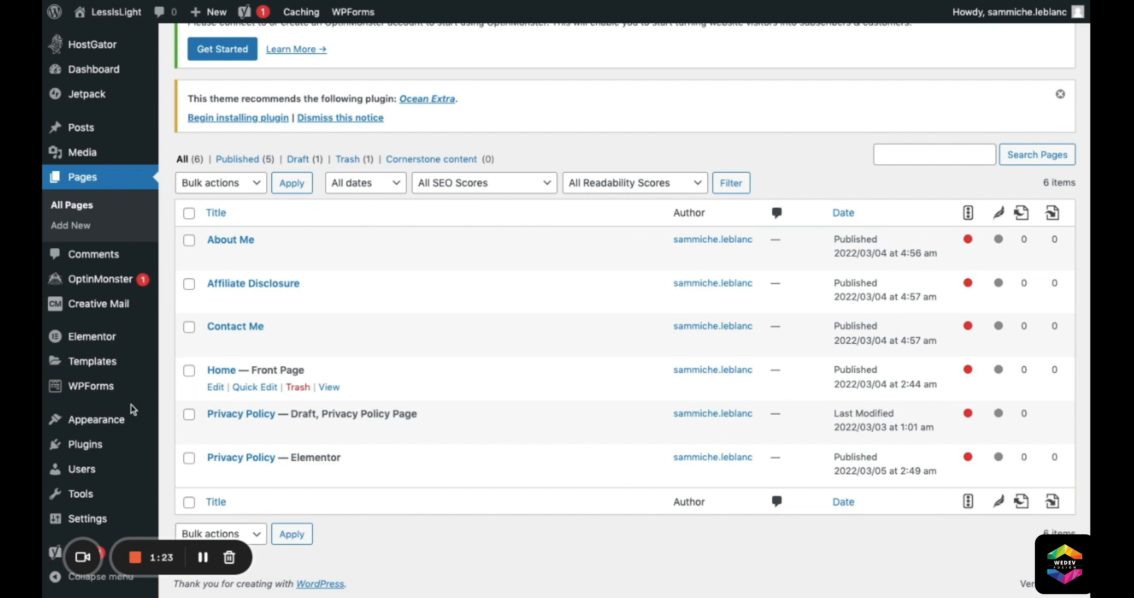
Step: Open the draft Privacy Policy page from the list of all pages and read through its suggested text sections
click(241, 414)
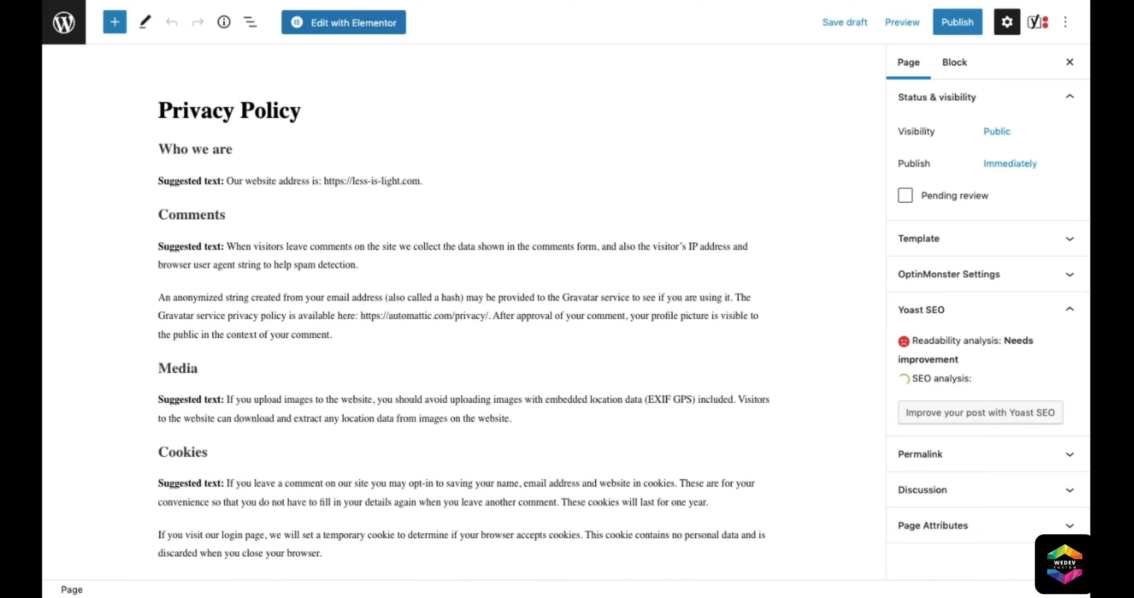
scroll(207, 413, down, 10)
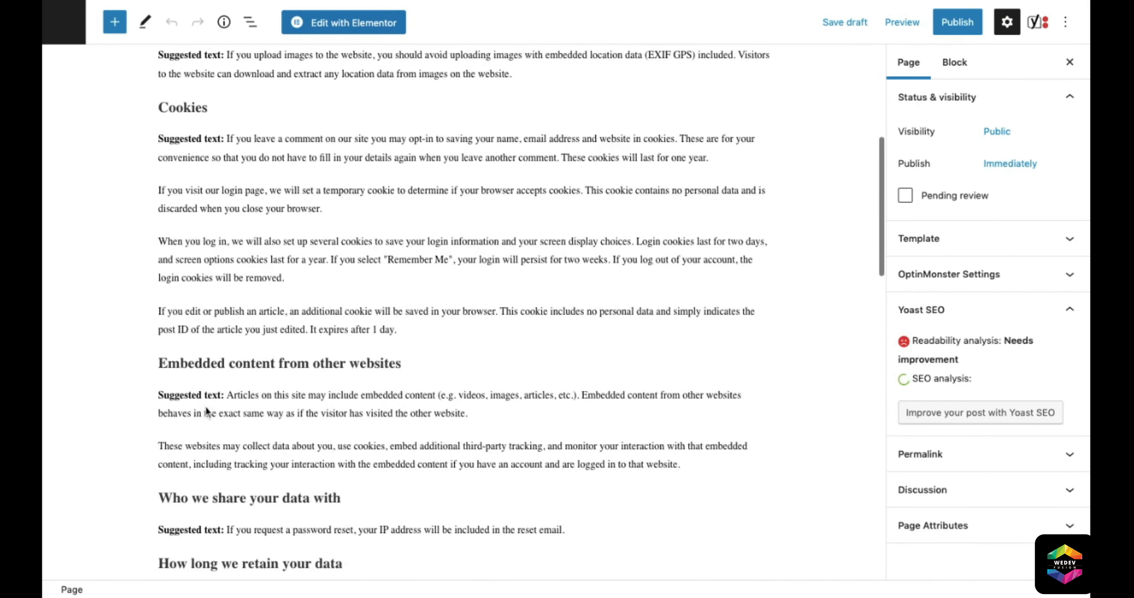
scroll(207, 413, down, 7)
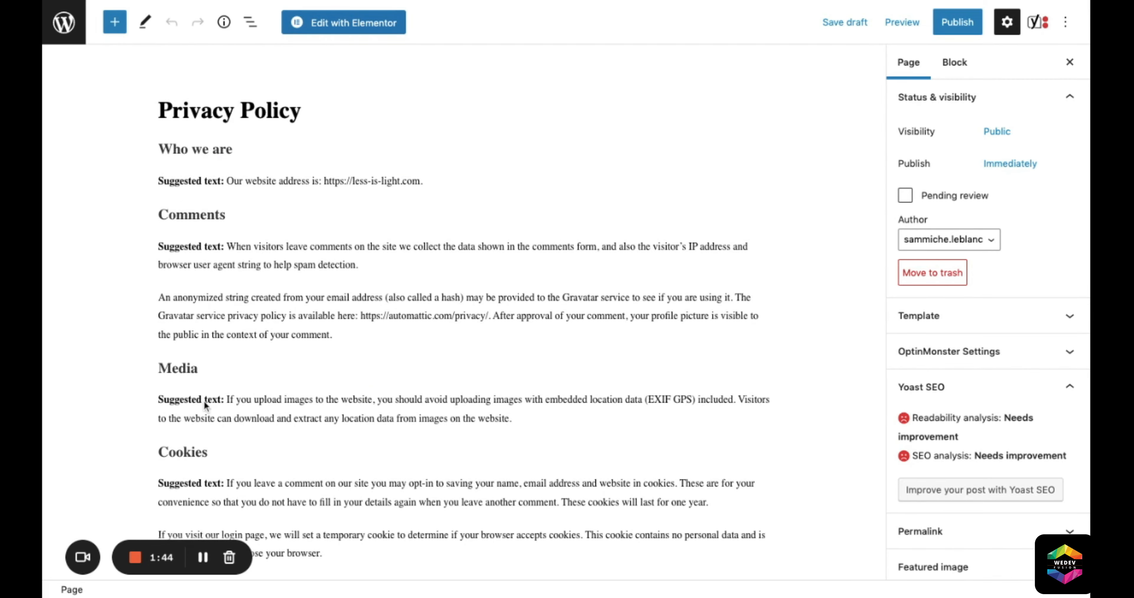
scroll(198, 397, down, 7)
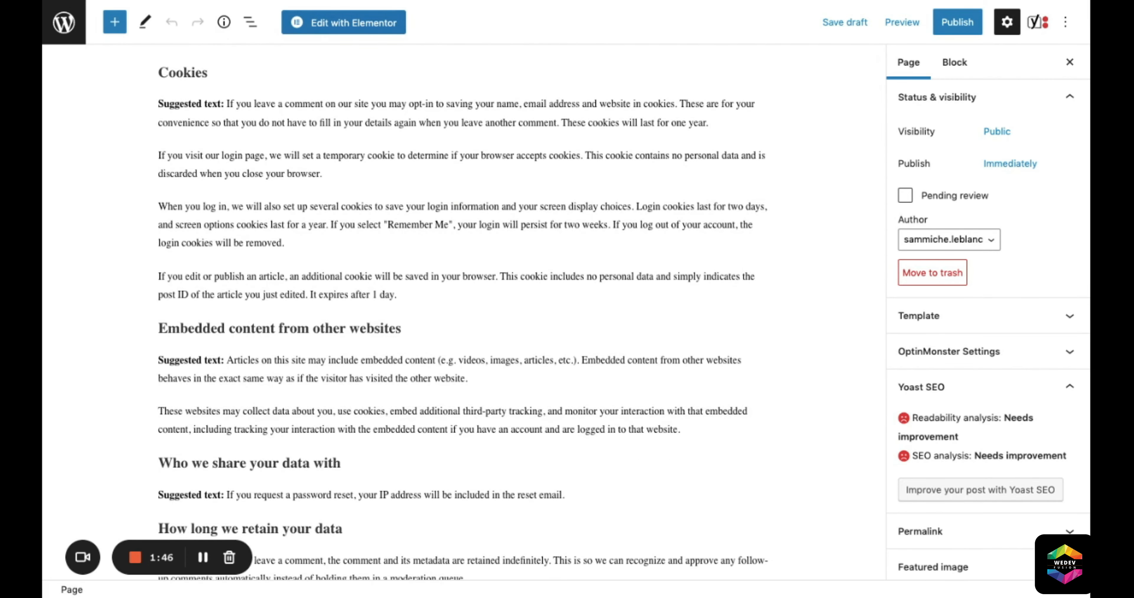
scroll(204, 406, down, 3)
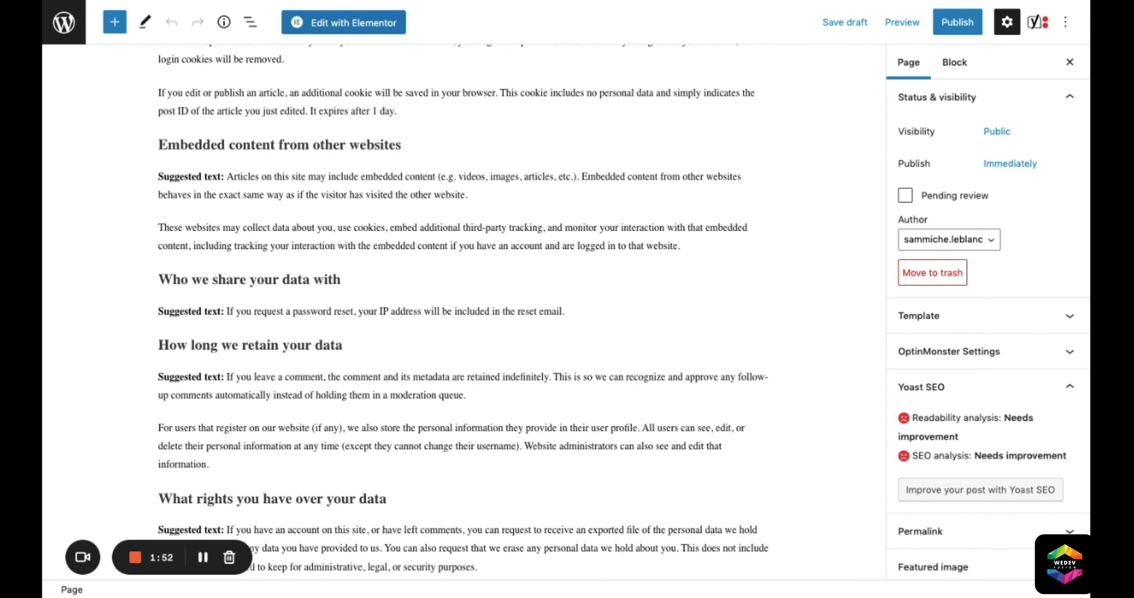
scroll(144, 357, down, 5)
scroll(145, 360, up, 6)
click(470, 219)
scroll(227, 113, up, 5)
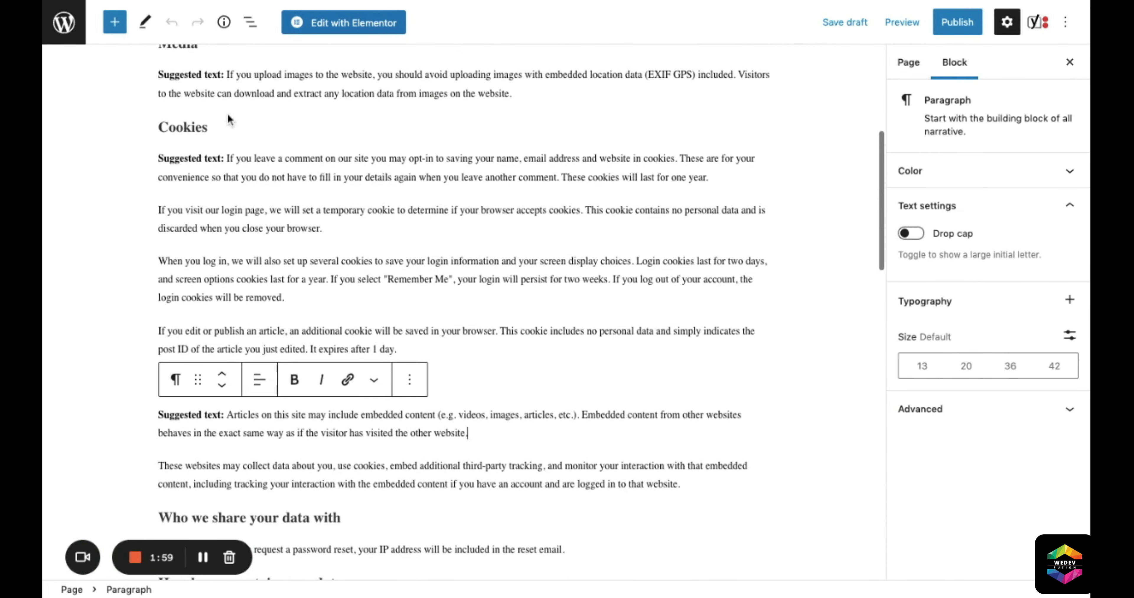
Step: Review the Privacy Policy draft's suggested text from Who we are and Comments through to Where we send your data
scroll(151, 181, up, 4)
scroll(150, 180, down, 10)
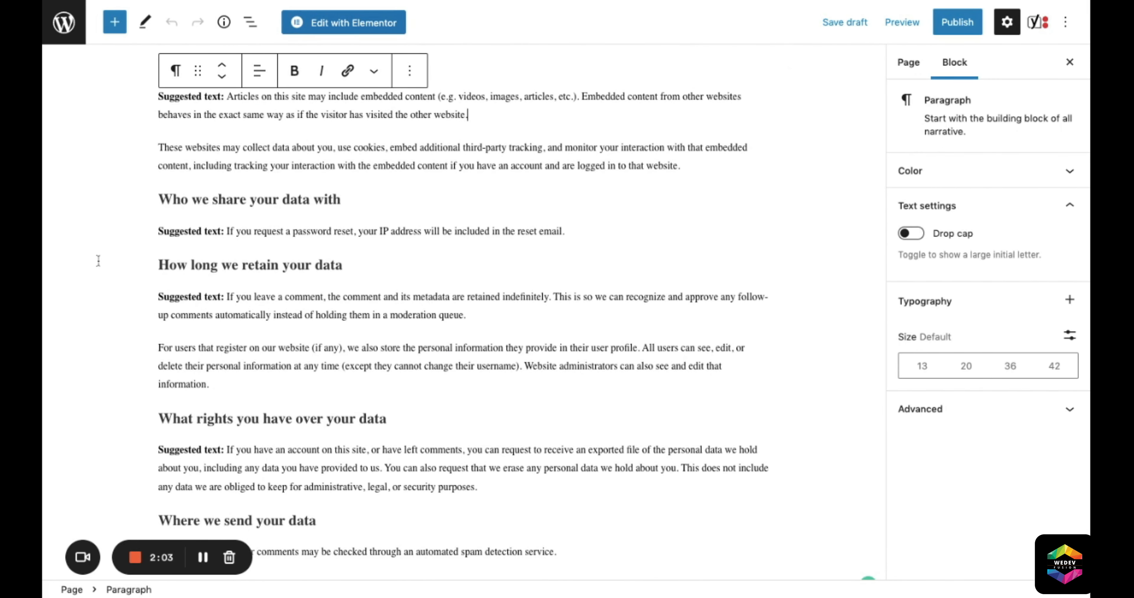
drag(87, 264, 264, 419)
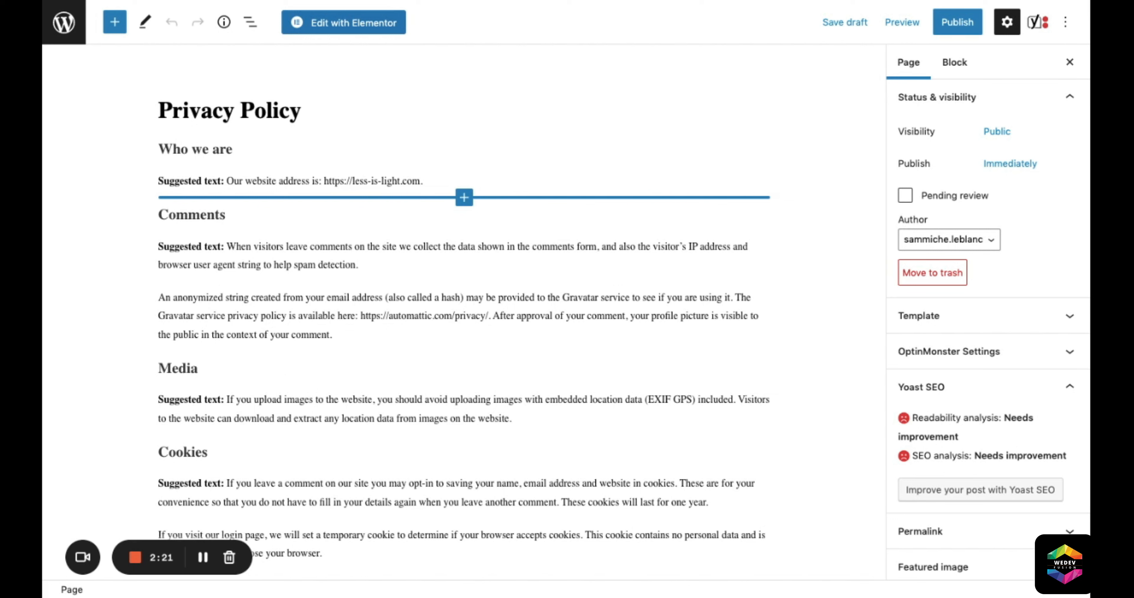
scroll(294, 336, down, 15)
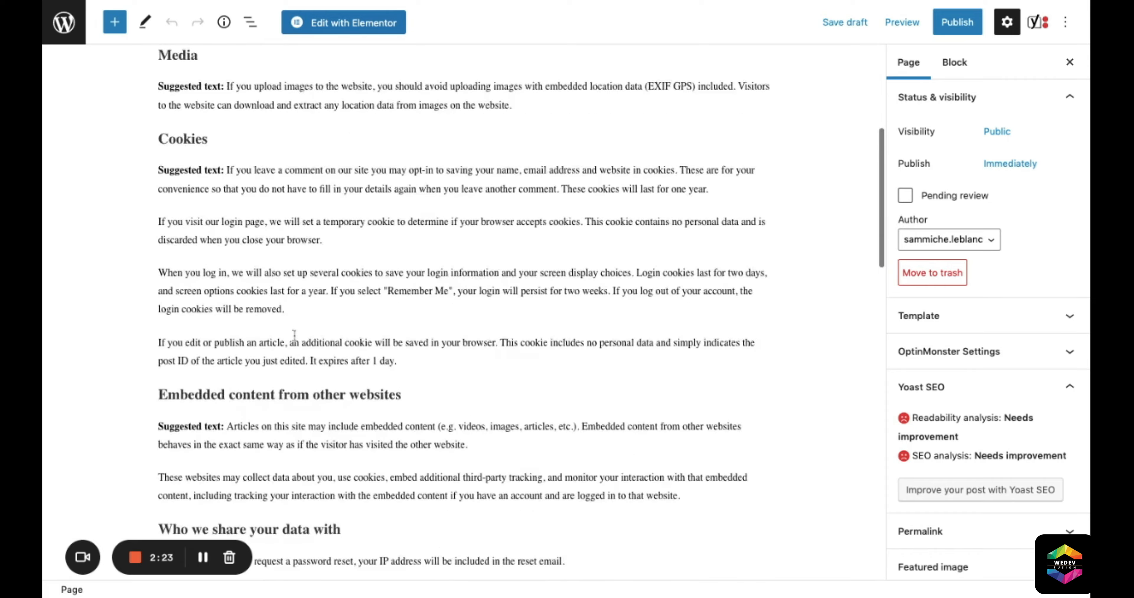
scroll(294, 336, down, 9)
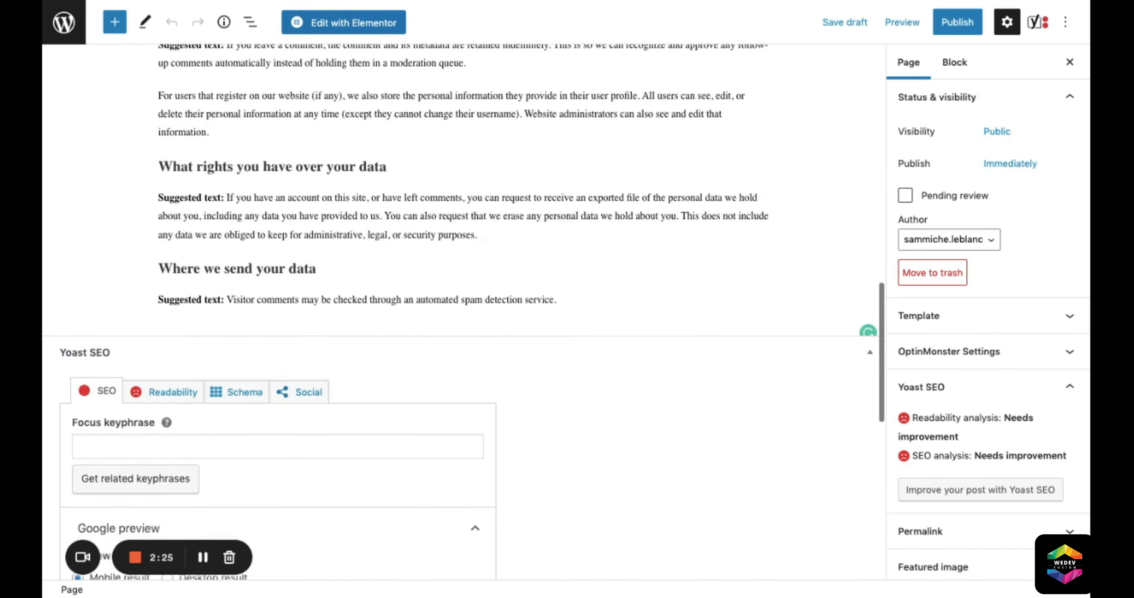
scroll(294, 336, up, 20)
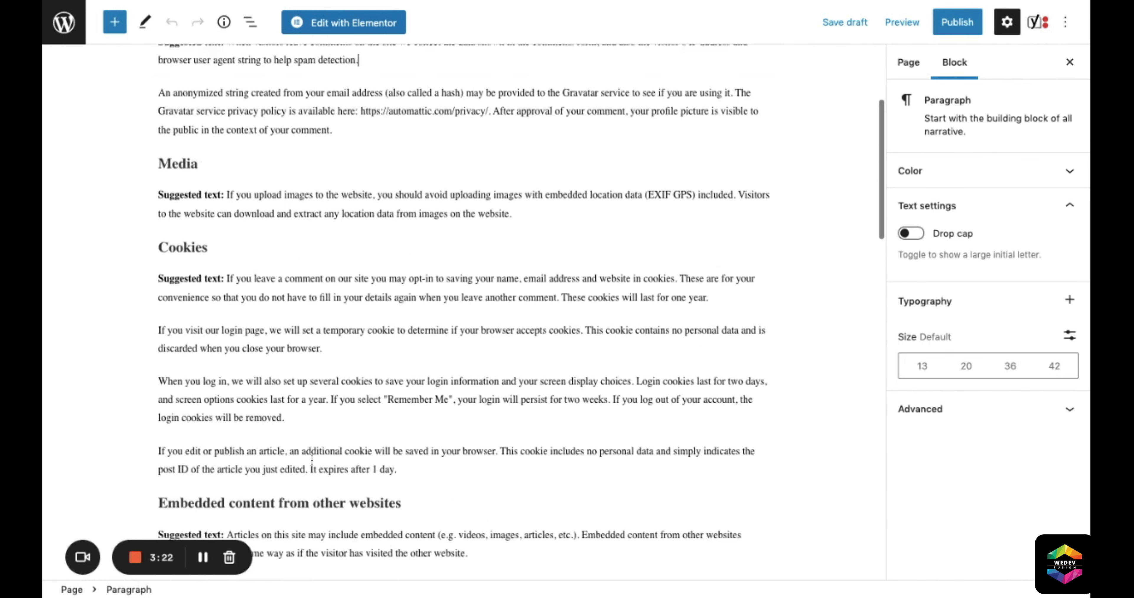
scroll(308, 462, down, 7)
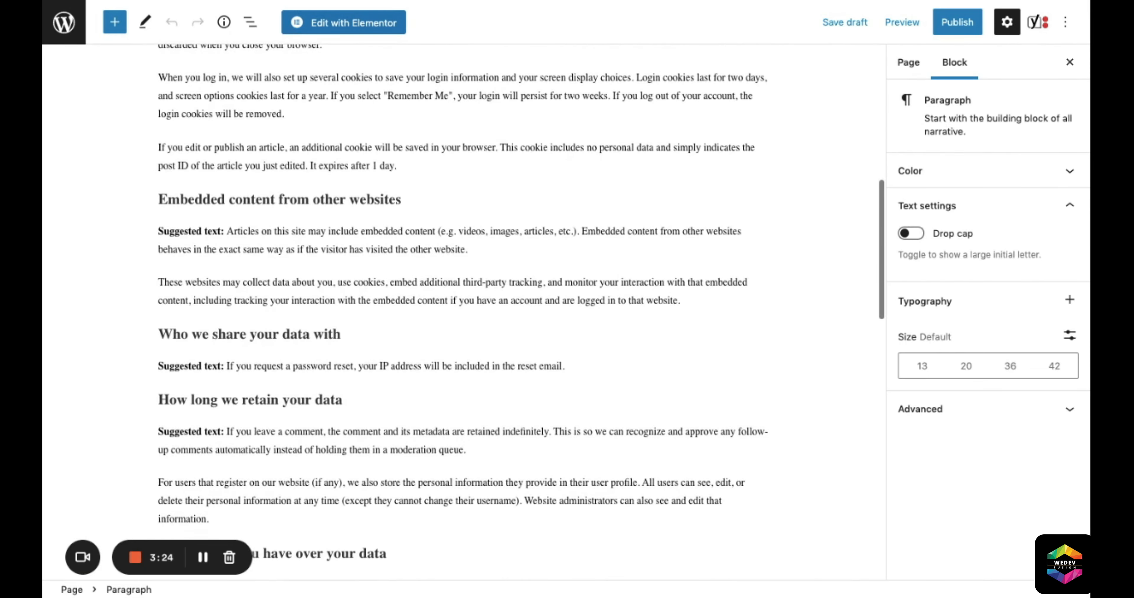
scroll(312, 460, down, 5)
scroll(312, 460, up, 10)
scroll(522, 308, up, 5)
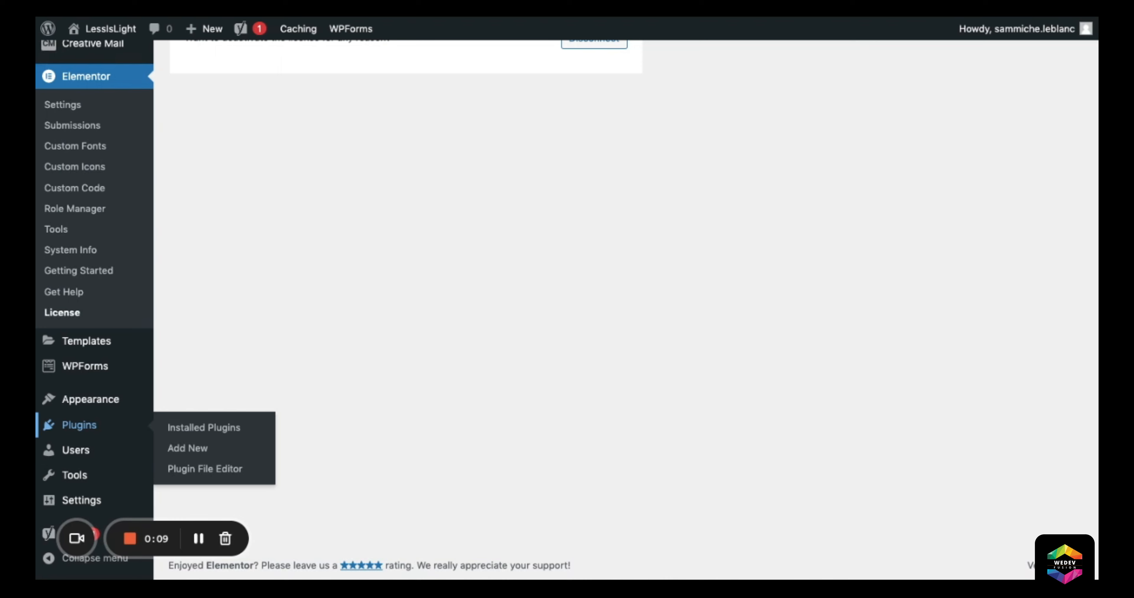
Step: Open the site's menu editor and create a menu named "Navigation Menu" assigned to the Main display location
mouse_move(83, 400)
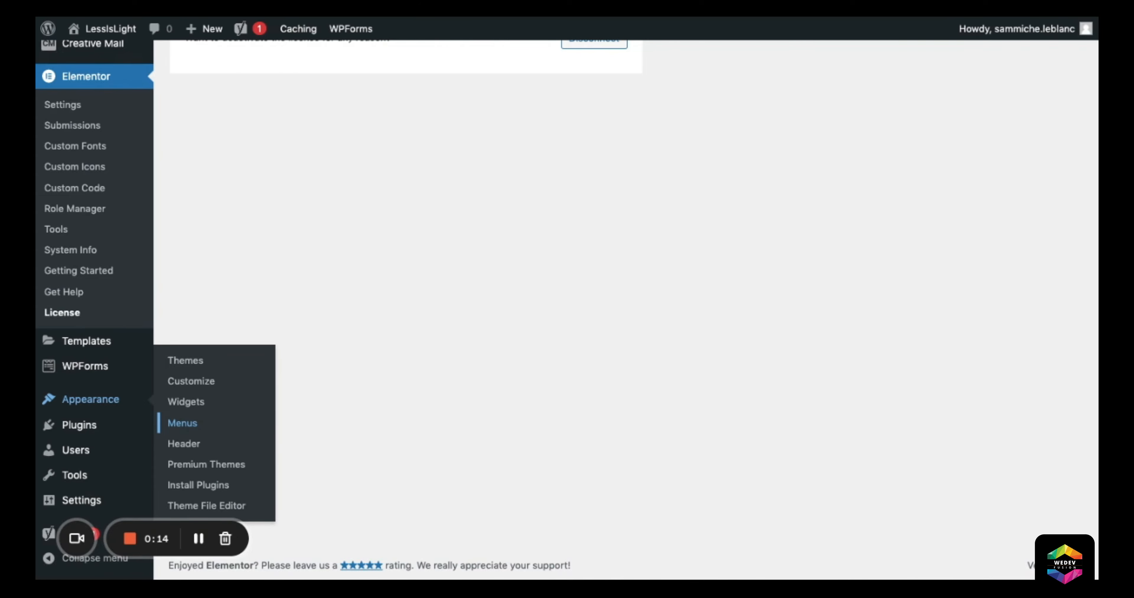
scroll(458, 398, down, 3)
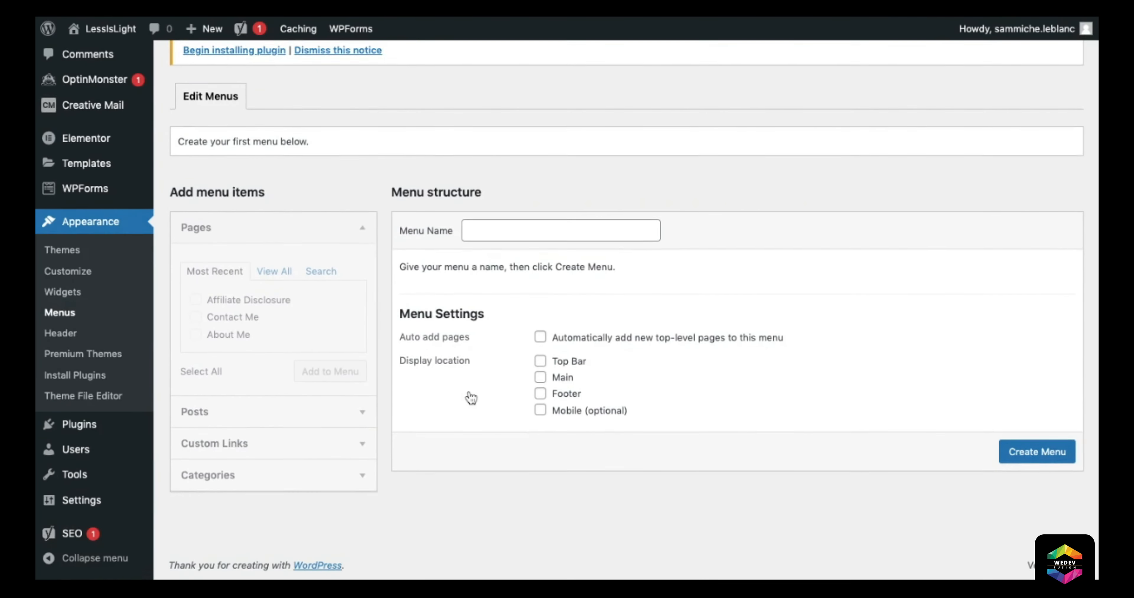
scroll(471, 398, up, 3)
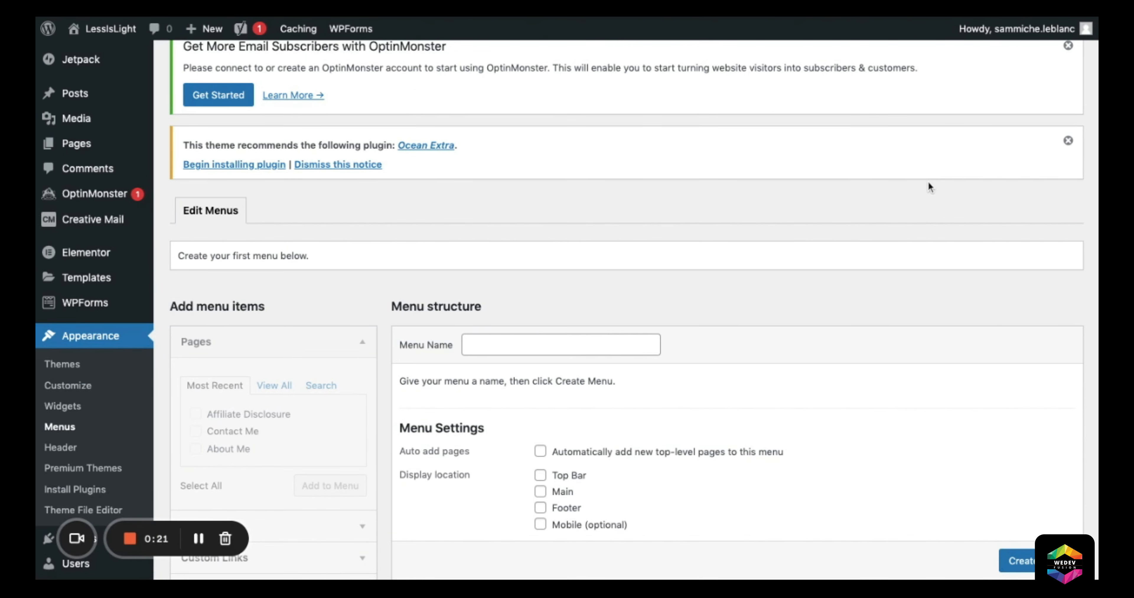
scroll(466, 254, down, 3)
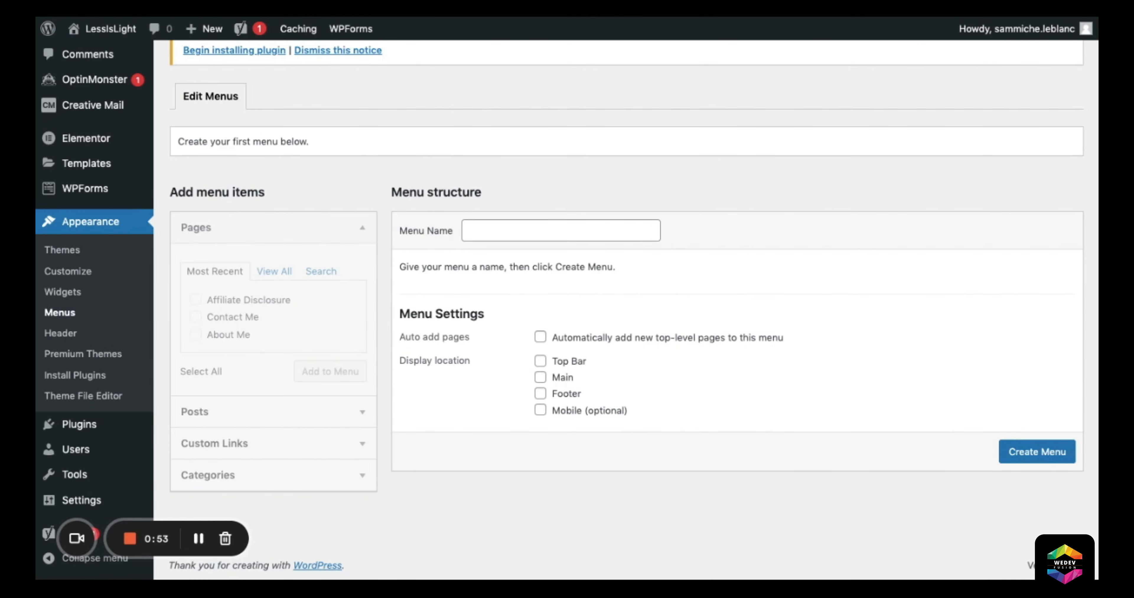
click(540, 378)
click(1038, 452)
click(553, 230)
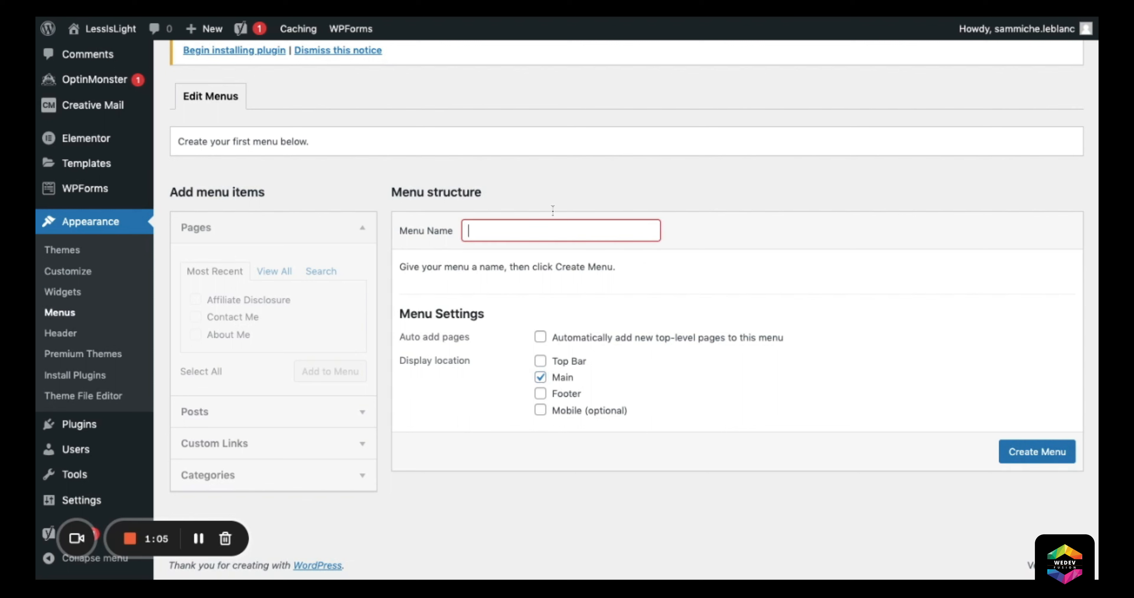
text(Navigation Menu)
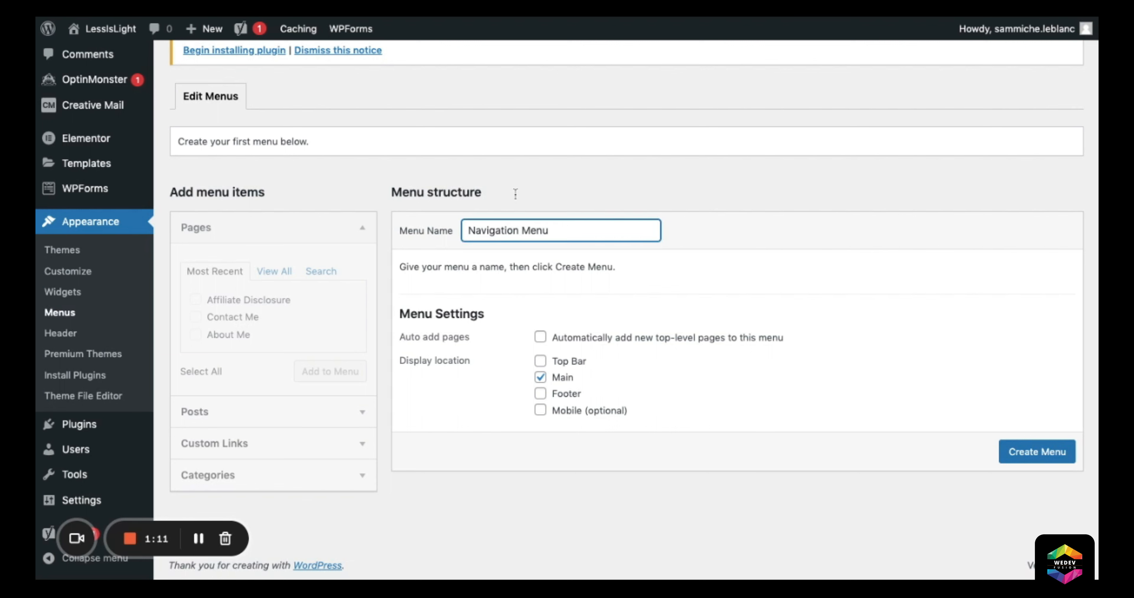
click(1075, 455)
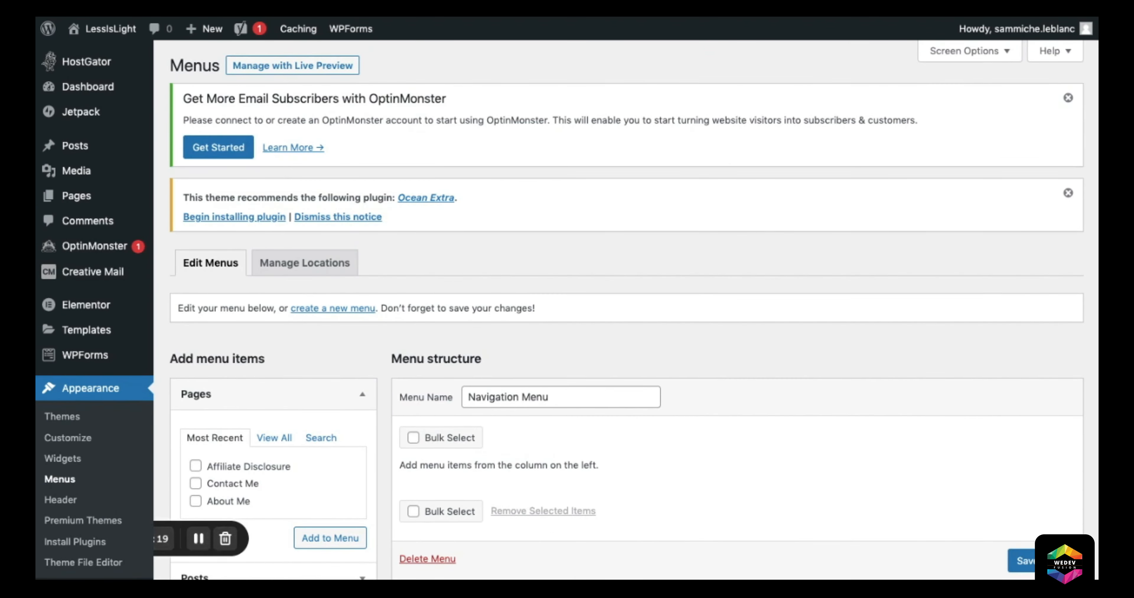
Step: List all pages available for the Navigation Menu and select the Home front page
scroll(398, 400, down, 5)
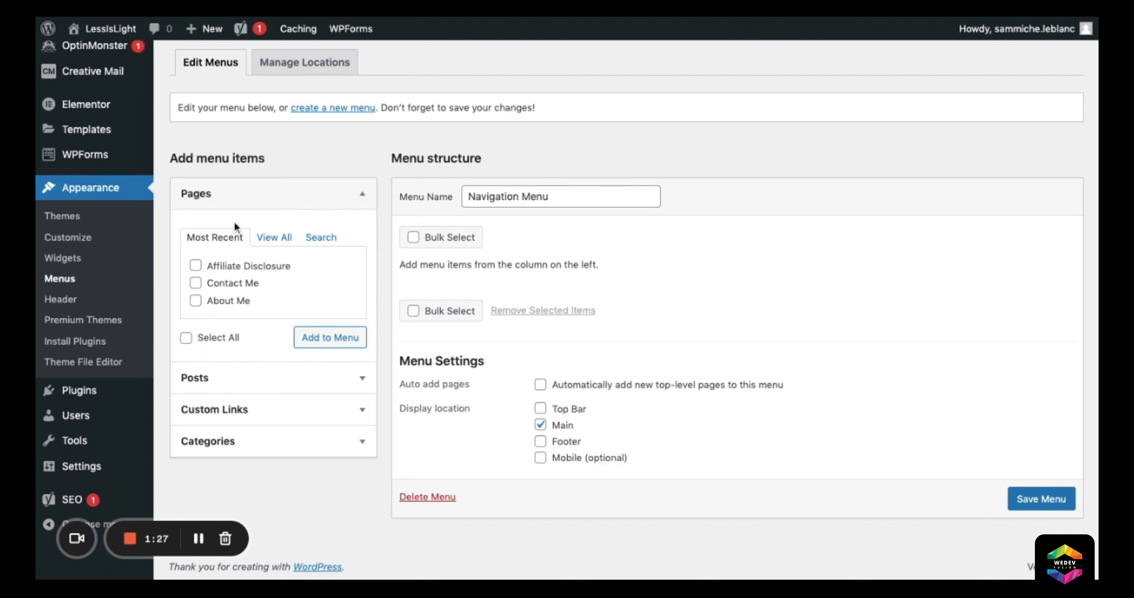
click(274, 237)
key(Tab)
key(space)
key(Tab)
key(space)
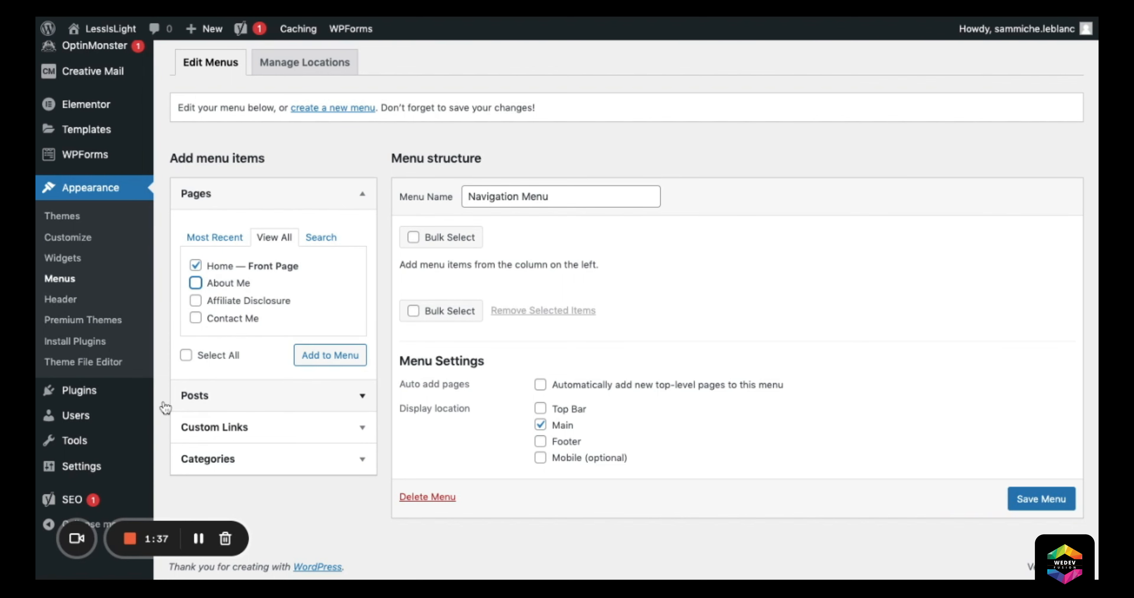
Step: Add the Low Waste, Minimalism, Self Care and Single Motherhood categories to the Navigation Menu
click(167, 460)
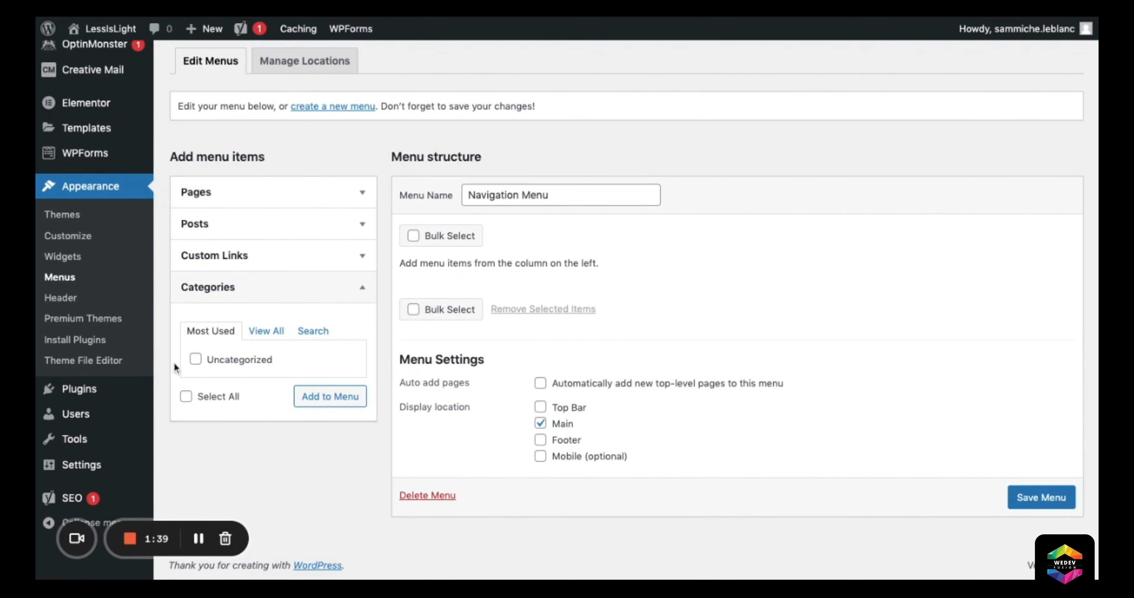
click(266, 330)
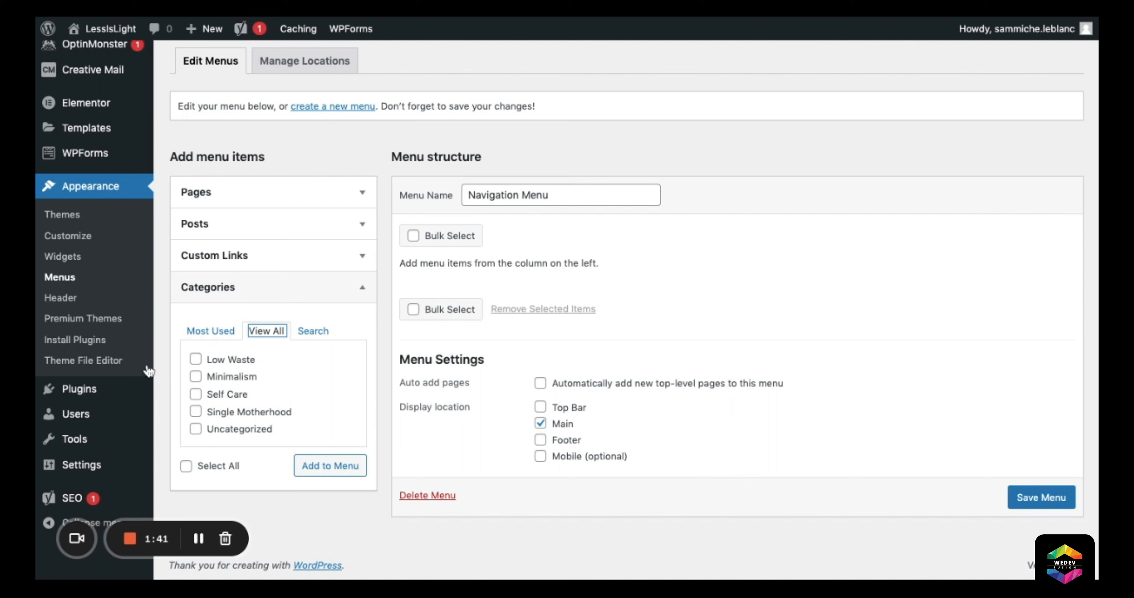
click(195, 377)
click(195, 360)
click(196, 394)
click(196, 412)
click(298, 473)
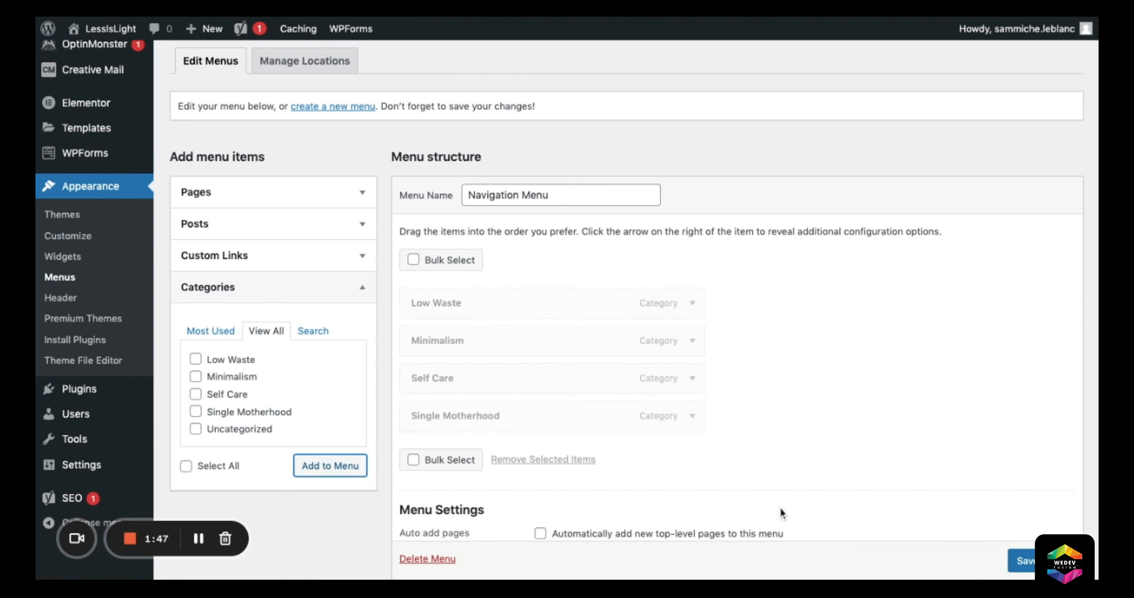
Step: Expand the Single Motherhood menu item and review its navigation label, mega menu and move options
click(705, 420)
scroll(436, 445, down, 3)
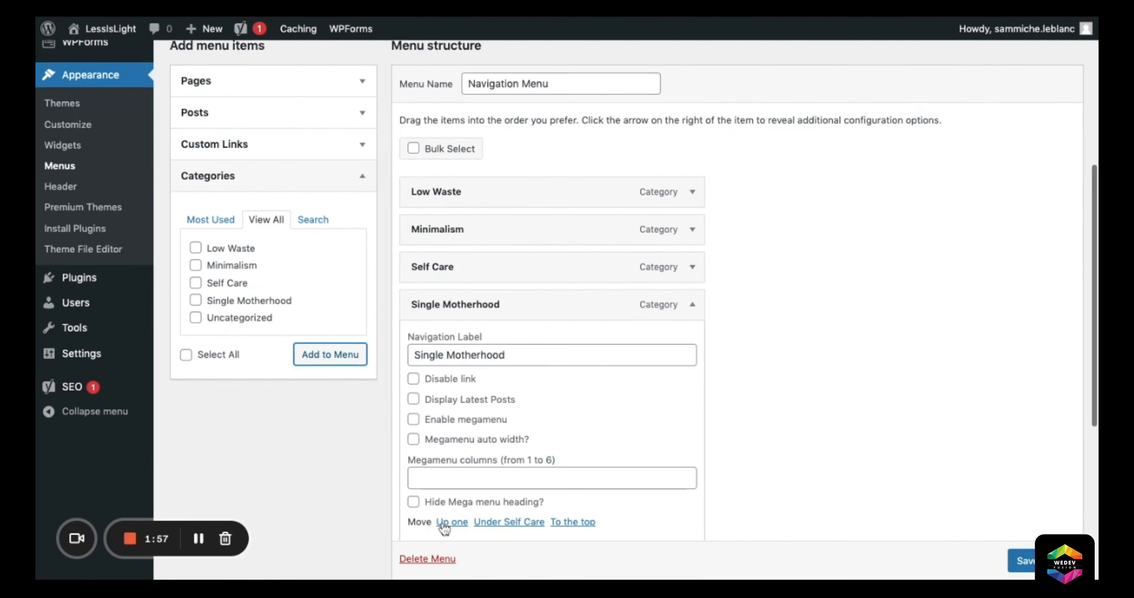
scroll(430, 485, down, 2)
click(424, 501)
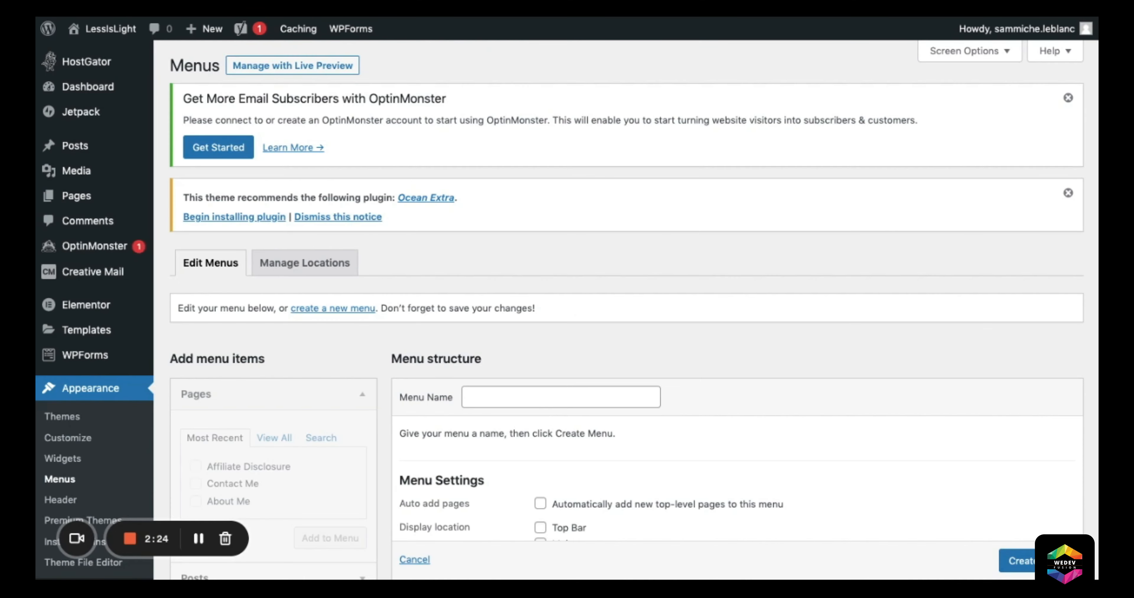
Step: Create a new menu named "F1" assigned to the Footer display location
scroll(549, 409, down, 5)
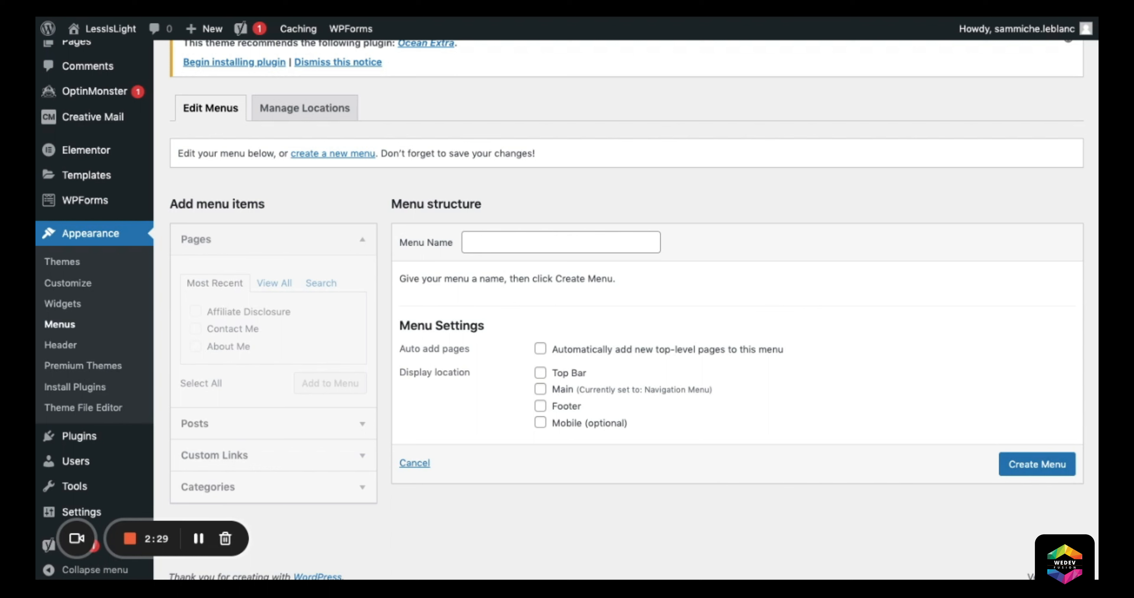
click(540, 406)
click(480, 236)
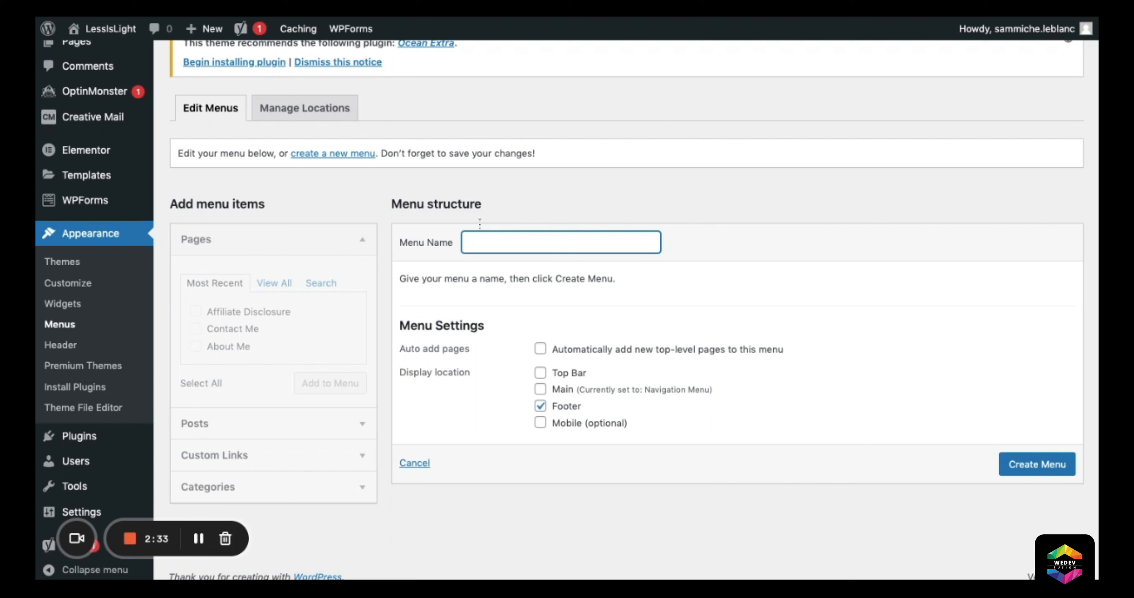
text(F1)
click(1069, 475)
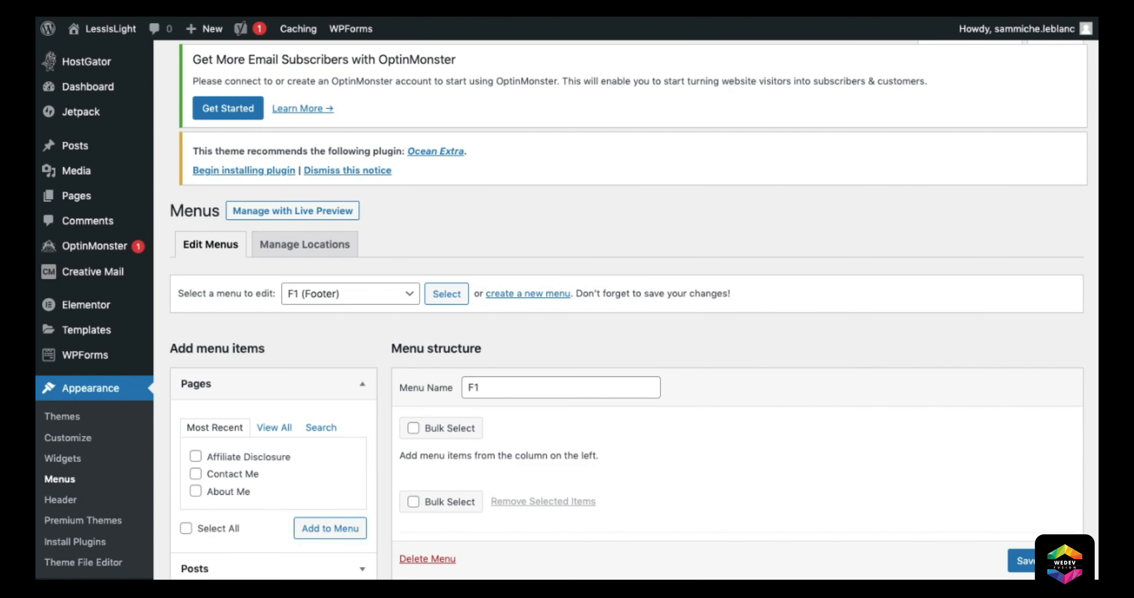
Step: Add the Affiliate Disclosure and Contact Me pages to the F1 menu and save it
scroll(748, 430, down, 5)
click(269, 233)
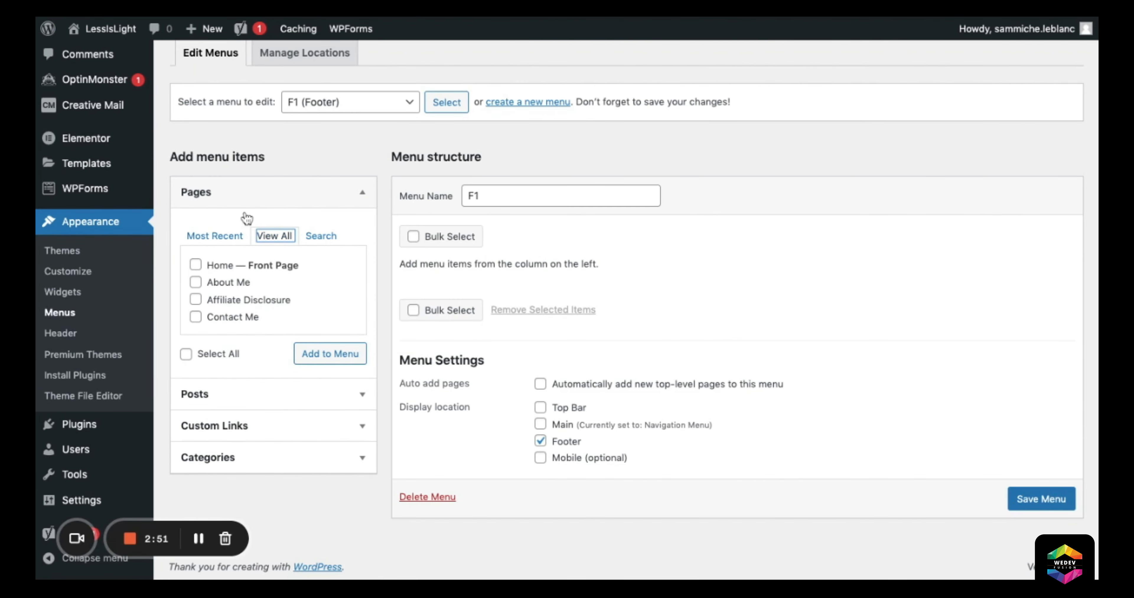
click(195, 299)
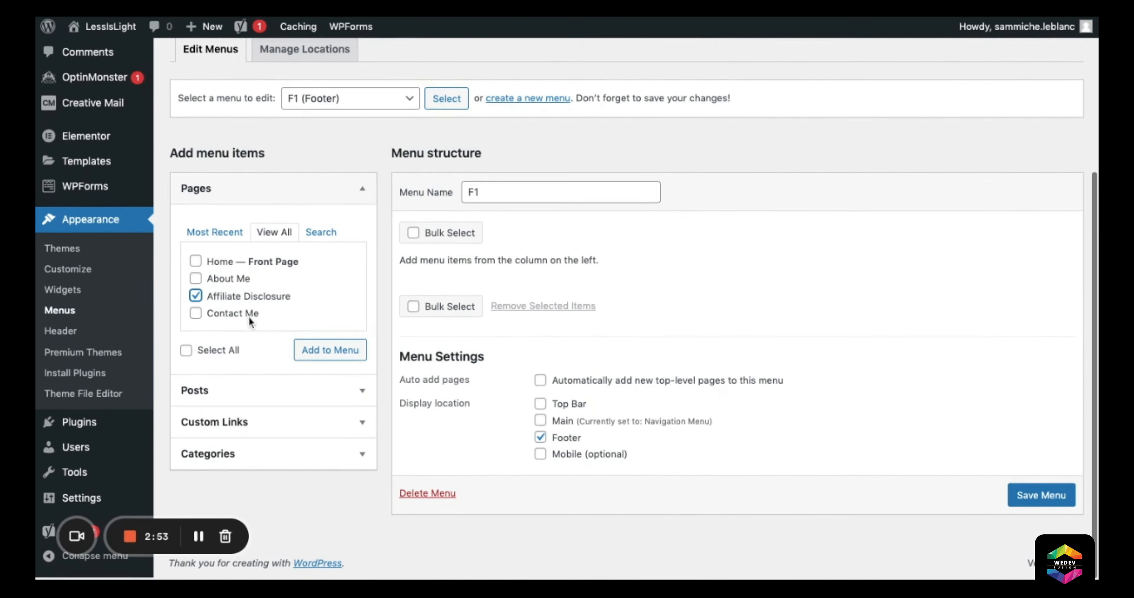
click(195, 315)
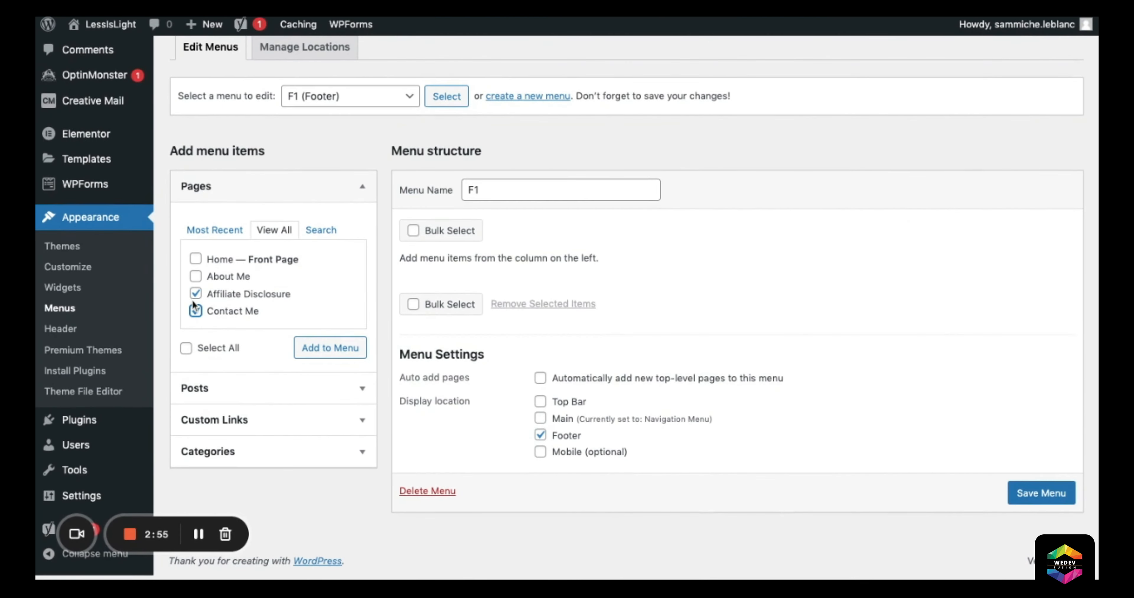
scroll(199, 281, up, 1)
scroll(190, 334, down, 1)
scroll(188, 336, up, 1)
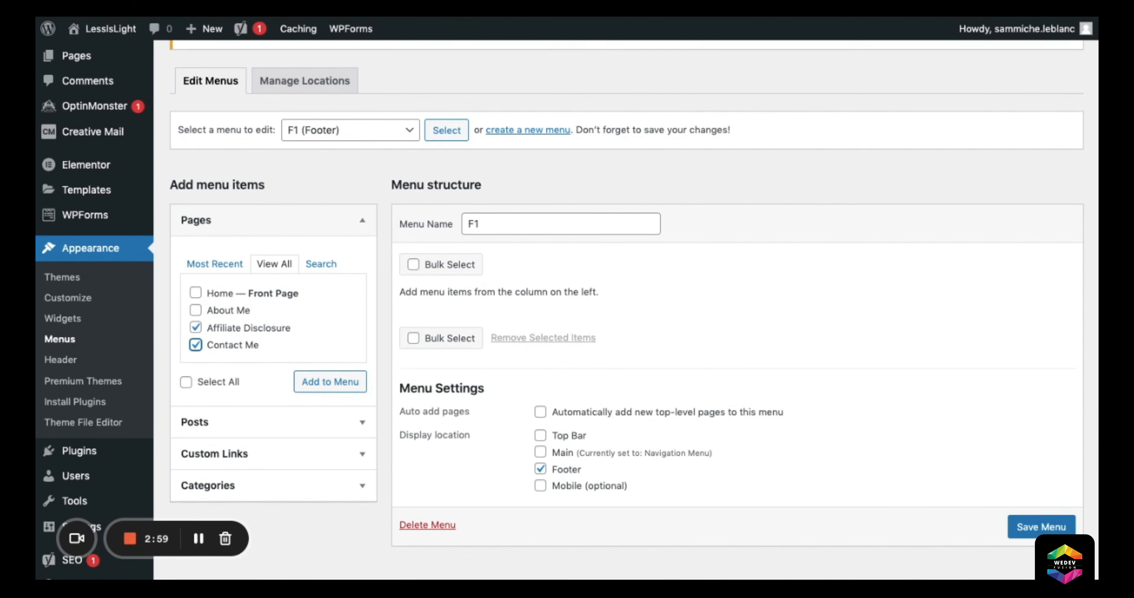
click(196, 310)
click(194, 311)
click(315, 382)
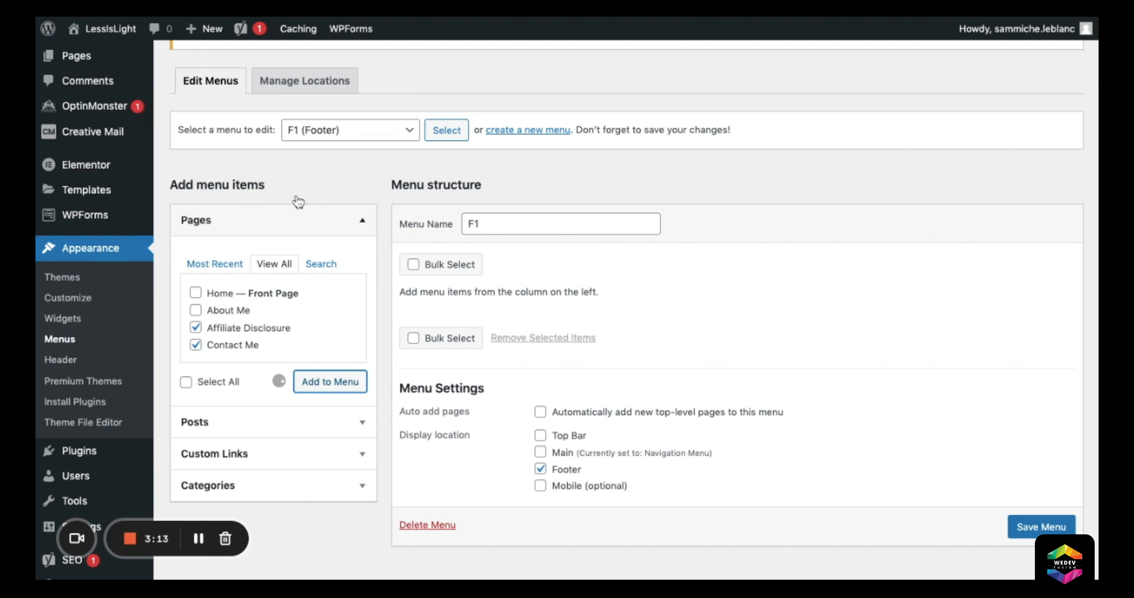
scroll(893, 513, down, 3)
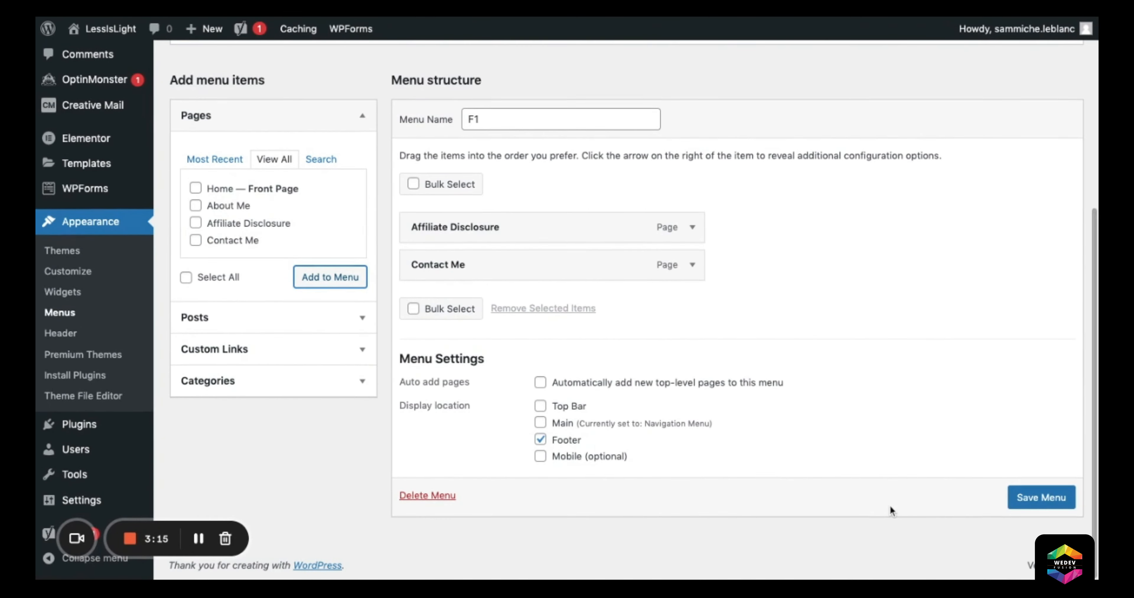
click(1071, 494)
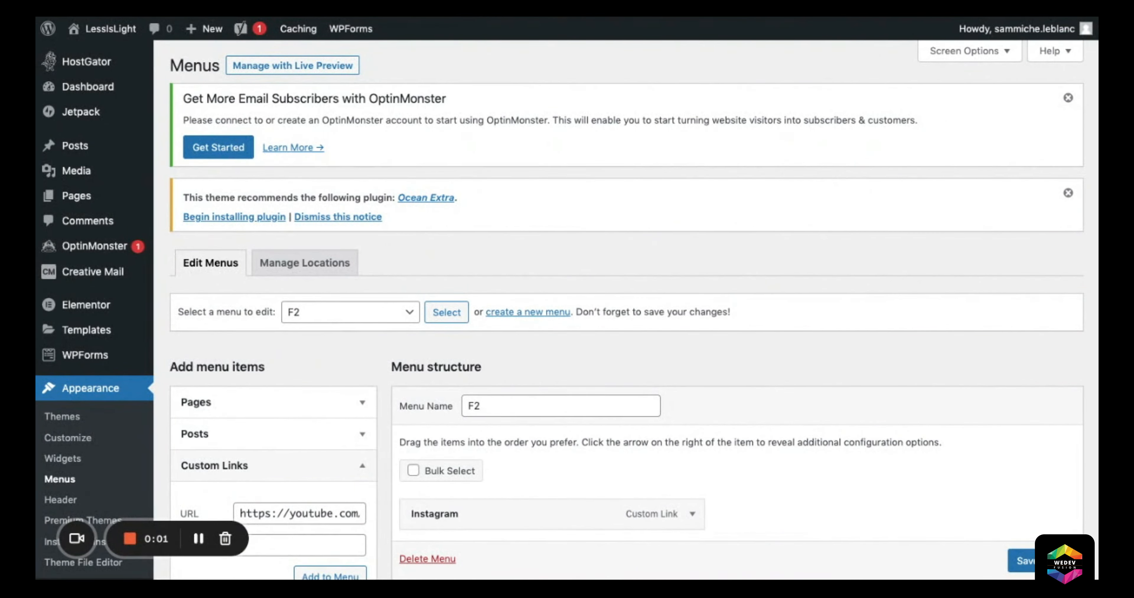
scroll(626, 308, down, 5)
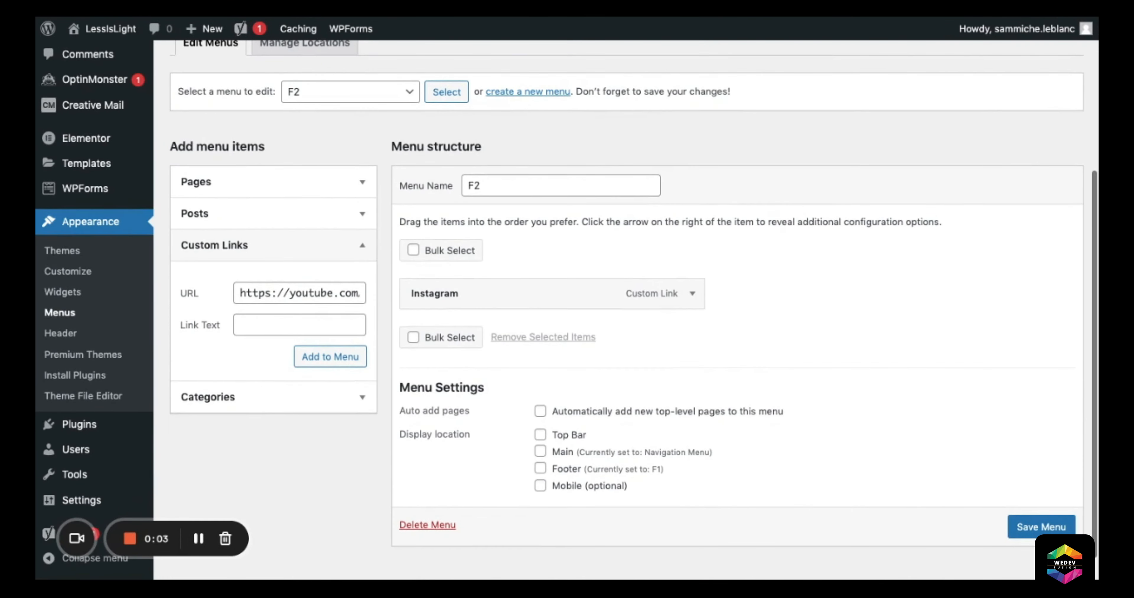
scroll(627, 308, up, 2)
scroll(567, 310, up, 1)
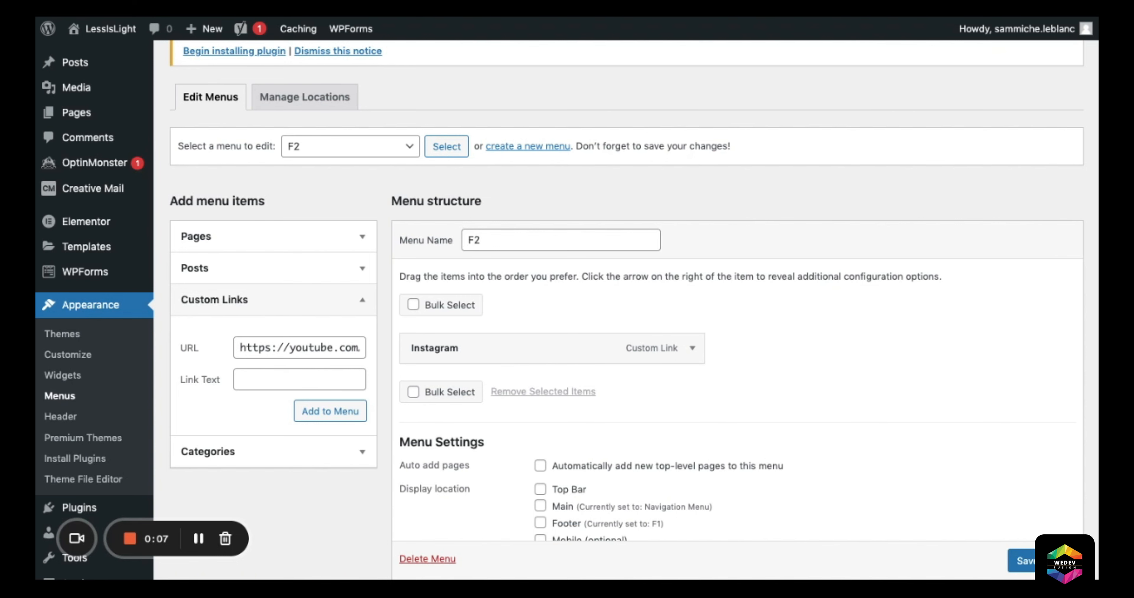
scroll(812, 321, down, 3)
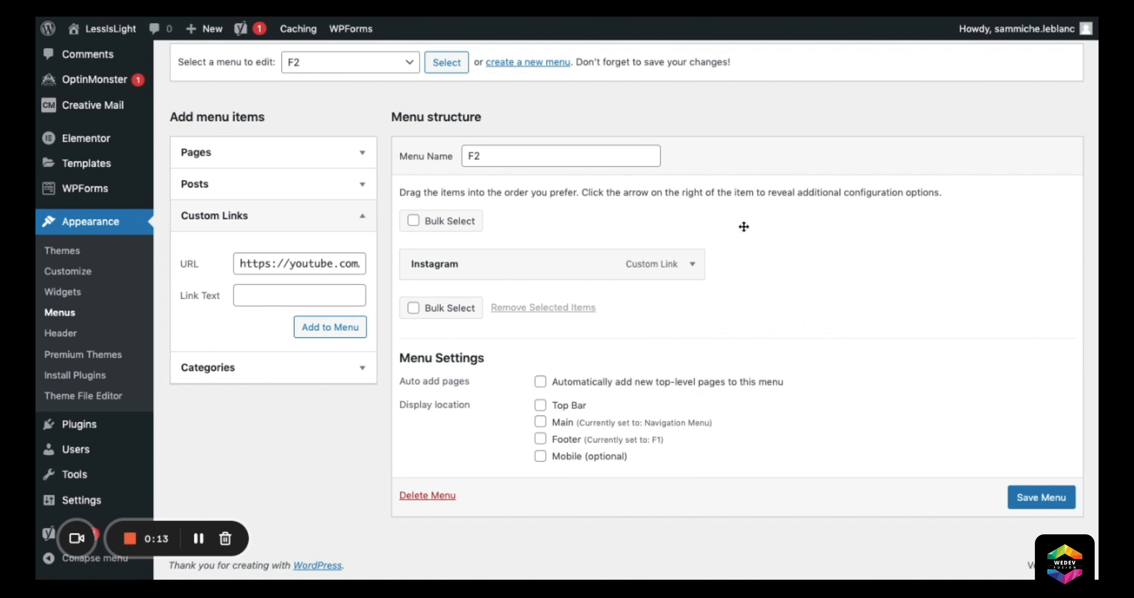
scroll(744, 226, up, 1)
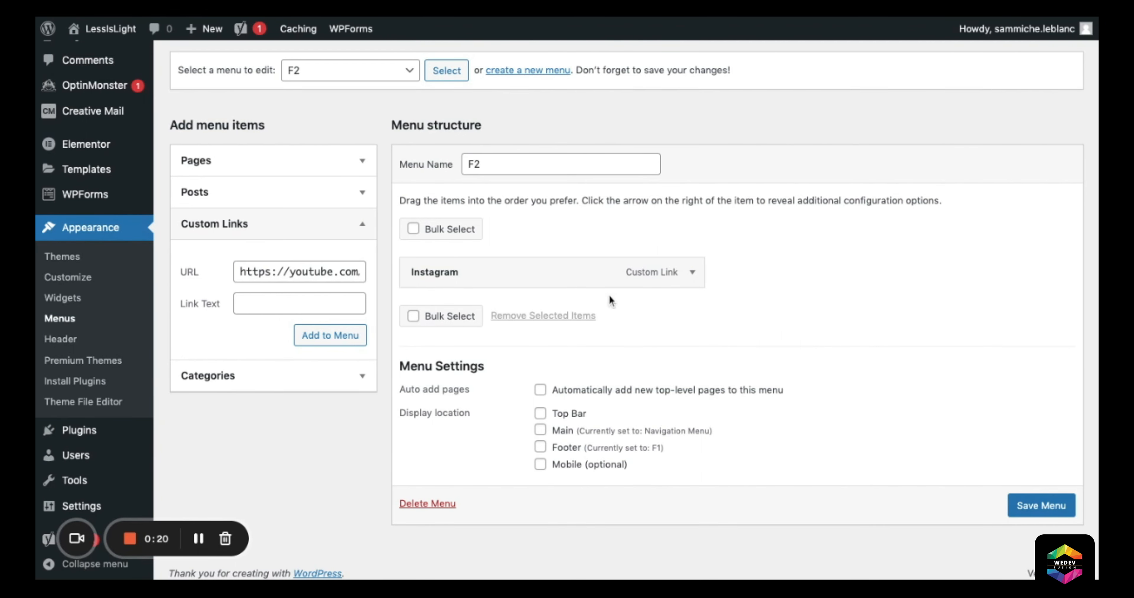
Step: Fill in the custom link URL for the F2 menu with youtube.com/c/ followed by the channel handle
scroll(610, 300, up, 5)
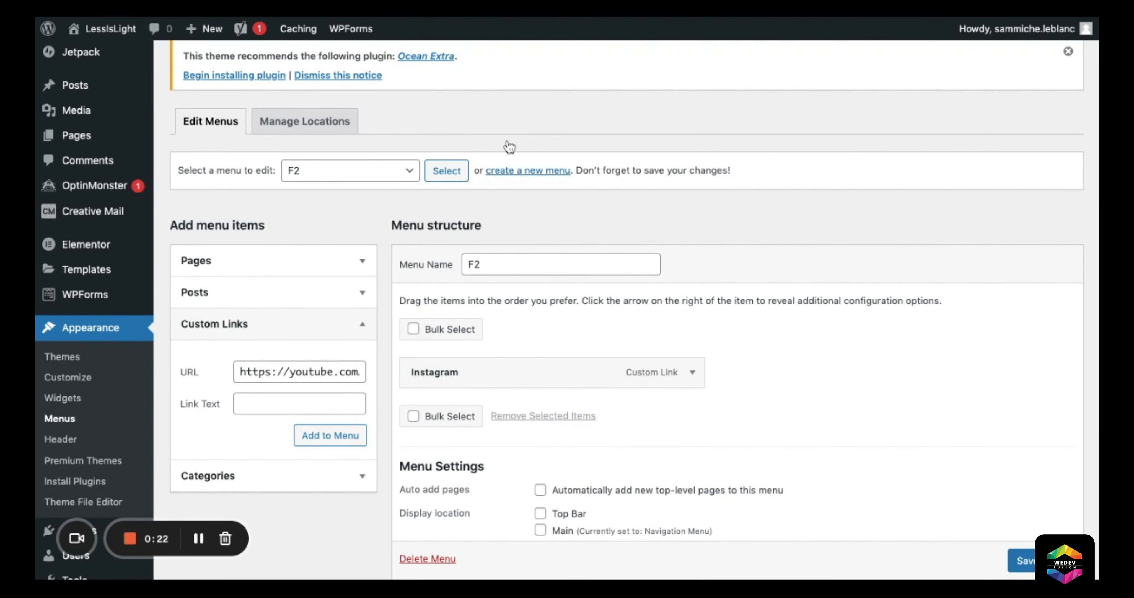
click(481, 253)
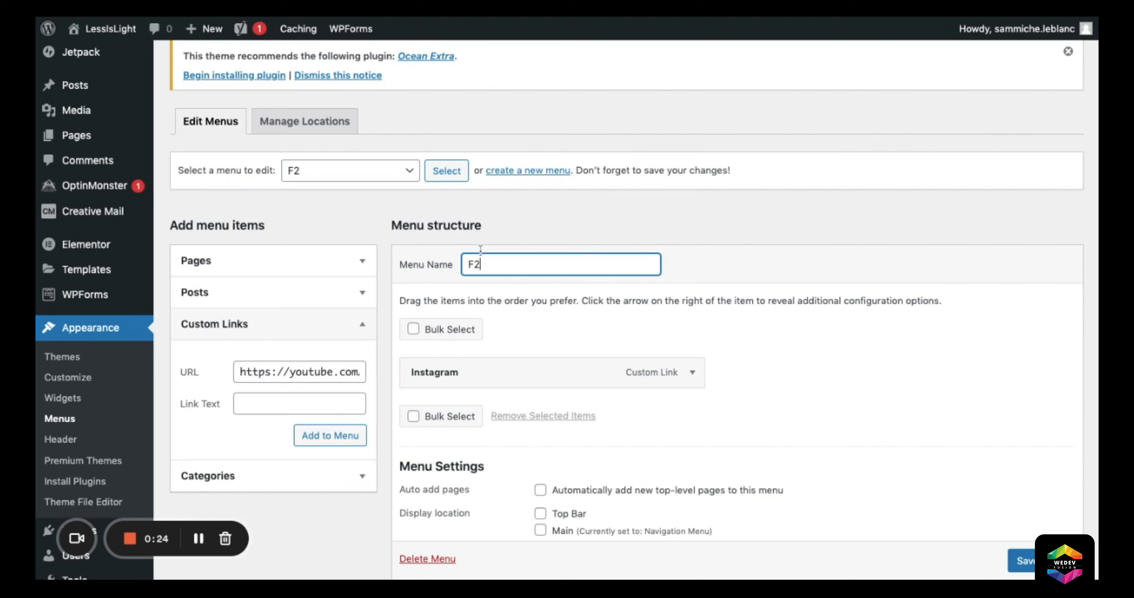
scroll(530, 304, down, 5)
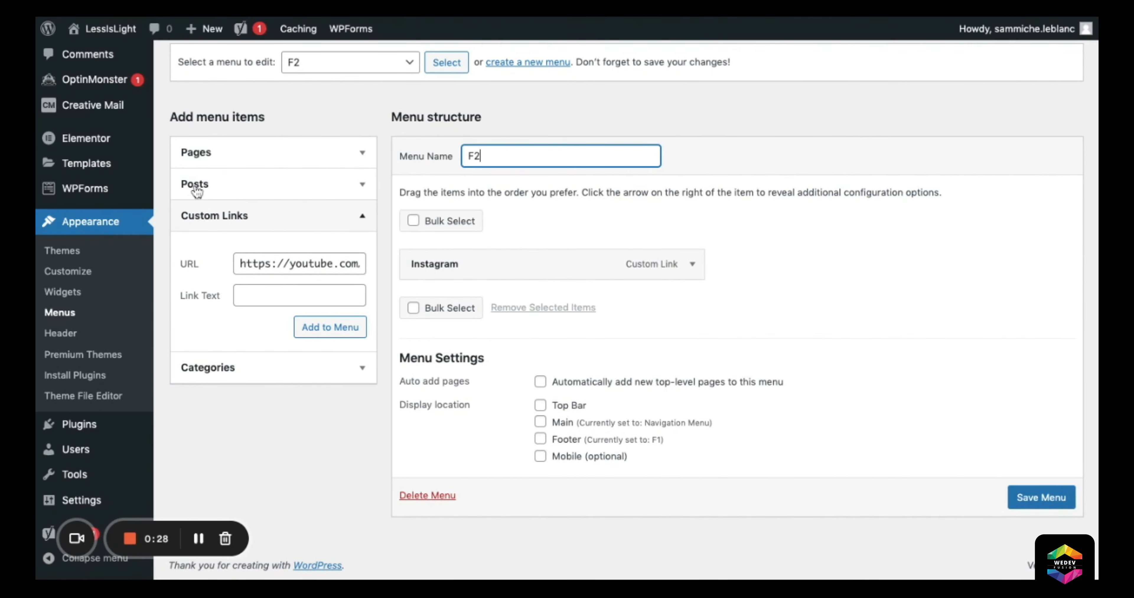
scroll(199, 195, up, 3)
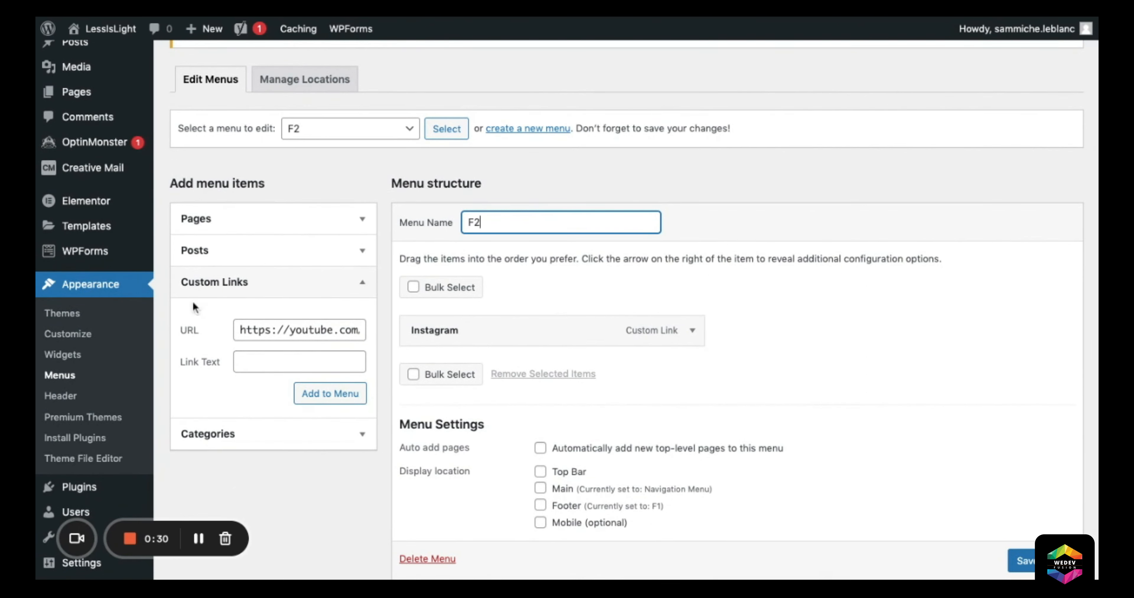
click(241, 331)
drag(243, 329, 331, 318)
key(Right)
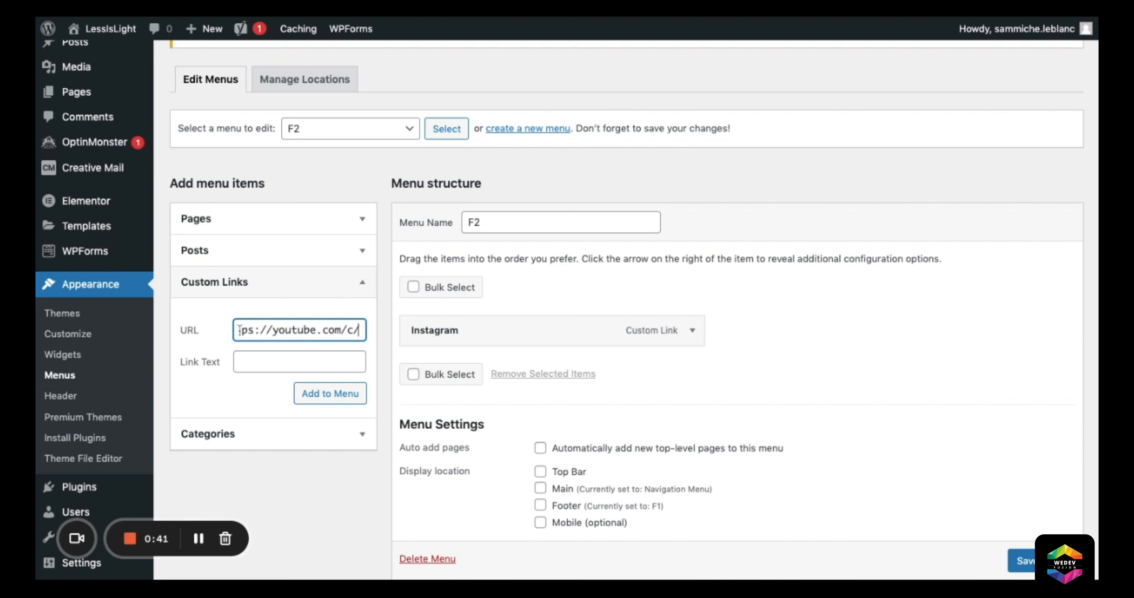
text(samxmiche)
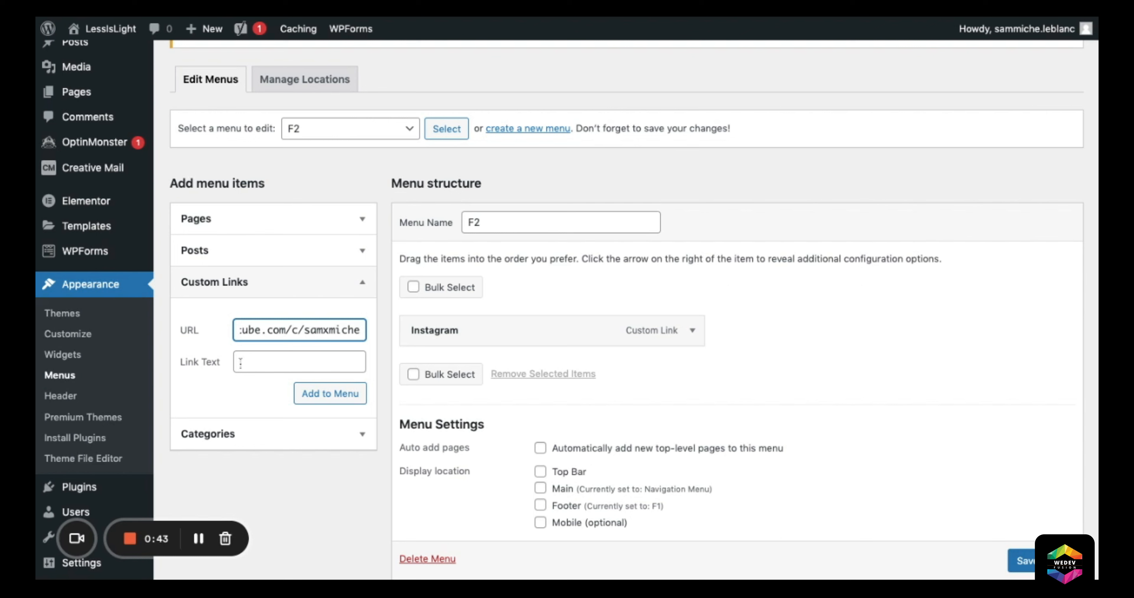
Step: Give the custom link the text "Youtube Channel" and add it to the F2 menu
click(238, 362)
text(Youtube)
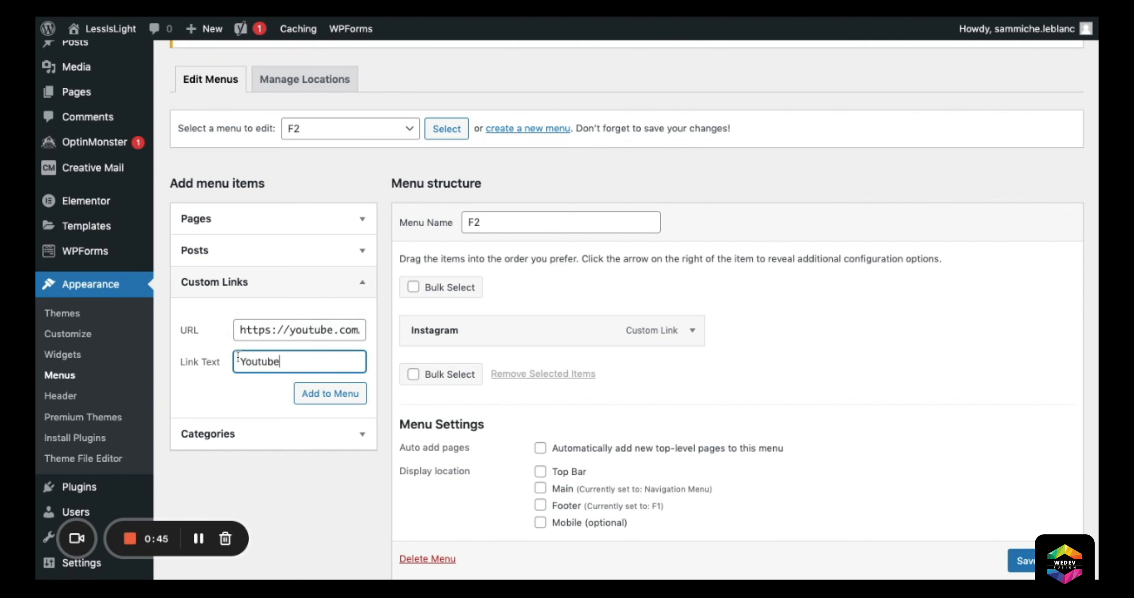
text( Channel)
key(BackSpace)
key(BackSpace)
key(BackSpace)
key(BackSpace)
key(BackSpace)
key(BackSpace)
key(BackSpace)
key(BackSpace)
text(Channel)
click(296, 396)
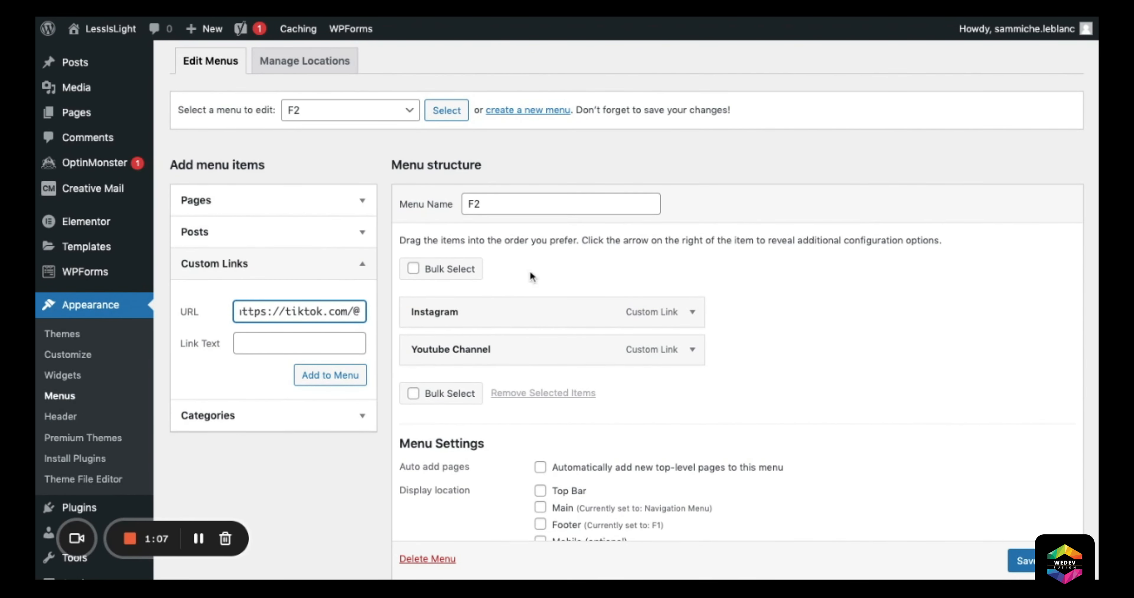
Step: Open the Menus section of the site customizer
scroll(493, 324, down, 2)
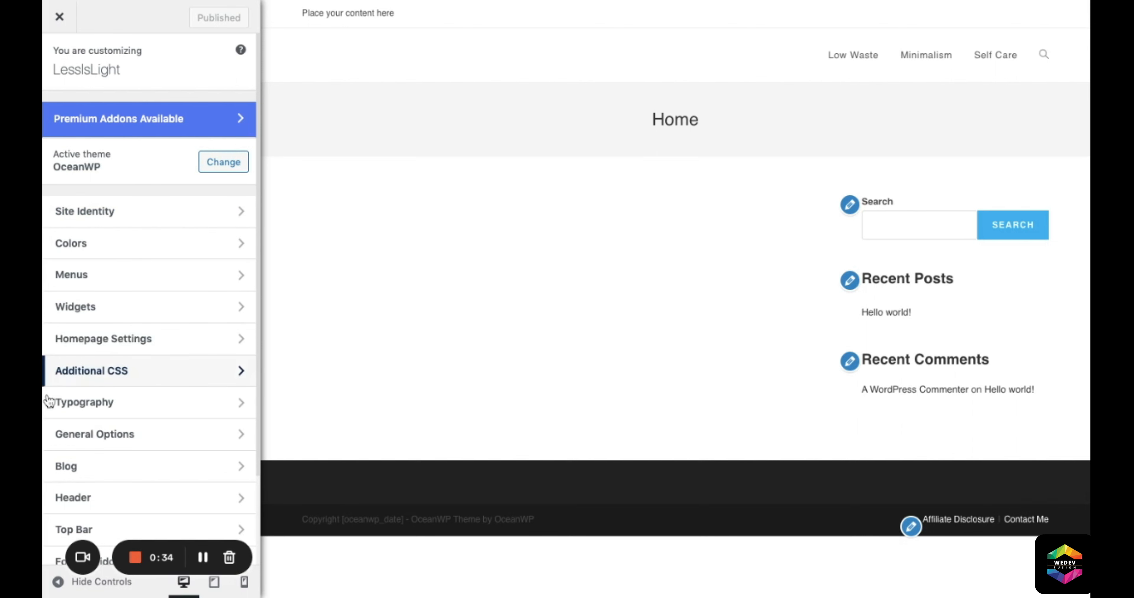
click(71, 275)
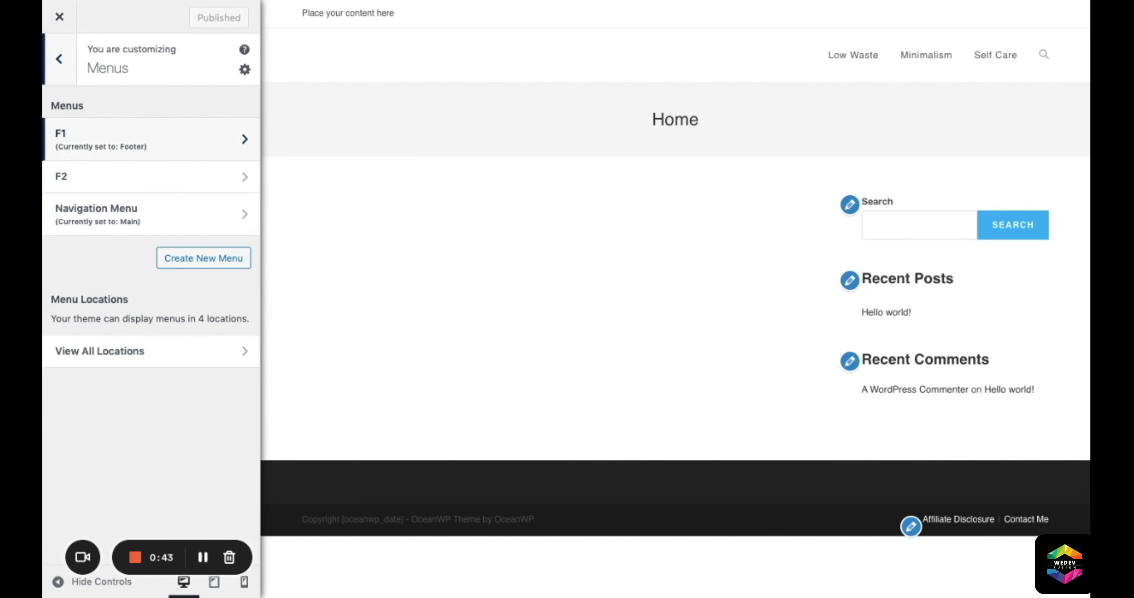
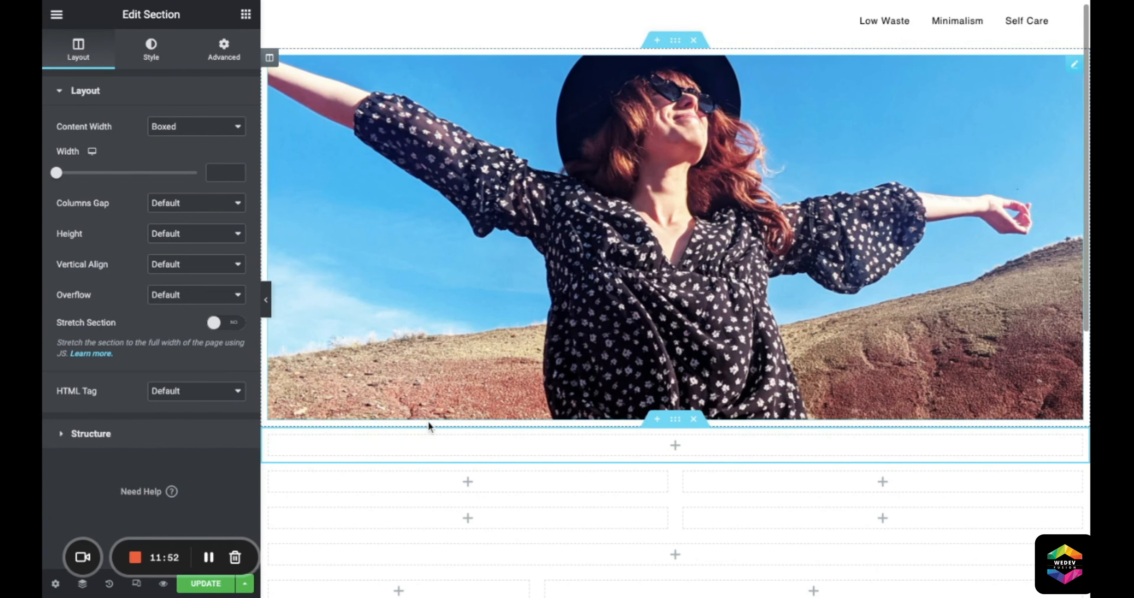
Step: Find the Posts widget and place it in the empty single-column section below the hero image
click(444, 462)
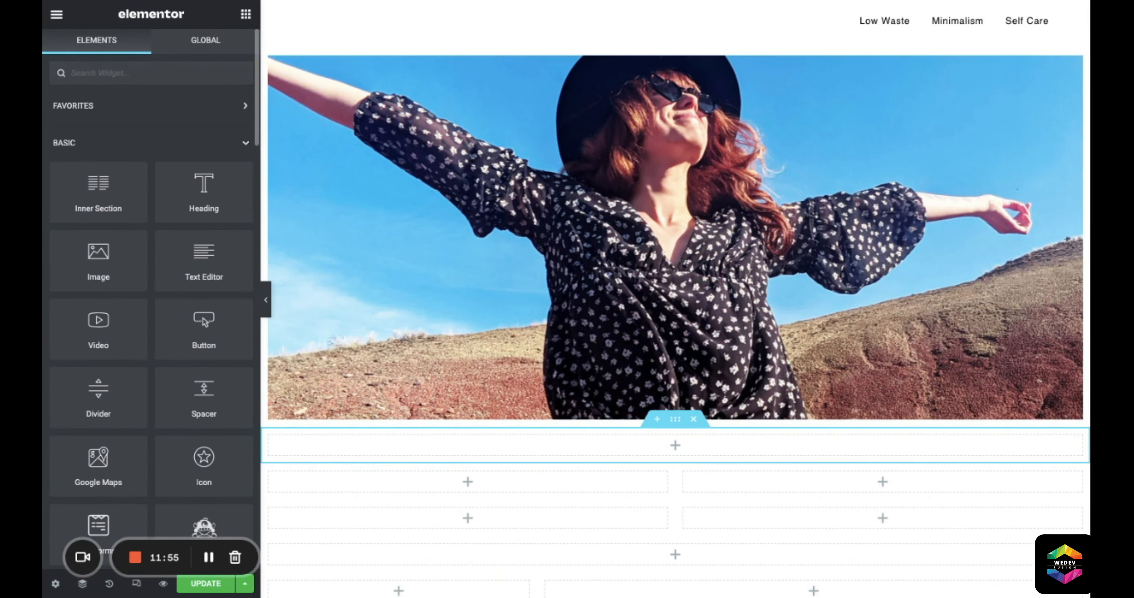
text(posts)
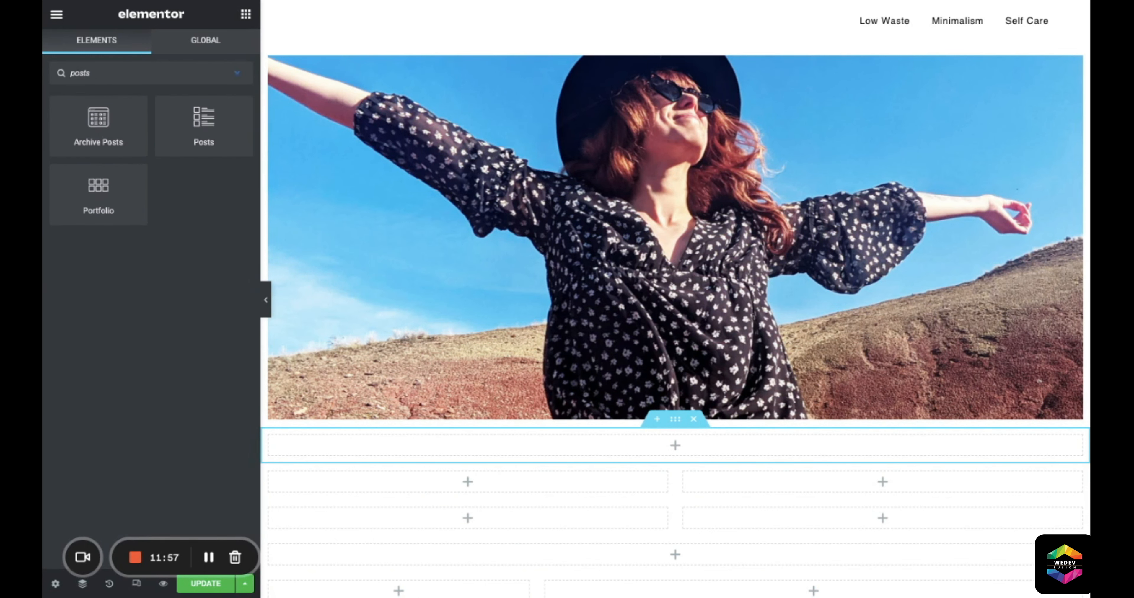
drag(163, 101, 676, 447)
scroll(54, 188, down, 1)
scroll(54, 189, up, 1)
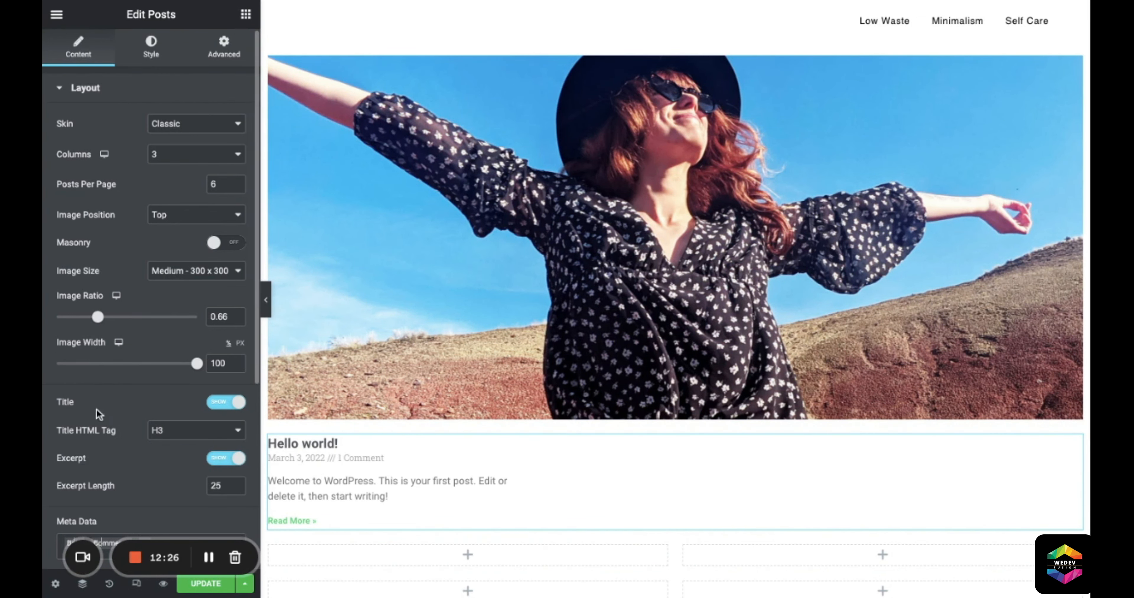
Step: Review the Posts widget's layout options and remove Comments from its meta data, keeping Date
scroll(108, 438, down, 5)
scroll(109, 438, up, 4)
scroll(109, 438, down, 3)
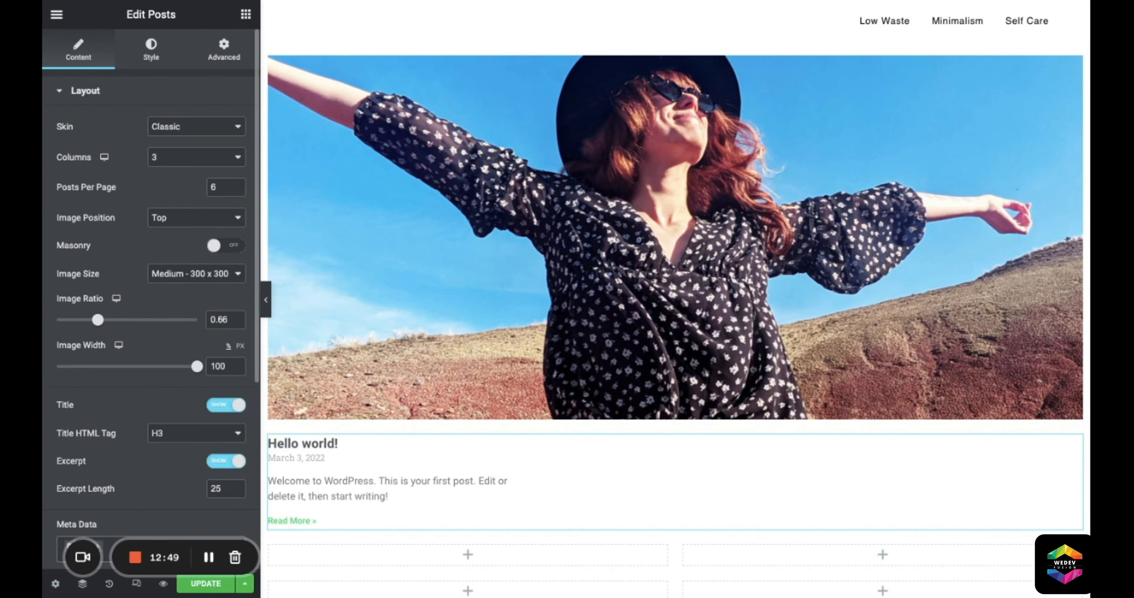
scroll(75, 260, down, 6)
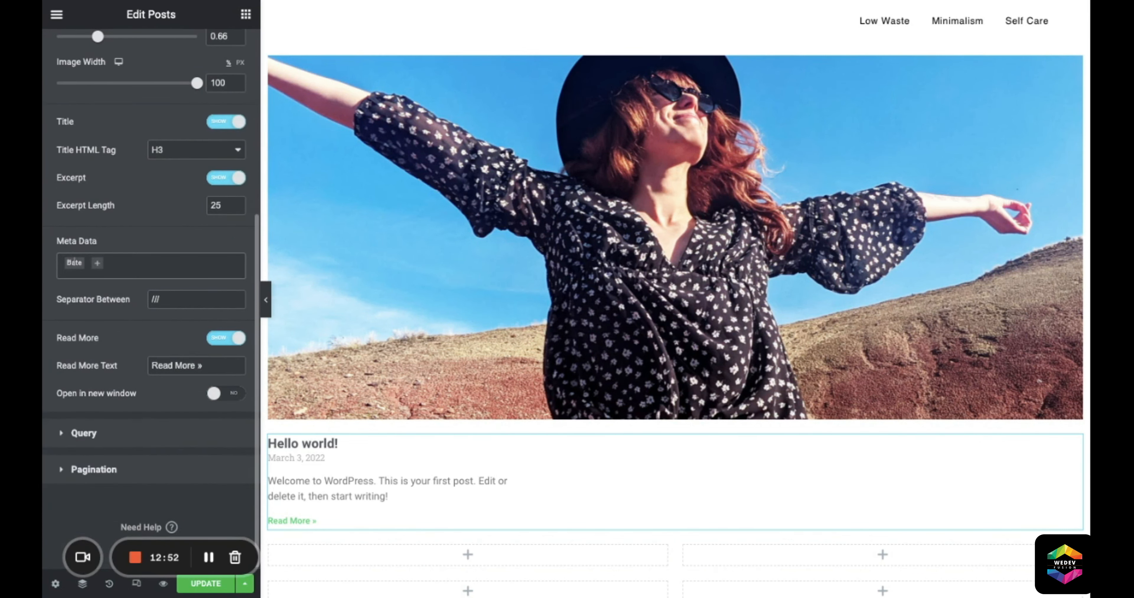
scroll(74, 261, up, 6)
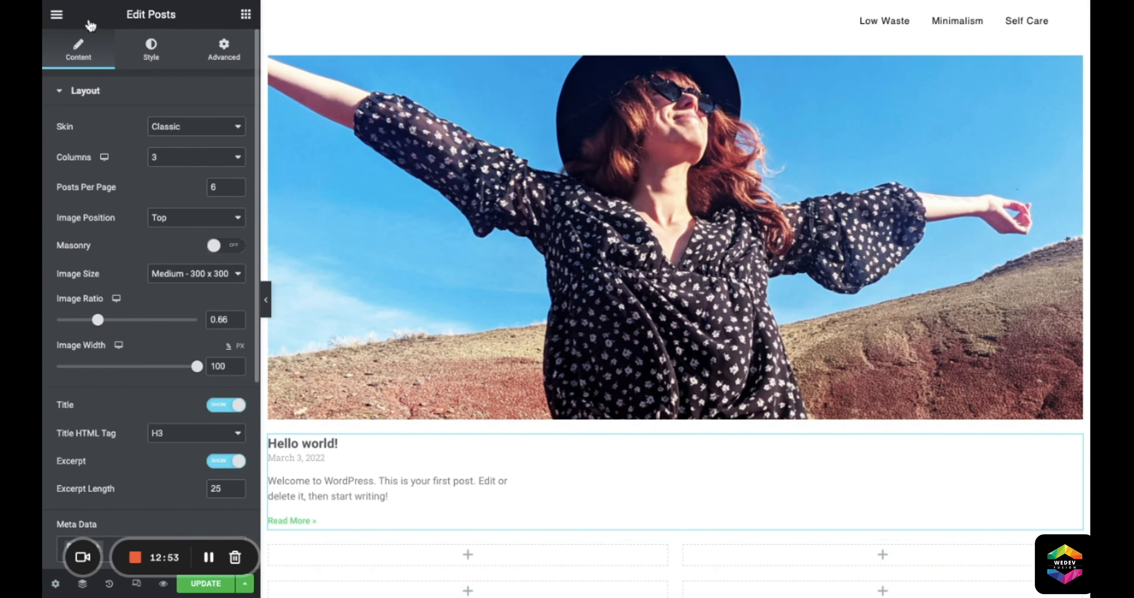
Step: Set the Posts widget's Read More link colour to the copied slate-blue colour code
click(149, 50)
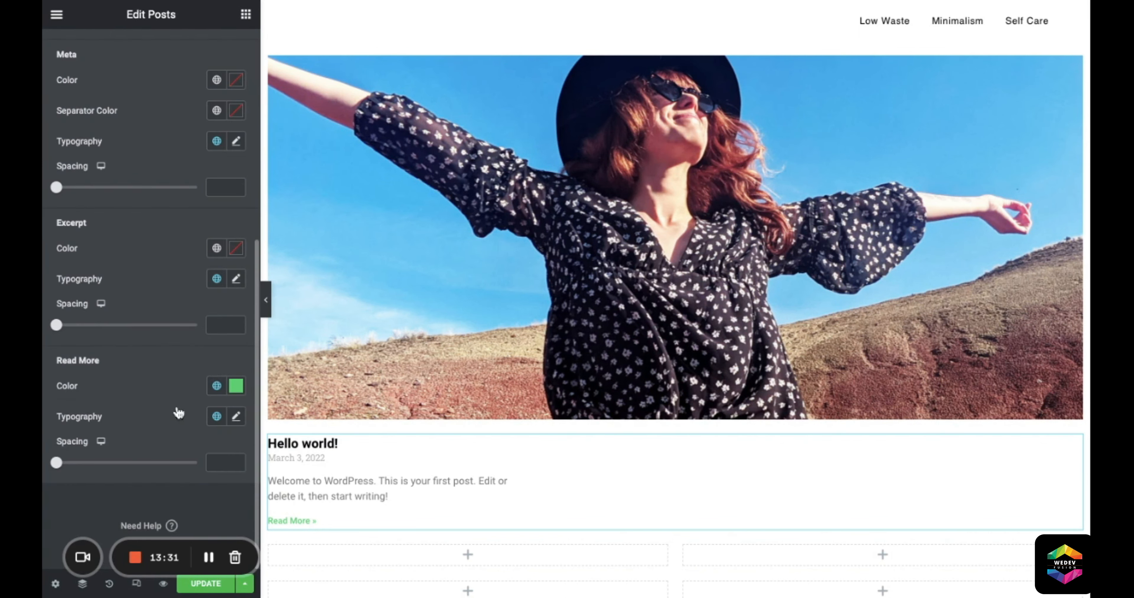
click(236, 385)
drag(106, 349, 68, 356)
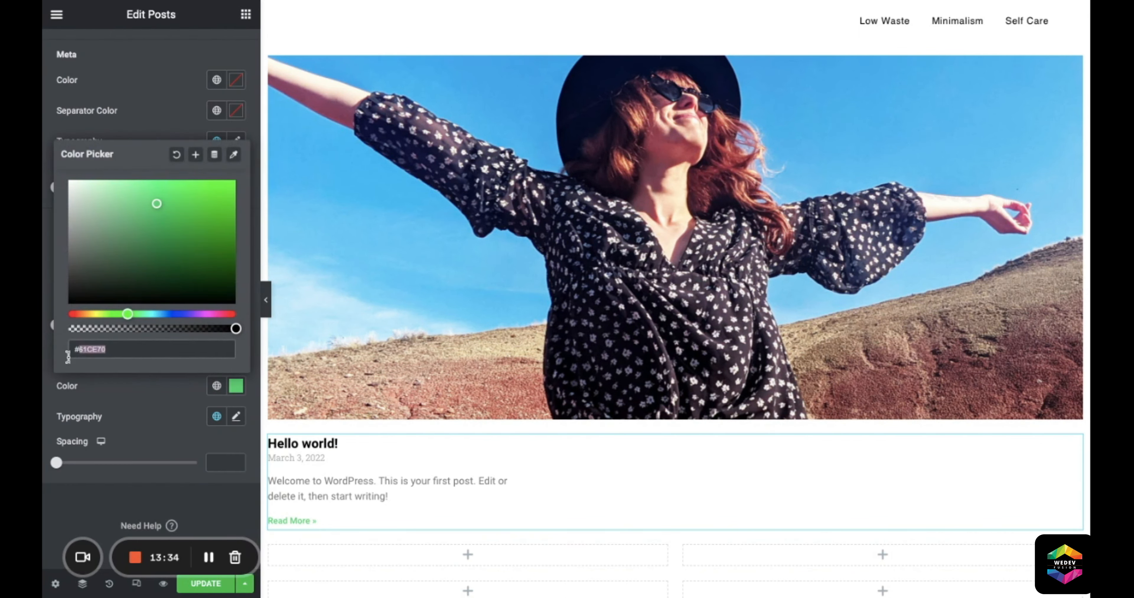
key(ctrl+v)
click(56, 418)
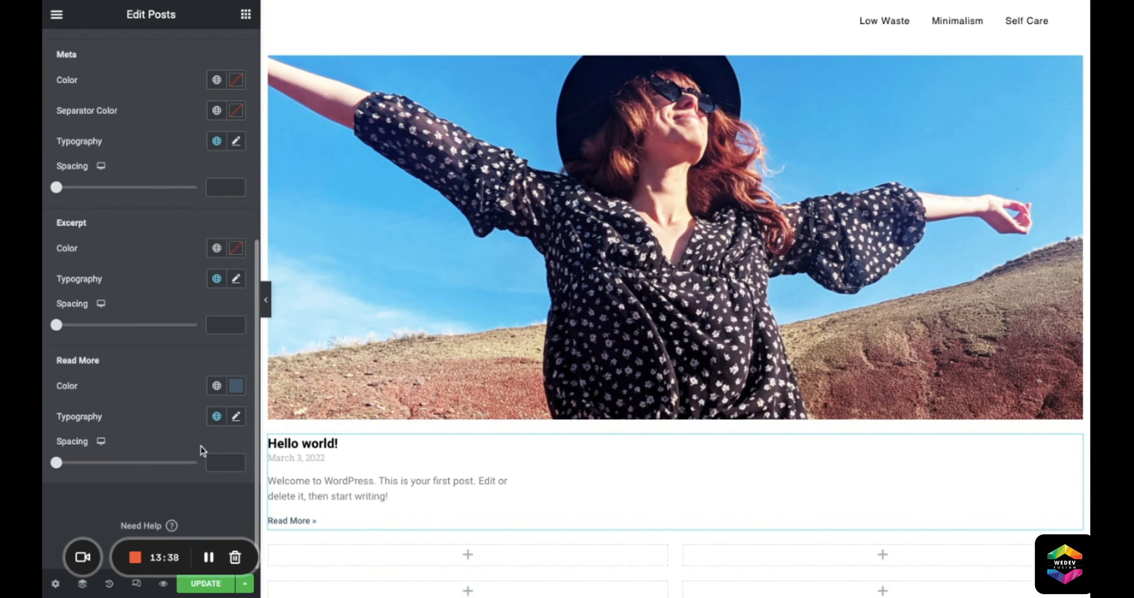
Step: Review the typography options of the Read More link and save the page
click(236, 417)
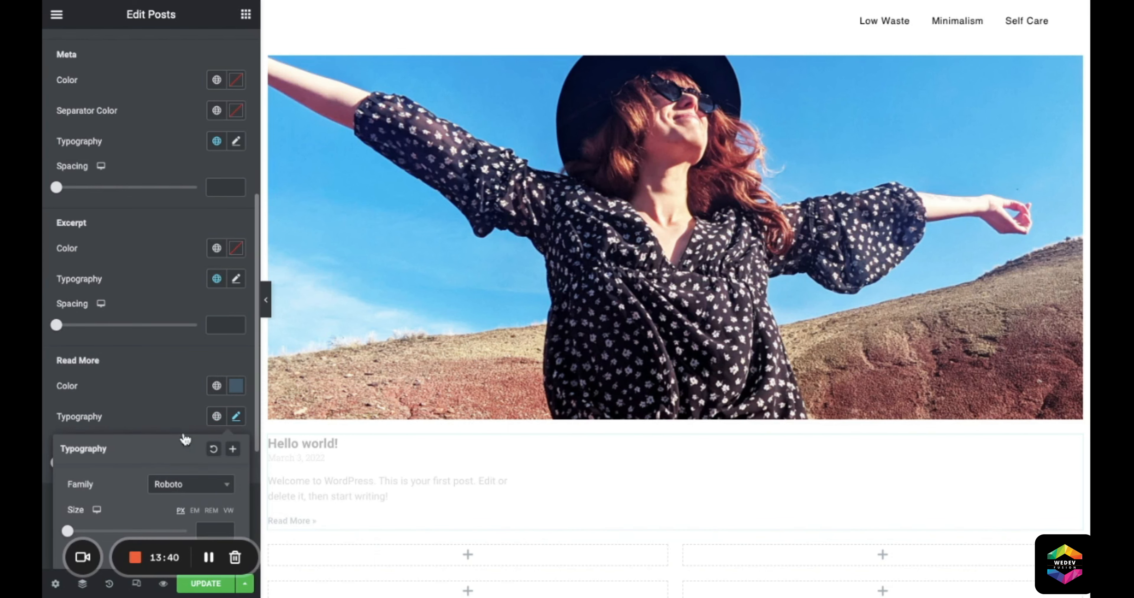
scroll(78, 455, down, 5)
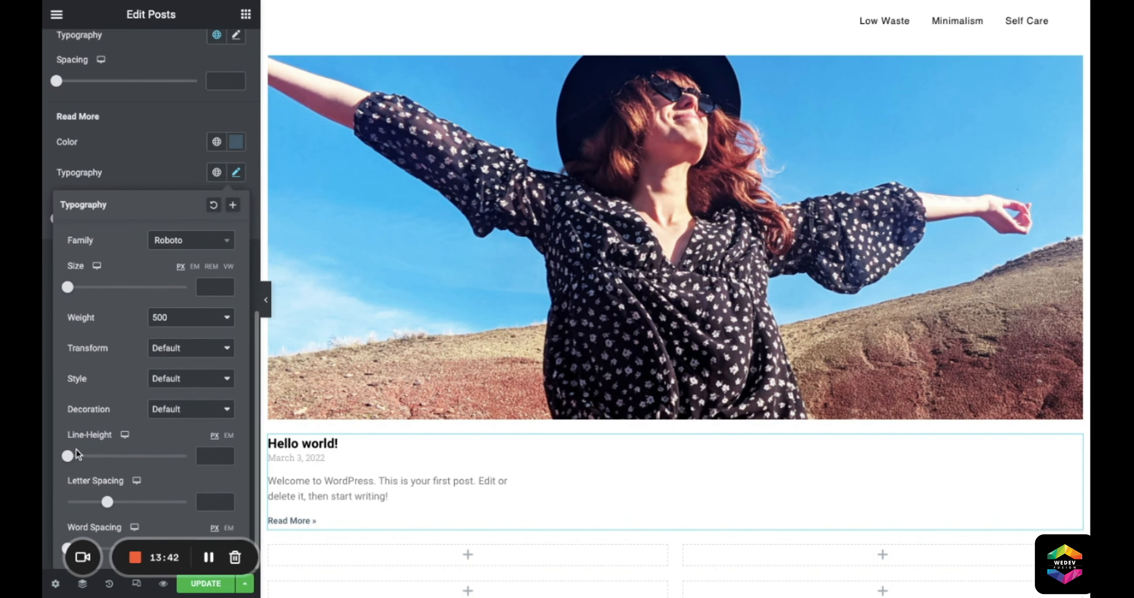
scroll(78, 455, up, 5)
click(68, 396)
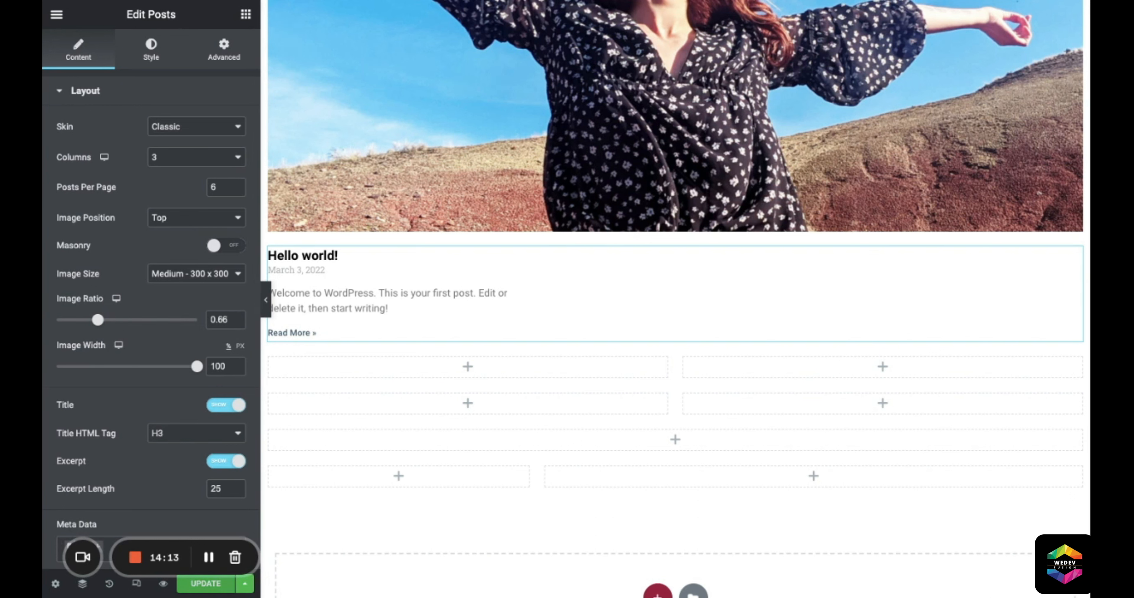
key(ctrl+s)
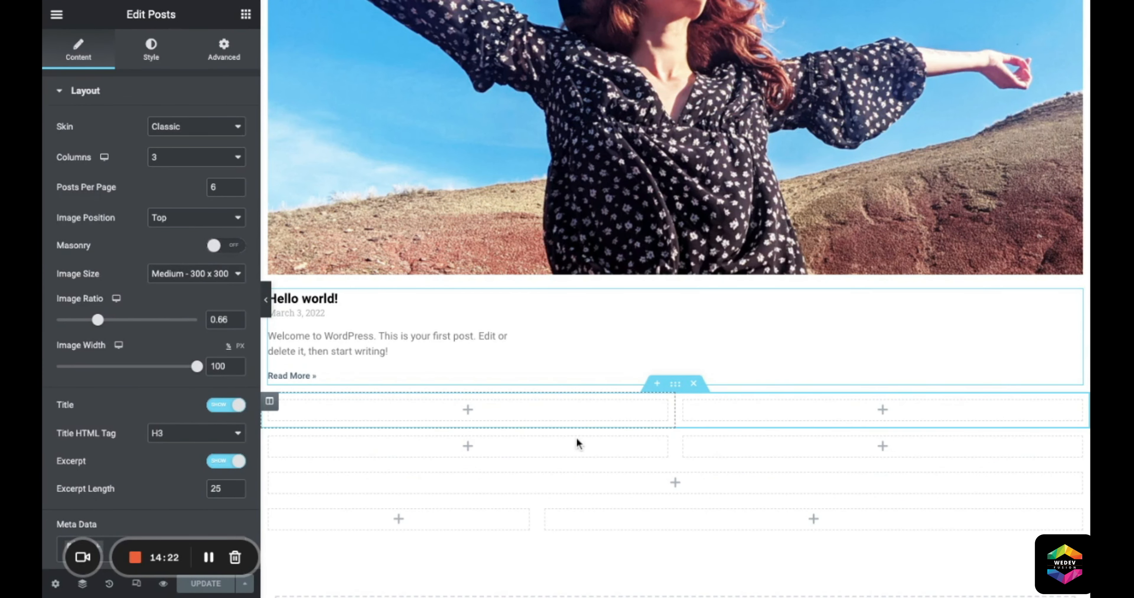
Step: Add an Image widget to the first column of the two-column section below the posts
click(557, 436)
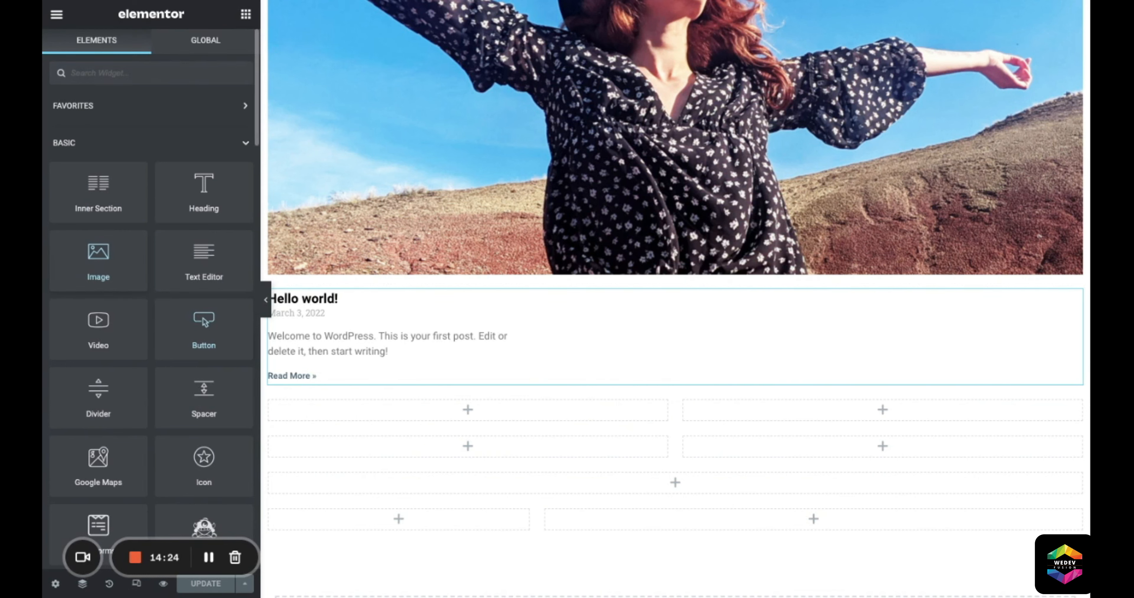
drag(98, 262, 382, 428)
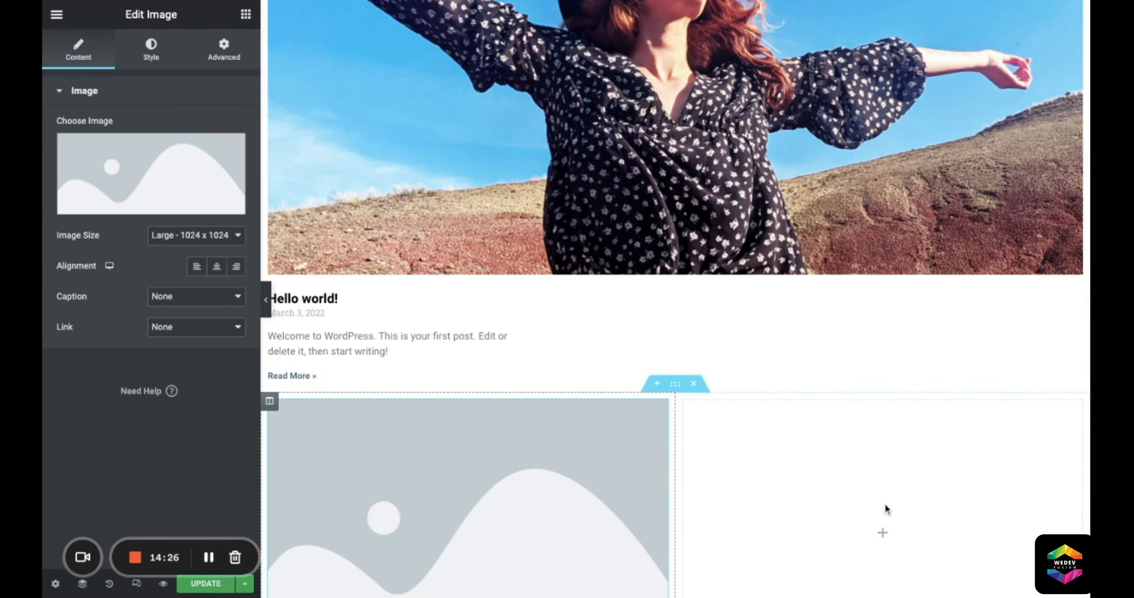
scroll(789, 426, down, 5)
Step: Add a Spacer above the Posts widget and place a duplicate of it below the widget
click(802, 303)
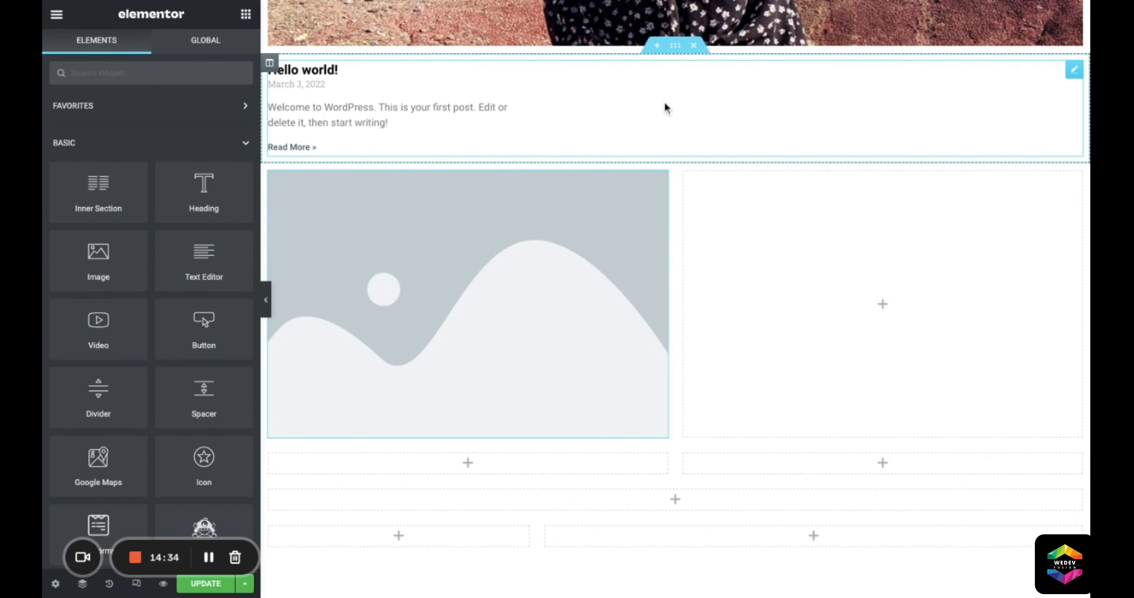
drag(204, 398, 468, 118)
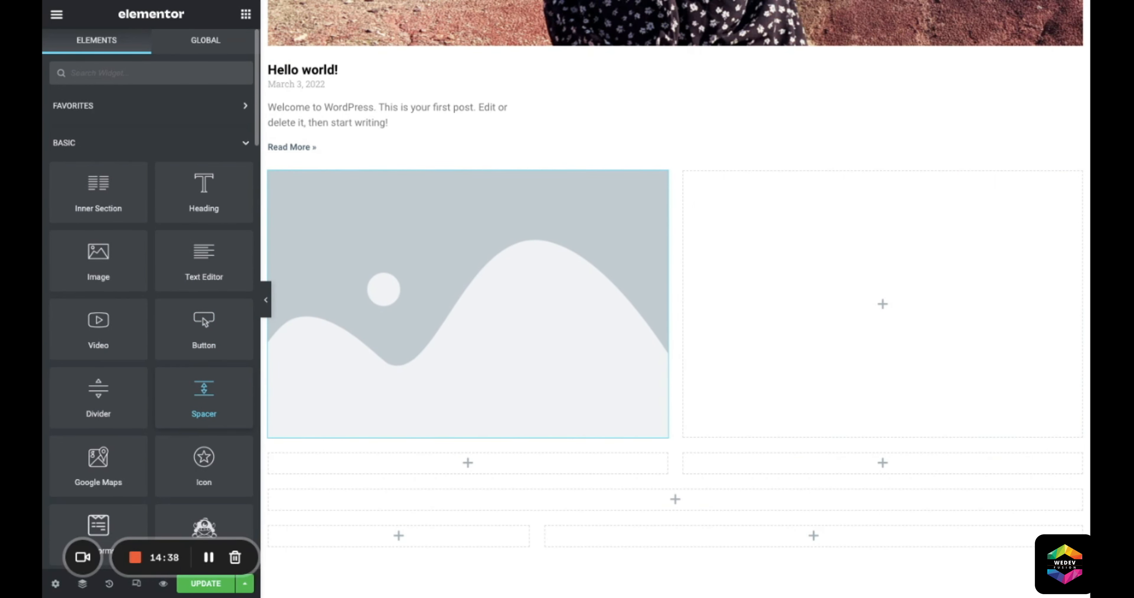
drag(468, 119, 468, 86)
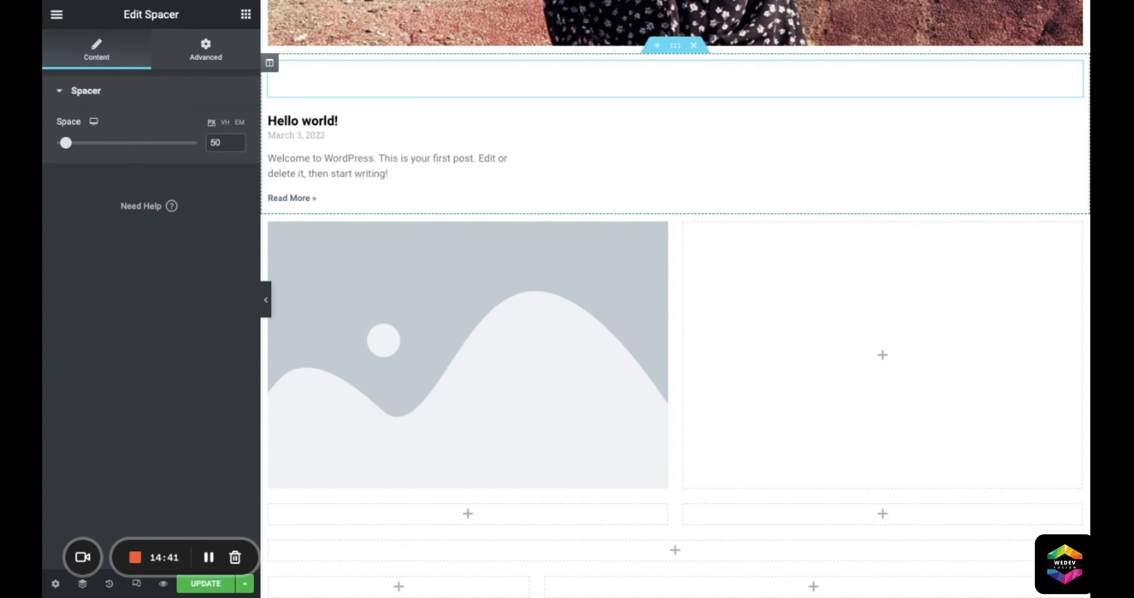
right_click(597, 77)
click(603, 83)
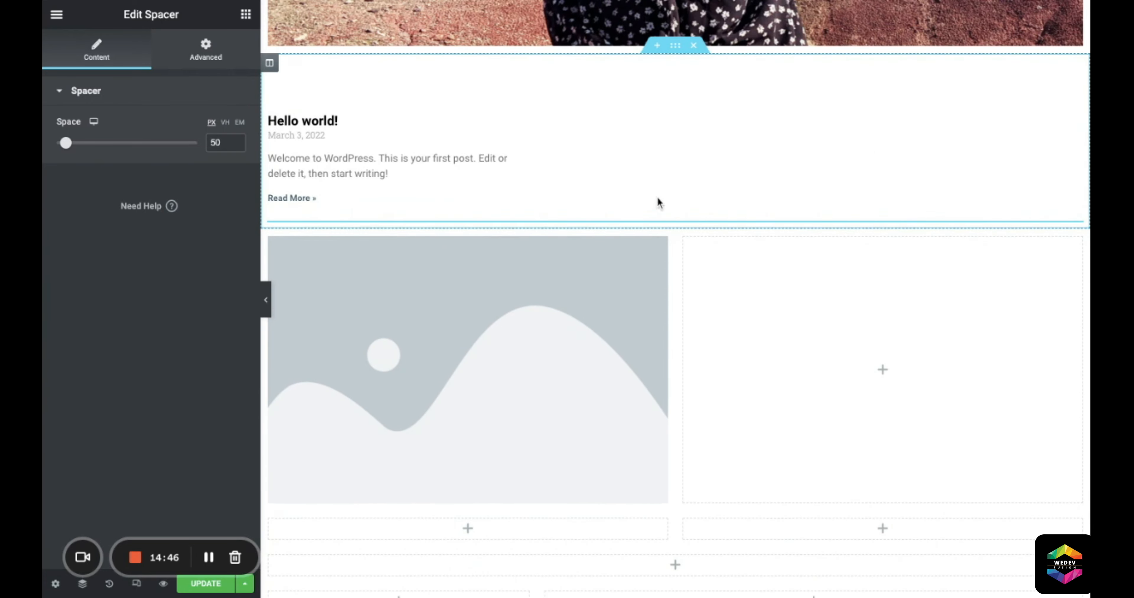
Step: Set the space of both Spacers around the Posts widget to 25 px
click(577, 78)
click(221, 142)
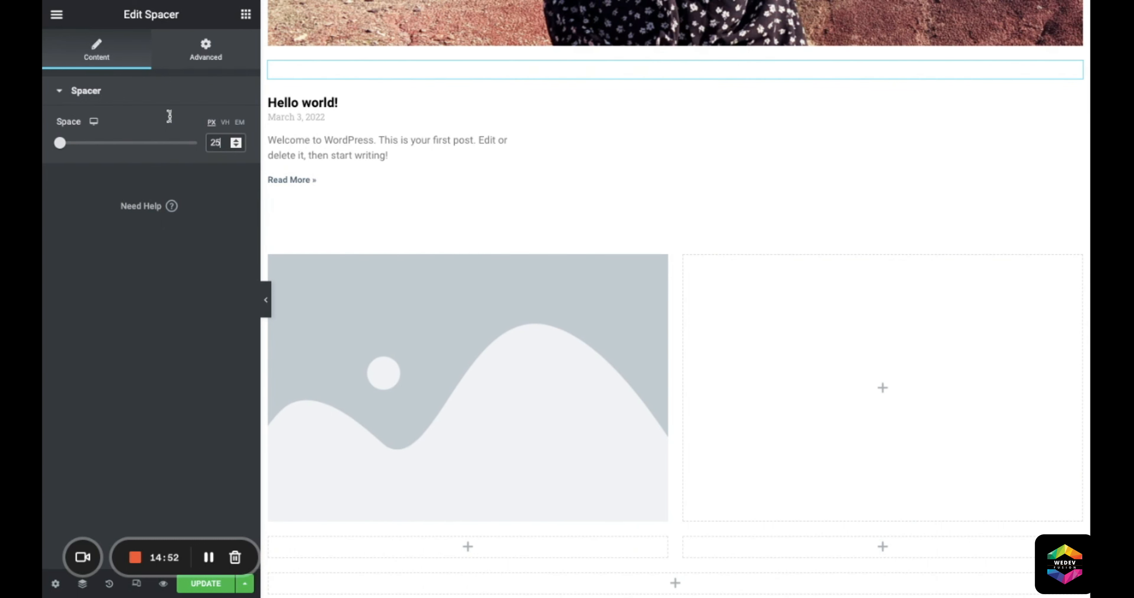
click(678, 207)
drag(221, 143, 171, 127)
text(25)
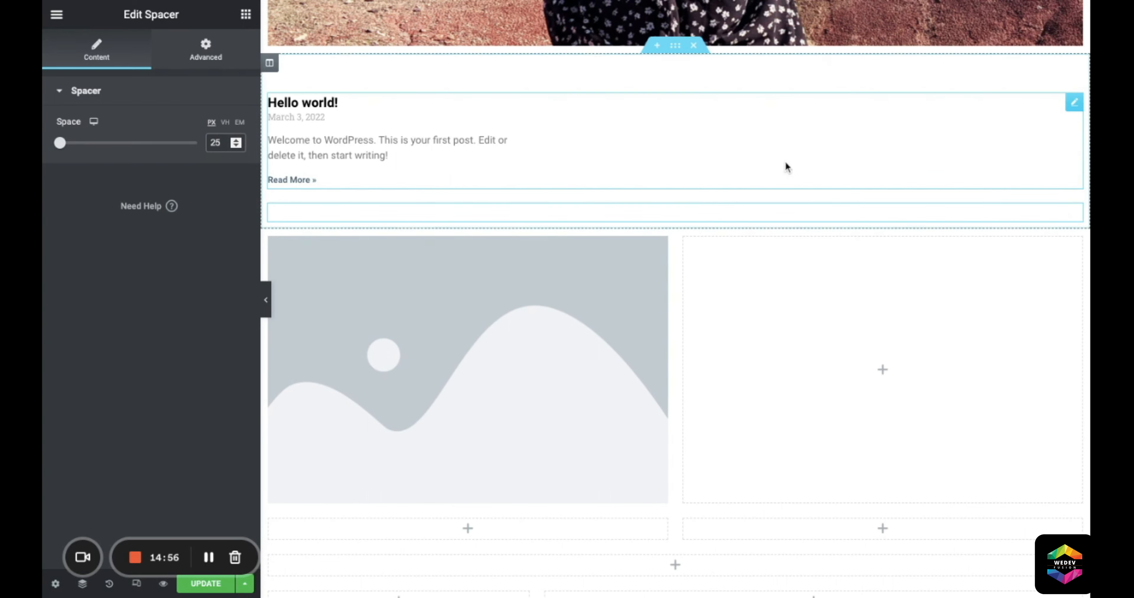
Step: Add a Heading widget to the empty column beside the image placeholder and select its default title text
scroll(712, 432, down, 3)
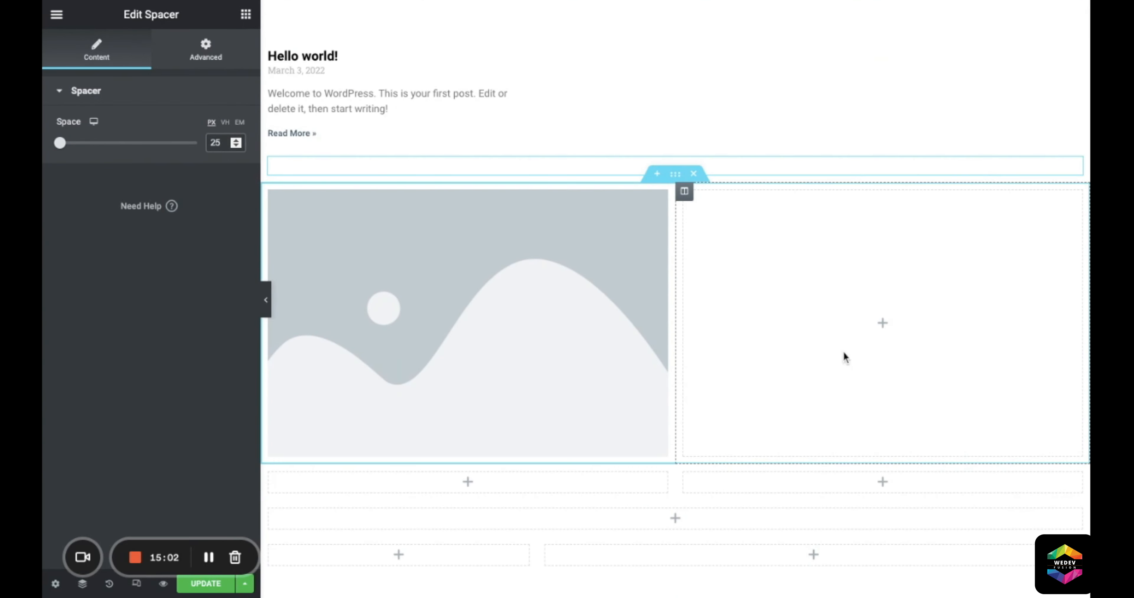
click(848, 354)
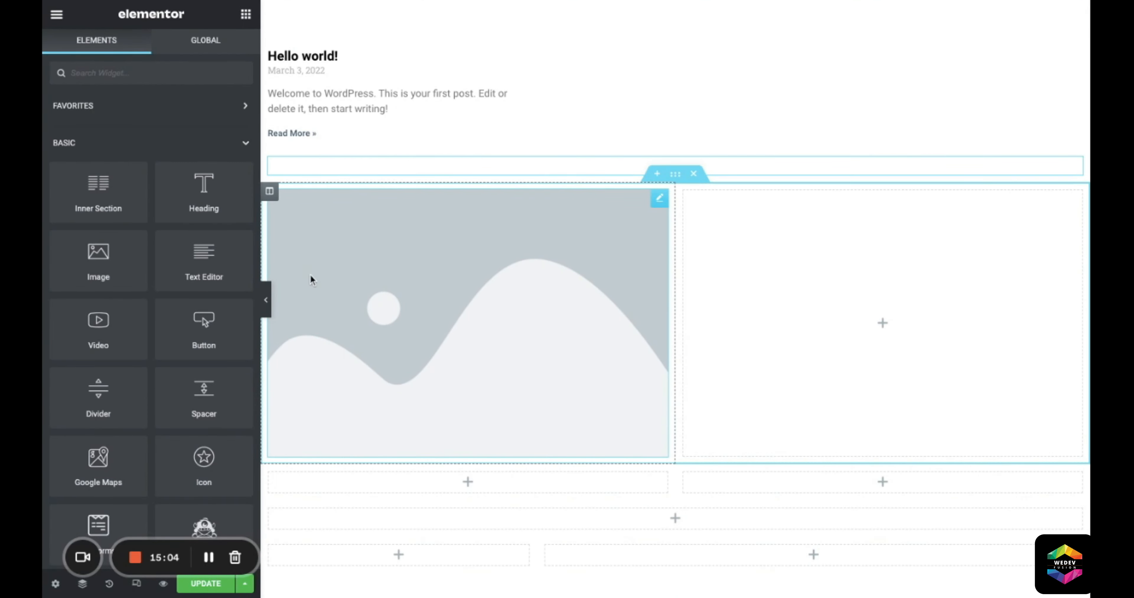
drag(204, 192, 883, 321)
drag(165, 142, 104, 123)
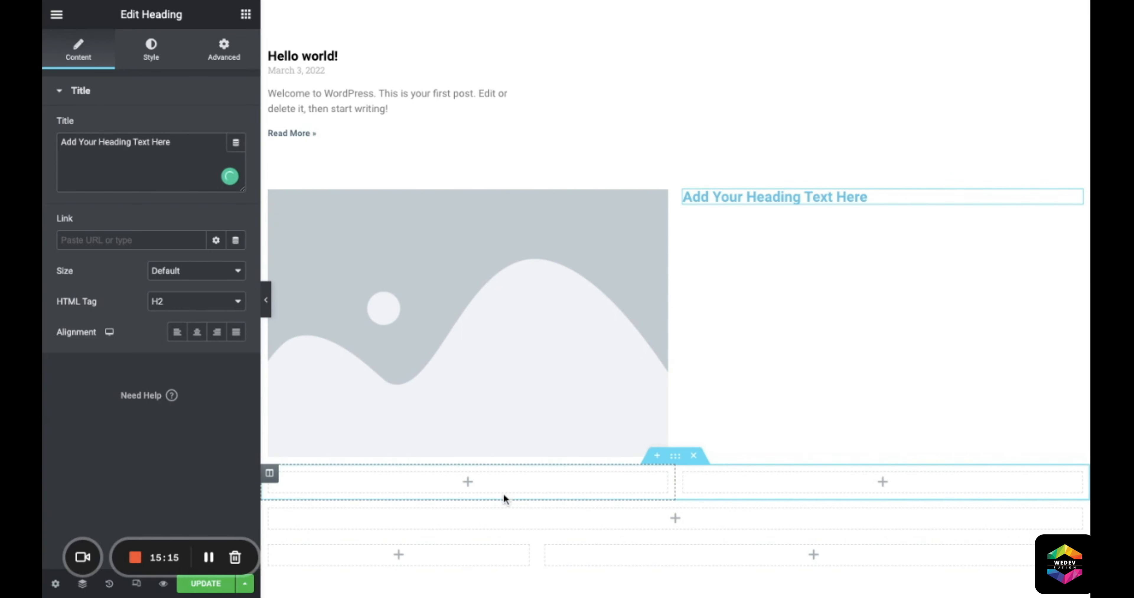
Step: Add a Text Editor widget directly below the heading beside the image placeholder
click(437, 507)
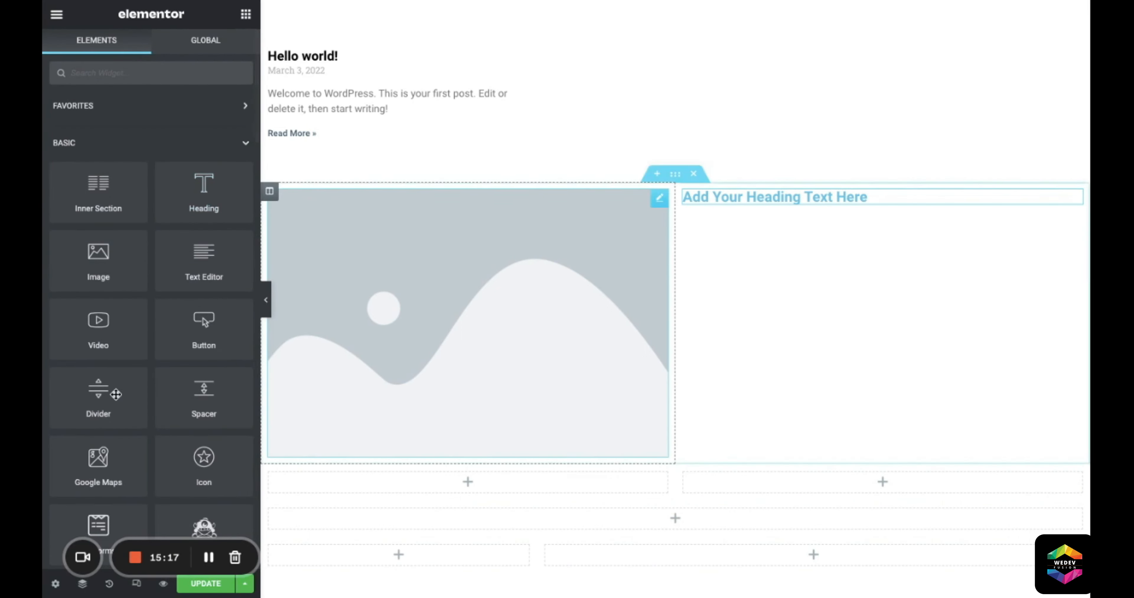
scroll(116, 395, down, 6)
scroll(194, 379, up, 6)
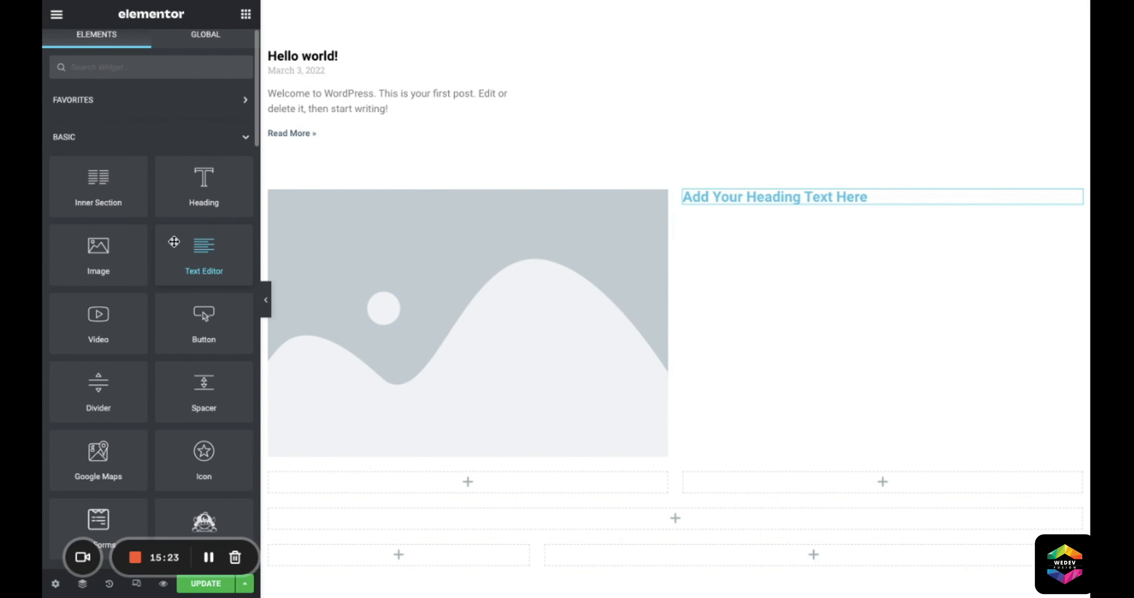
drag(174, 242, 836, 211)
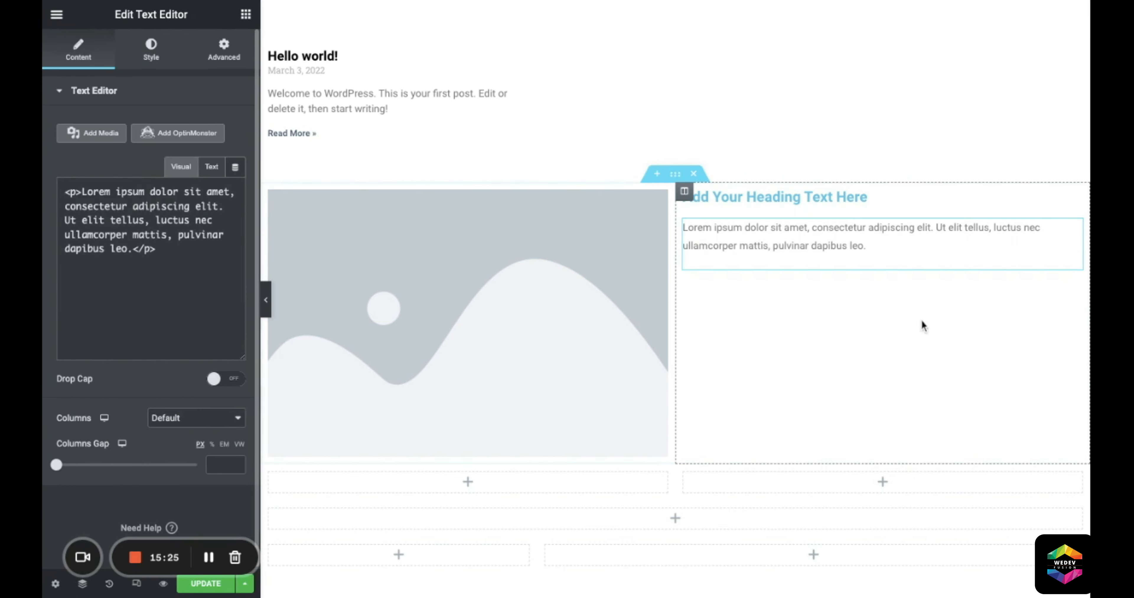
Step: Replace the image placeholder with pink2-scaled.jpg from the media library and set the image size to Medium Large - 768
click(478, 278)
click(59, 202)
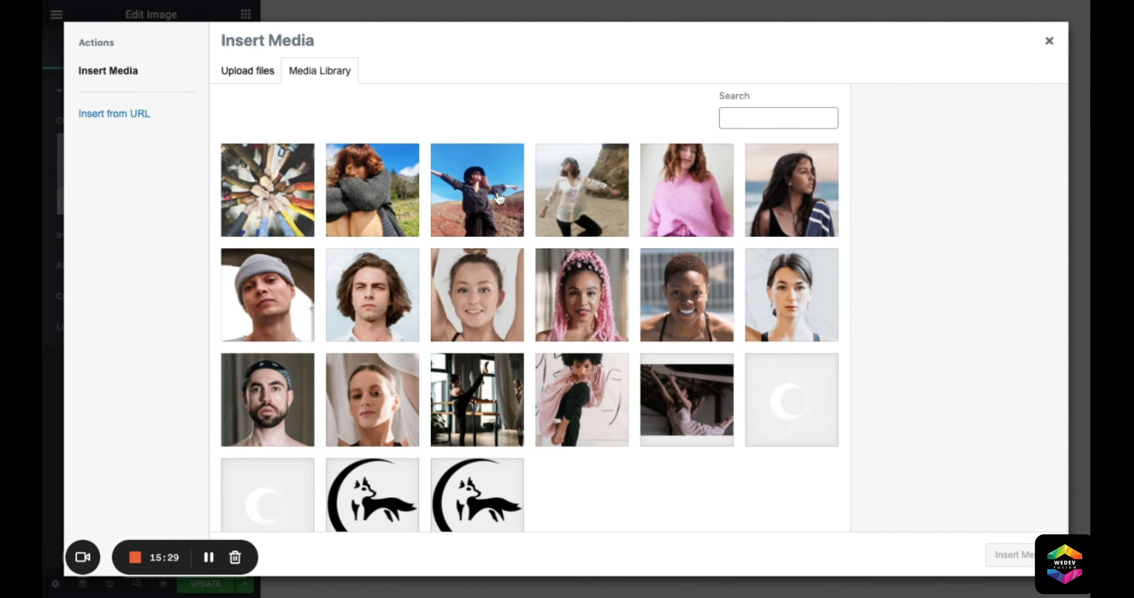
click(725, 196)
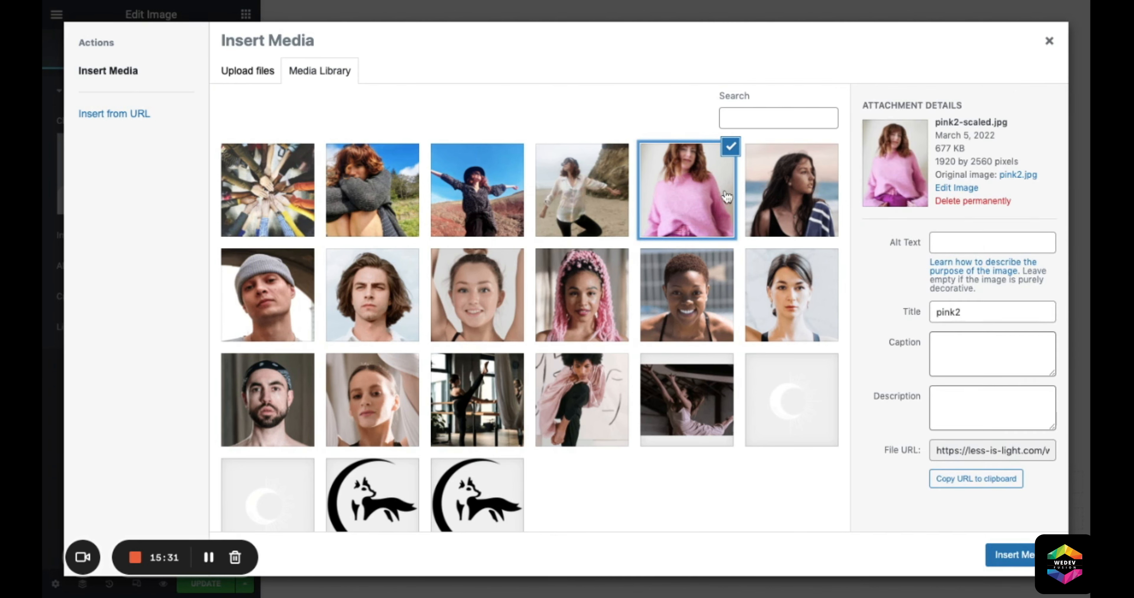
click(1009, 556)
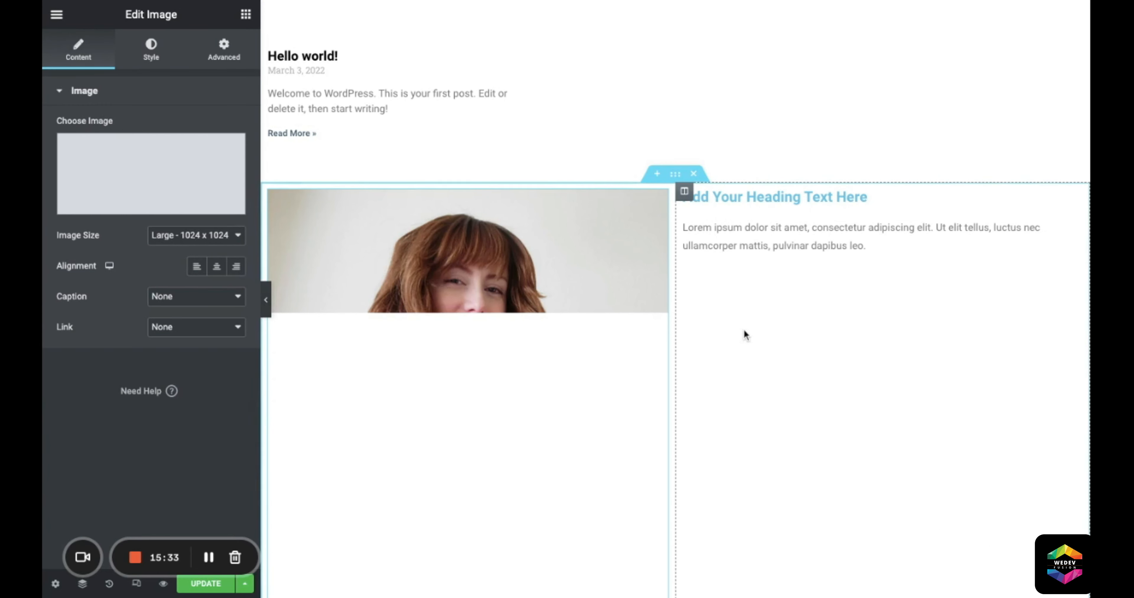
scroll(734, 273, down, 5)
scroll(544, 253, up, 8)
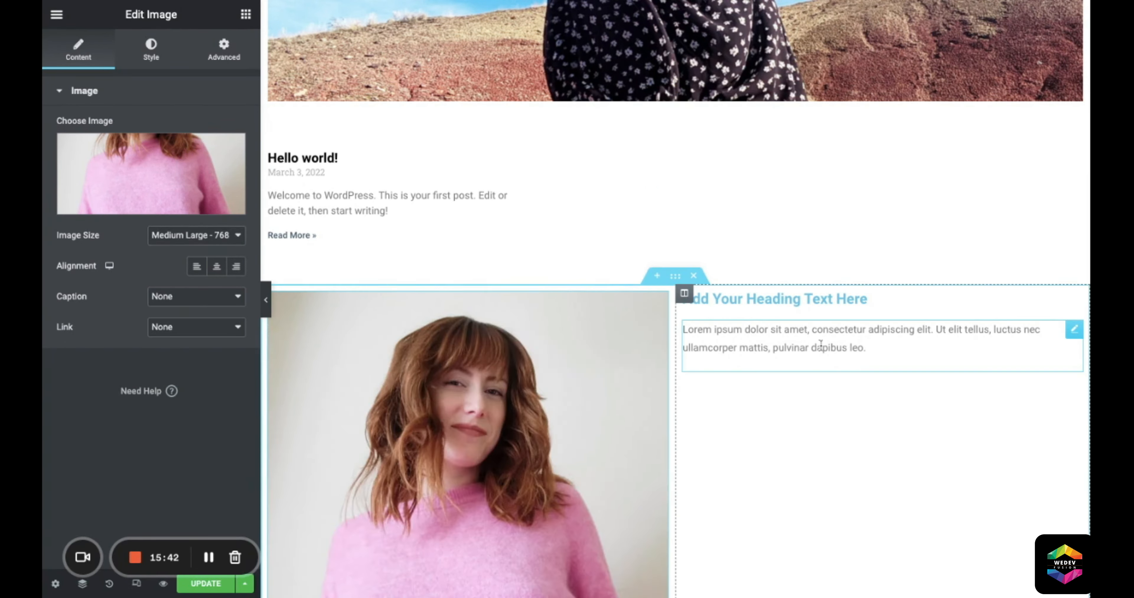
Step: Duplicate the Spacer below the posts, move the copy above the heading beside the photo, and set its space to 80 px
click(788, 330)
click(788, 295)
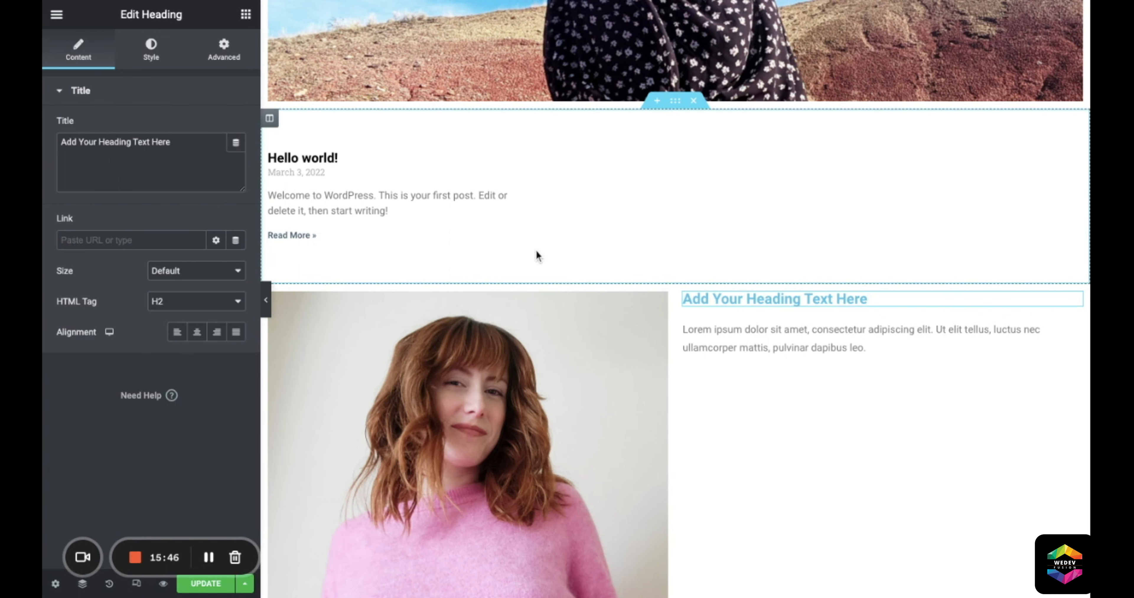
click(519, 264)
right_click(519, 264)
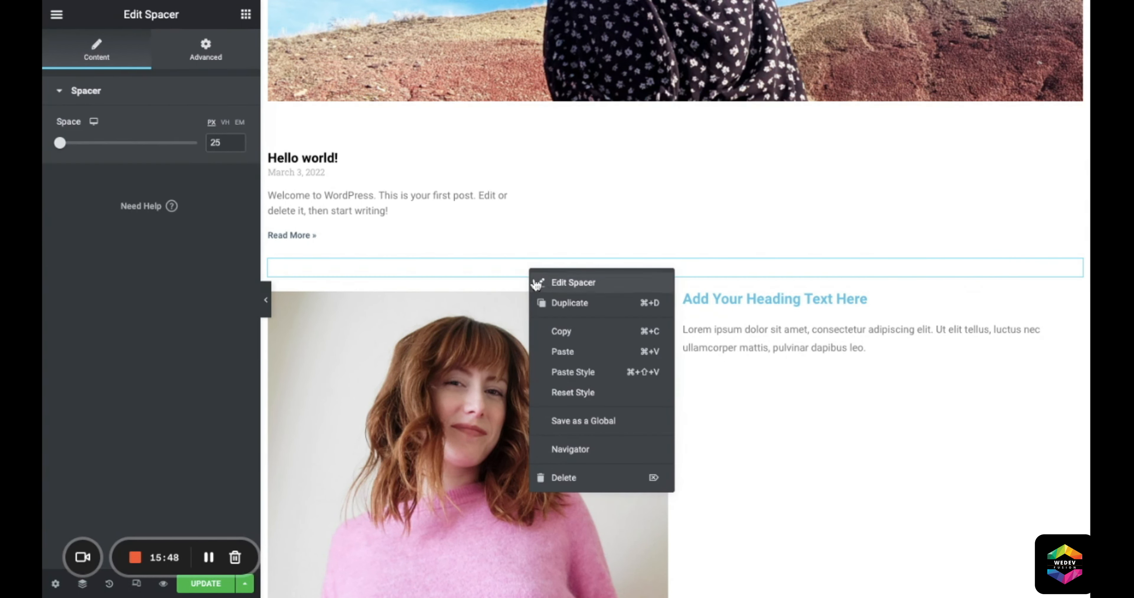
click(541, 299)
drag(1075, 301, 966, 308)
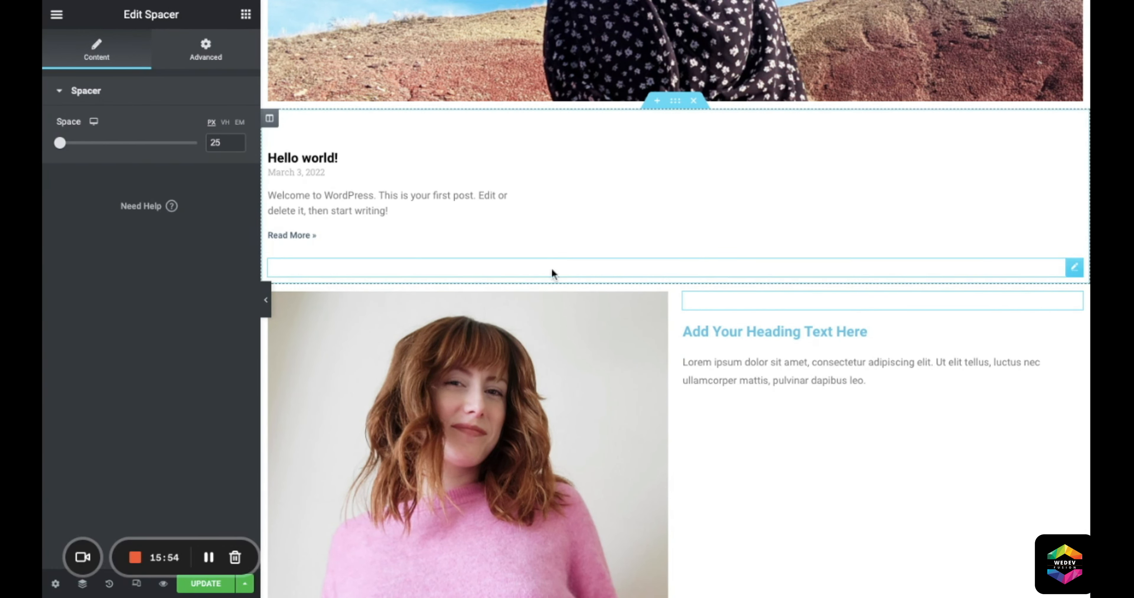
click(236, 140)
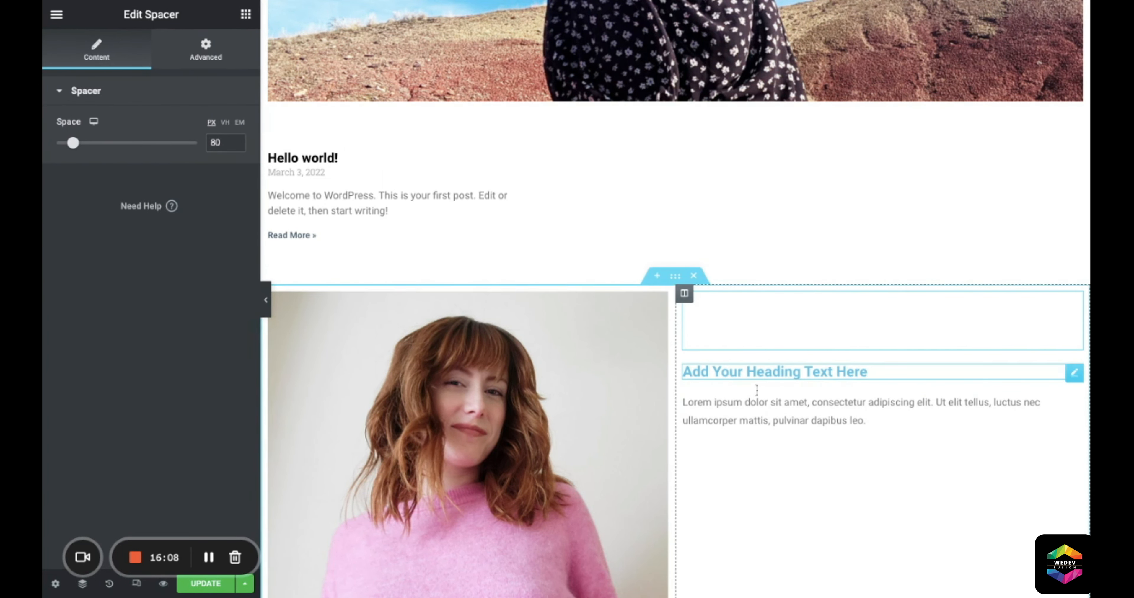
Step: Change the title of the heading beside the photo to "Who I am"
click(749, 374)
triple_click(169, 168)
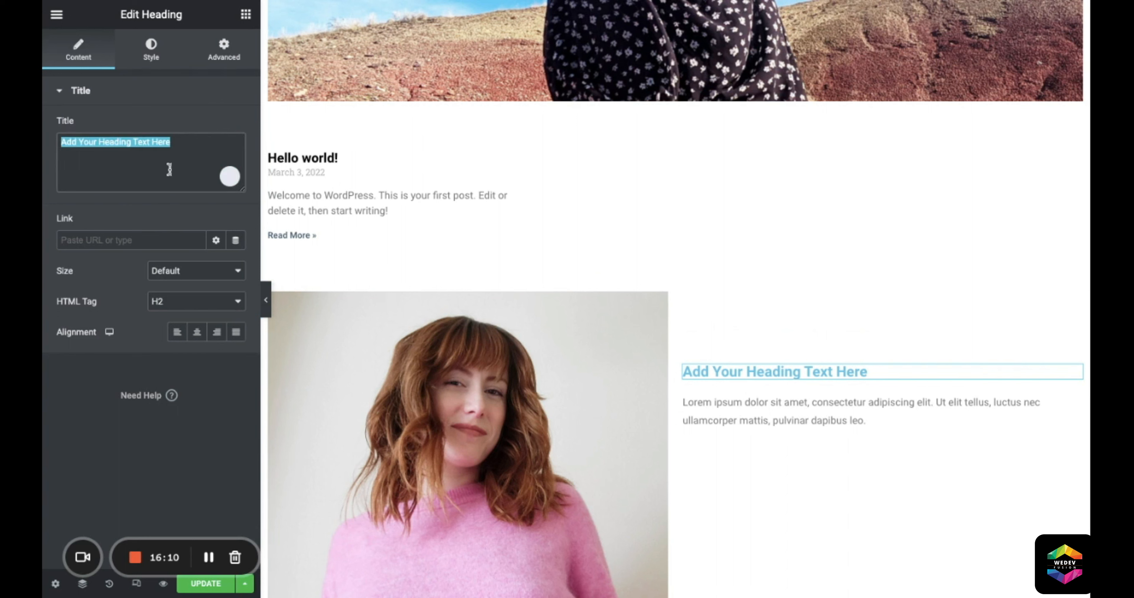
text(Who I am)
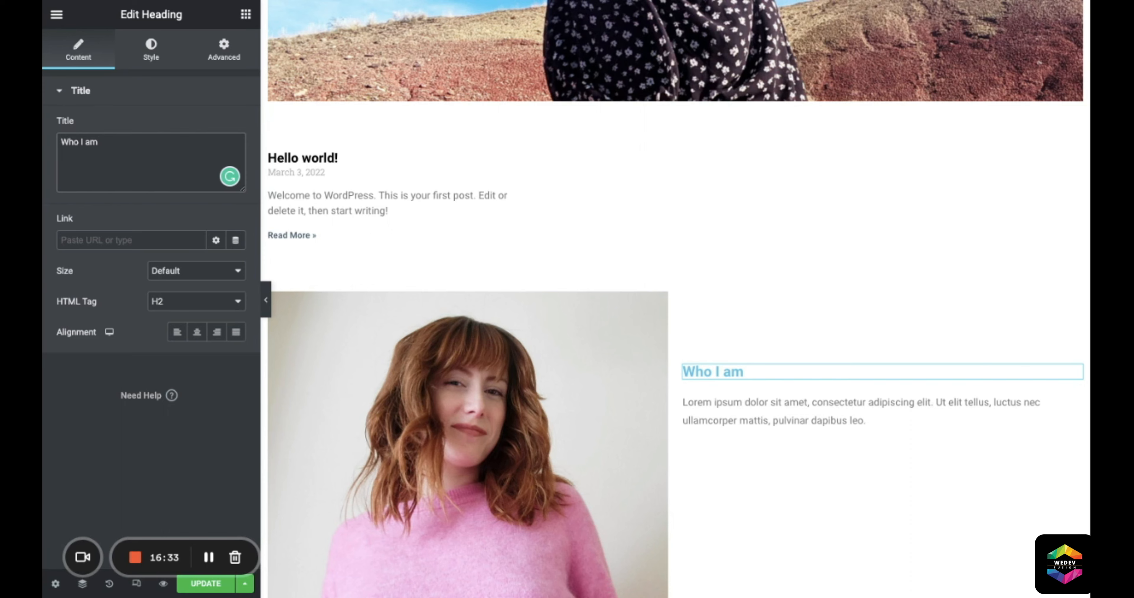
Step: Review the home page layout from the header image through the posts and photo section down to the footer
scroll(676, 308, down, 3)
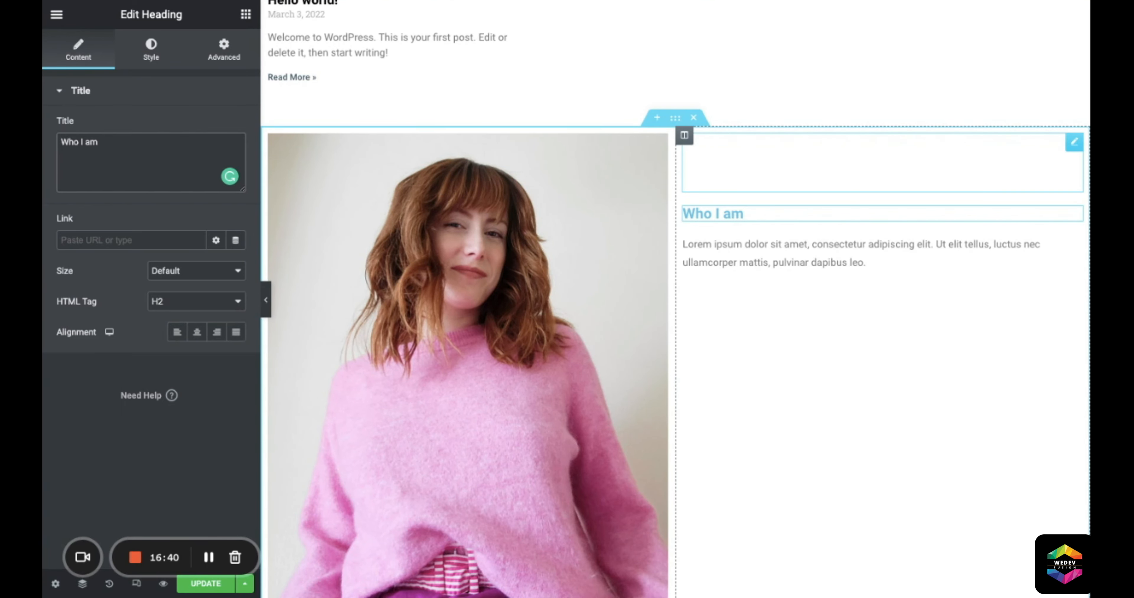
scroll(726, 145, up, 9)
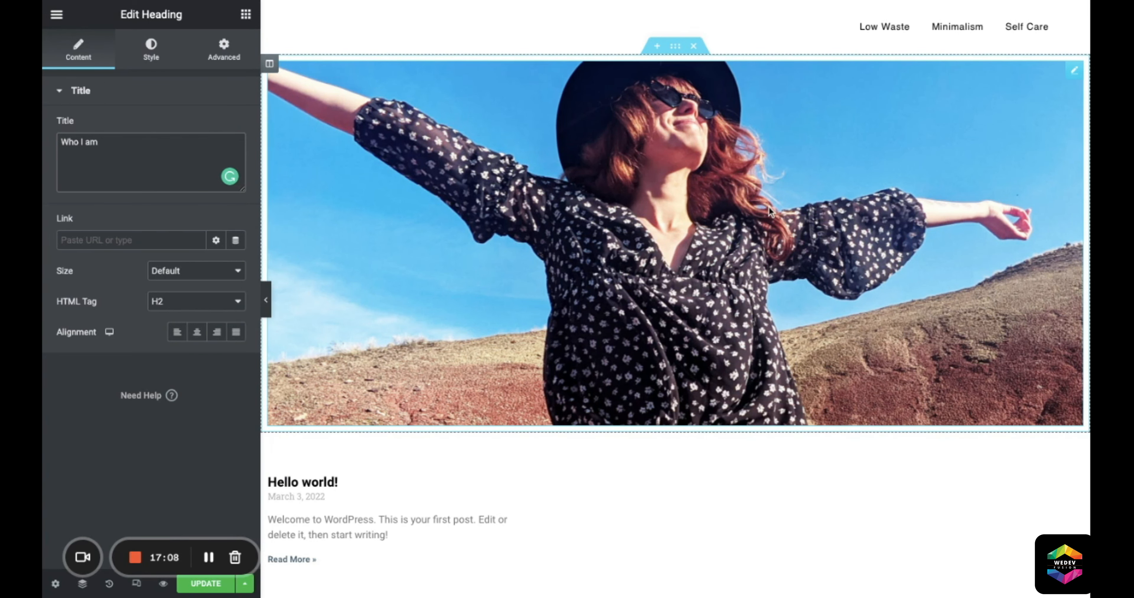
scroll(881, 453, down, 15)
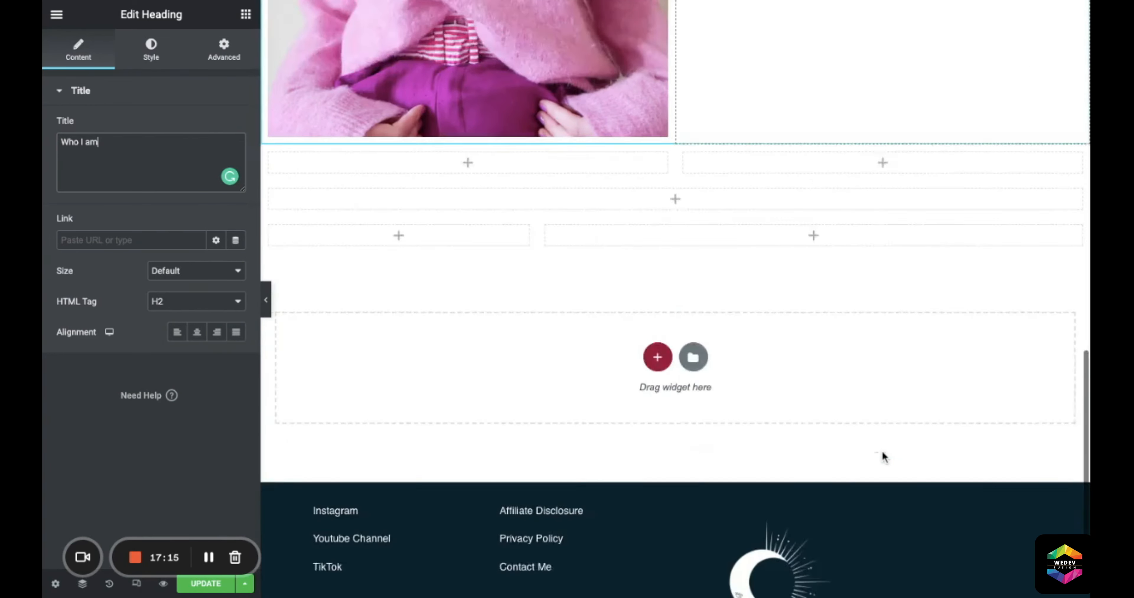
scroll(882, 451, up, 10)
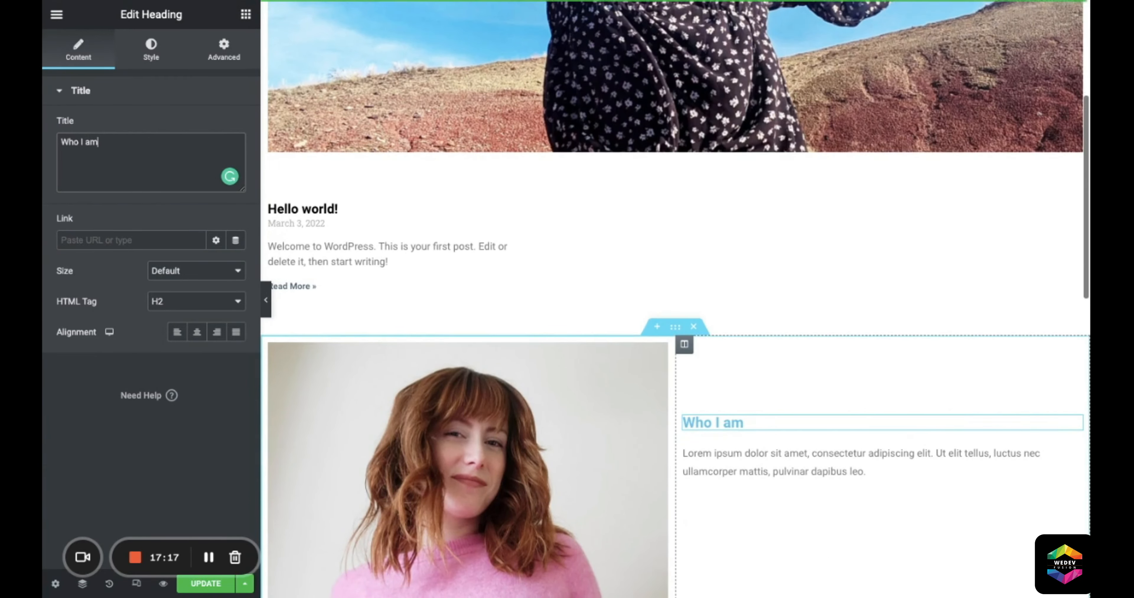
scroll(838, 381, up, 5)
scroll(839, 381, down, 12)
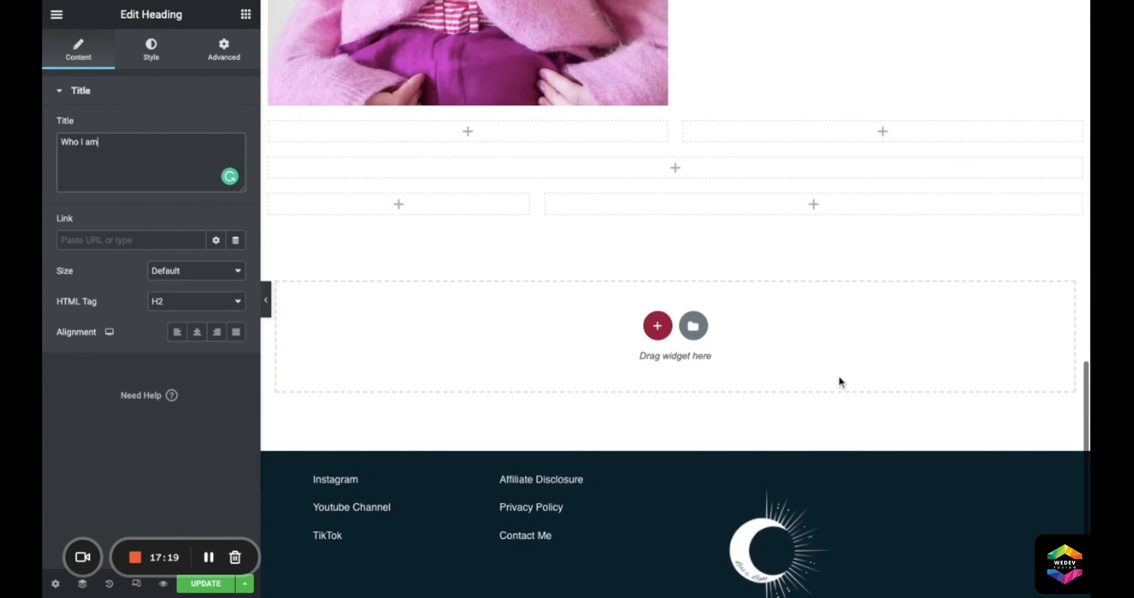
scroll(839, 381, up, 15)
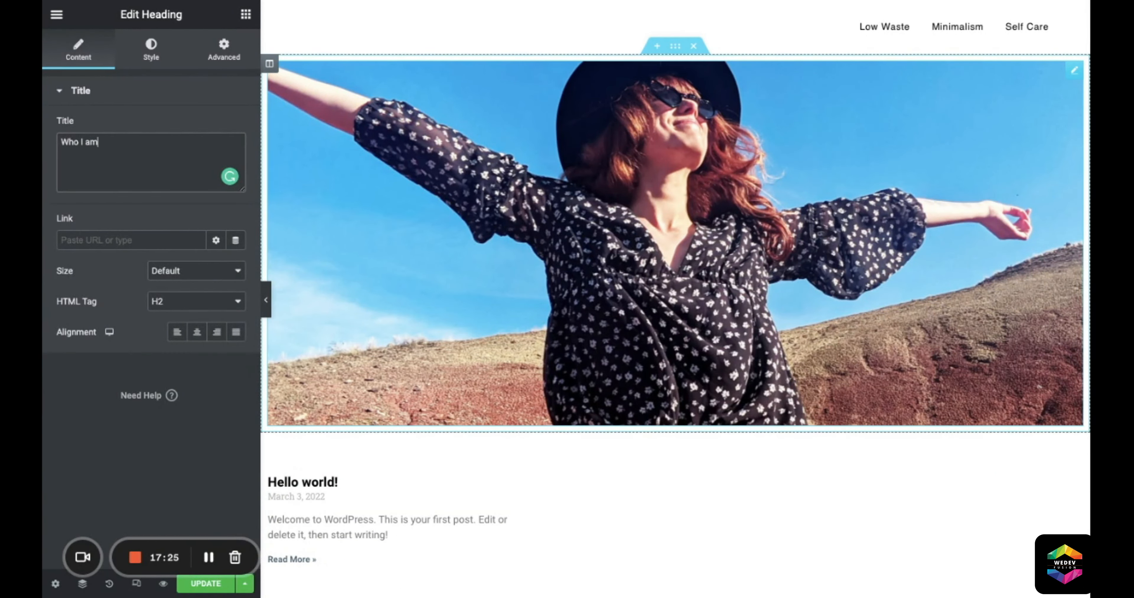
scroll(722, 336, down, 15)
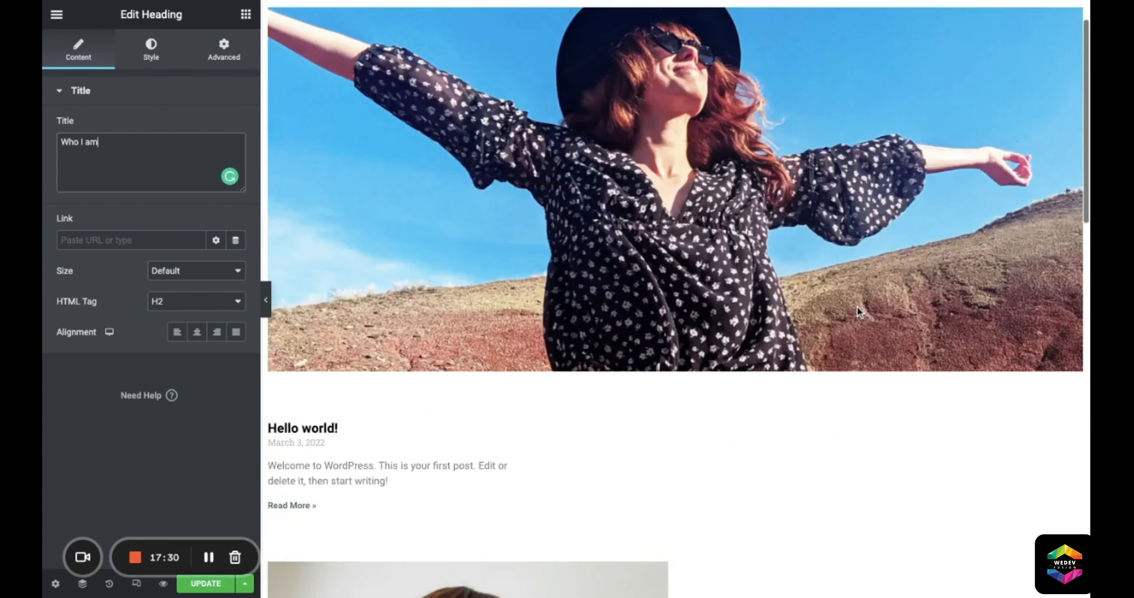
scroll(857, 306, up, 3)
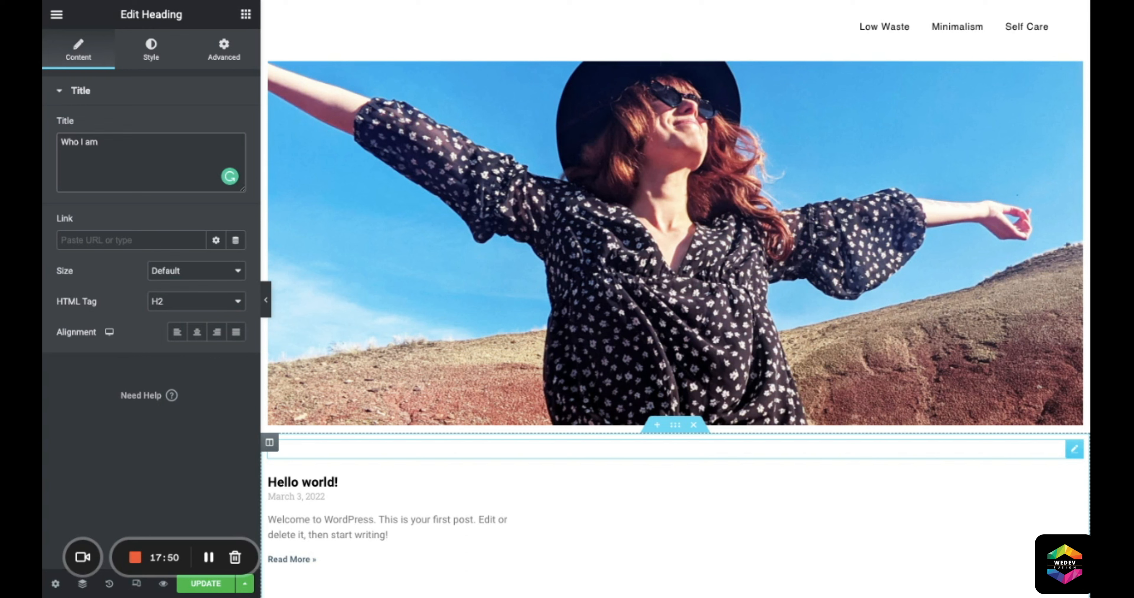
Step: Center the "Who I am" heading and set its text color to #000000
scroll(675, 264, down, 1)
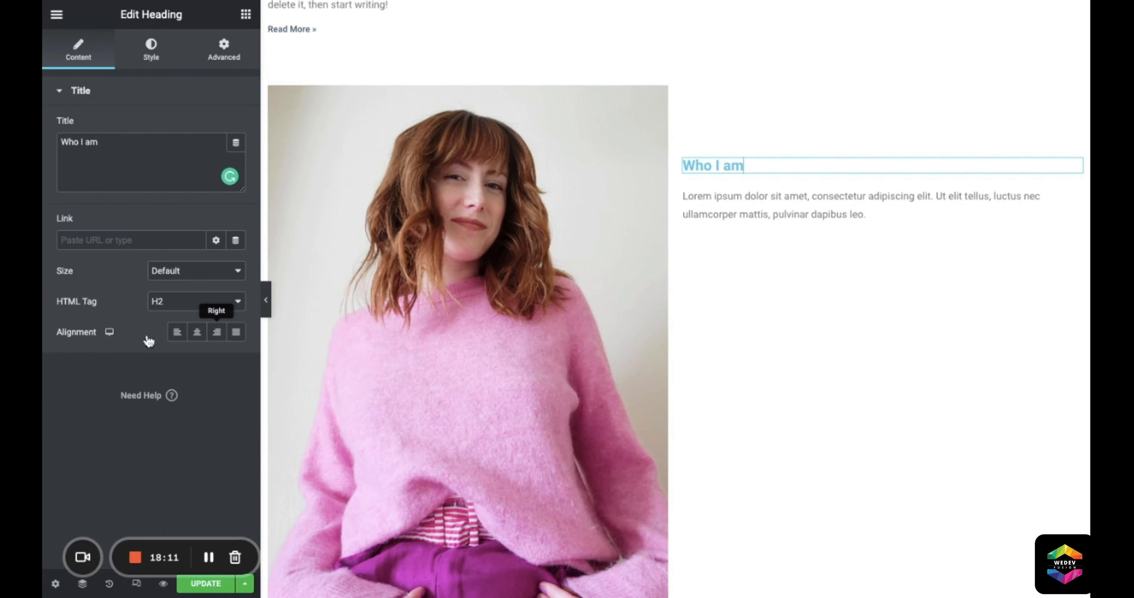
click(151, 49)
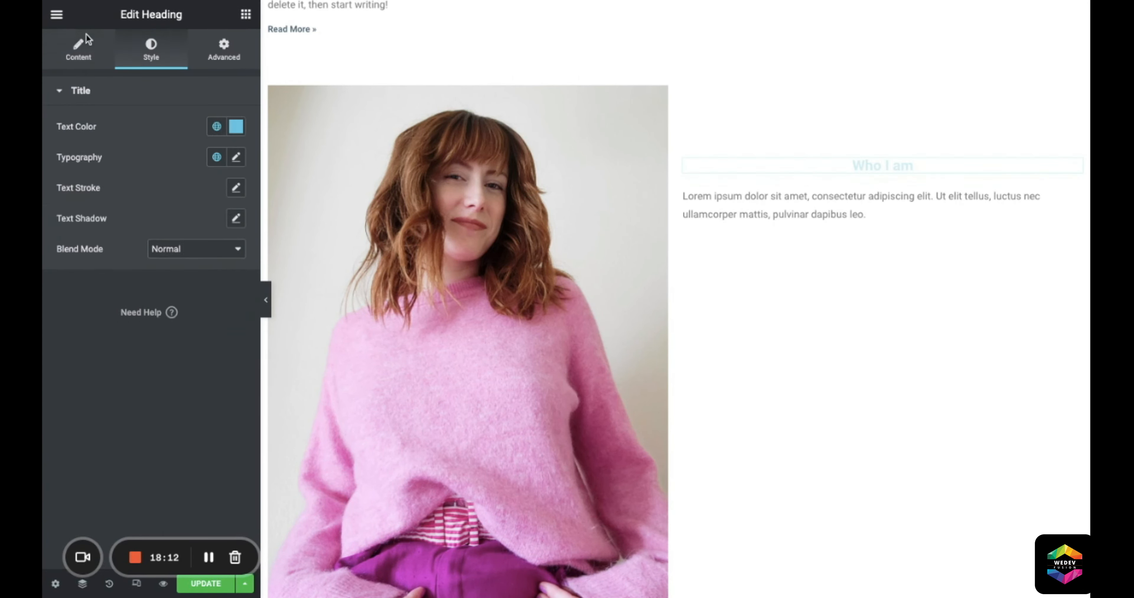
click(236, 126)
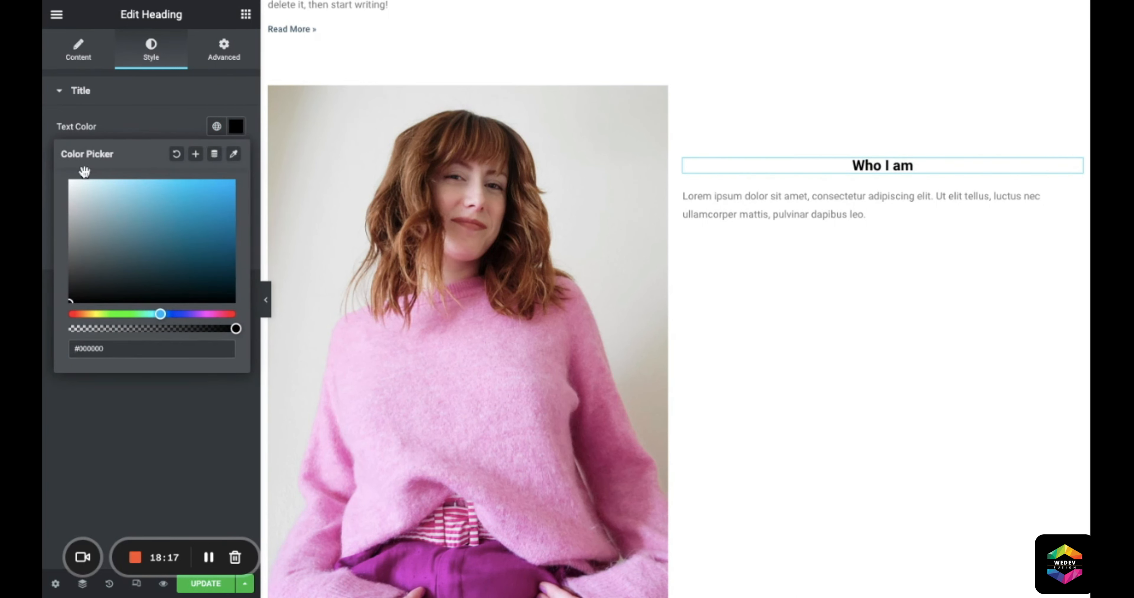
click(116, 102)
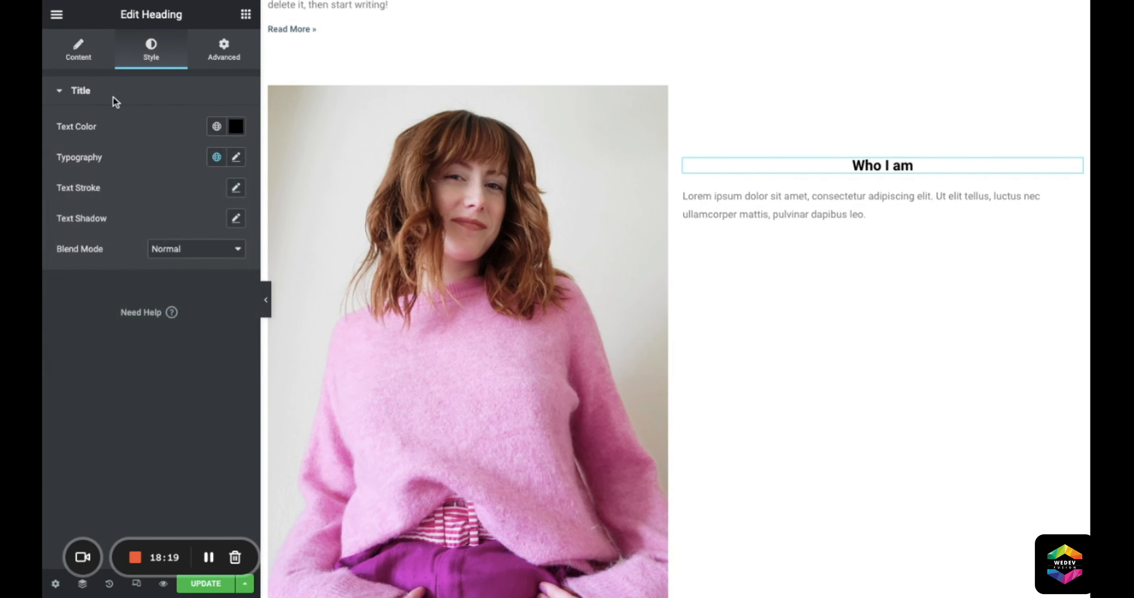
Step: Set the typography size of the "Who I am" heading to 40 px
click(236, 157)
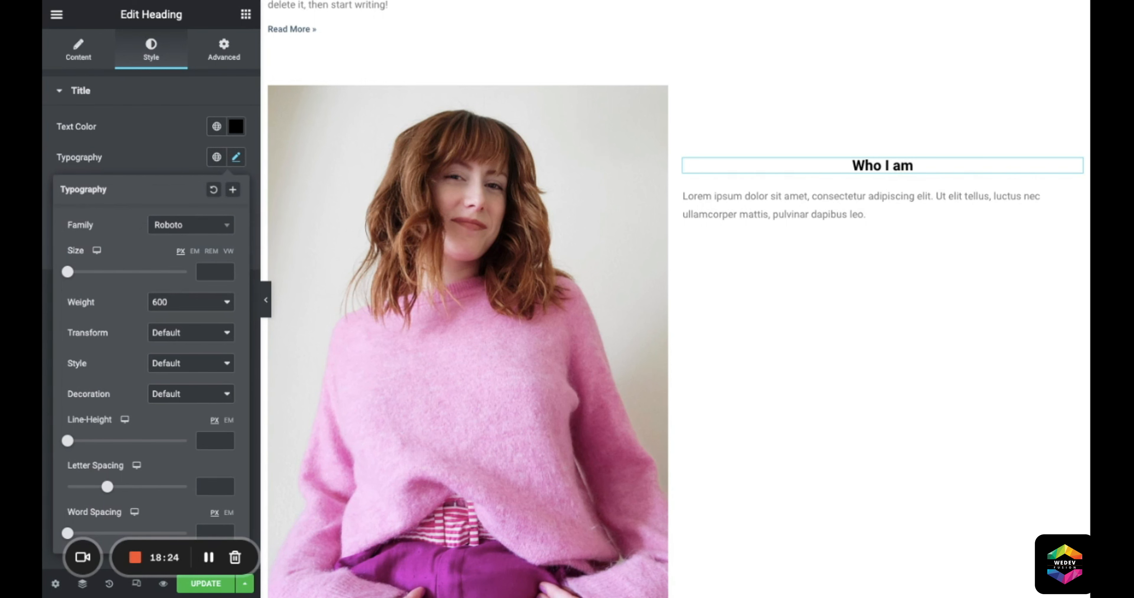
drag(68, 272, 97, 272)
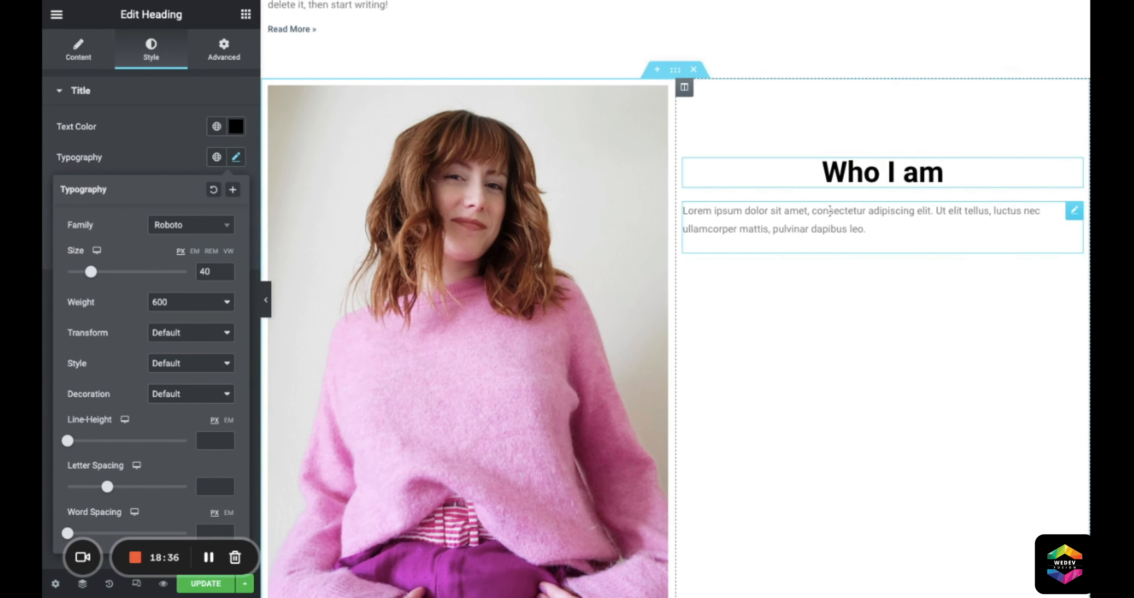
click(830, 211)
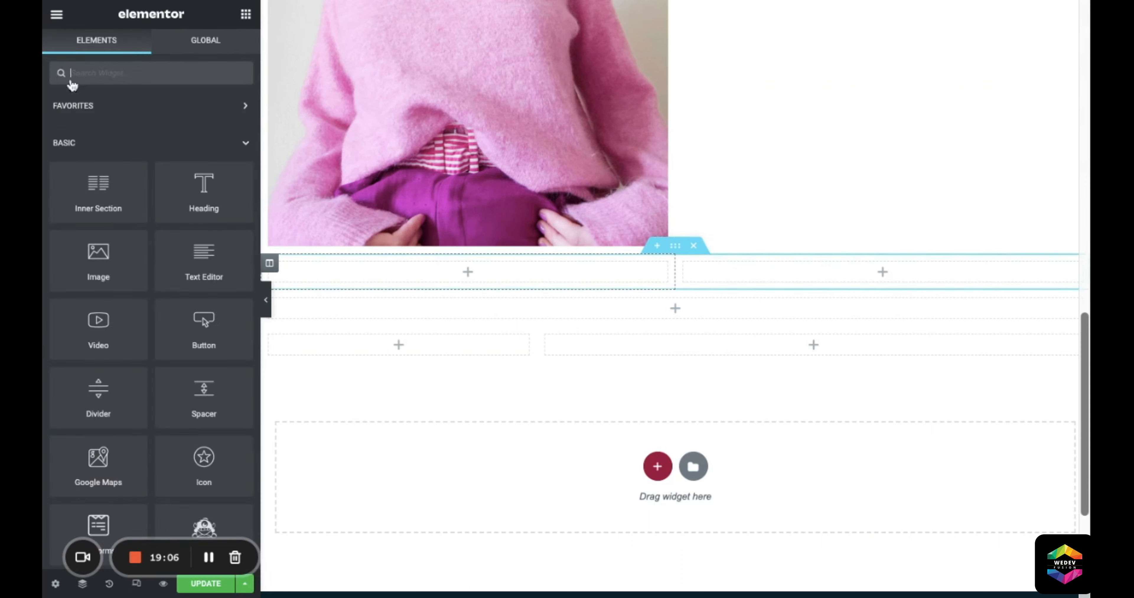
Step: Add a Divider widget between the posts and the "Who I am" section and place a duplicate of it directly below that section
scroll(625, 194, up, 8)
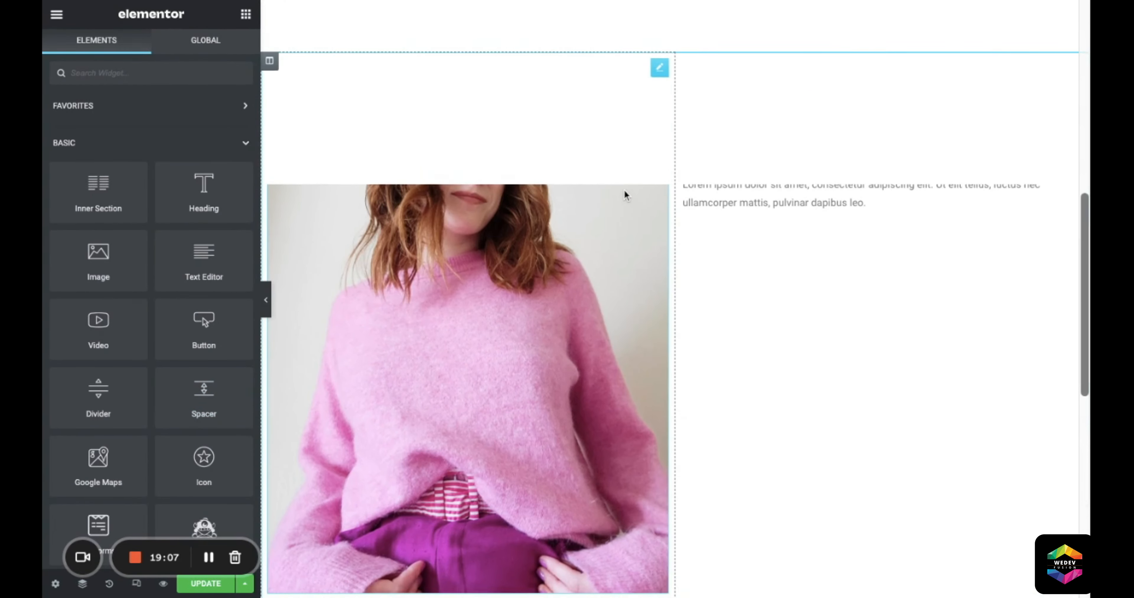
drag(98, 398, 678, 77)
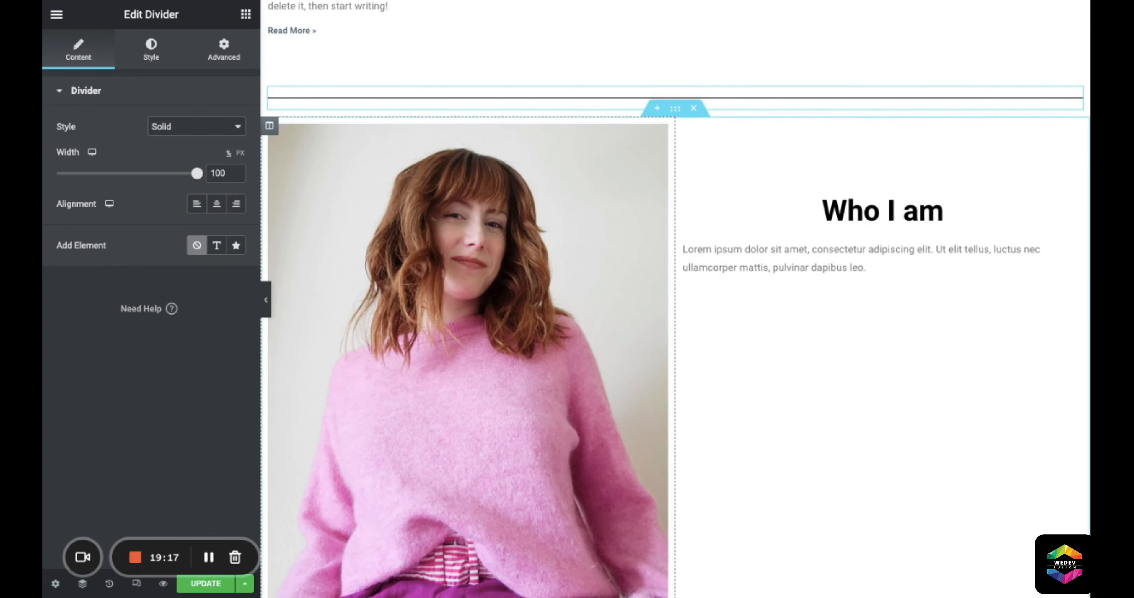
right_click(780, 77)
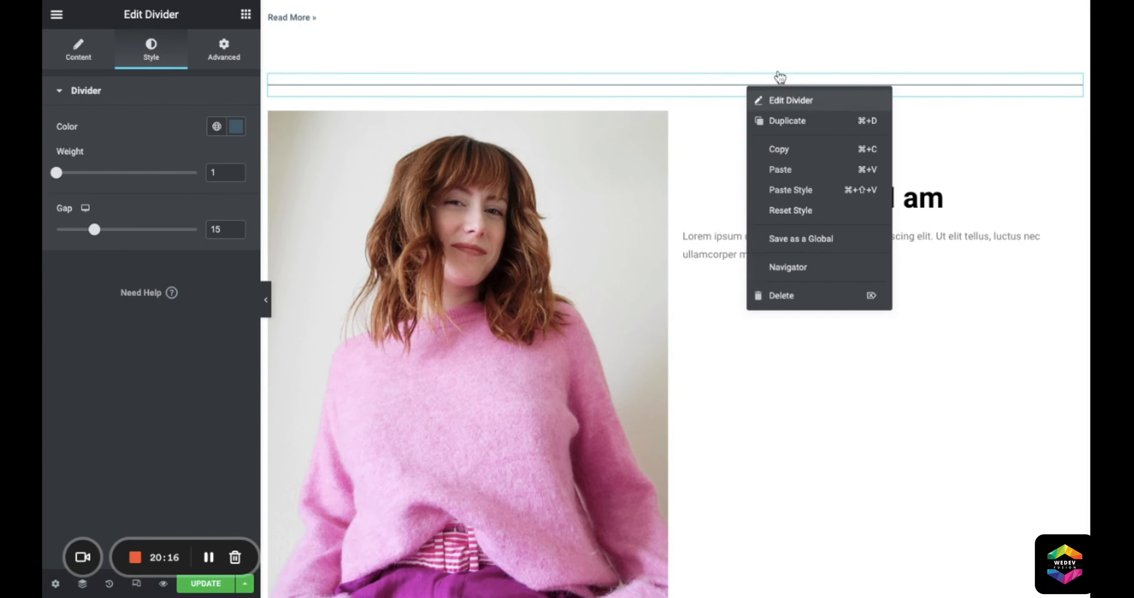
click(787, 120)
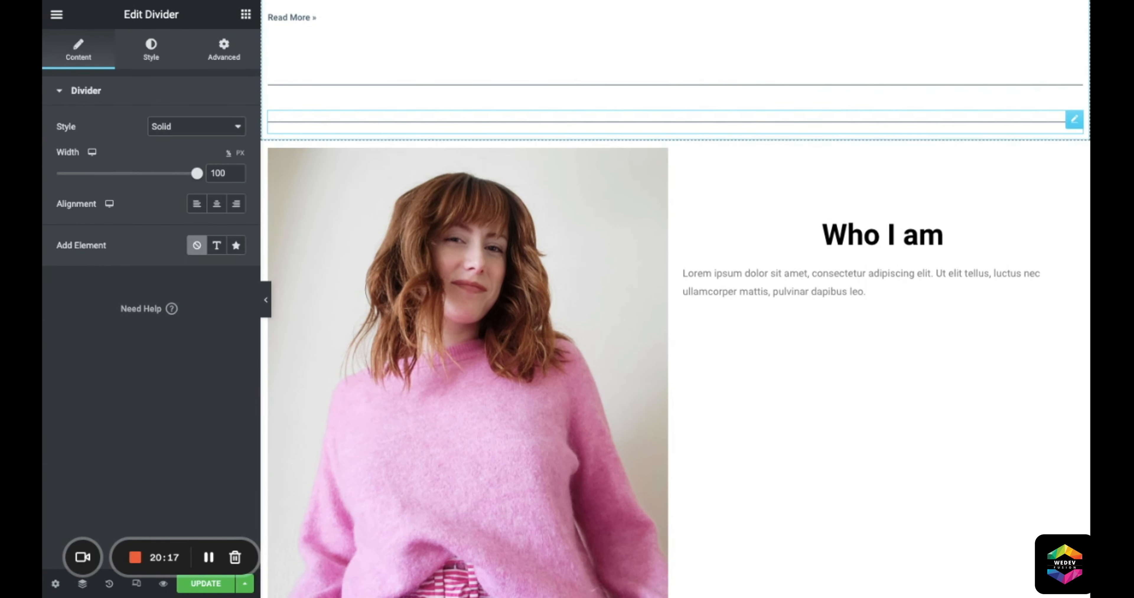
drag(1074, 120, 815, 594)
scroll(815, 308, down, 1)
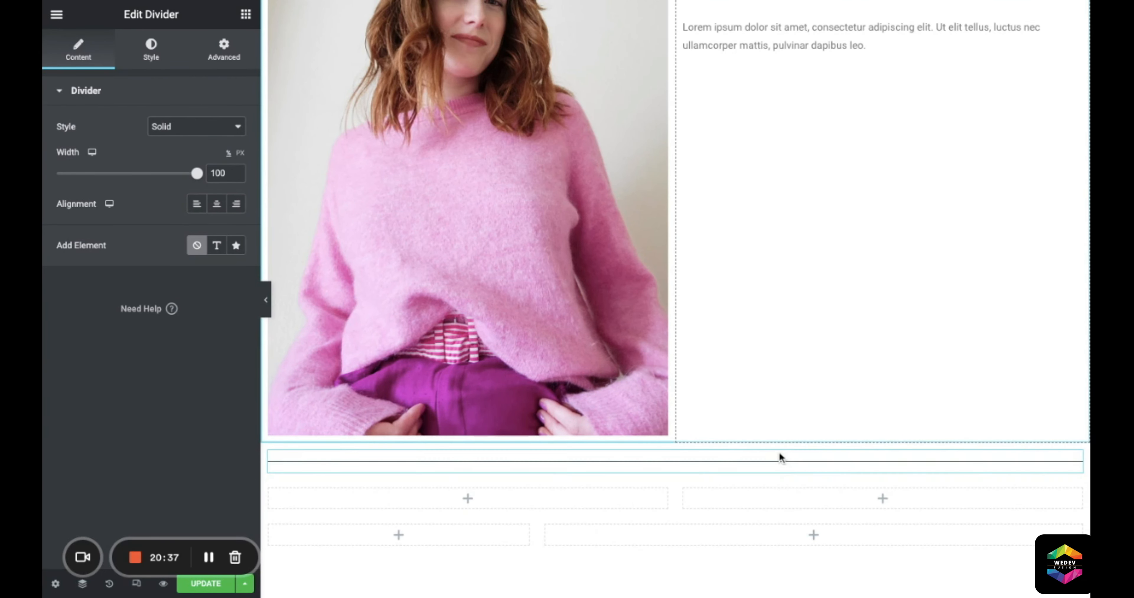
Step: Add an Image widget to the first column of the empty two-column section below the lower divider
scroll(780, 457, down, 5)
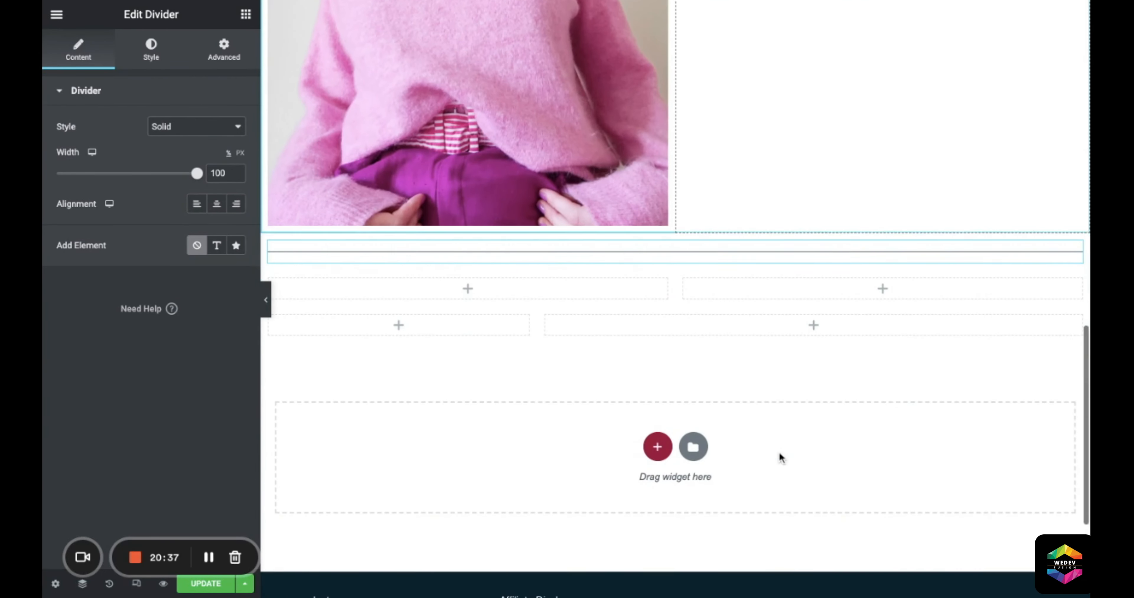
click(398, 325)
drag(204, 263, 441, 290)
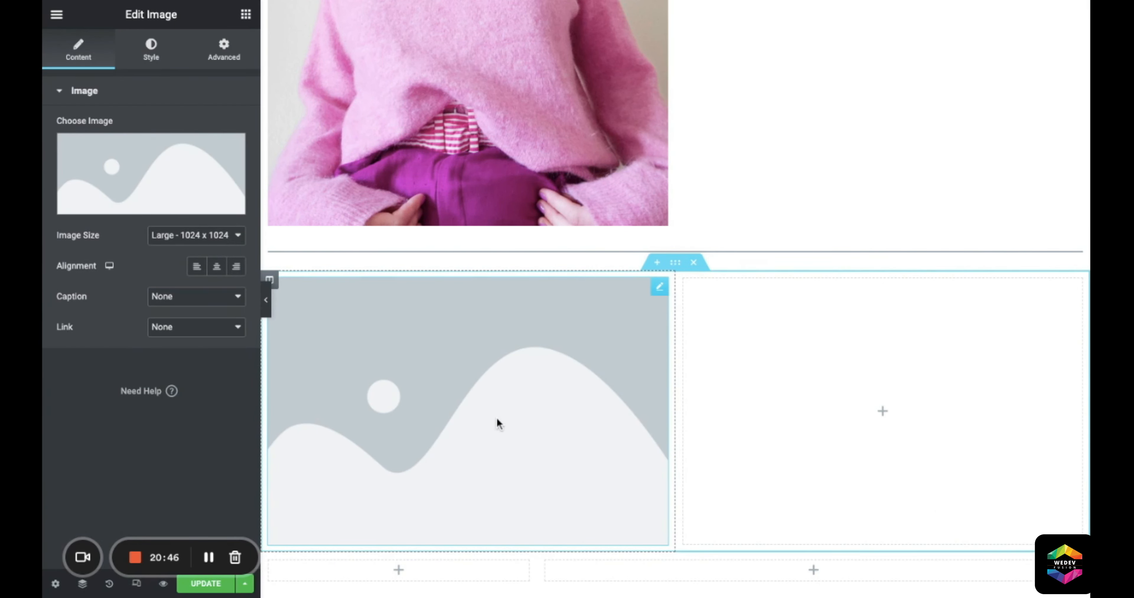
Step: Set the first column's placeholder image to the photo of joined hands from the media library
click(103, 155)
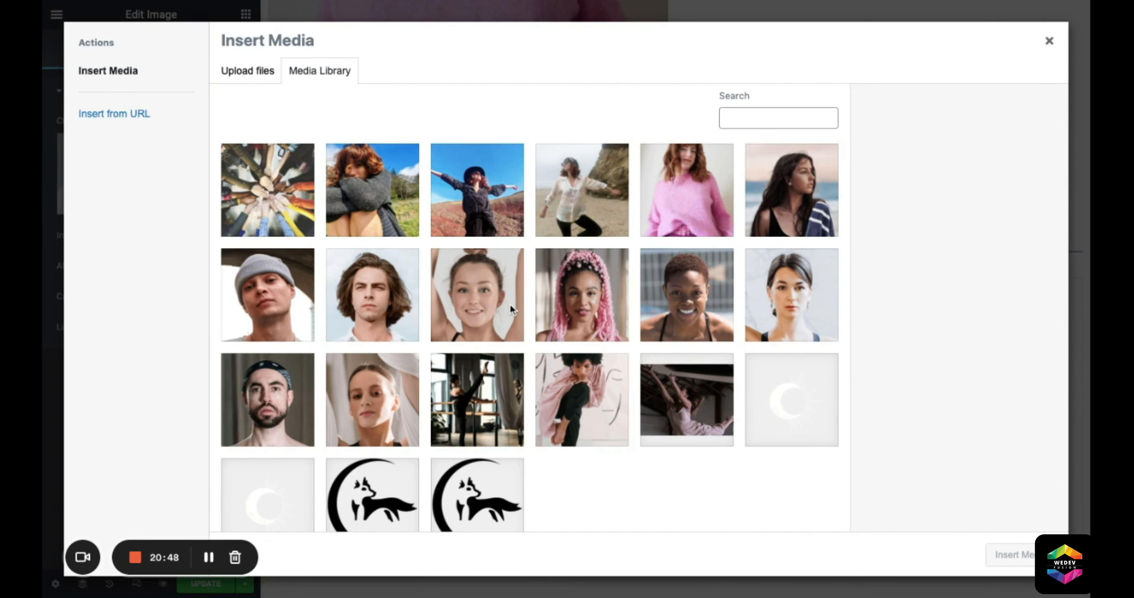
click(227, 172)
click(1010, 555)
Step: Duplicate the "Who I am" heading and place the copy in the empty column beside the joined-hands photo
scroll(872, 291, down, 2)
click(881, 321)
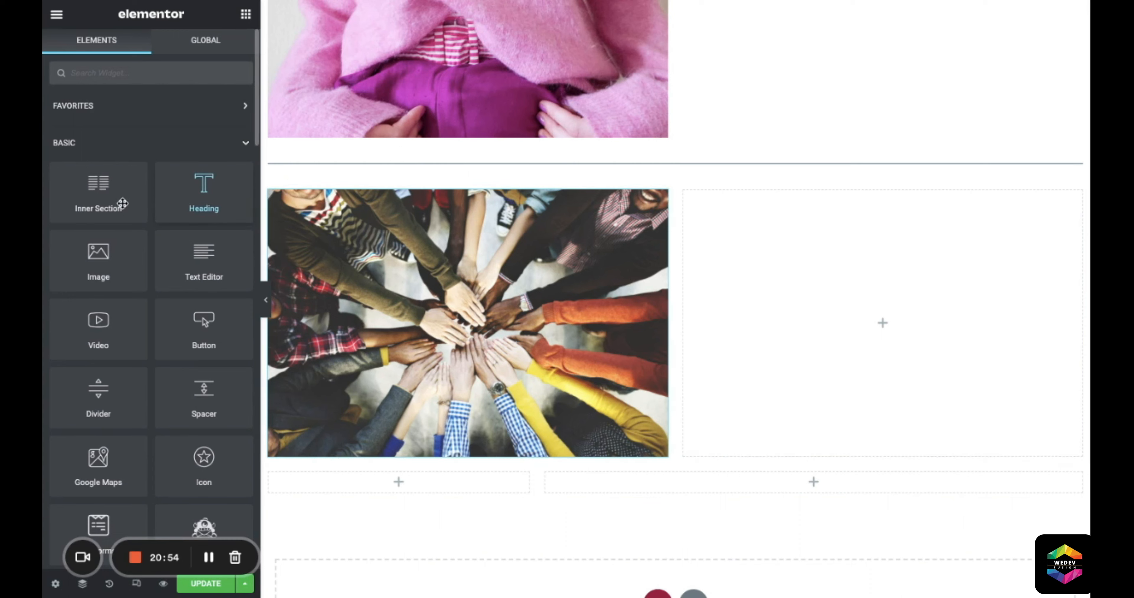
scroll(1028, 170, up, 5)
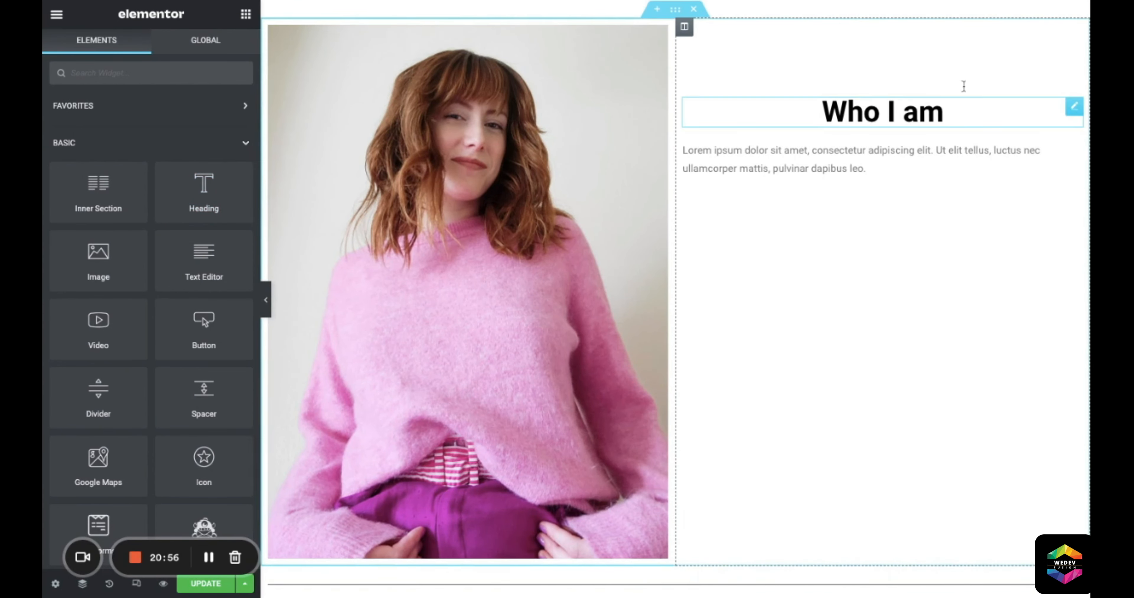
right_click(964, 86)
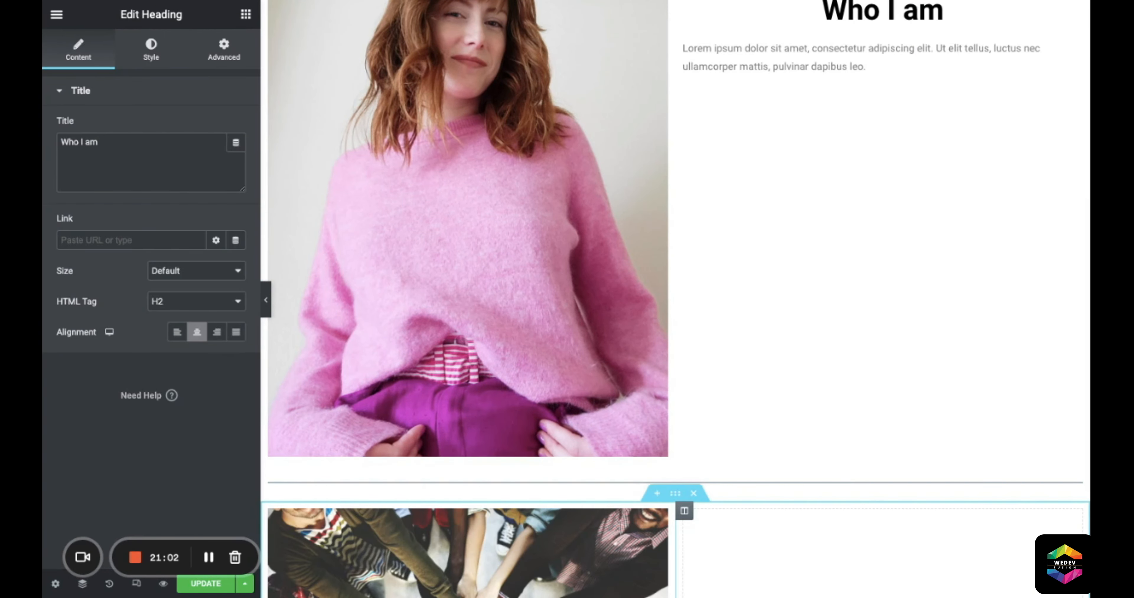
drag(896, 577, 899, 366)
Step: Duplicate the spacer above the original "Who I am" heading and place the copy above the copied heading
scroll(895, 330, up, 5)
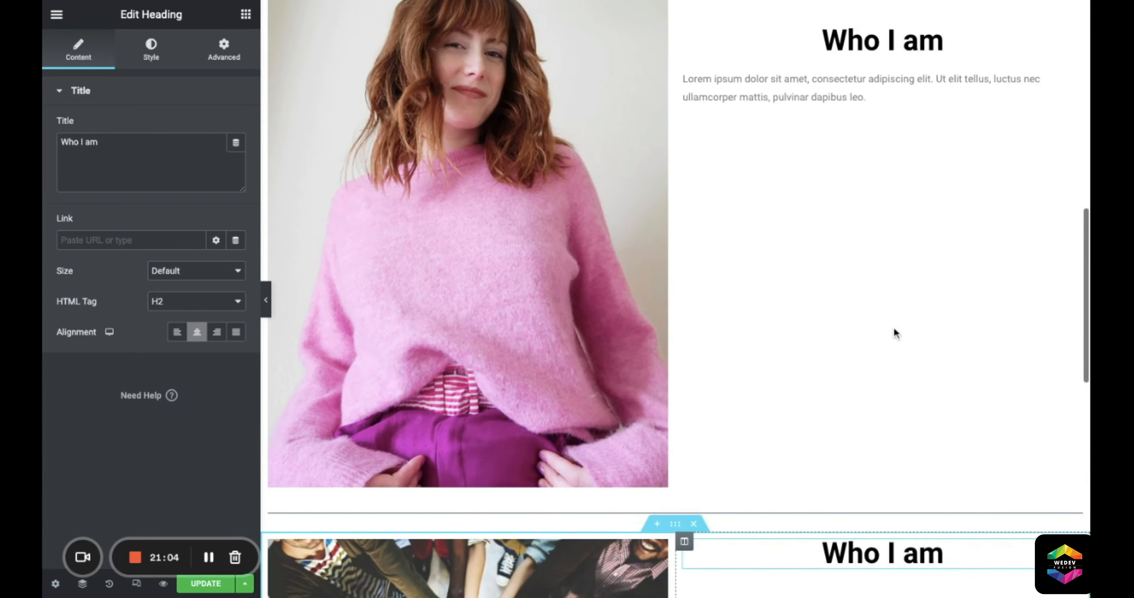
scroll(894, 334, up, 2)
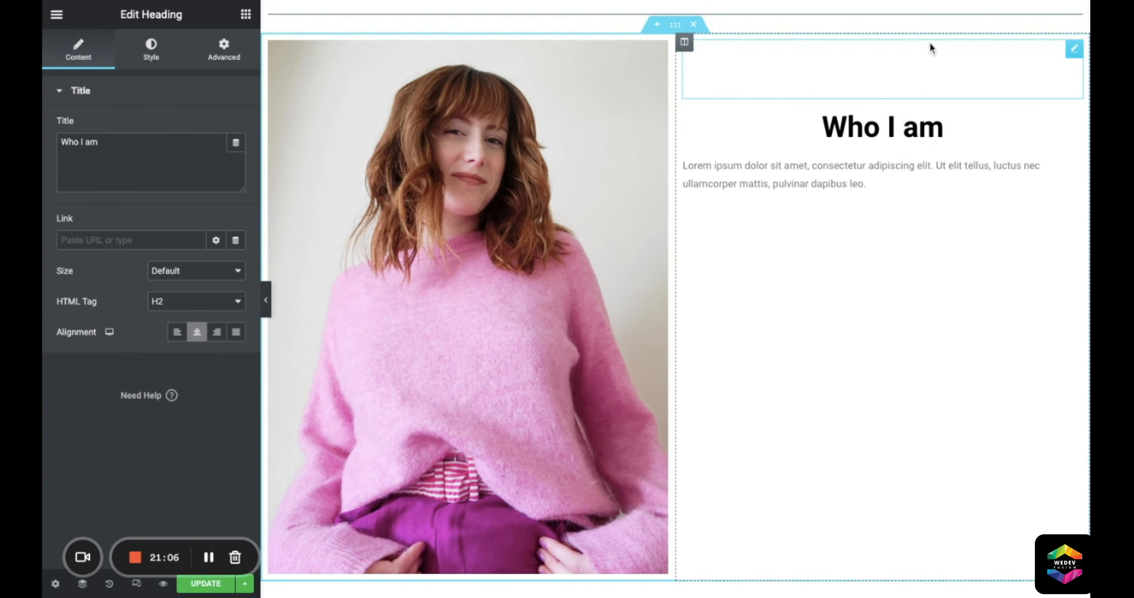
right_click(930, 42)
click(925, 108)
scroll(1068, 76, down, 1)
drag(1075, 70, 977, 583)
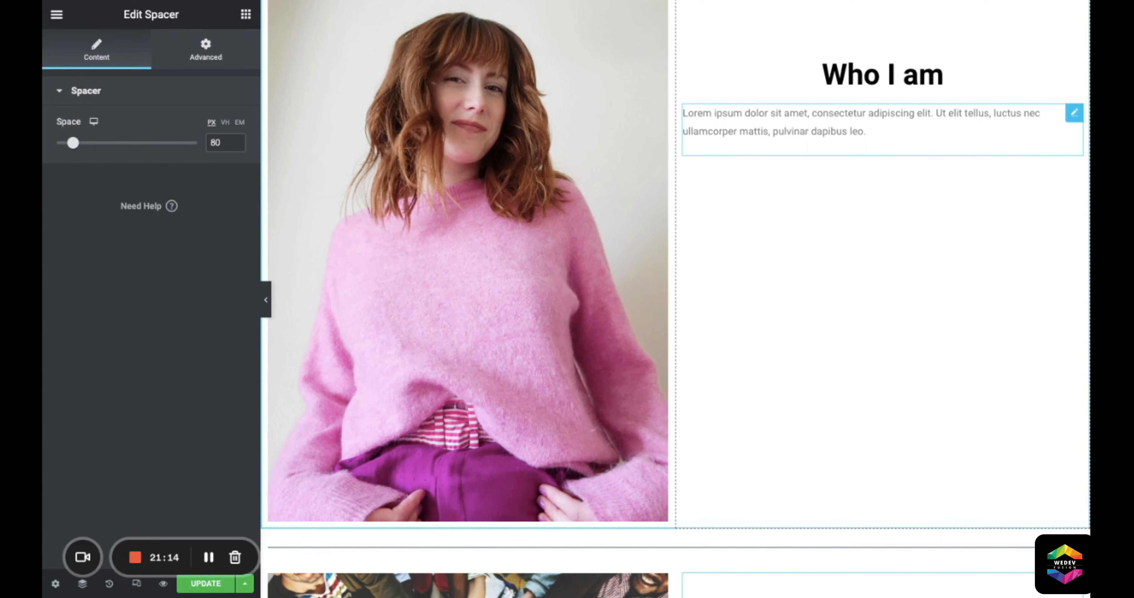
Step: Duplicate the "Who I am" paragraph text and place the copy below the heading beside the joined-hands photo
right_click(1049, 129)
click(1048, 129)
scroll(881, 396, down, 3)
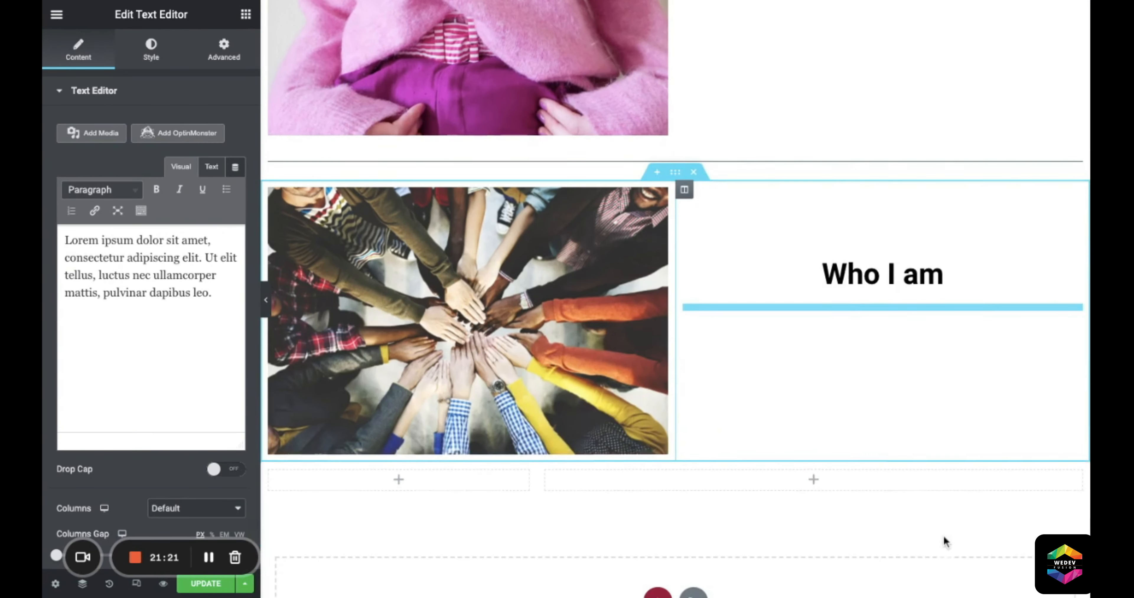
drag(944, 535, 943, 535)
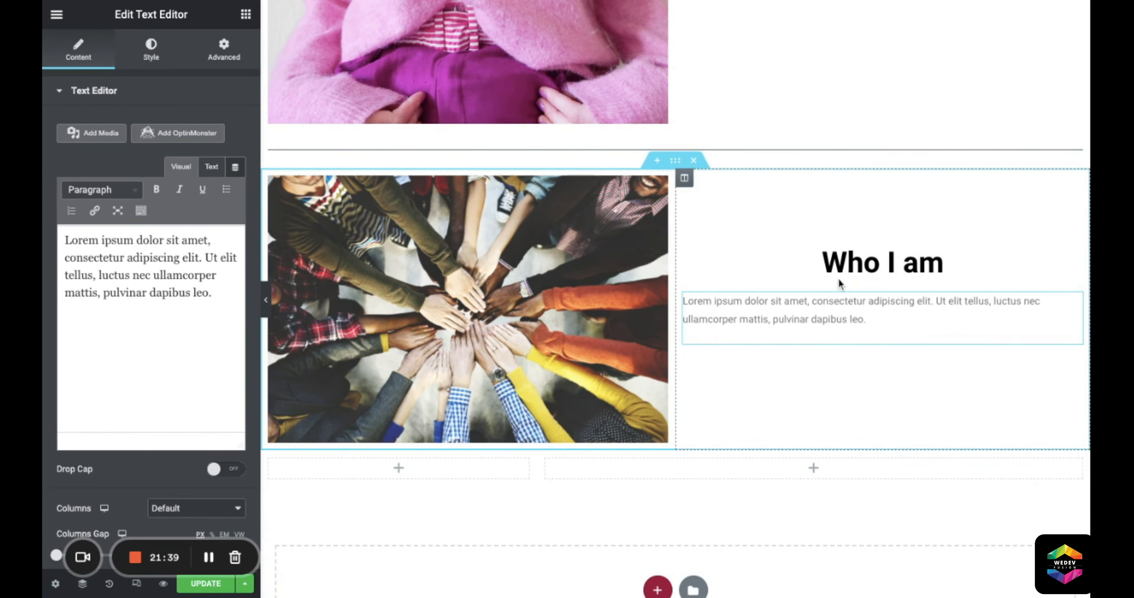
Step: Change the text of the heading beside the joined-hands photo to "Community"
scroll(839, 277, up, 6)
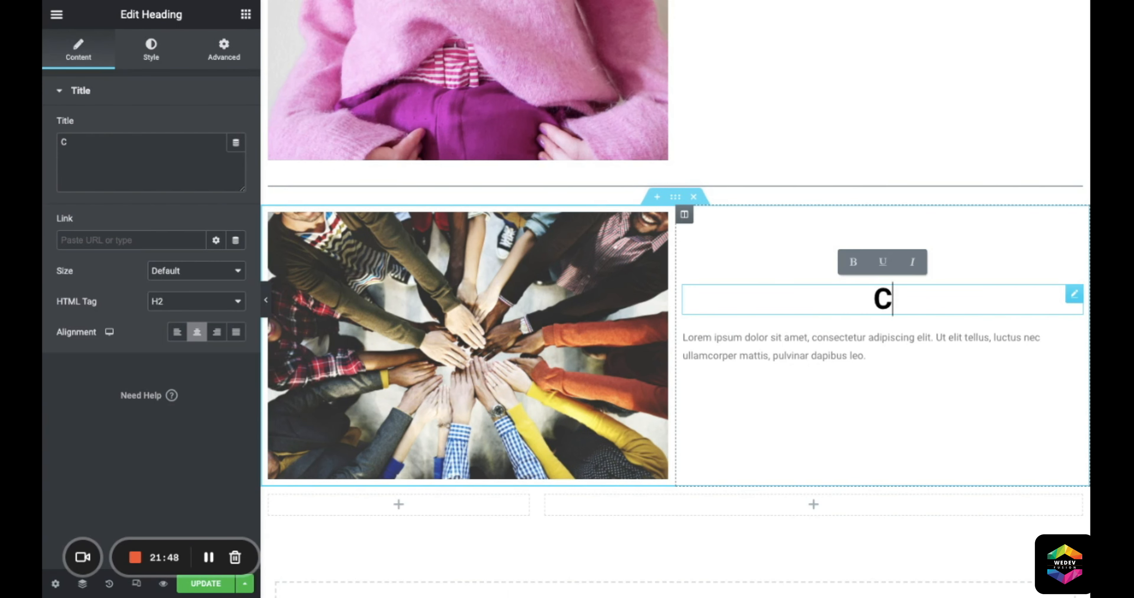
text(ommunity)
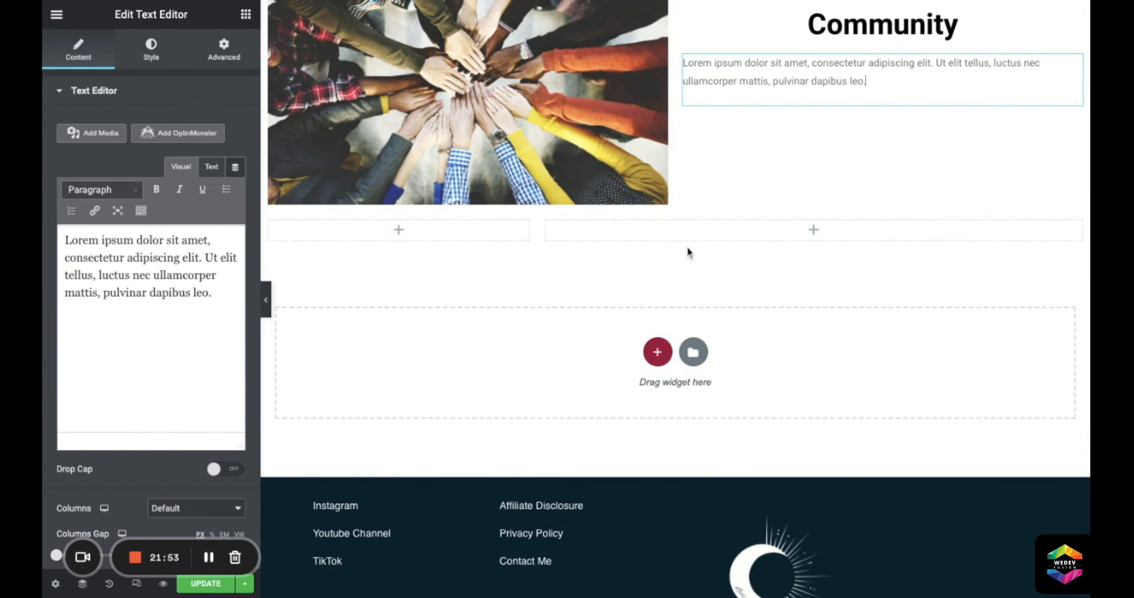
Step: Open the available actions for the divider section above the "Community" section
scroll(686, 246, up, 4)
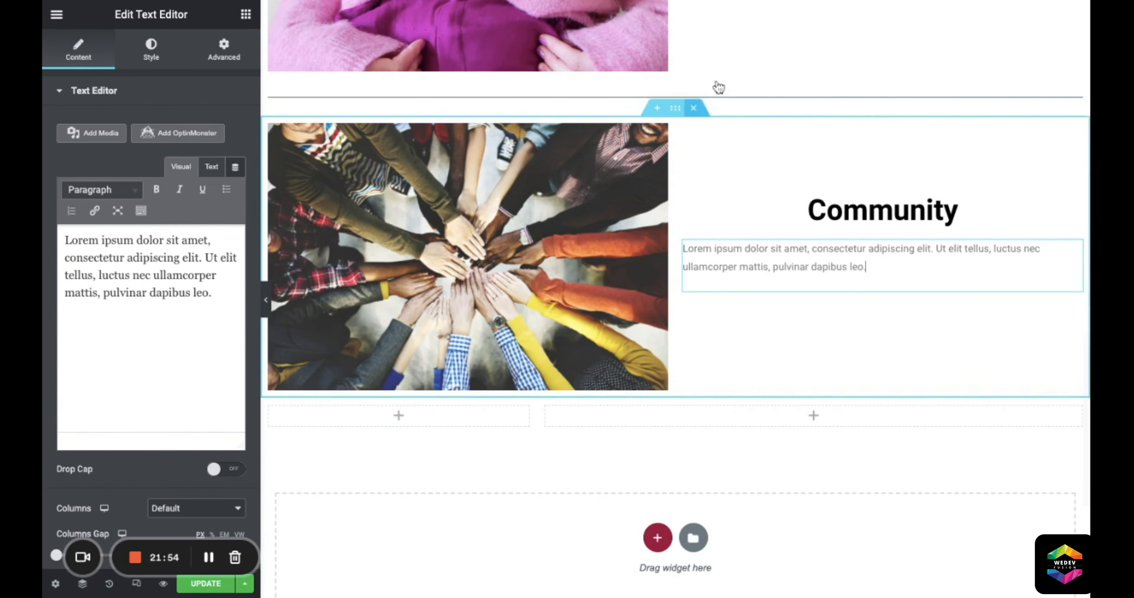
right_click(688, 46)
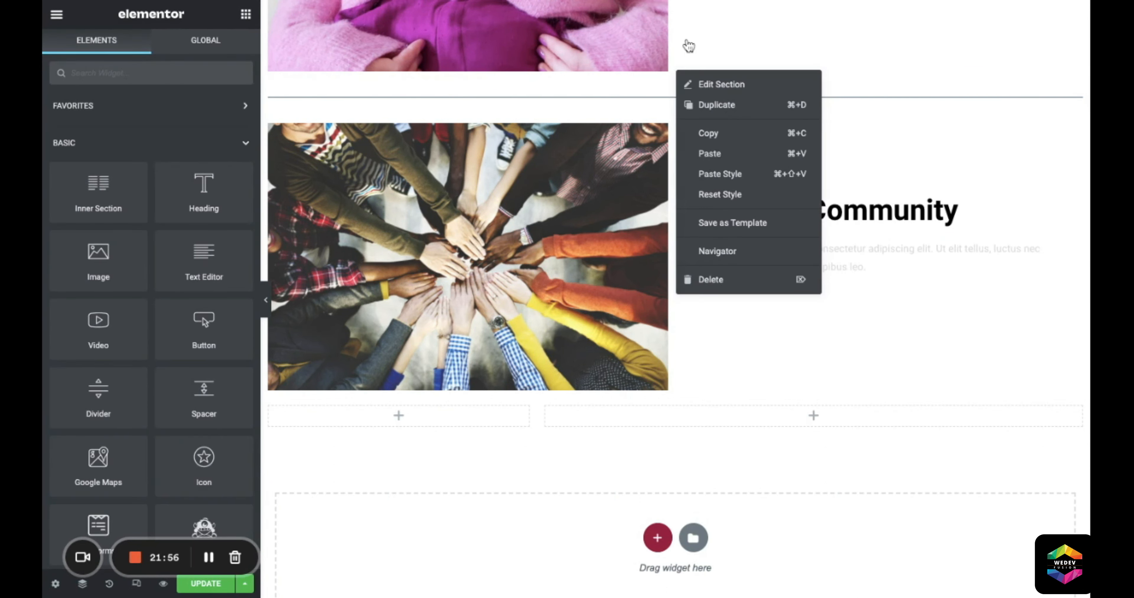
Step: Duplicate the divider section above the Community section and move the copy directly below the Community section
click(703, 83)
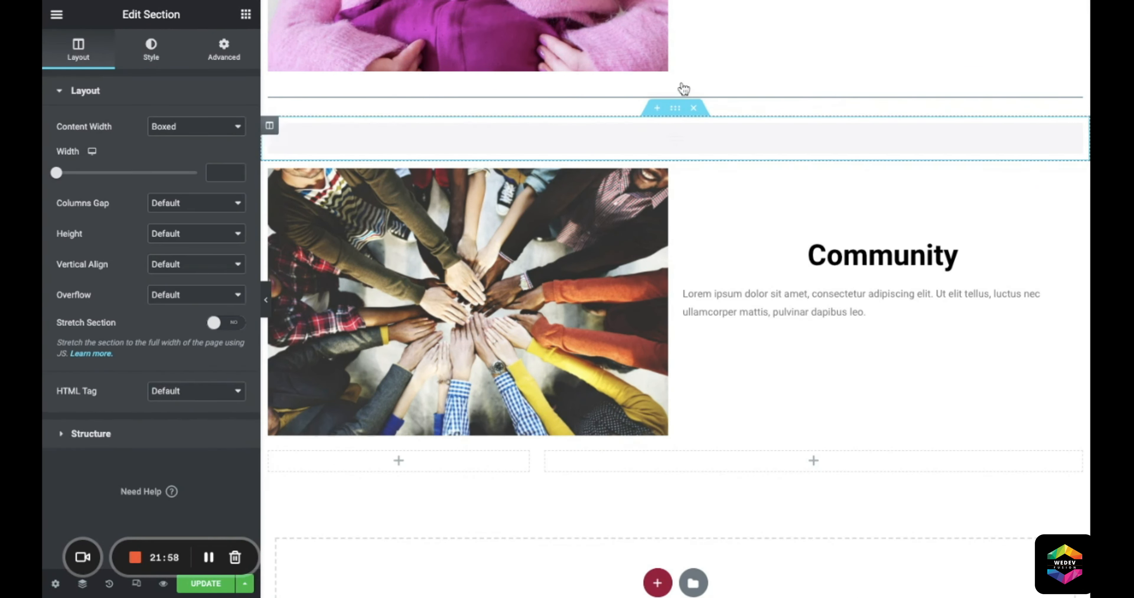
drag(676, 108, 676, 409)
scroll(675, 299, up, 2)
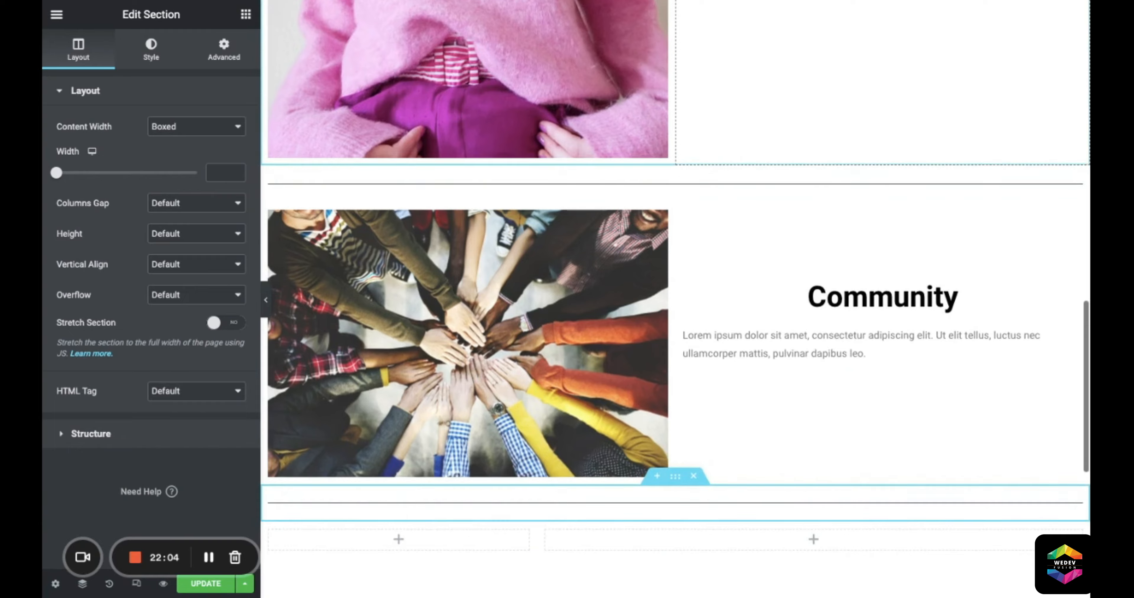
scroll(675, 299, down, 9)
scroll(675, 299, up, 7)
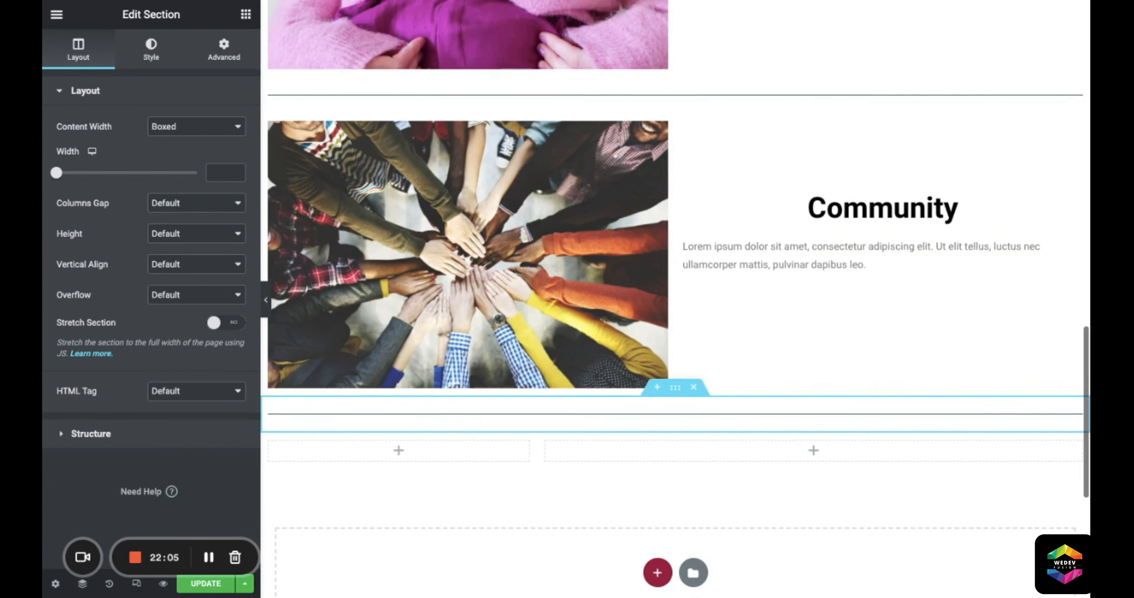
scroll(456, 222, down, 5)
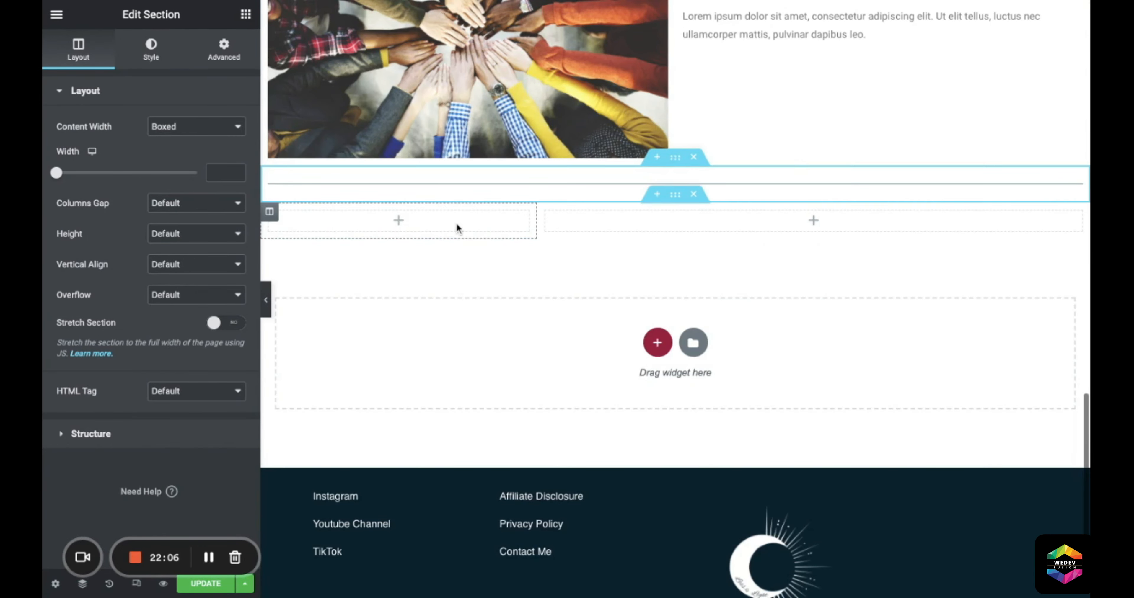
Step: Duplicate the Community heading and move the copy into the empty narrow column of the two-column section below
click(443, 209)
scroll(442, 209, up, 3)
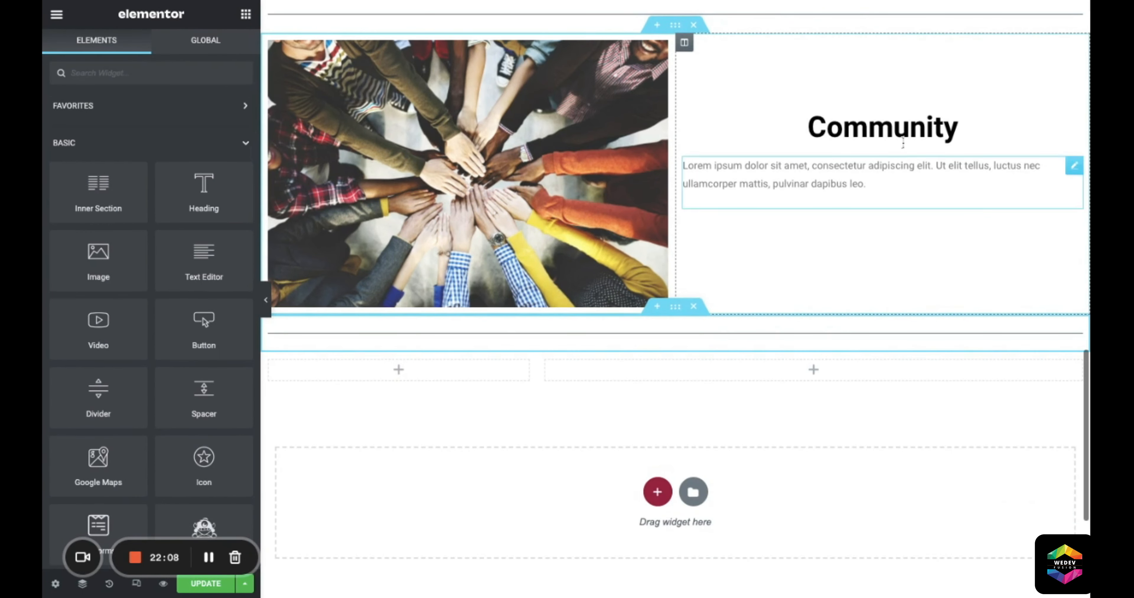
right_click(888, 104)
click(916, 162)
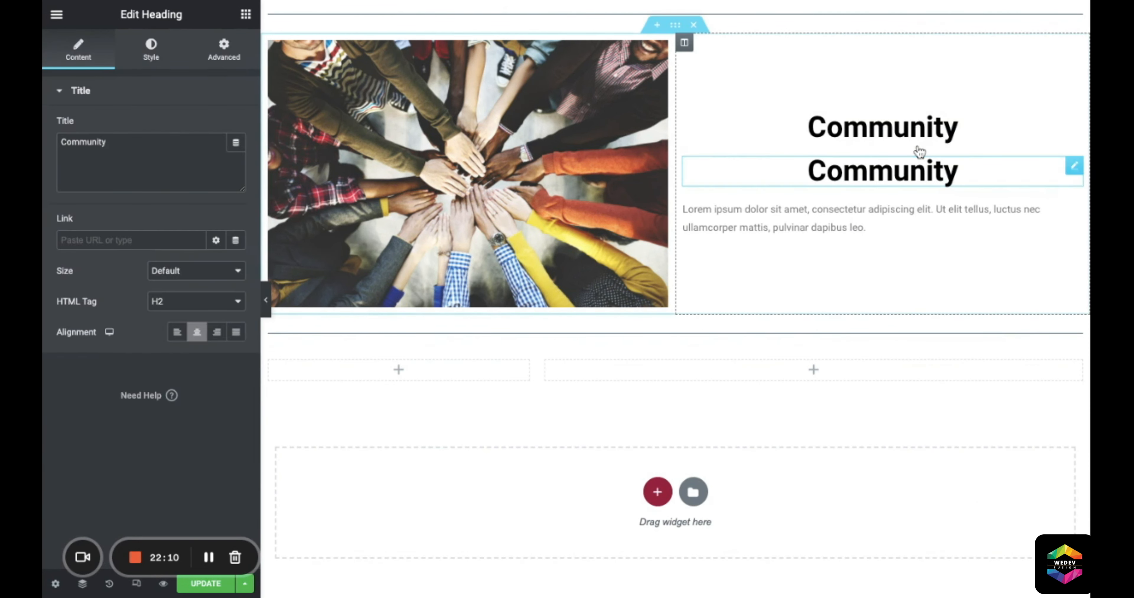
drag(1075, 166, 401, 371)
scroll(467, 264, down, 2)
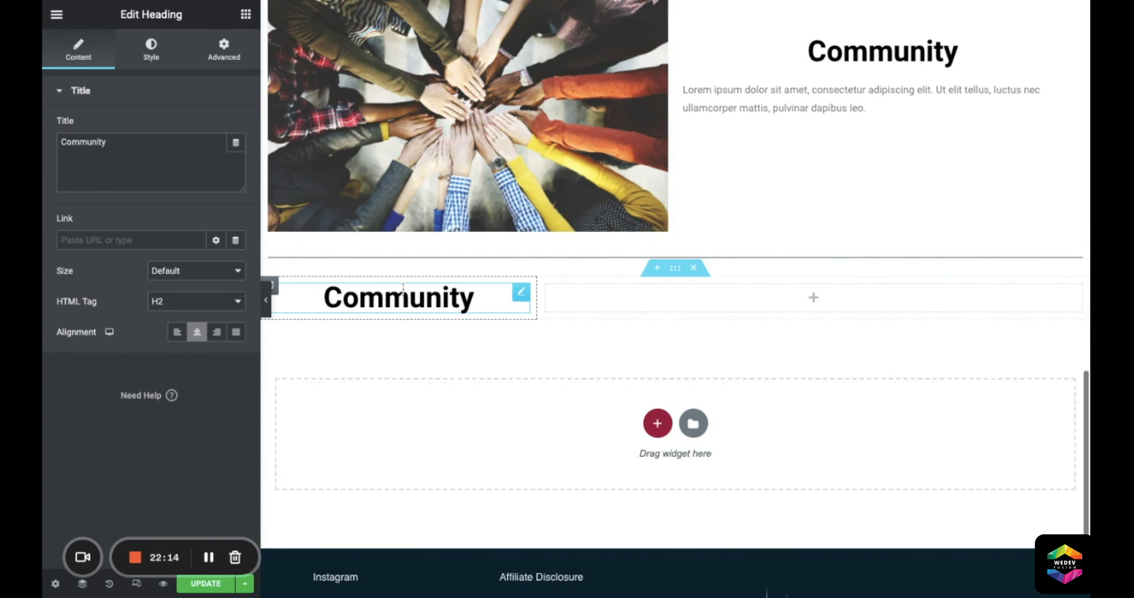
Step: Change the copied heading's text to "Partnerships"
double_click(403, 288)
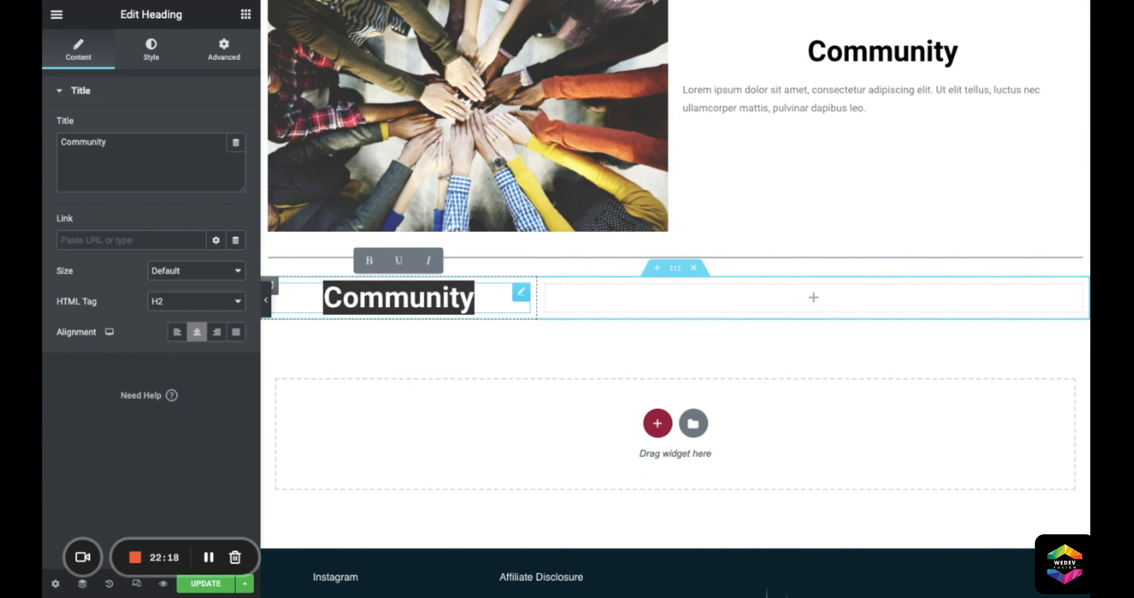
text(Partner)
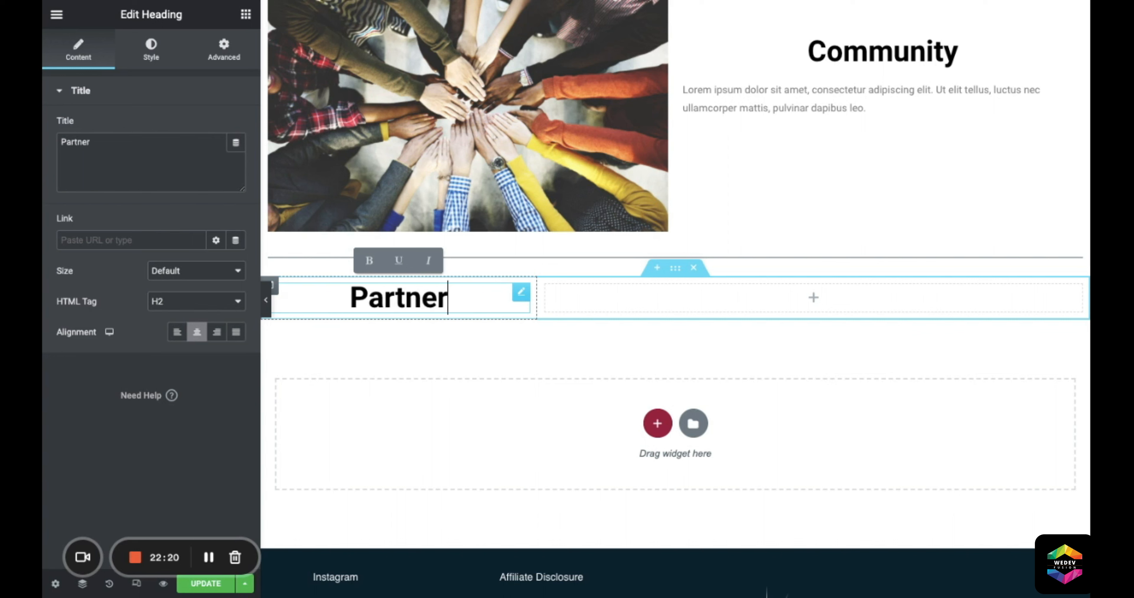
text(ships)
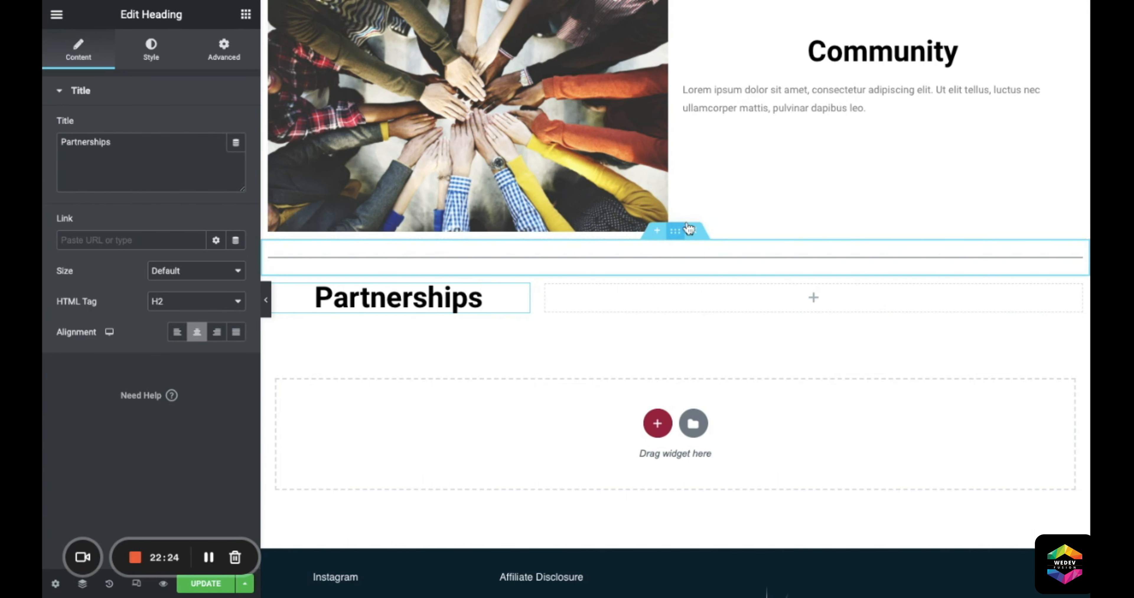
Step: Duplicate the divider section above the Partnerships section and move the copy directly below that section
right_click(689, 229)
click(684, 263)
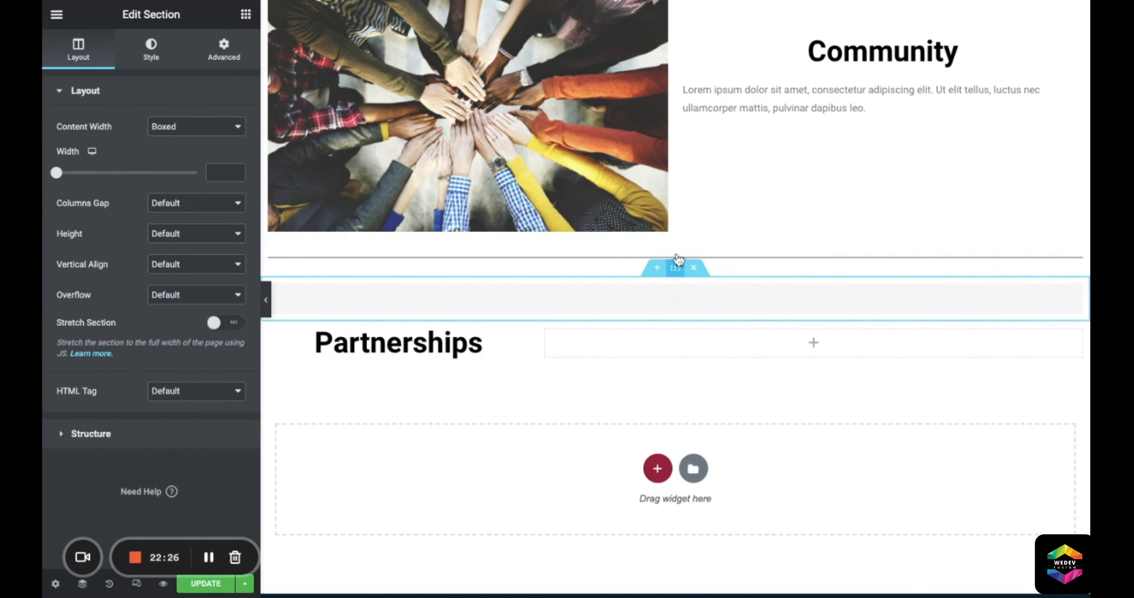
drag(678, 267, 676, 269)
drag(941, 294, 941, 294)
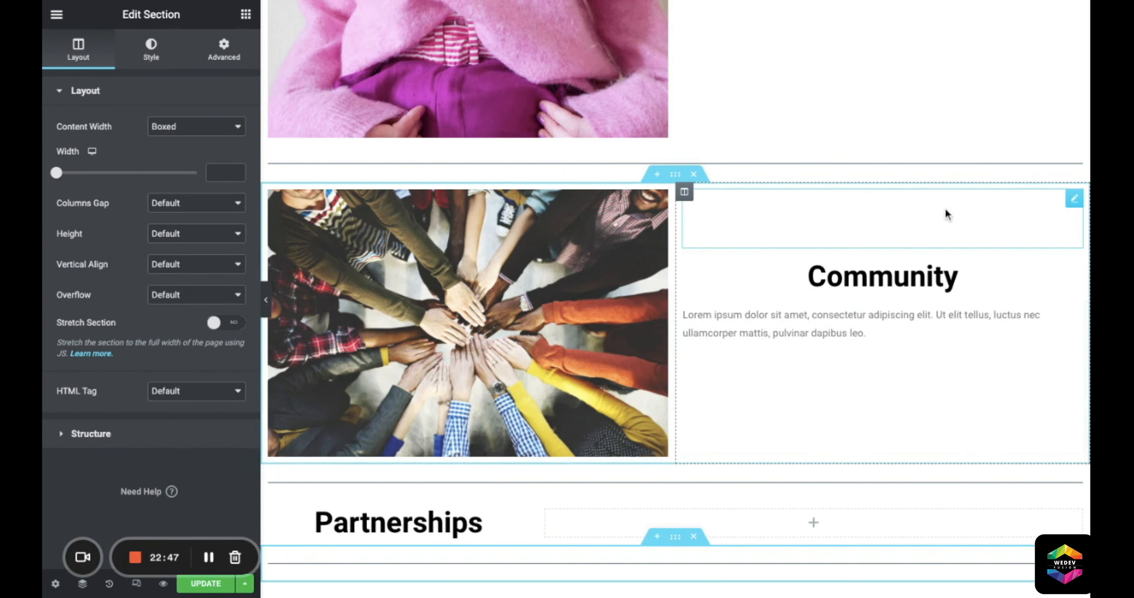
Step: Duplicate the spacer above the Community heading, place the copy above the Partnerships heading, and set its space to 50 px
right_click(907, 221)
click(971, 254)
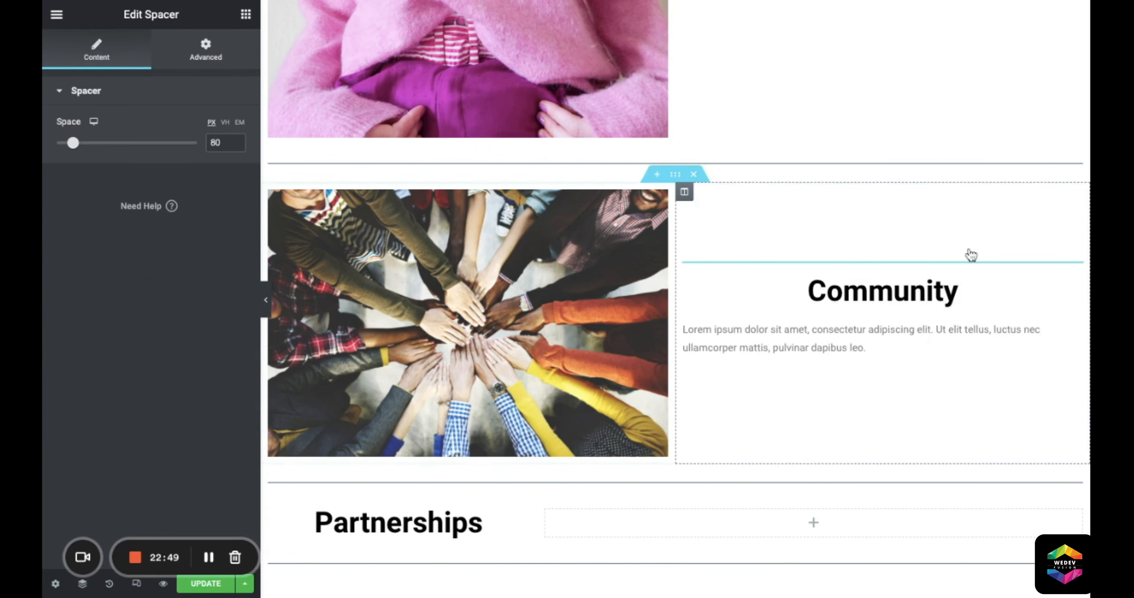
drag(1074, 272, 409, 520)
drag(911, 483, 940, 474)
scroll(939, 475, down, 3)
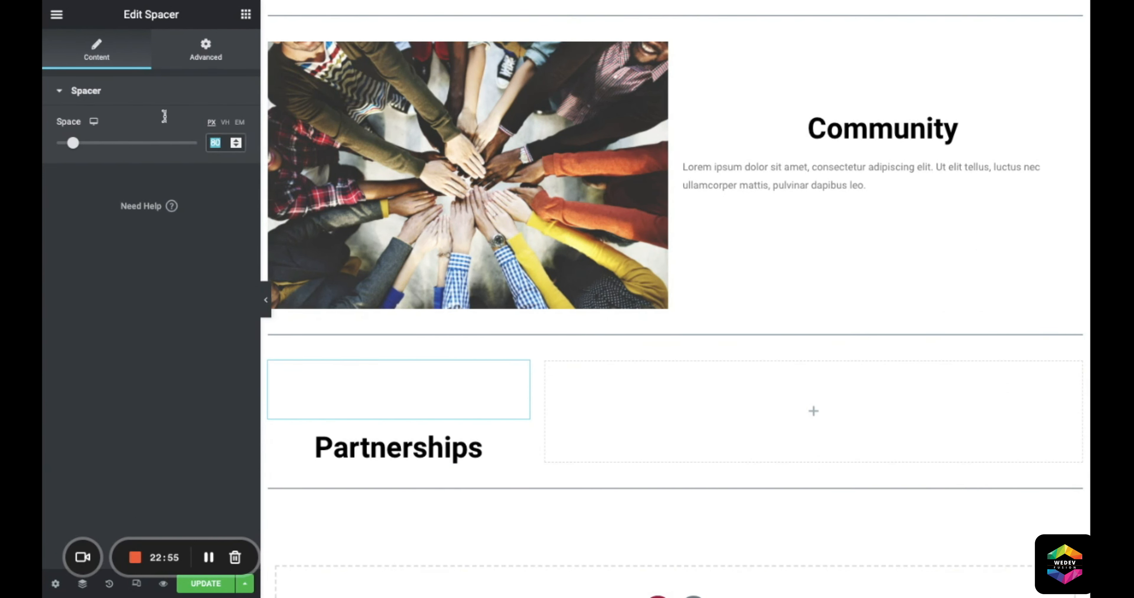
text(50)
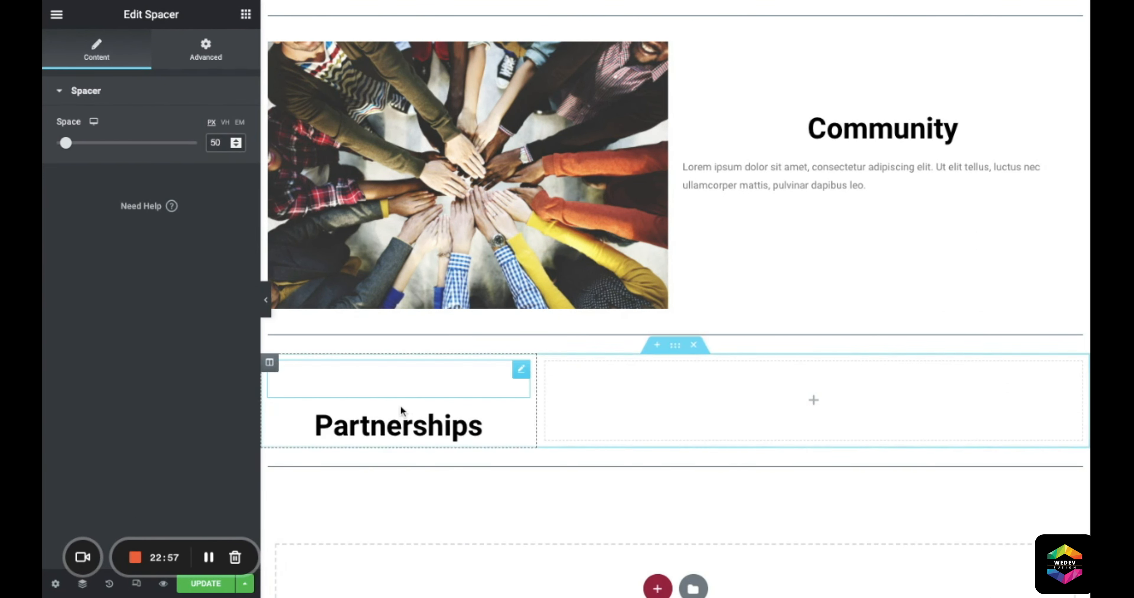
Step: Duplicate the 50 px spacer and place the copy beneath the Partnerships heading in the same column
right_click(401, 411)
click(456, 409)
drag(517, 424, 611, 440)
scroll(611, 440, down, 1)
drag(1075, 381, 478, 373)
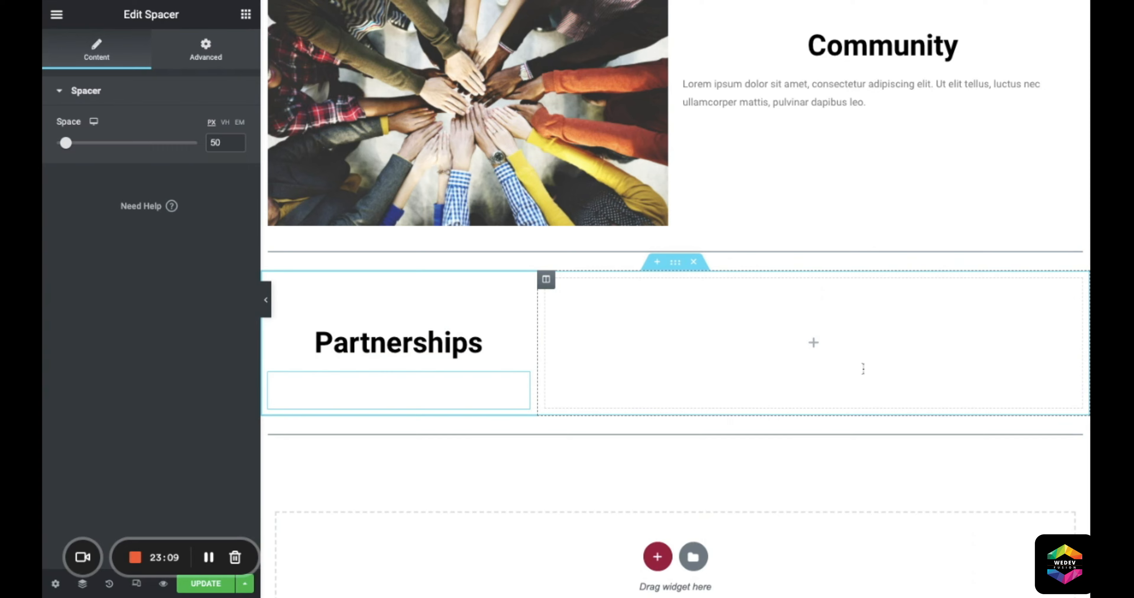
Step: Replace the placeholder text under Who I am with the two paragraphs beginning "Living lighter and easier is the future" and "Choosing wisely about the food"
scroll(924, 387, down, 5)
scroll(924, 387, up, 3)
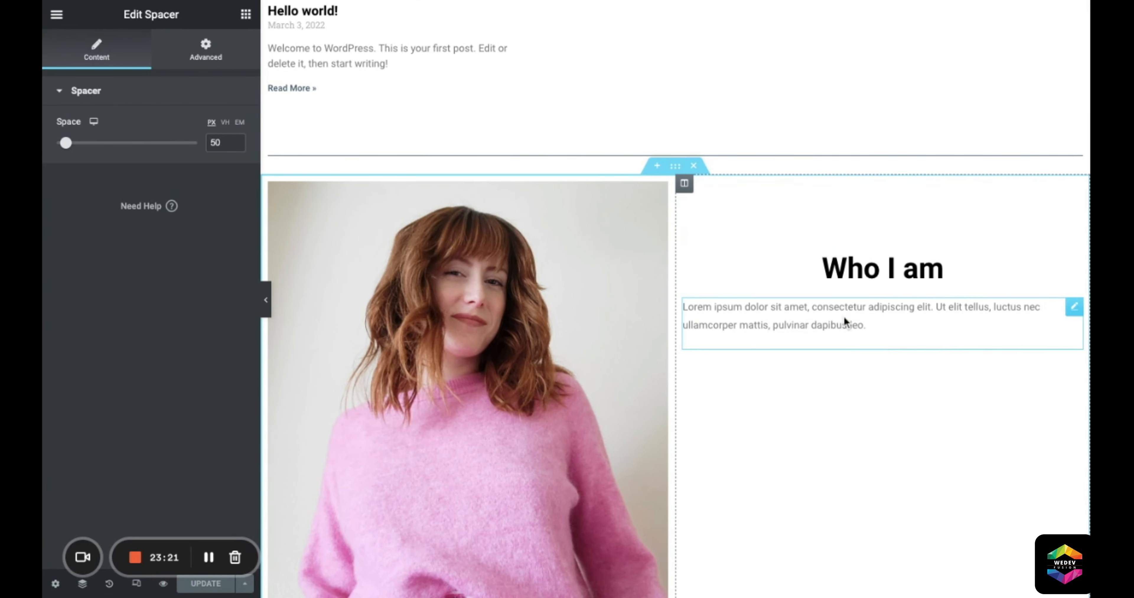
click(844, 316)
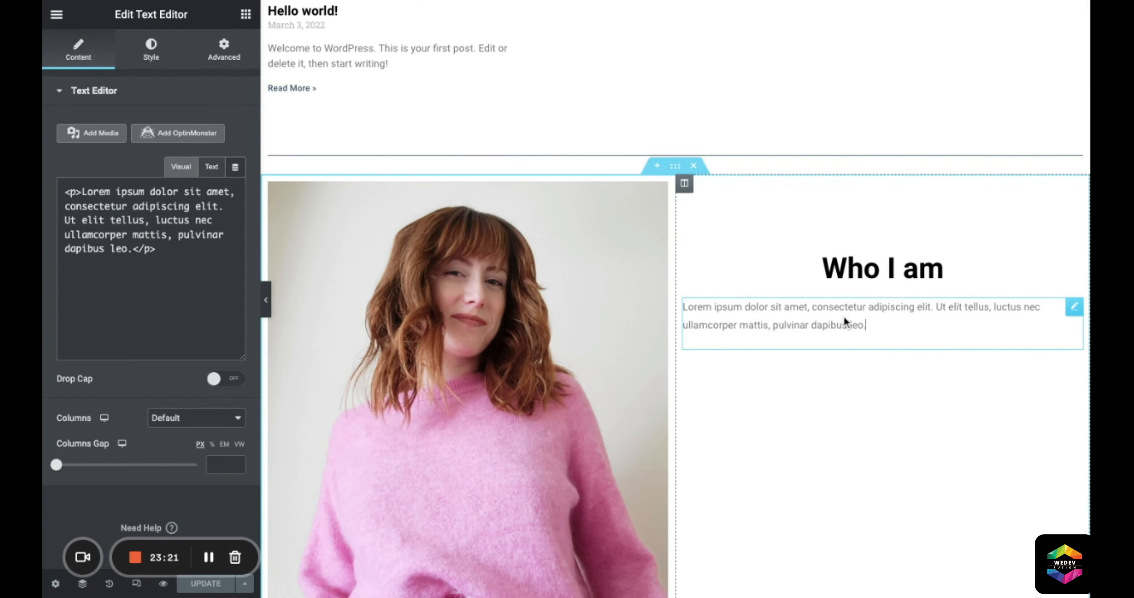
key(ctrl+a)
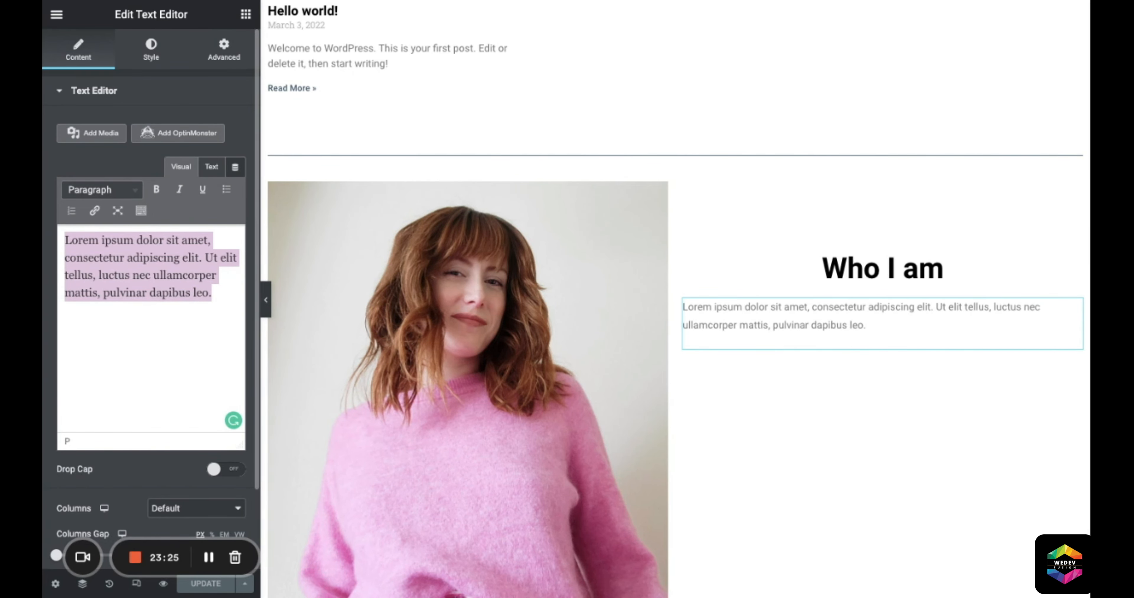
scroll(826, 488, down, 10)
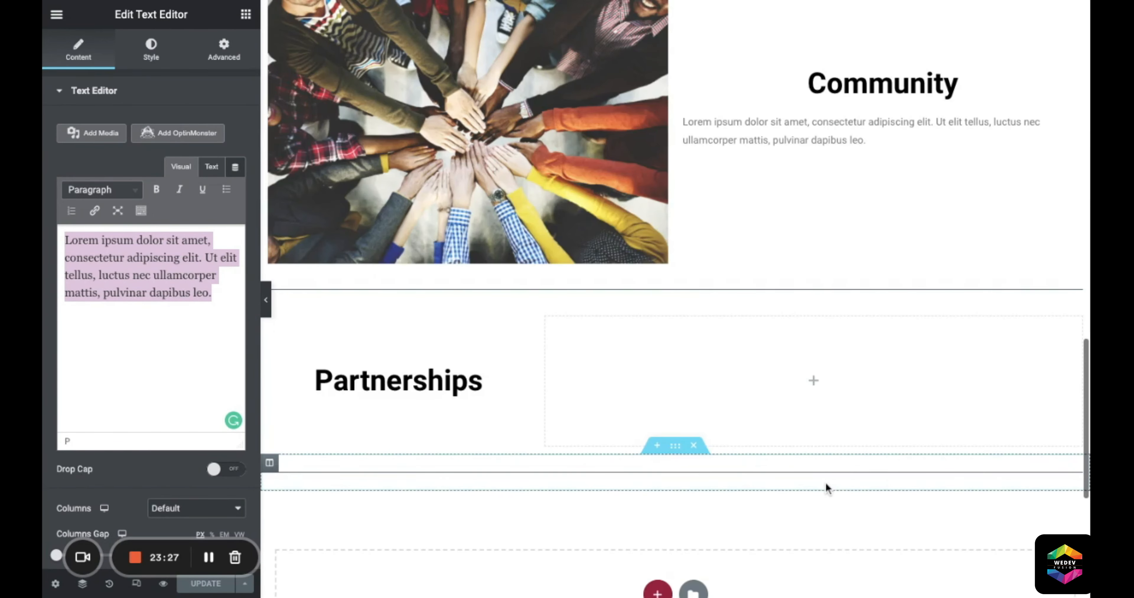
scroll(827, 488, up, 6)
scroll(827, 489, up, 3)
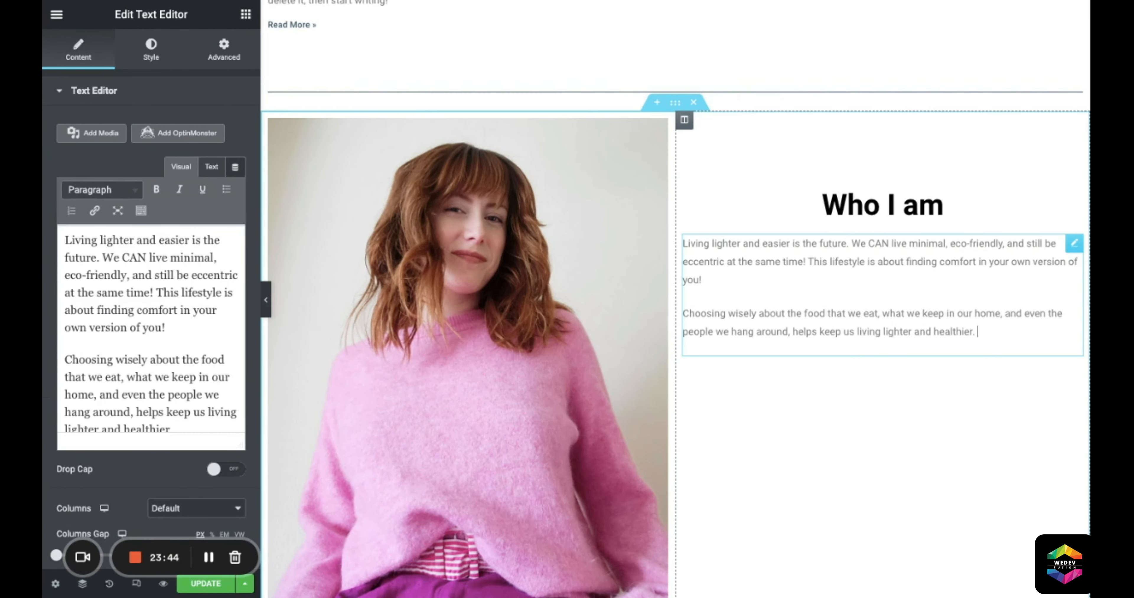
Step: Set the text color of the paragraphs under Who I am to black, #000000
click(151, 51)
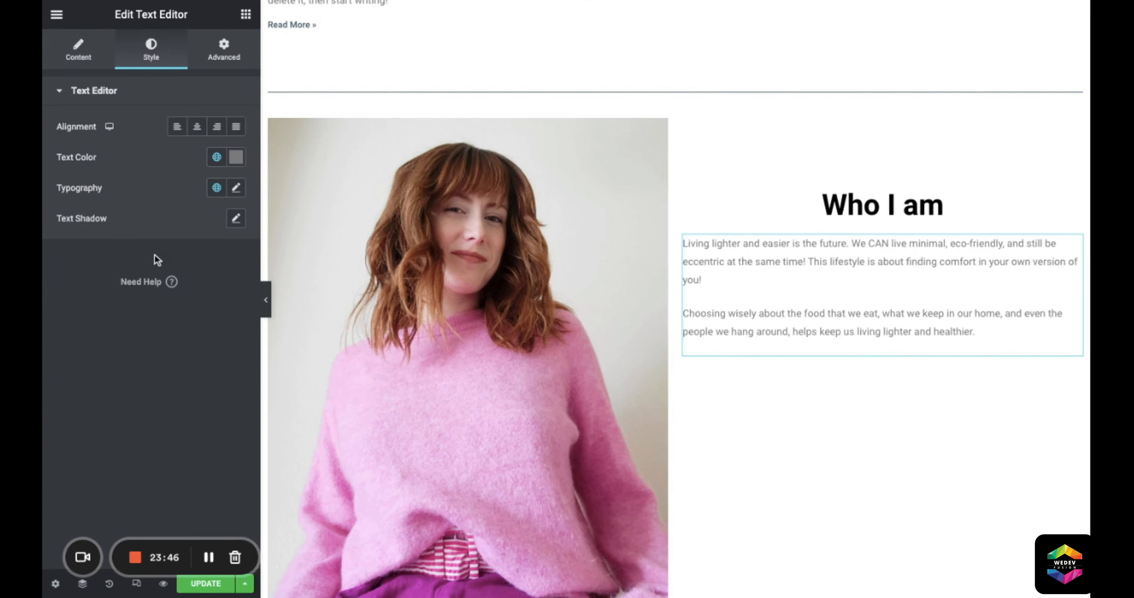
click(236, 157)
click(84, 326)
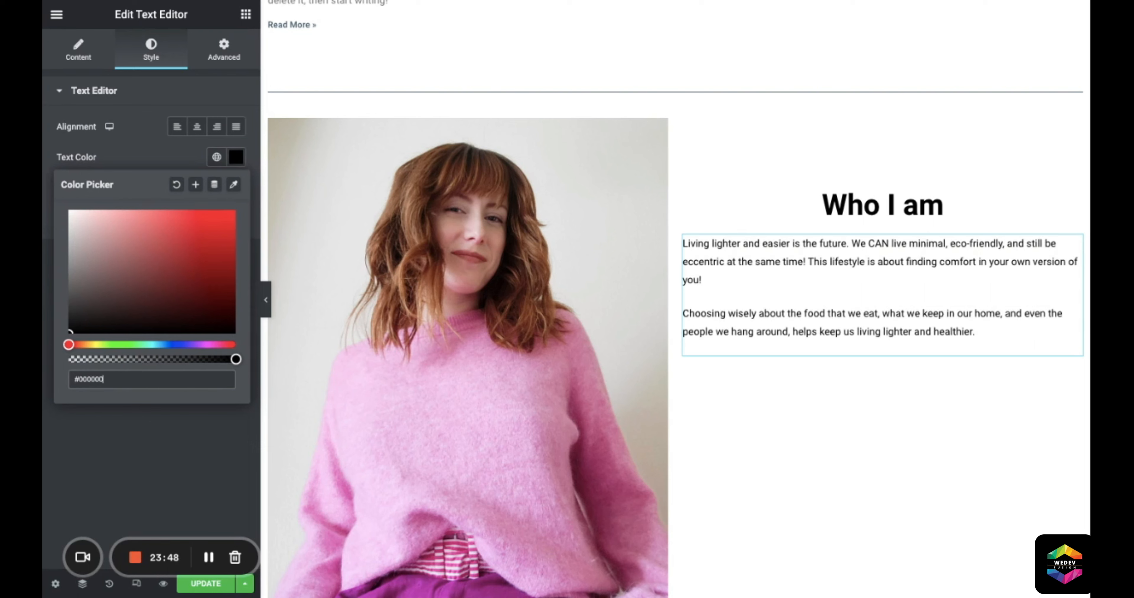
click(123, 136)
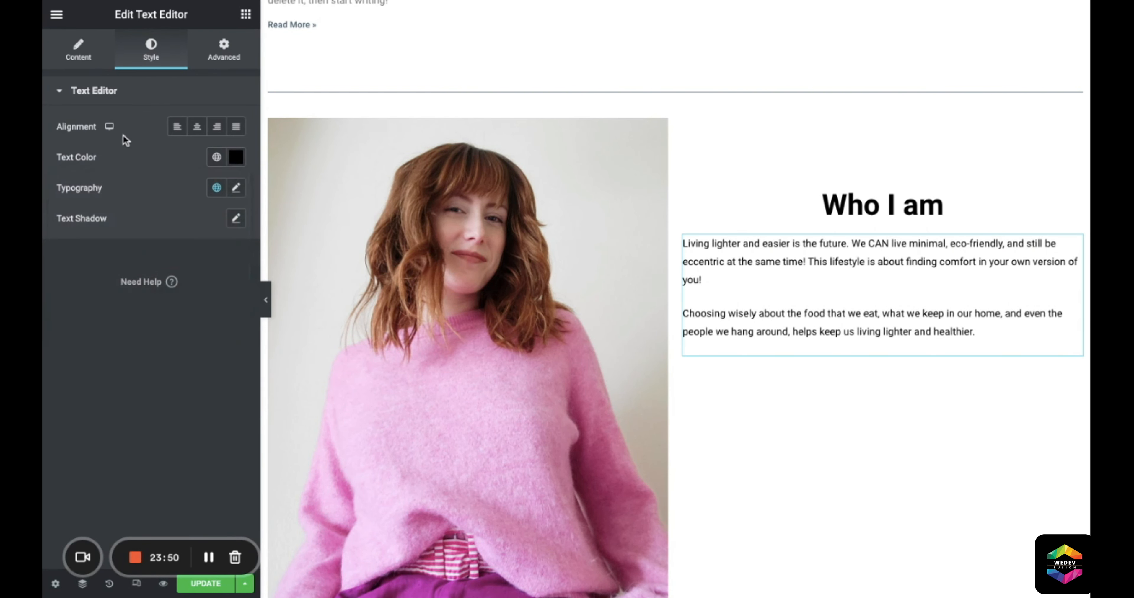
Step: Set the text color of the paragraphs under the Community heading to #000000
scroll(990, 458, down, 10)
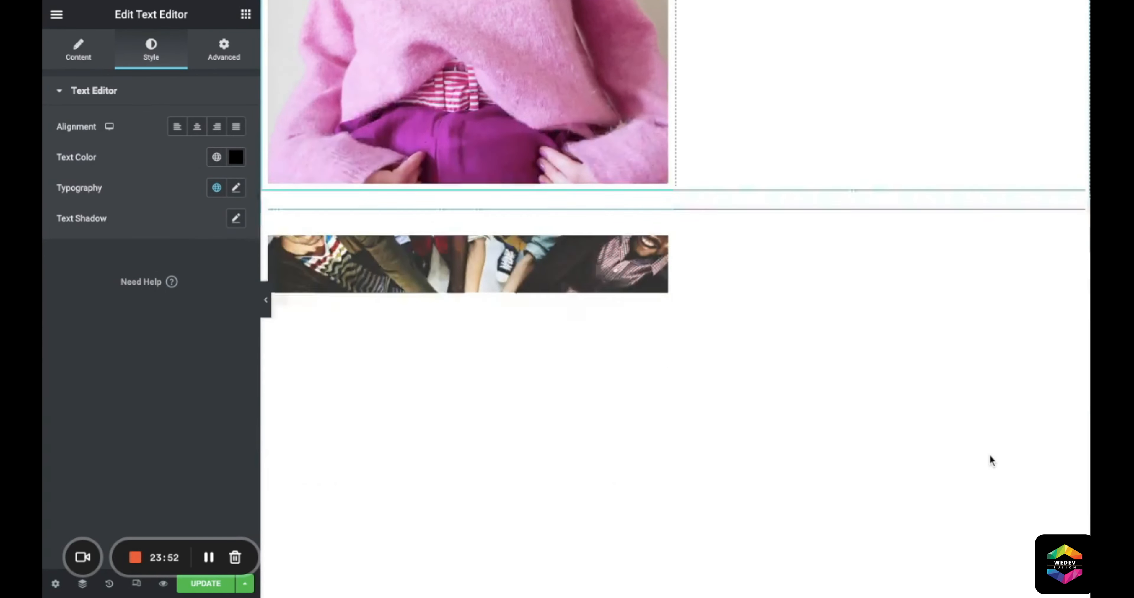
click(871, 403)
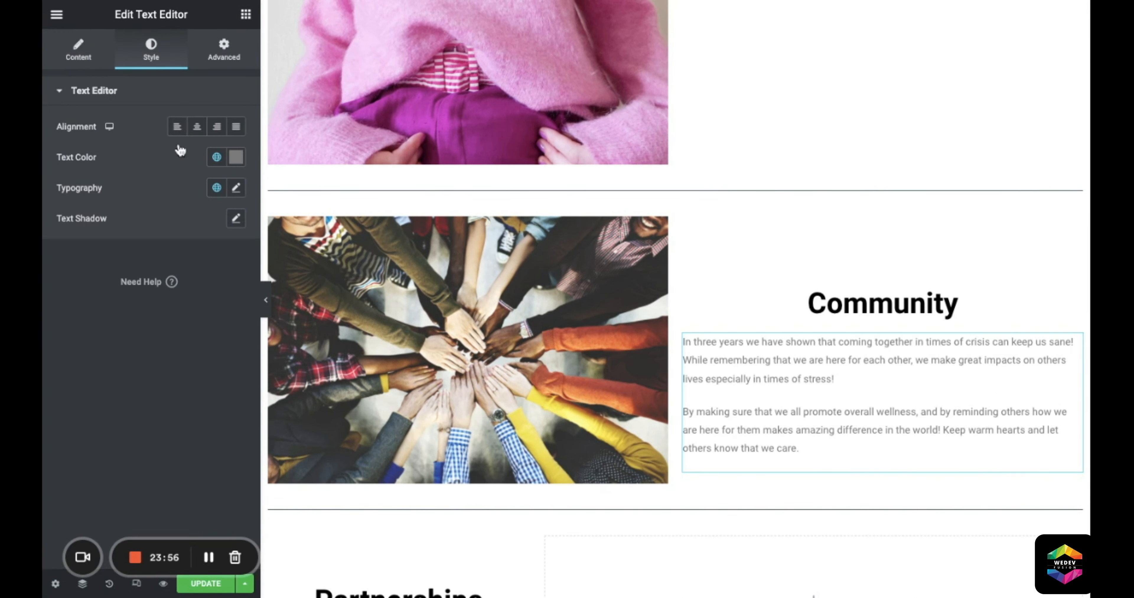
click(236, 157)
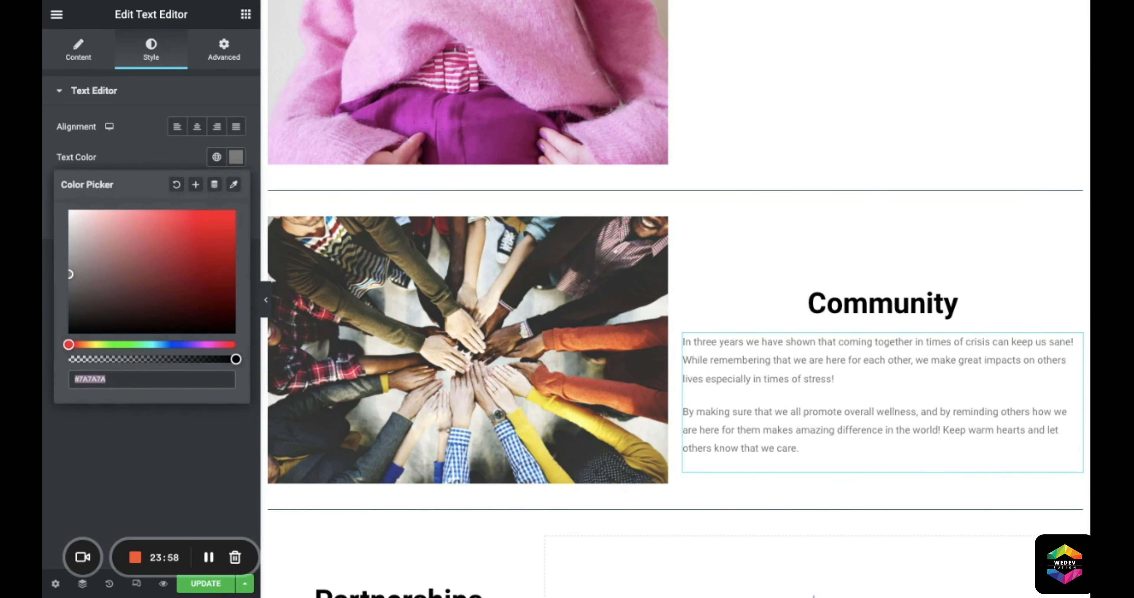
text(#000000)
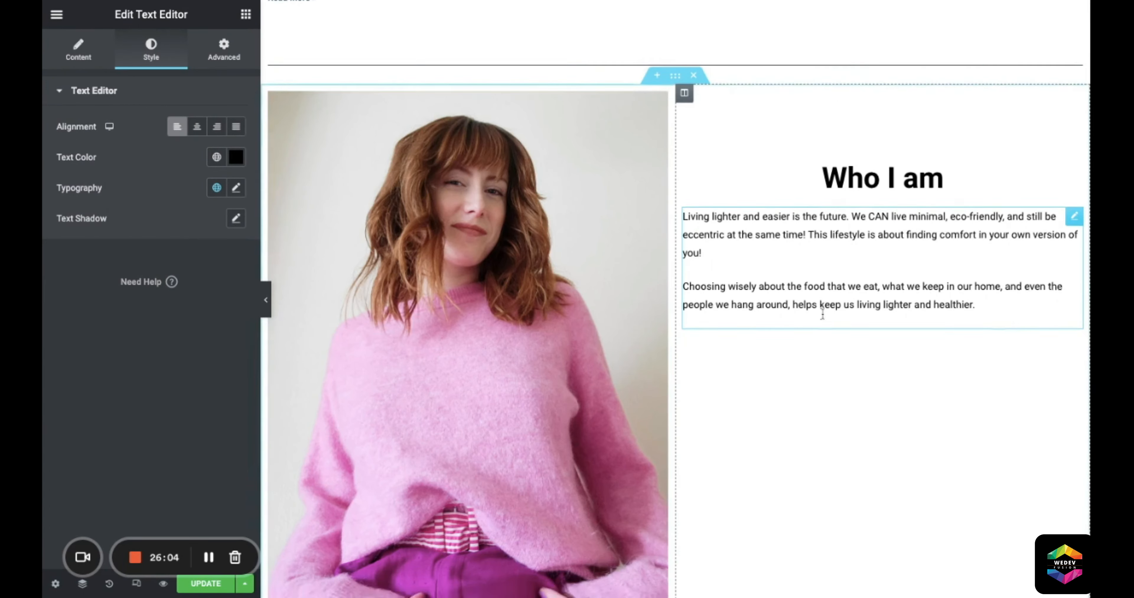
Step: Set the font size of the paragraphs under Who I am to 16 px
scroll(839, 48, down, 5)
click(236, 188)
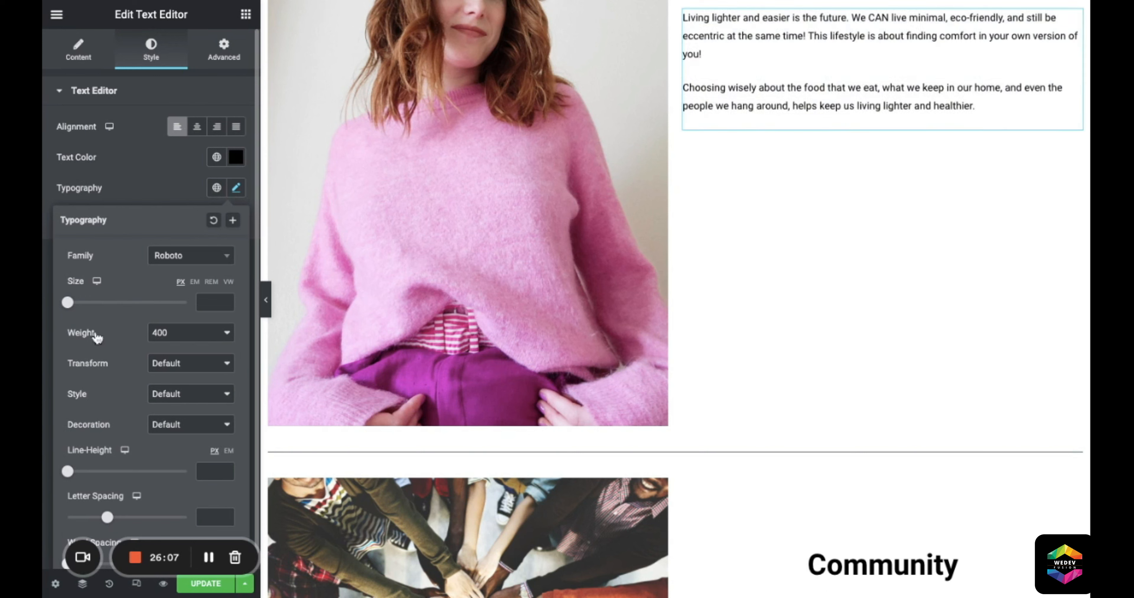
key(Up)
key(Up)
key(Up)
key(BackSpace)
text(16)
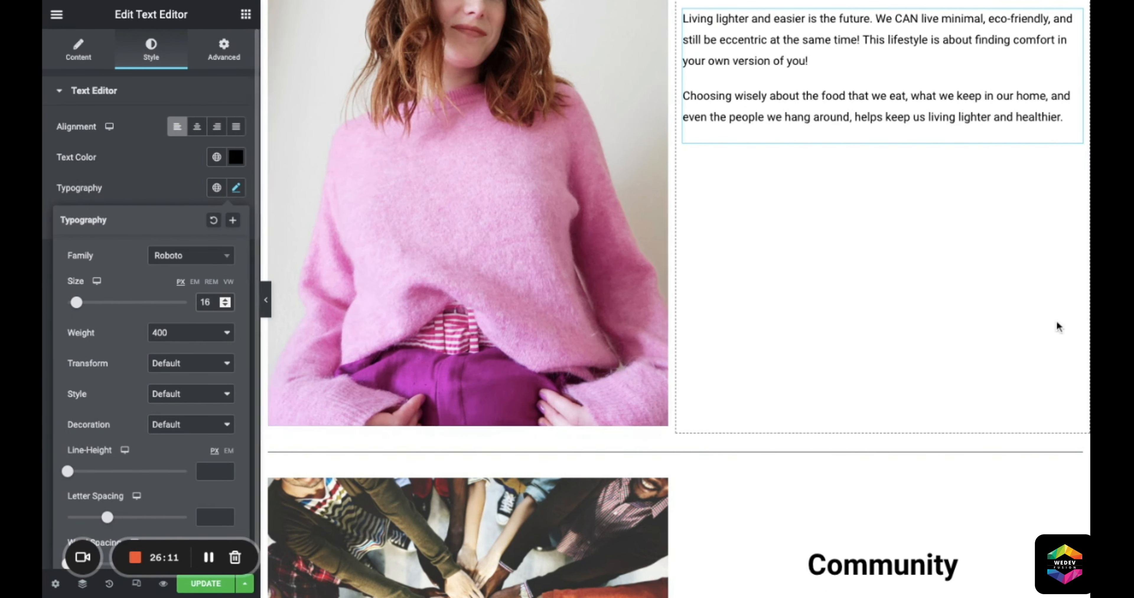
Step: Set the font size of the Community paragraphs to 16 px
scroll(1058, 326, up, 4)
scroll(1056, 320, down, 5)
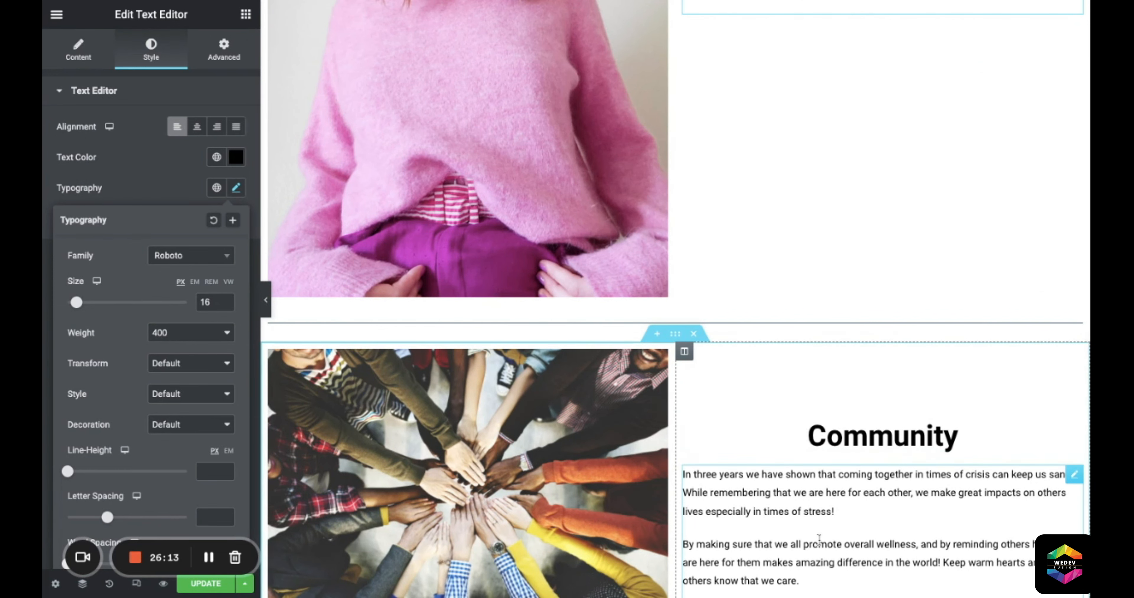
click(236, 187)
click(210, 302)
text(16)
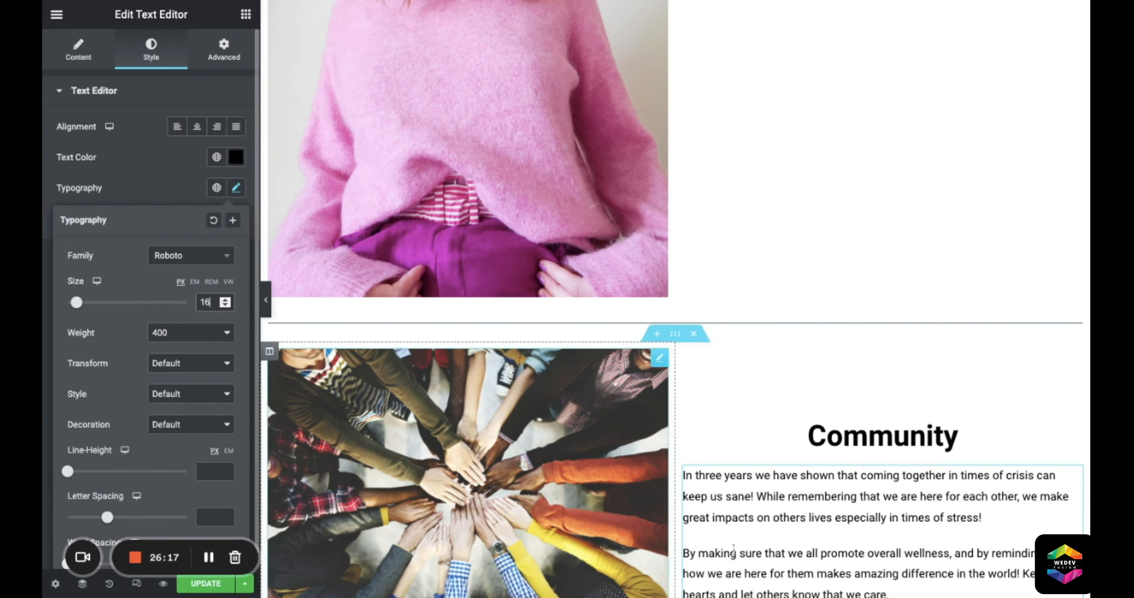
scroll(732, 548, down, 10)
scroll(733, 550, up, 20)
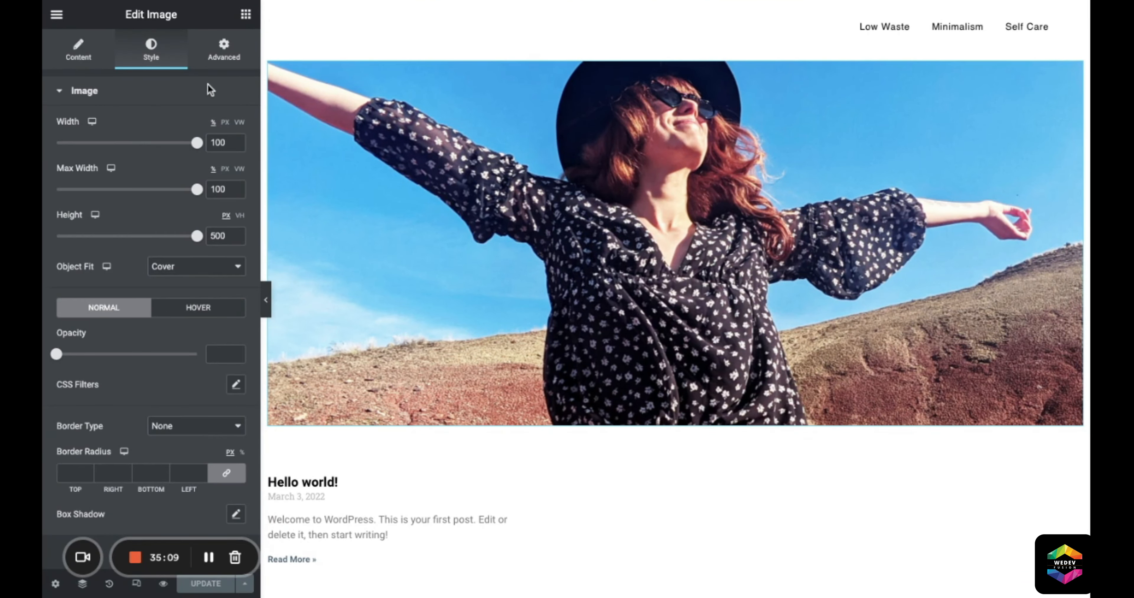
scroll(753, 495, down, 10)
scroll(752, 489, down, 10)
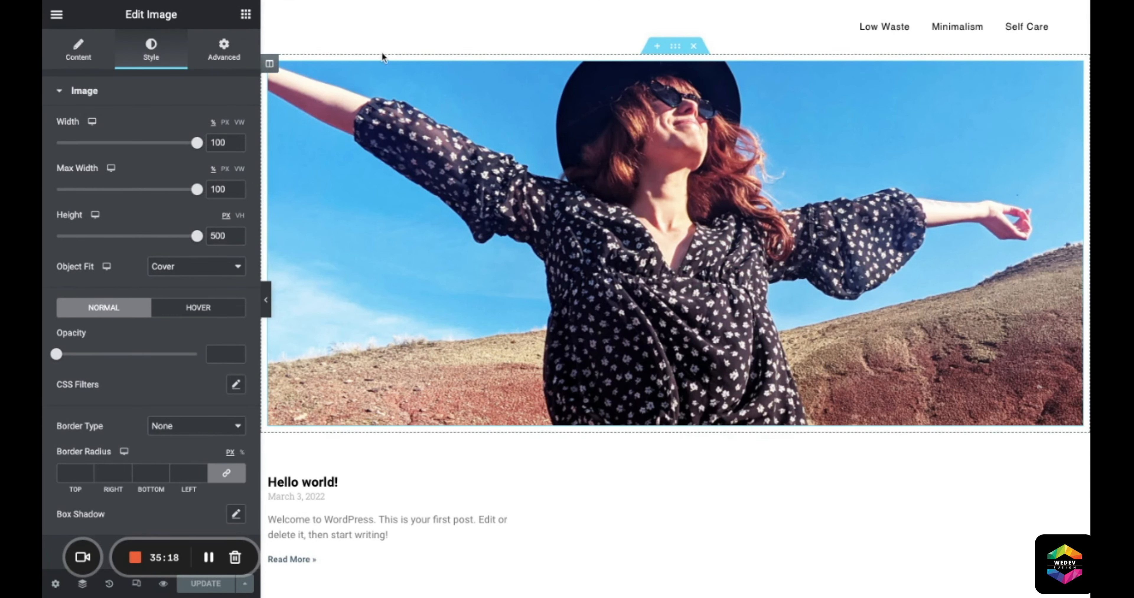
scroll(625, 440, down, 3)
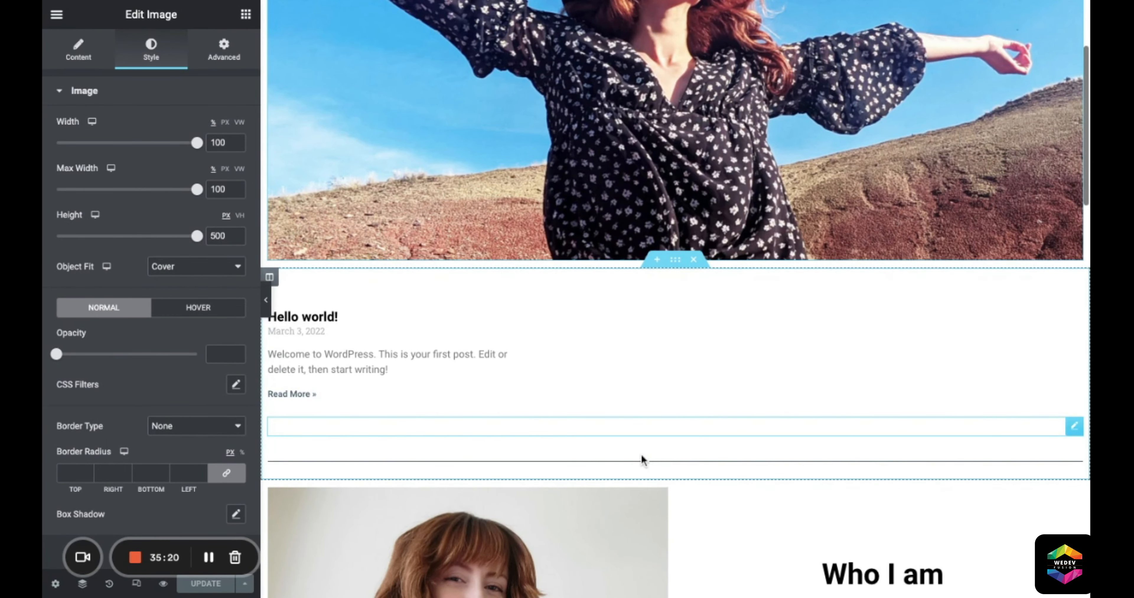
Step: Give the column holding the seated woman's photo beside Living Easier a solid border with width 1 and radius 1 on all sides
scroll(335, 283, up, 3)
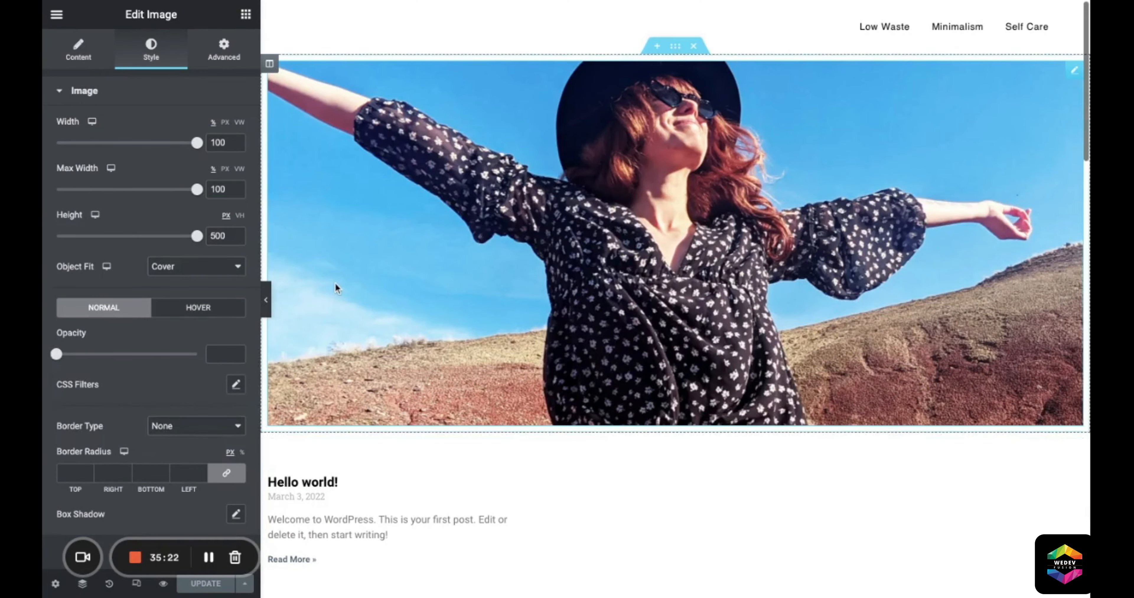
scroll(568, 534, down, 4)
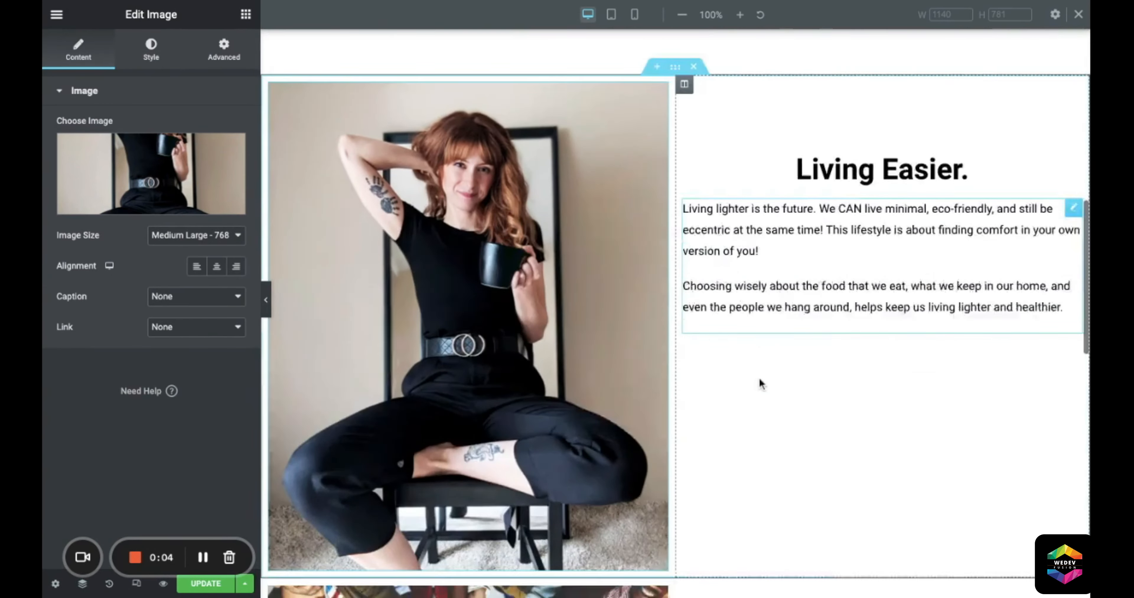
scroll(759, 377, down, 1)
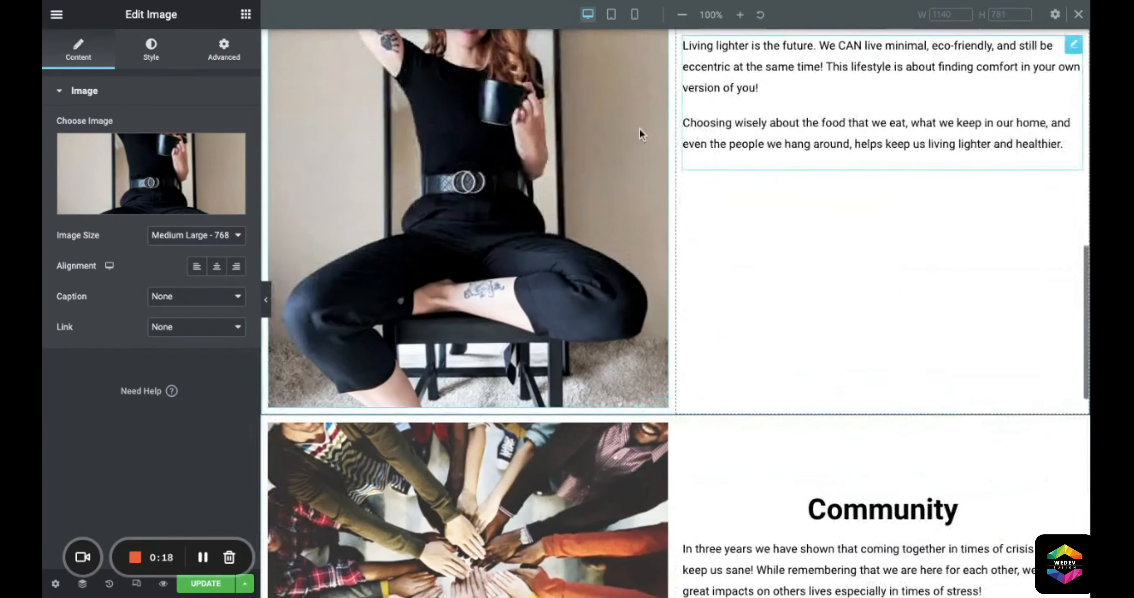
scroll(640, 129, up, 5)
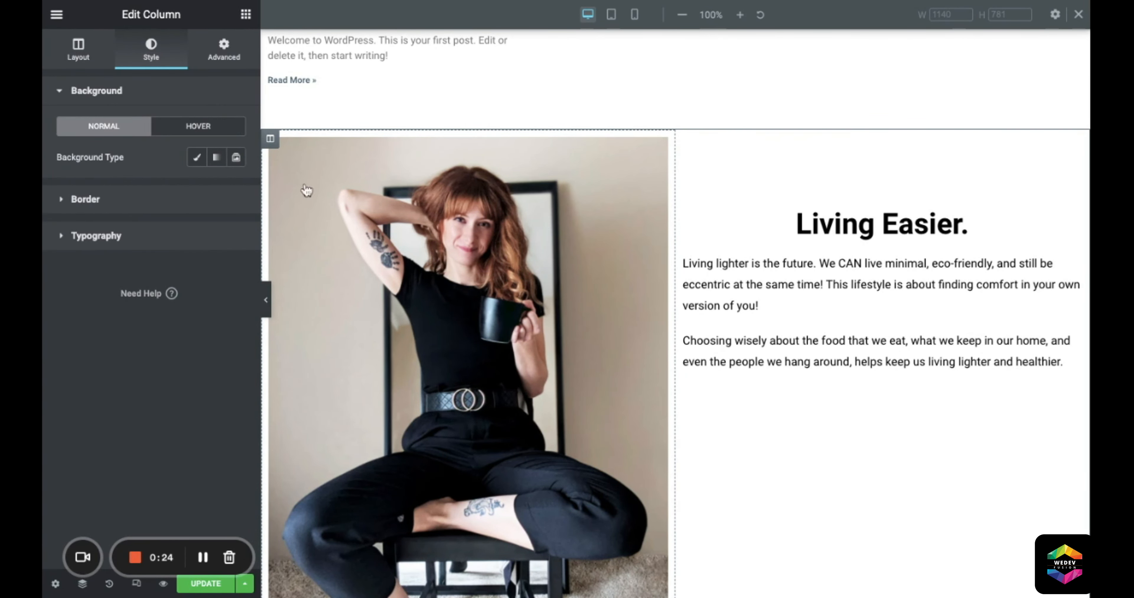
click(85, 198)
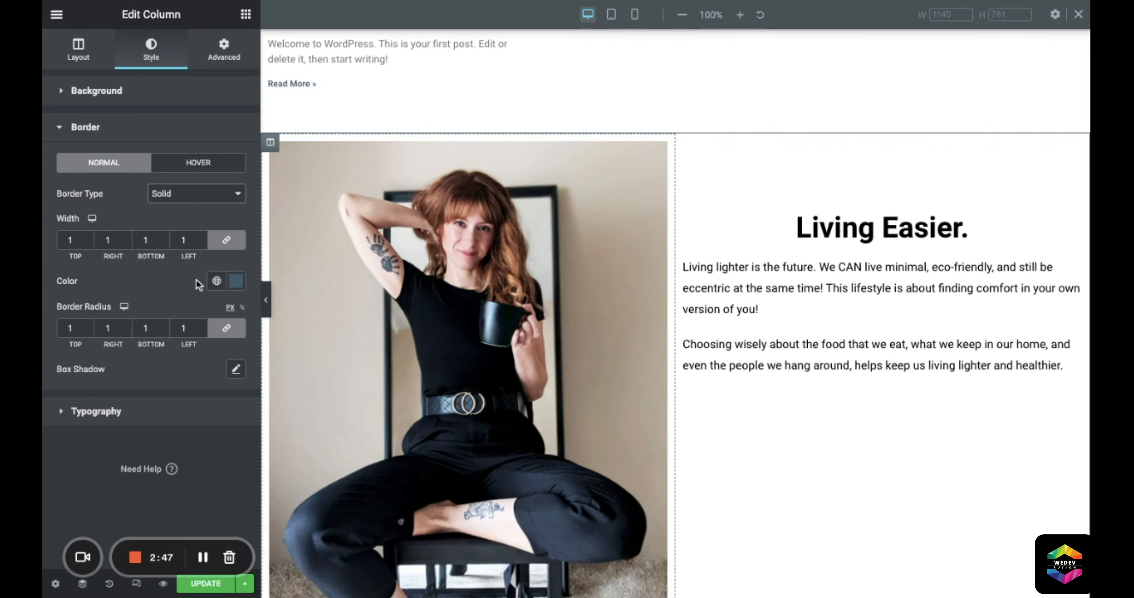
Step: Unlink the border radius values of the seated woman's photo column and set all four corners to 0
click(226, 328)
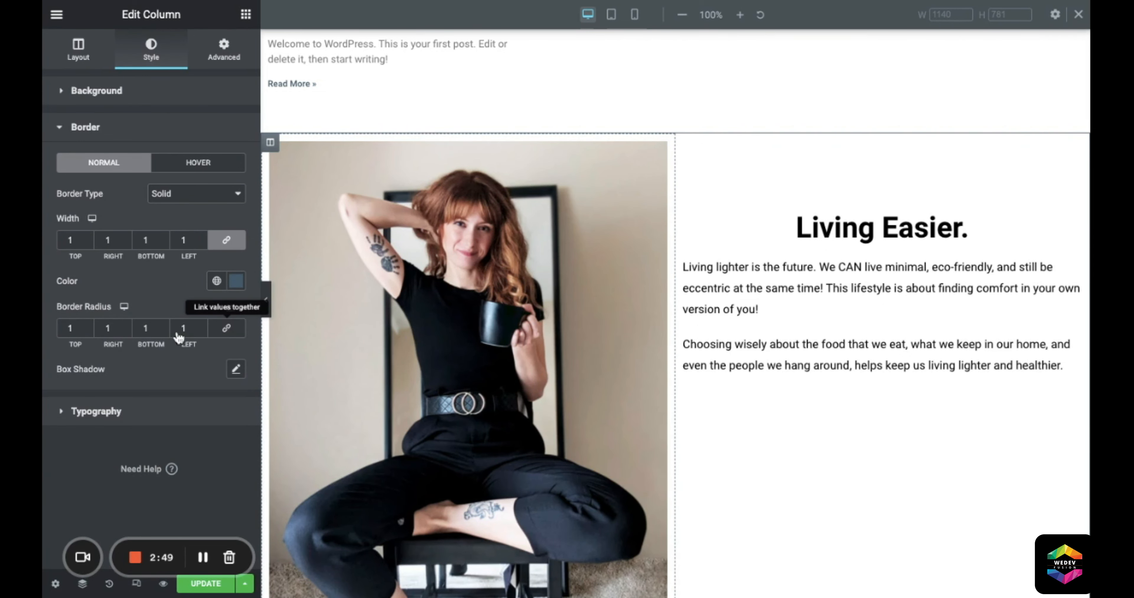
click(227, 328)
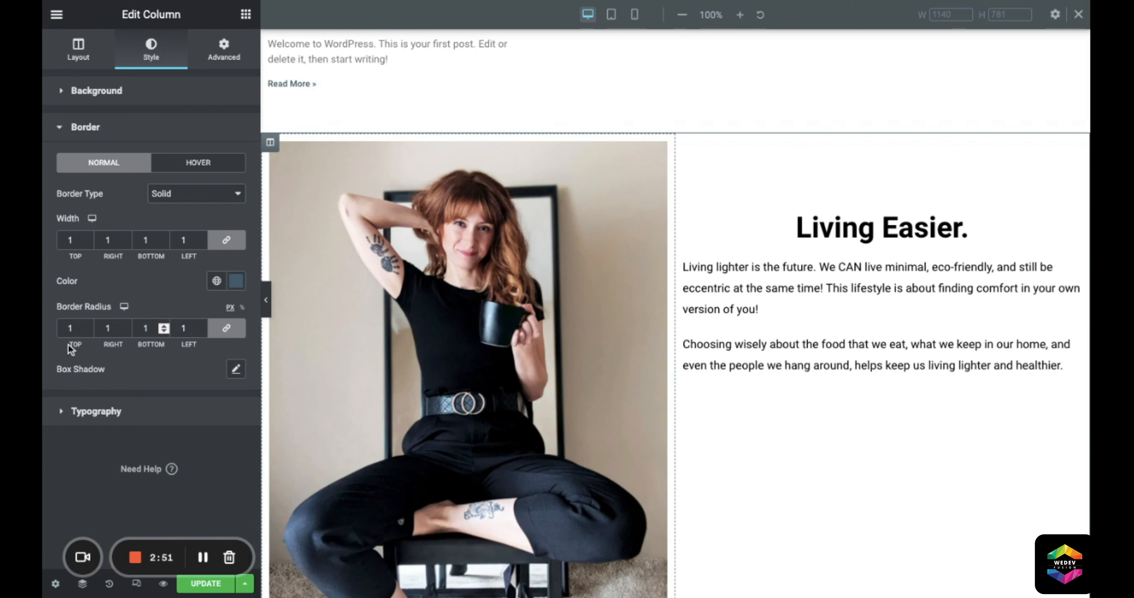
click(226, 328)
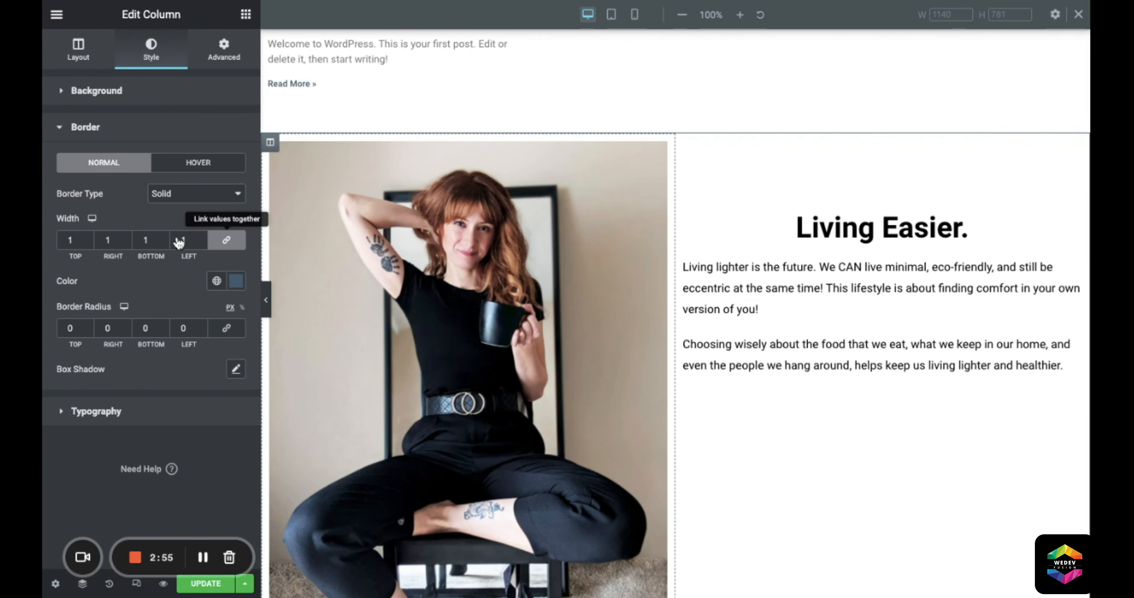
Step: Unlink the border widths of the seated woman's photo column and set the right width to 2
text(2)
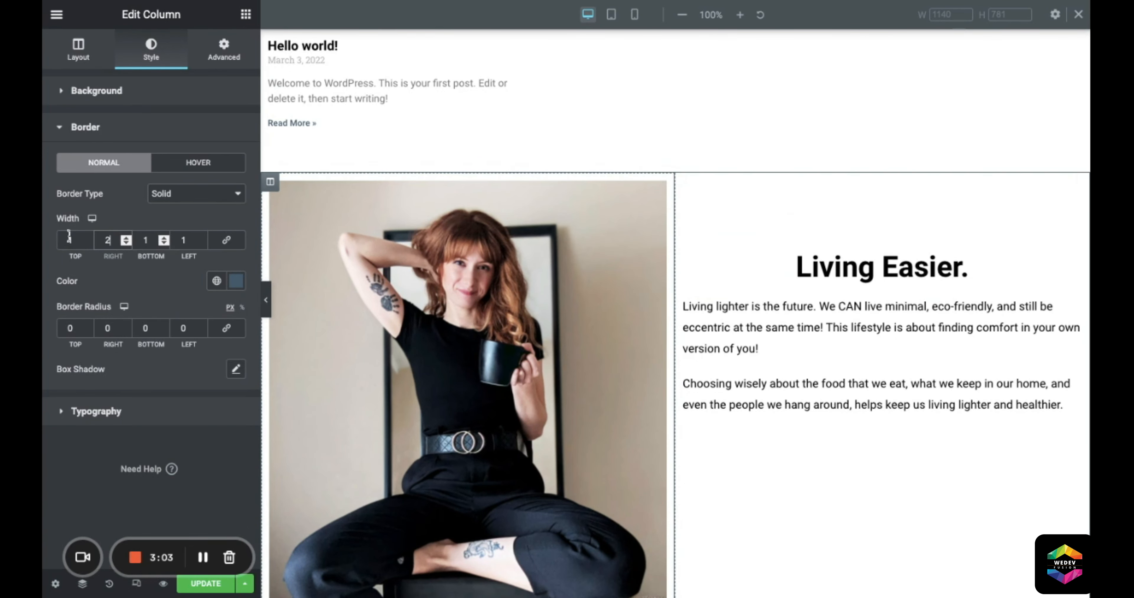
key(BackSpace)
text(1)
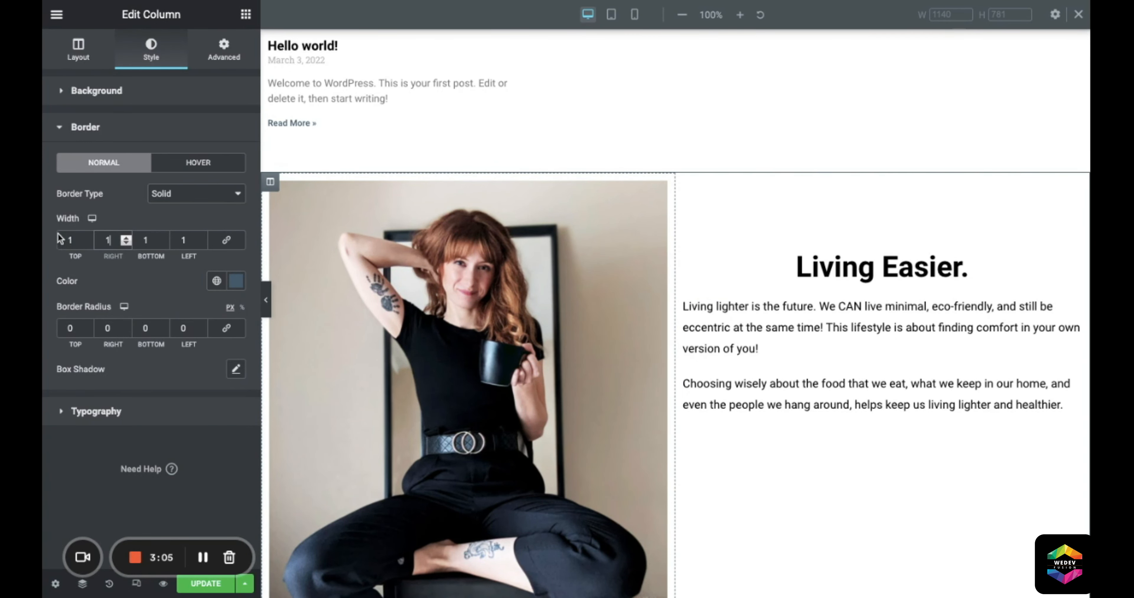
key(BackSpace)
text(2)
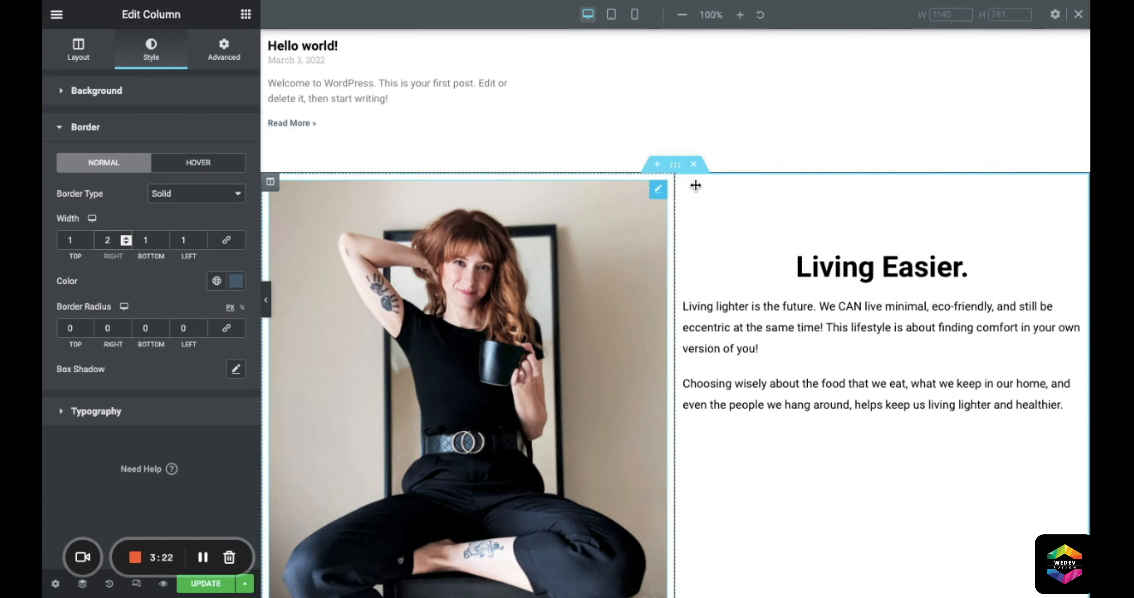
Step: Give the image column beside the Community text a solid border in the color #44586a
scroll(703, 198, down, 5)
scroll(703, 198, up, 4)
scroll(703, 198, down, 7)
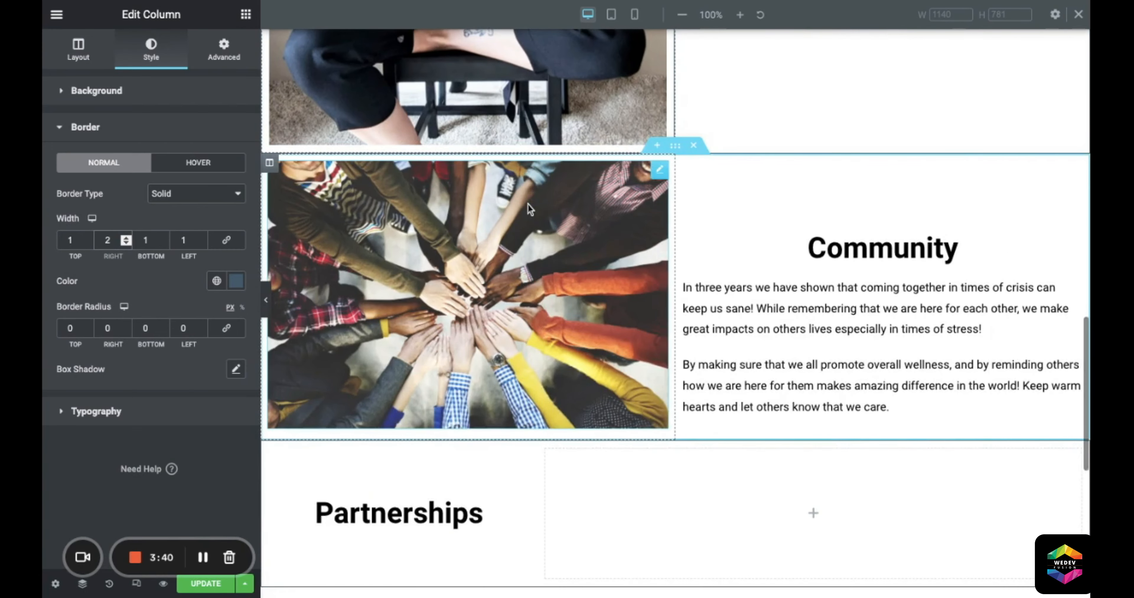
scroll(527, 205, up, 1)
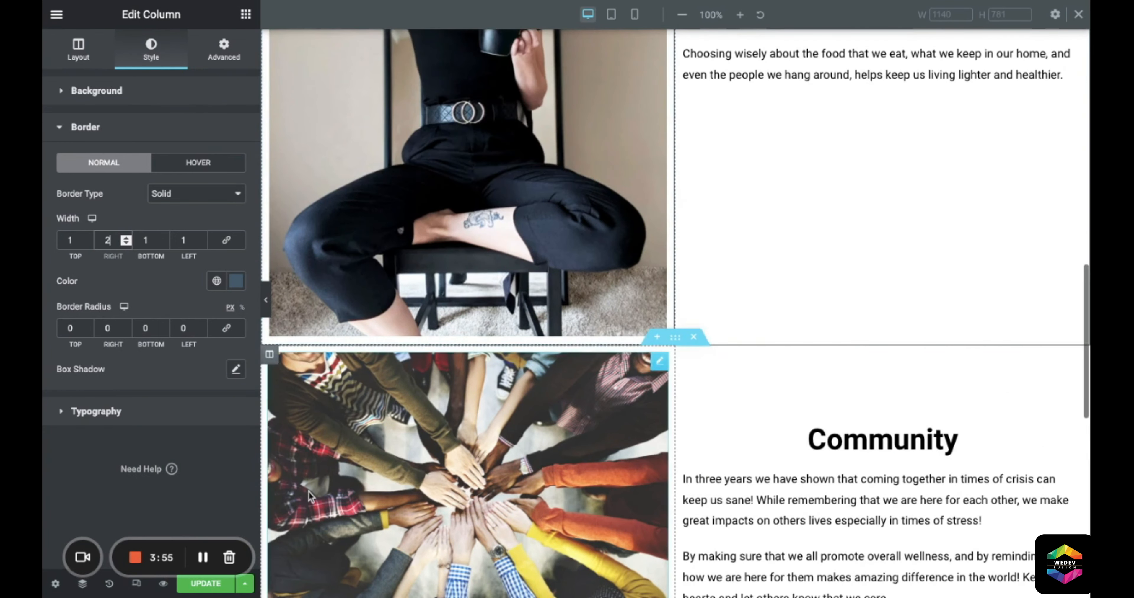
click(269, 355)
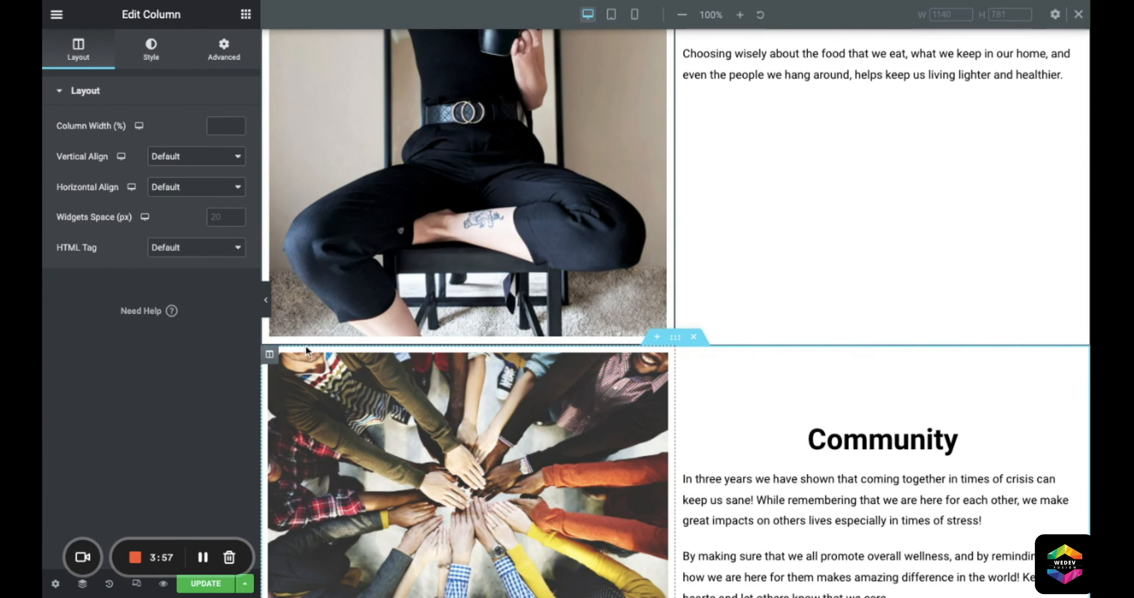
scroll(272, 409, down, 2)
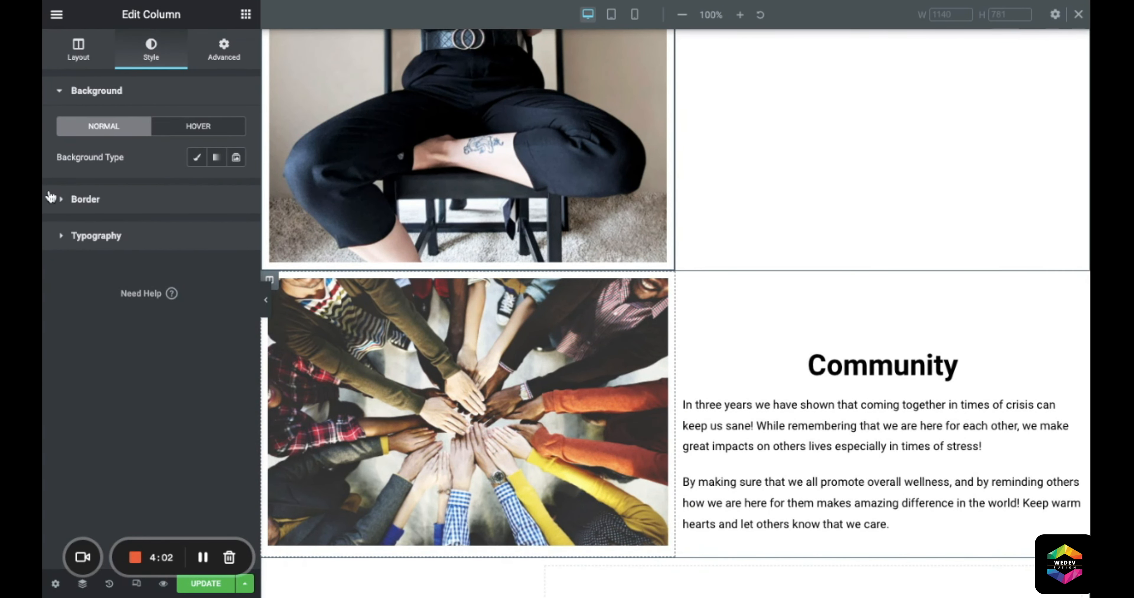
click(51, 198)
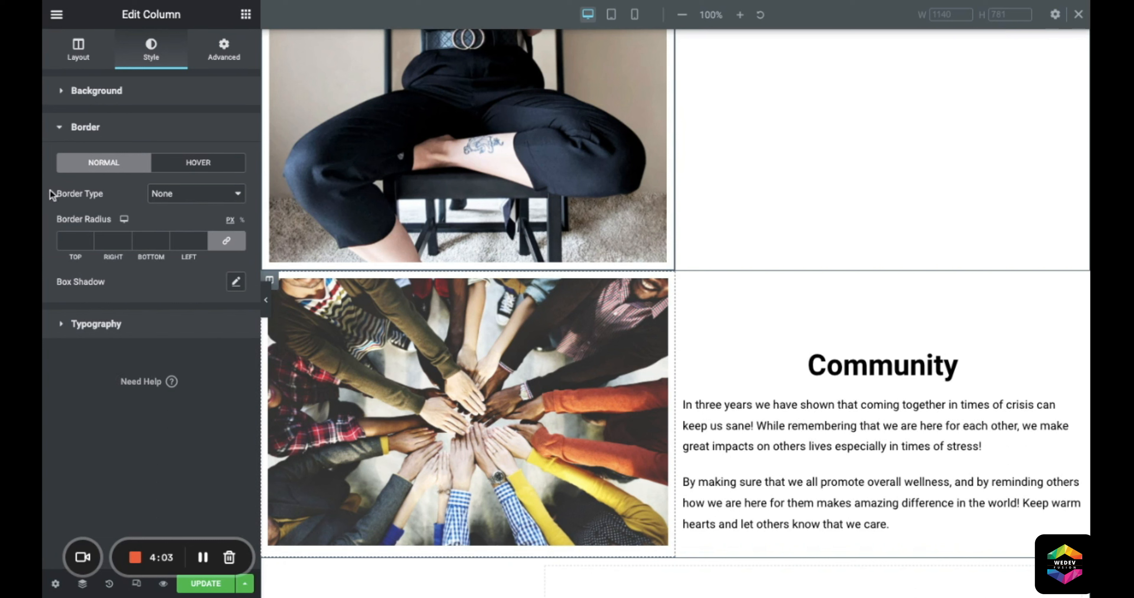
click(135, 201)
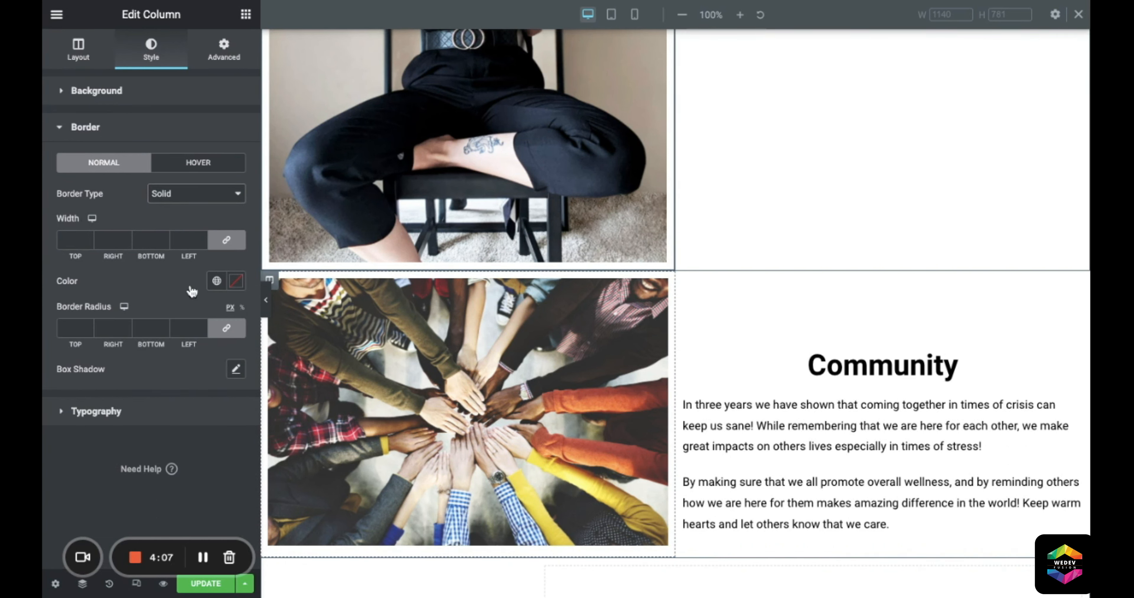
click(236, 281)
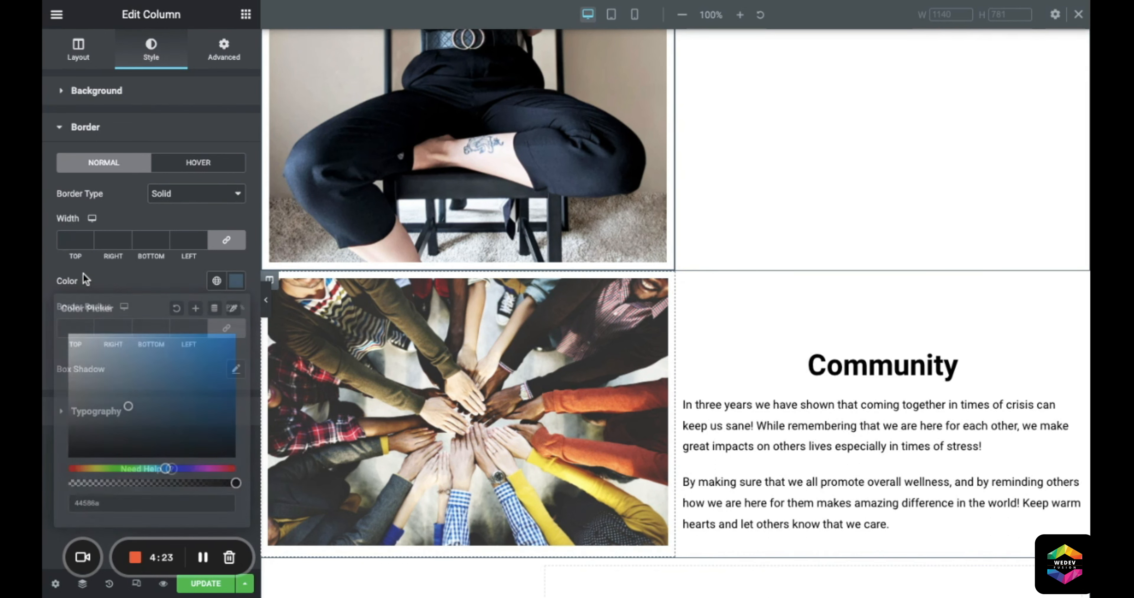
Step: Unlink the Community image column's border widths and set the right to 2 and the other sides to 0
click(226, 240)
click(126, 237)
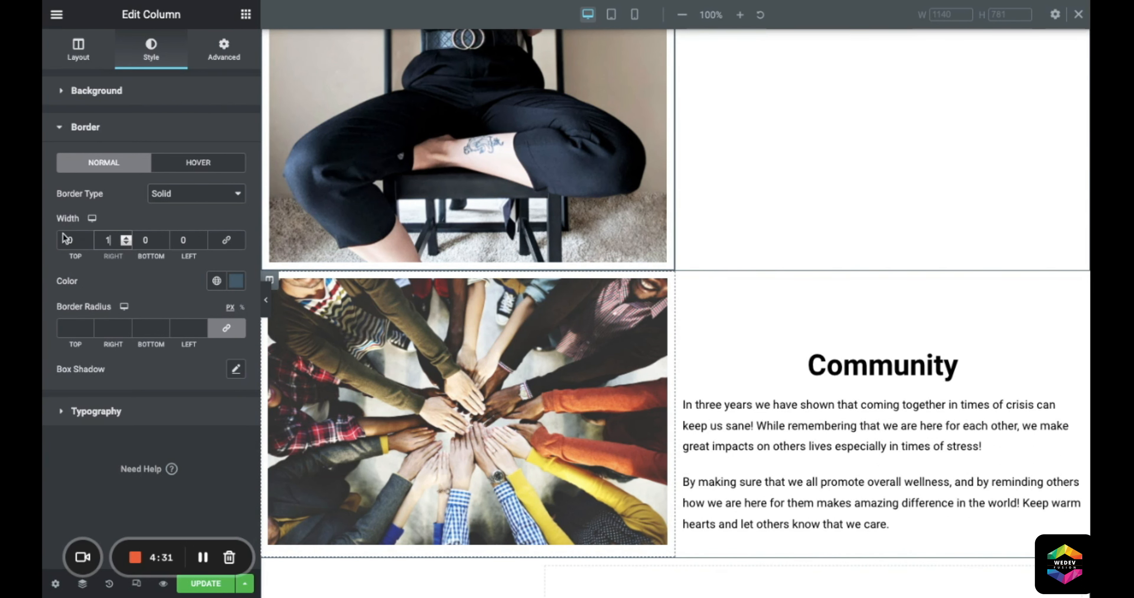
key(Up)
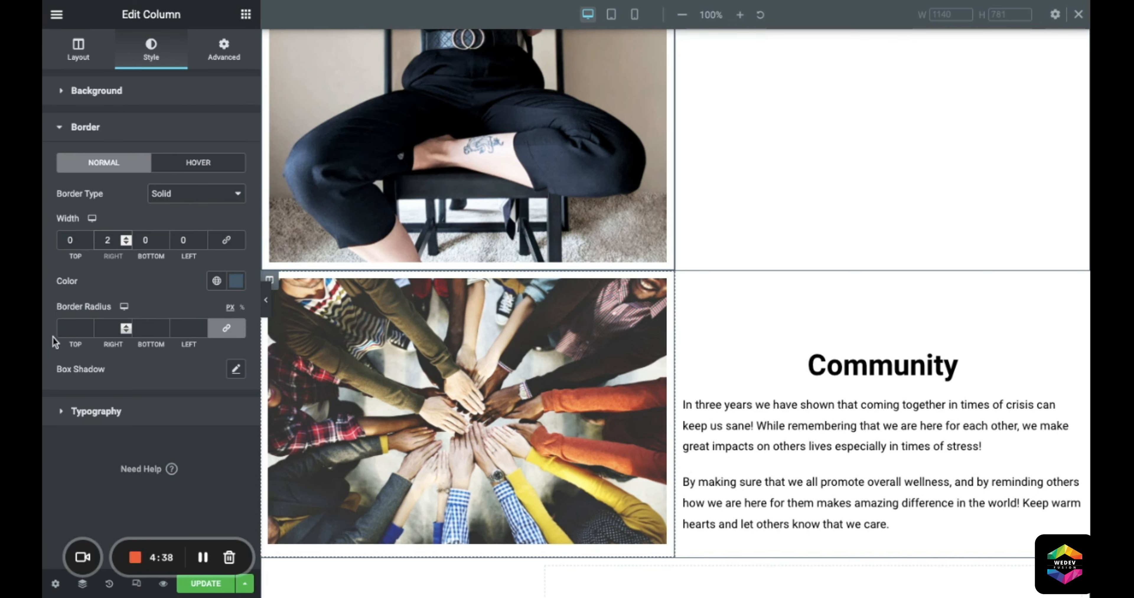
Step: Unlink the Community image column's border radius values and set the right to 1 and the others to 0
click(226, 329)
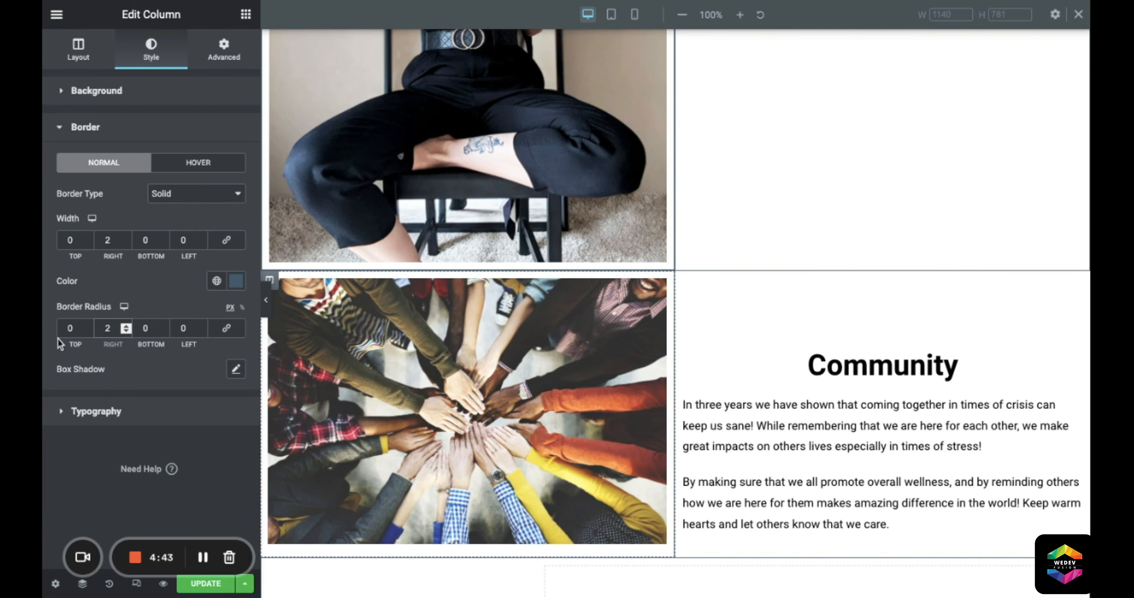
key(Down)
scroll(568, 373, down, 5)
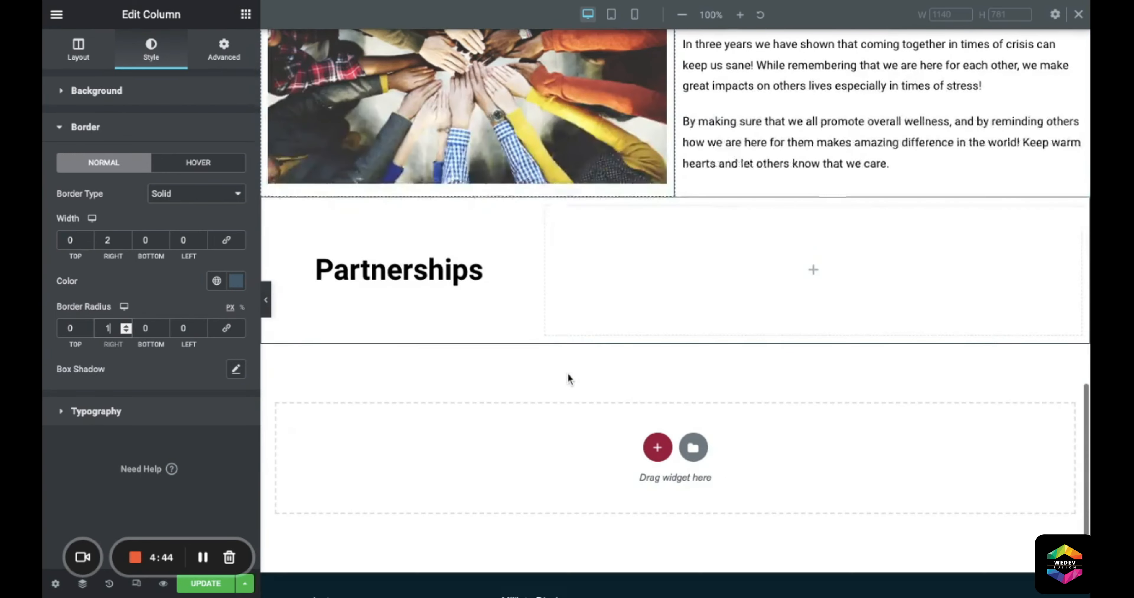
scroll(568, 373, up, 12)
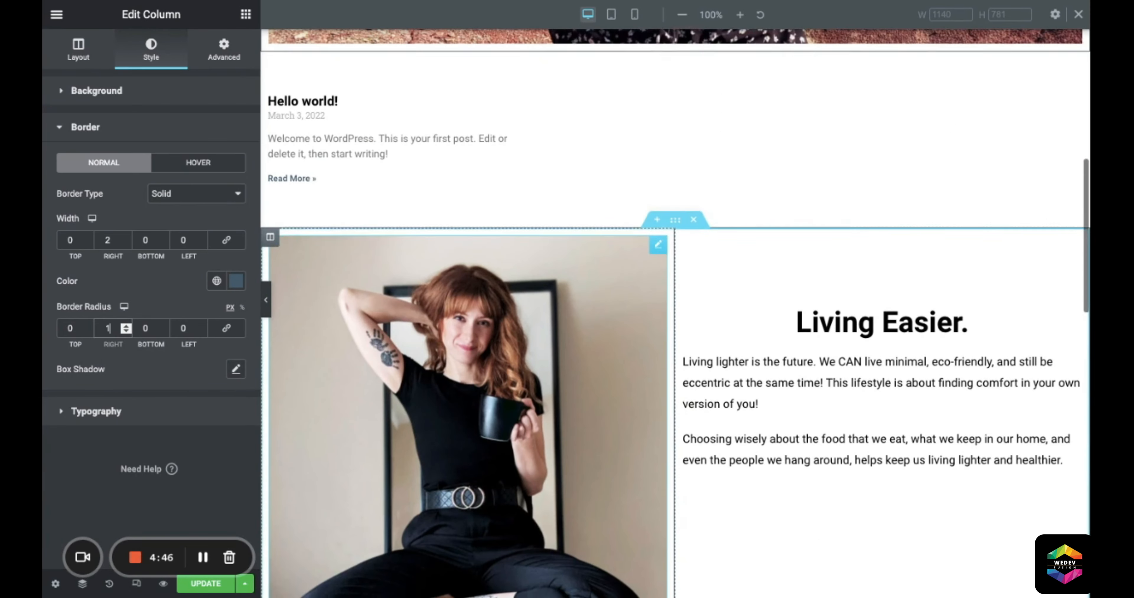
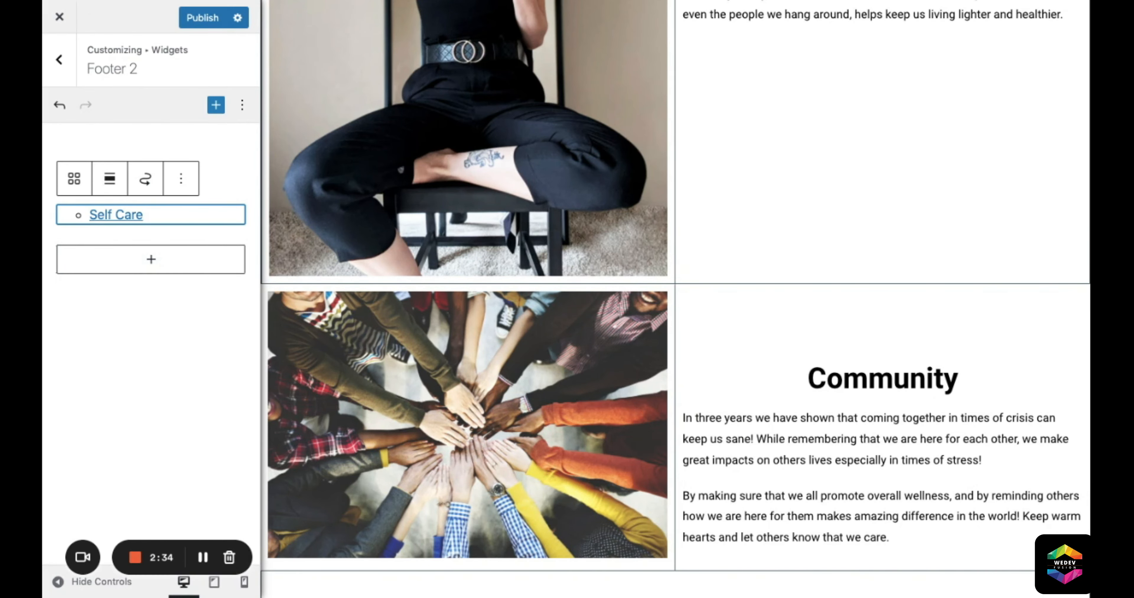
Step: Check the home page preview from header to footer and publish the Footer 2 widget changes
scroll(828, 318, down, 8)
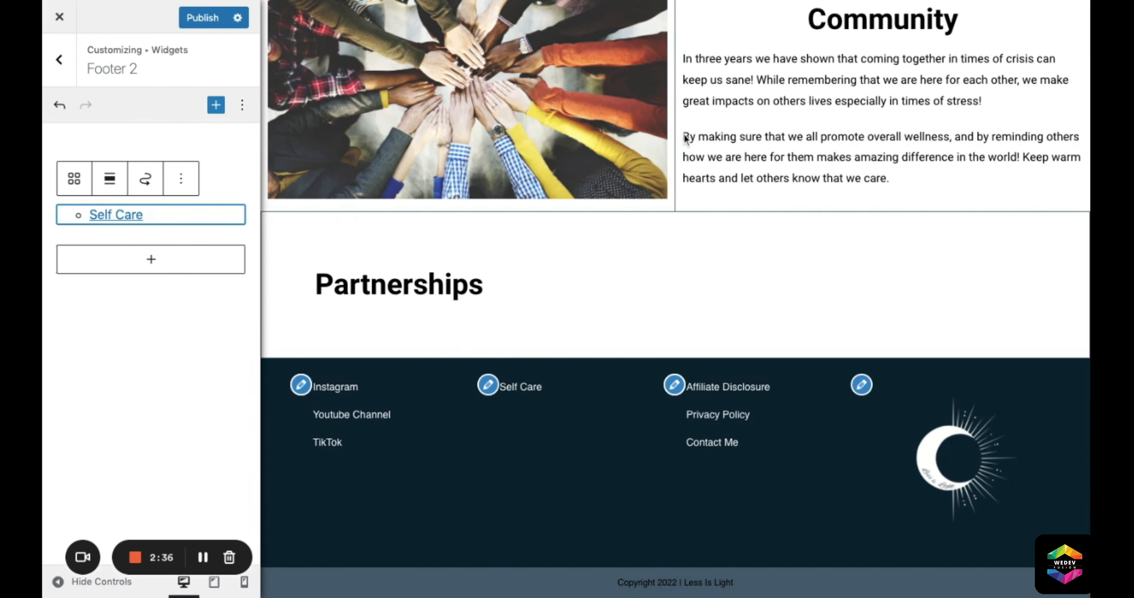
scroll(864, 445, up, 15)
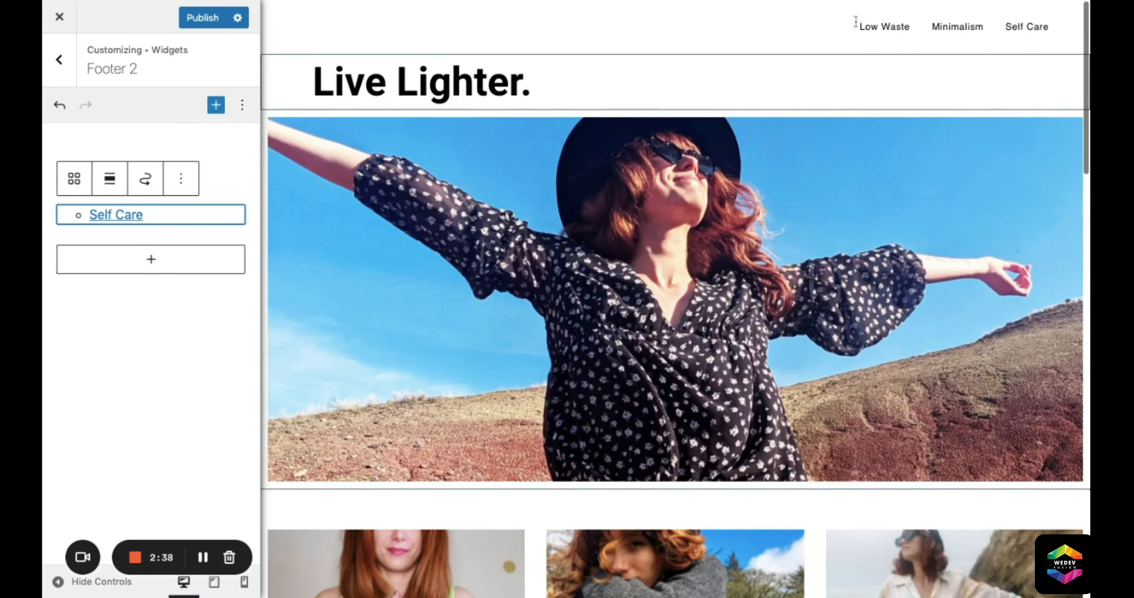
scroll(884, 475, down, 5)
scroll(883, 474, down, 10)
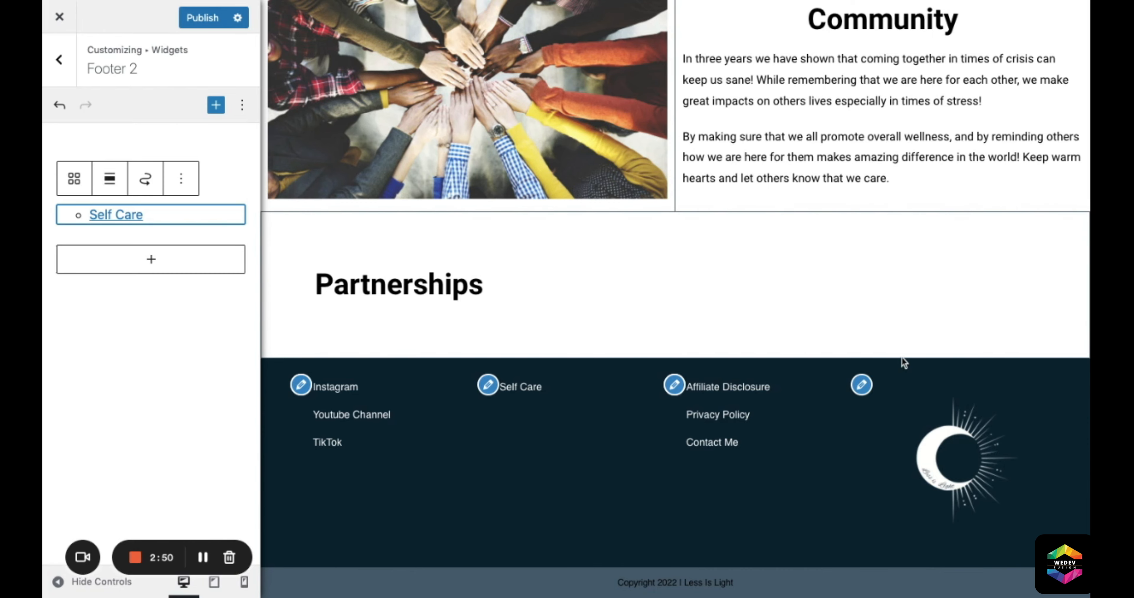
scroll(929, 168, up, 10)
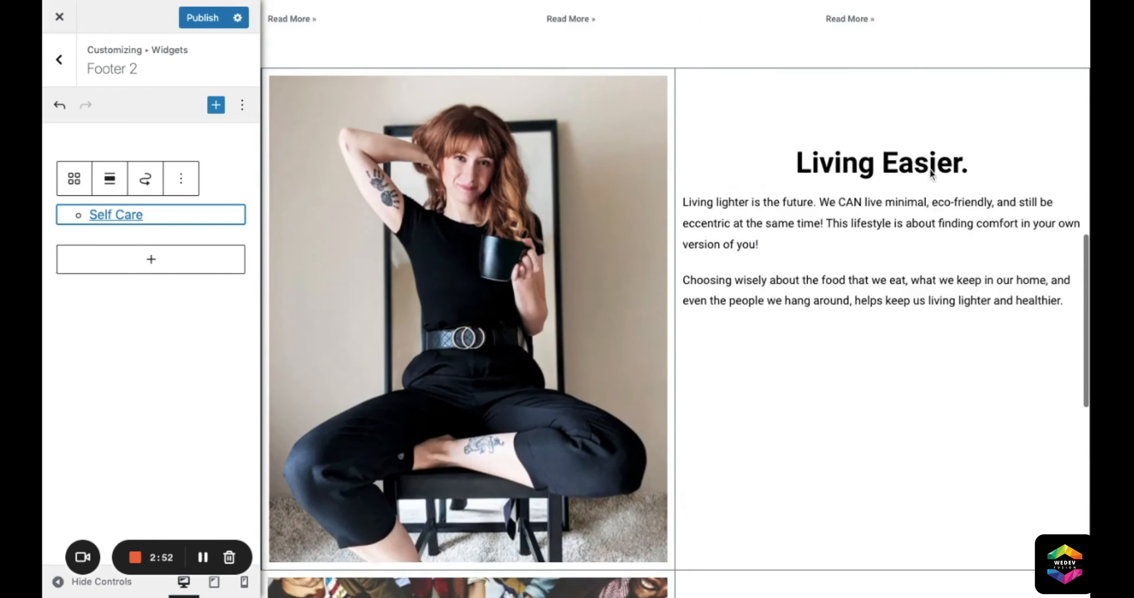
scroll(931, 169, up, 5)
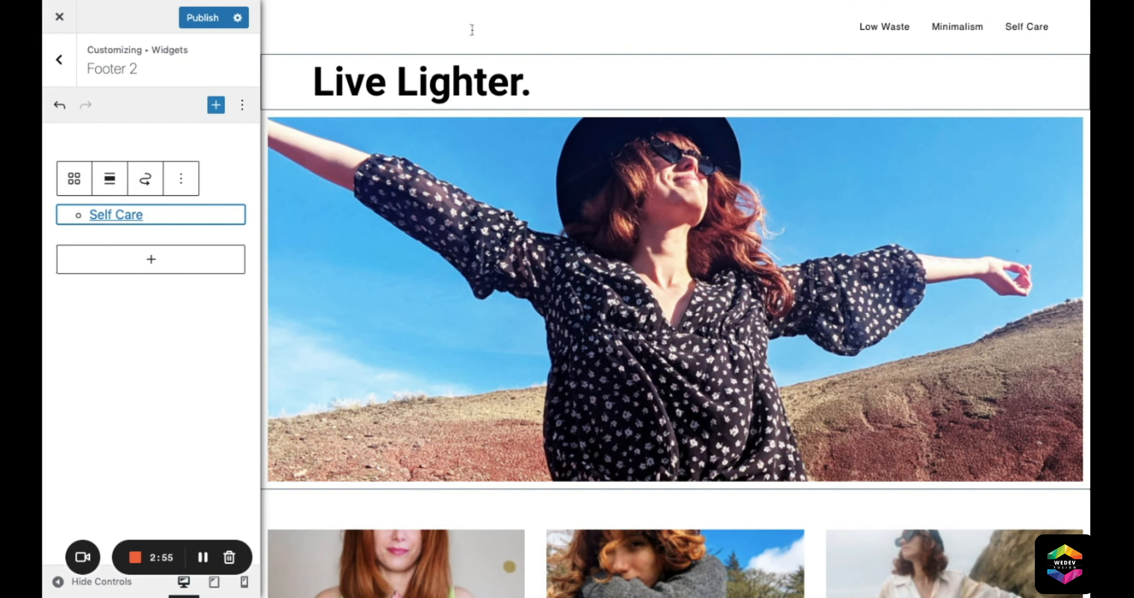
click(200, 18)
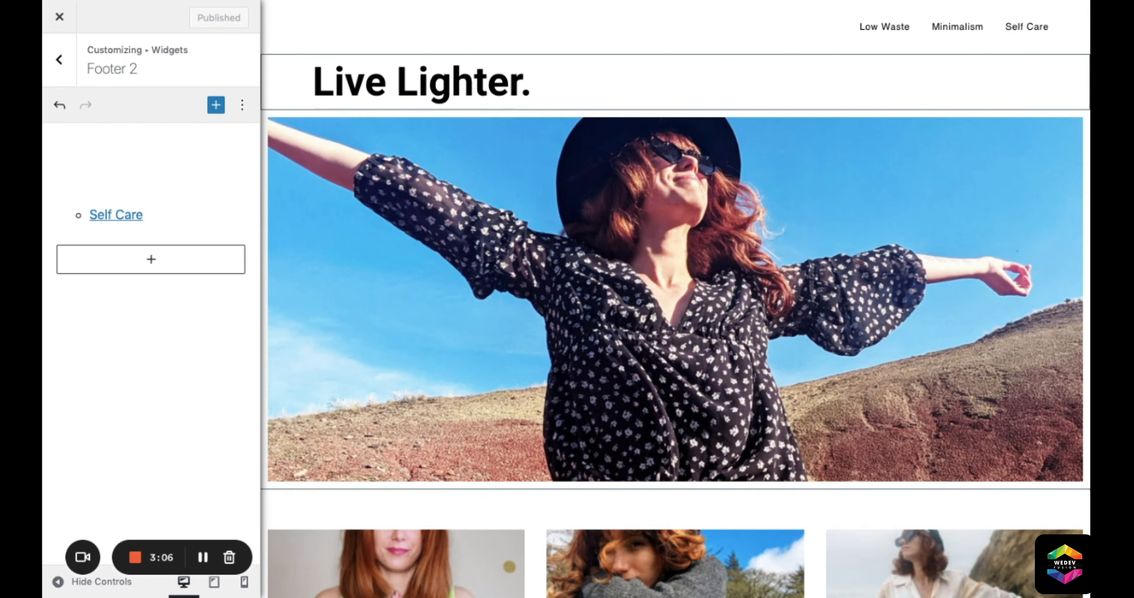
Step: Review the published home page's header, hero image, blog posts and Living Easier section in the preview
scroll(719, 281, down, 15)
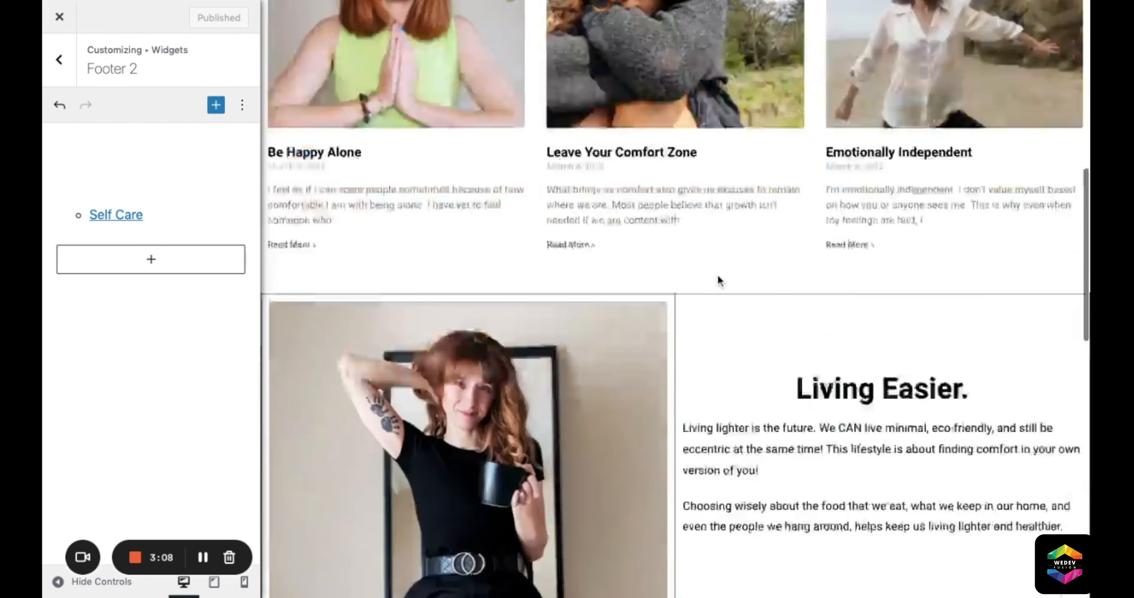
scroll(720, 280, up, 10)
scroll(718, 276, up, 10)
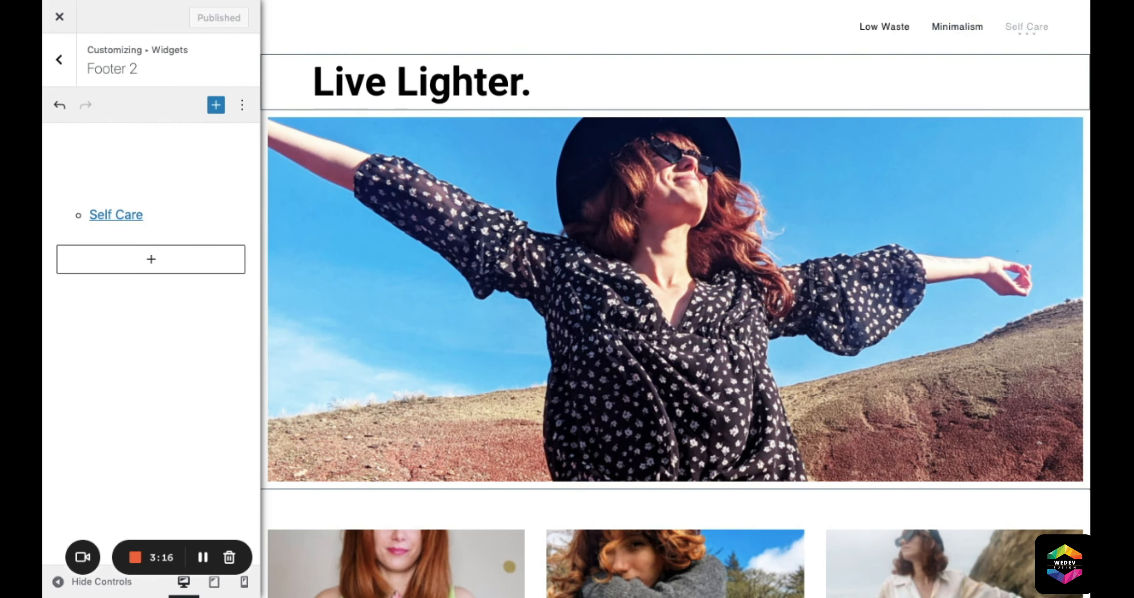
scroll(806, 211, down, 15)
scroll(806, 211, up, 15)
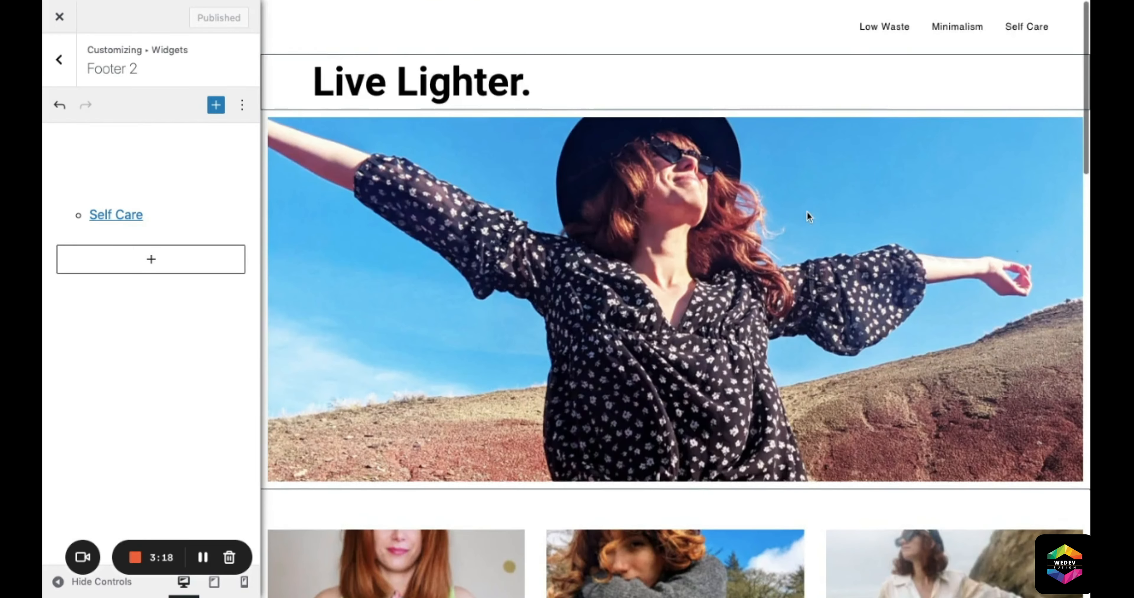
scroll(807, 212, down, 10)
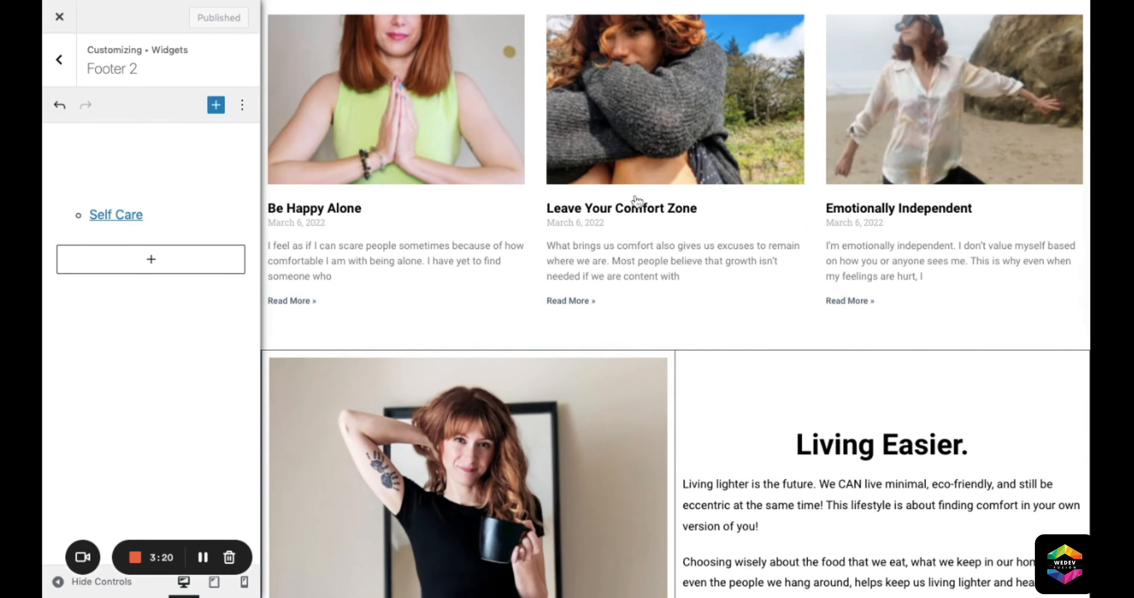
scroll(637, 202, up, 10)
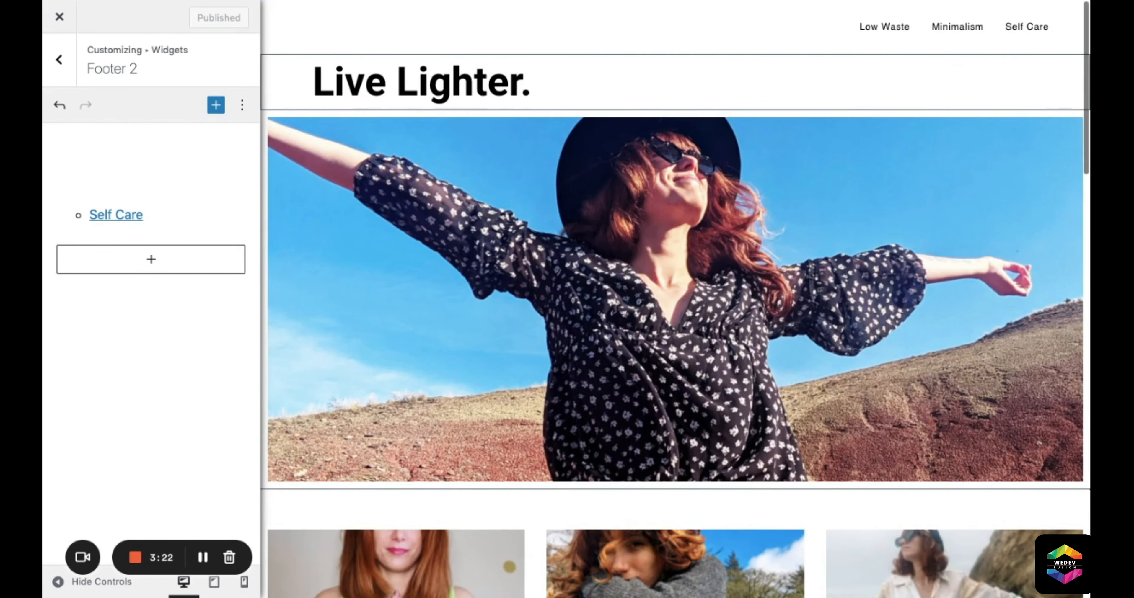
Step: Leave the Footer 2 widget area and look through the General Options, including the primary, border and background colors in General Styling
click(59, 60)
click(59, 58)
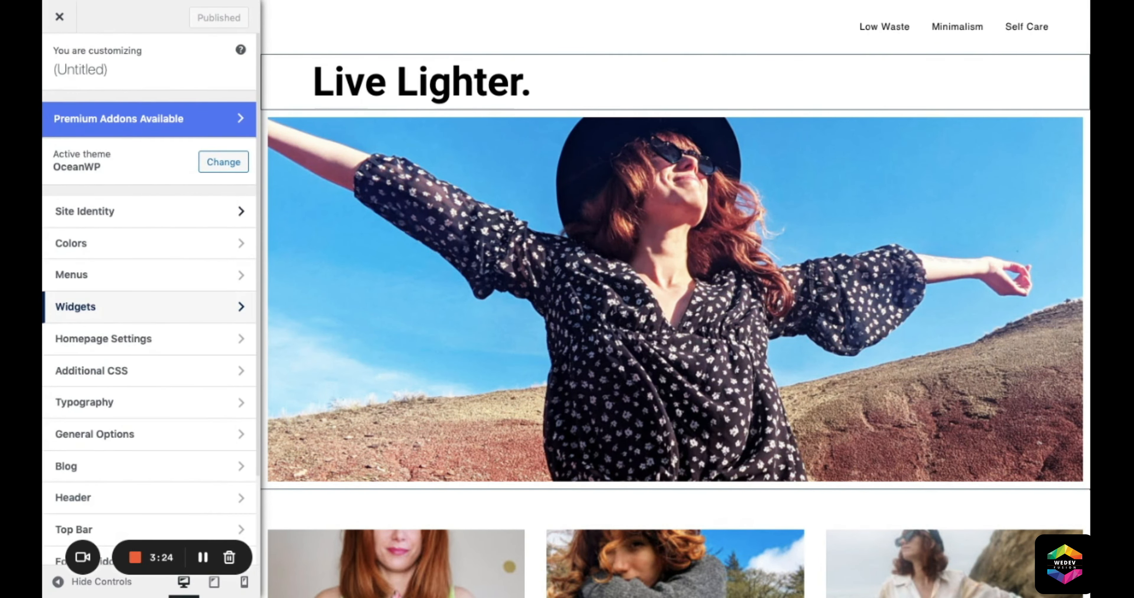
scroll(82, 421, down, 3)
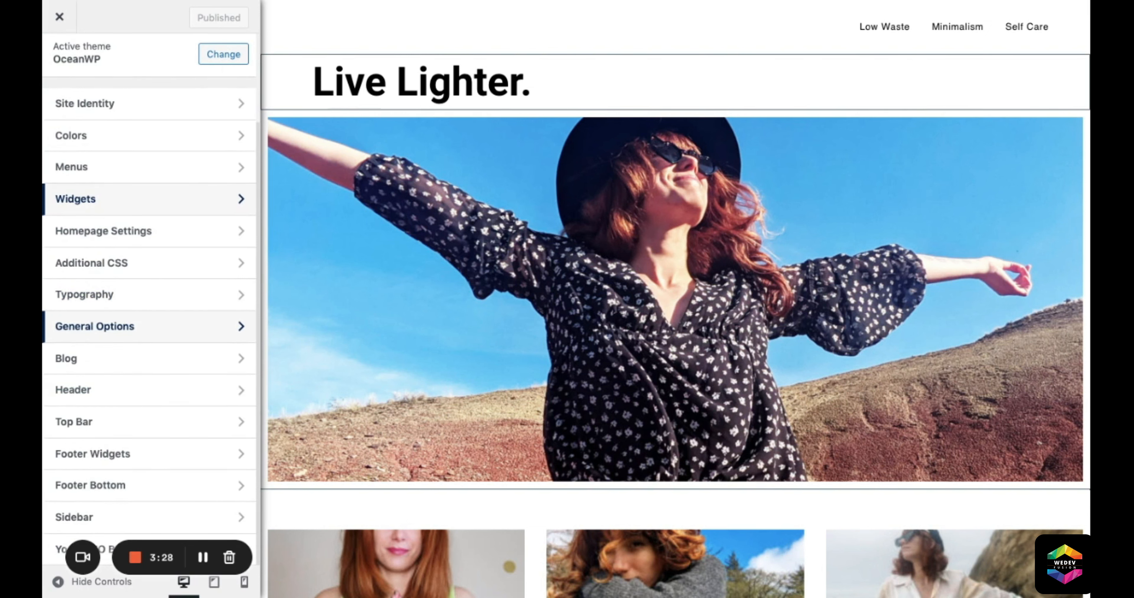
click(132, 327)
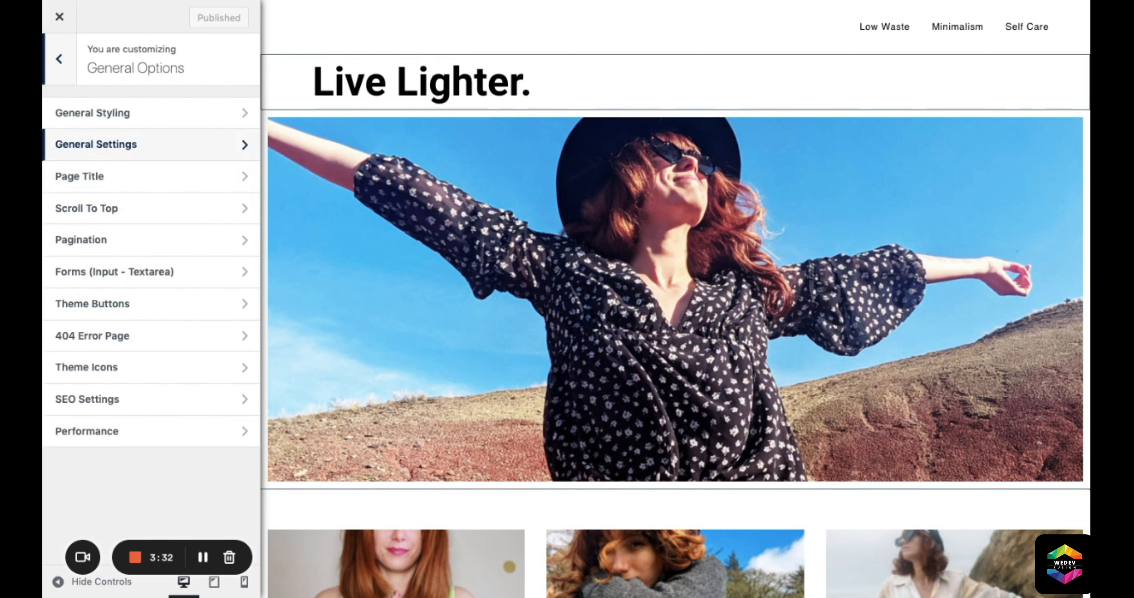
click(96, 144)
click(59, 59)
click(59, 59)
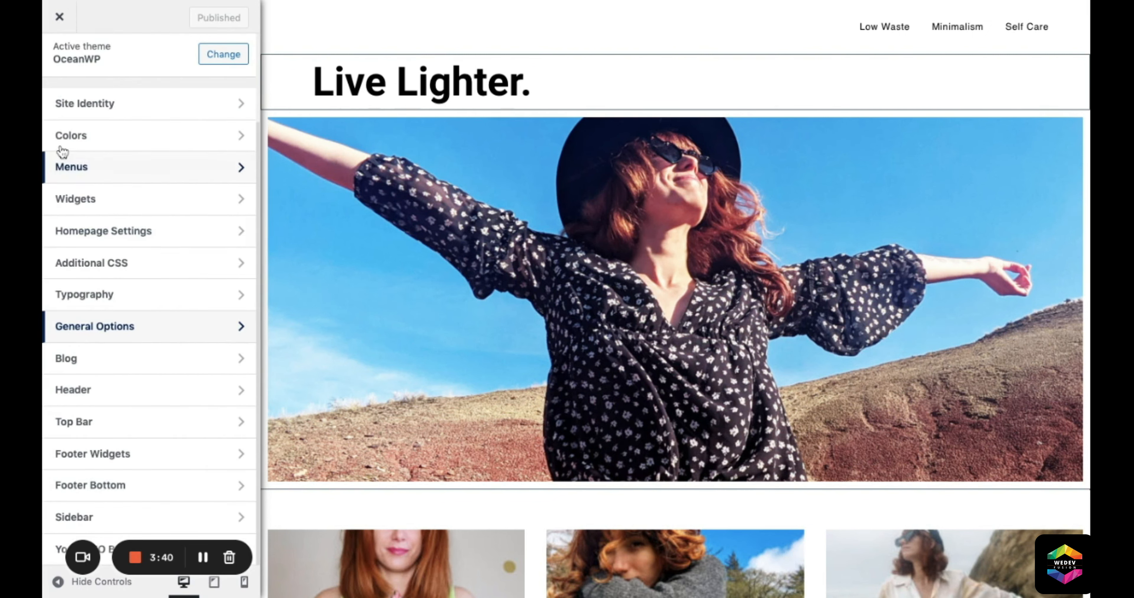
click(48, 327)
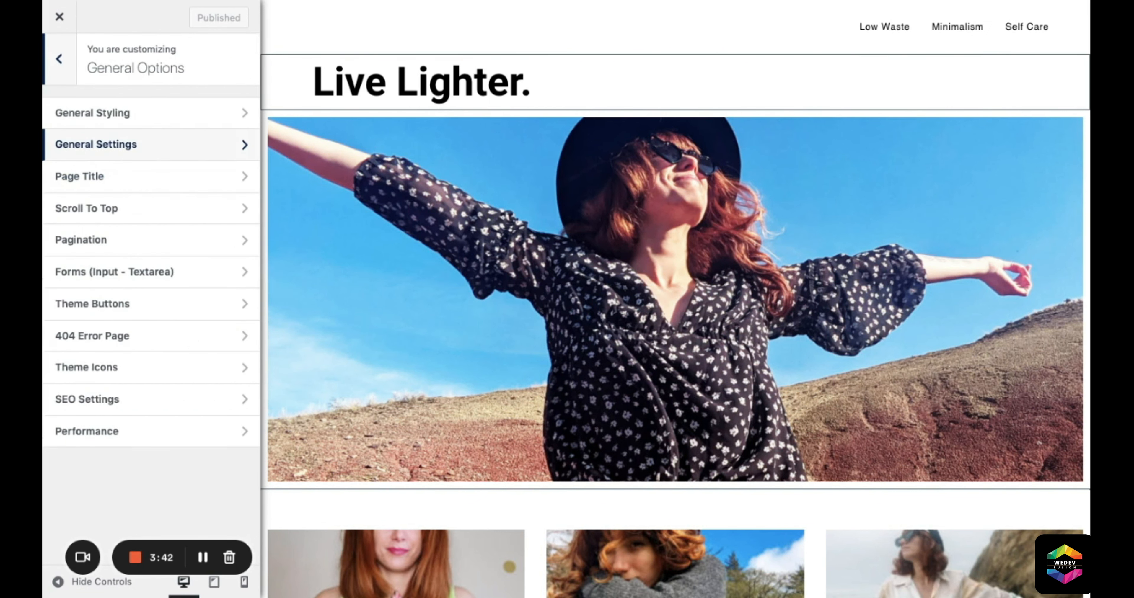
click(145, 113)
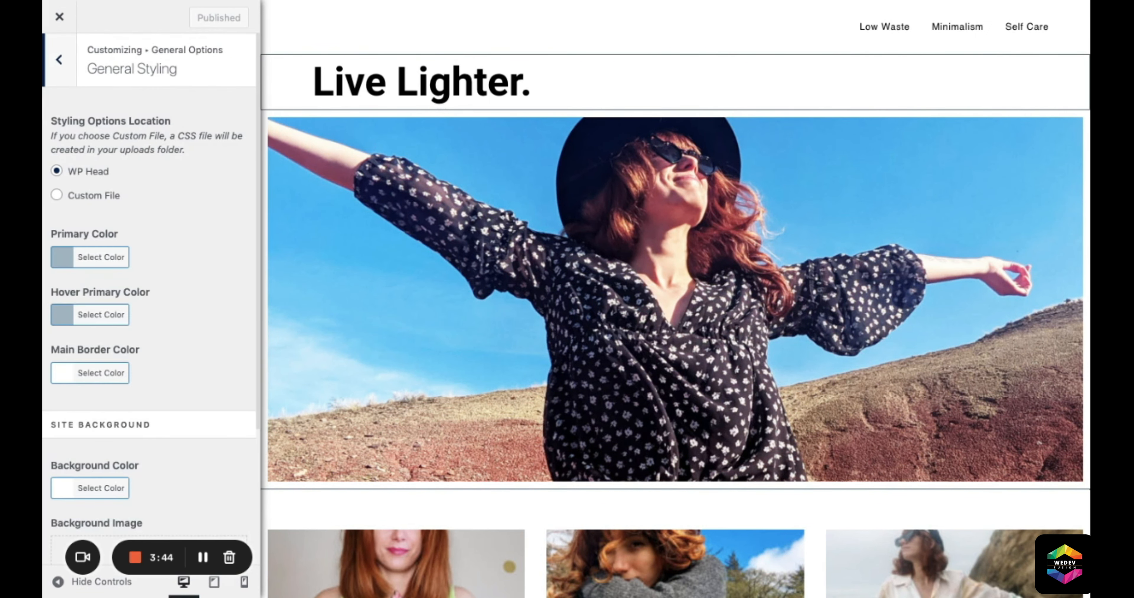
scroll(109, 316, down, 4)
scroll(109, 316, up, 4)
click(58, 59)
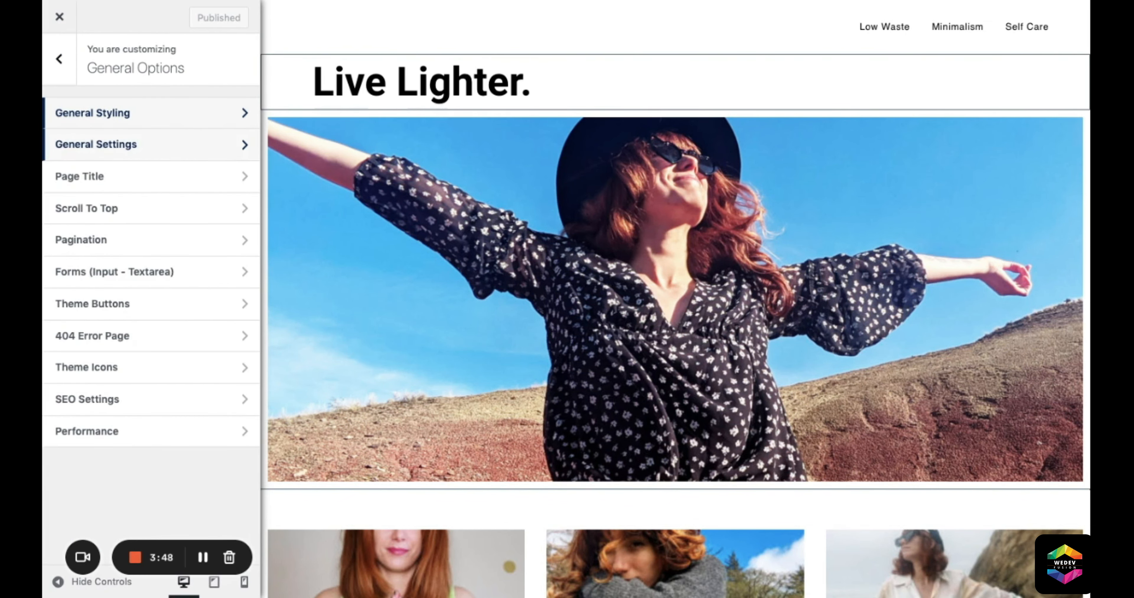
Step: Examine the layout and width options in General Settings and the alignment, font size, border and color options in Pagination
click(114, 144)
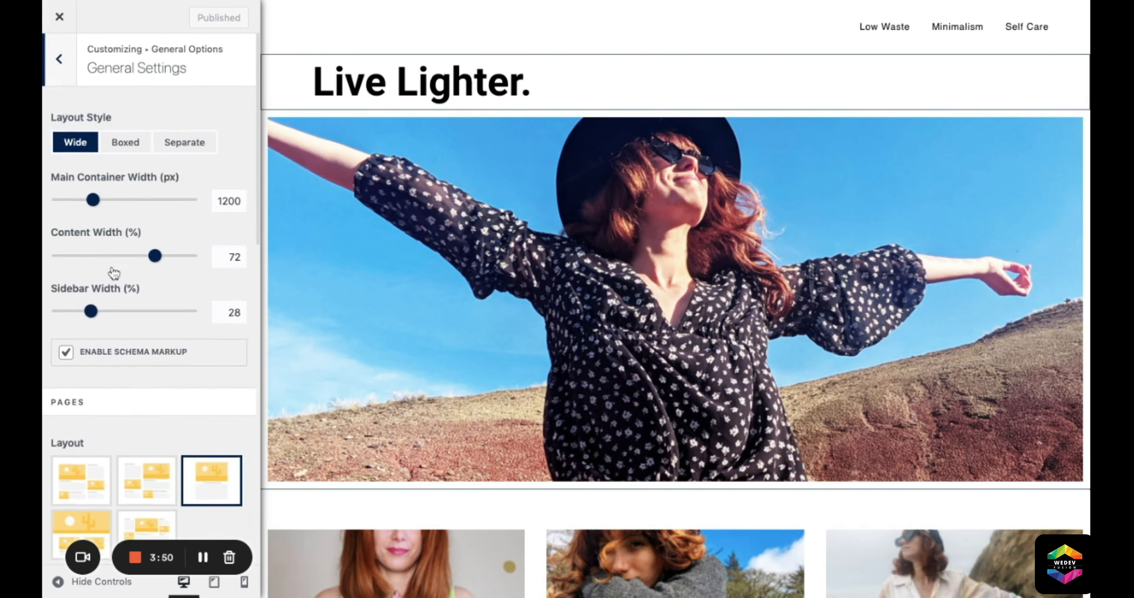
scroll(114, 272, down, 10)
scroll(114, 273, down, 5)
scroll(114, 274, up, 9)
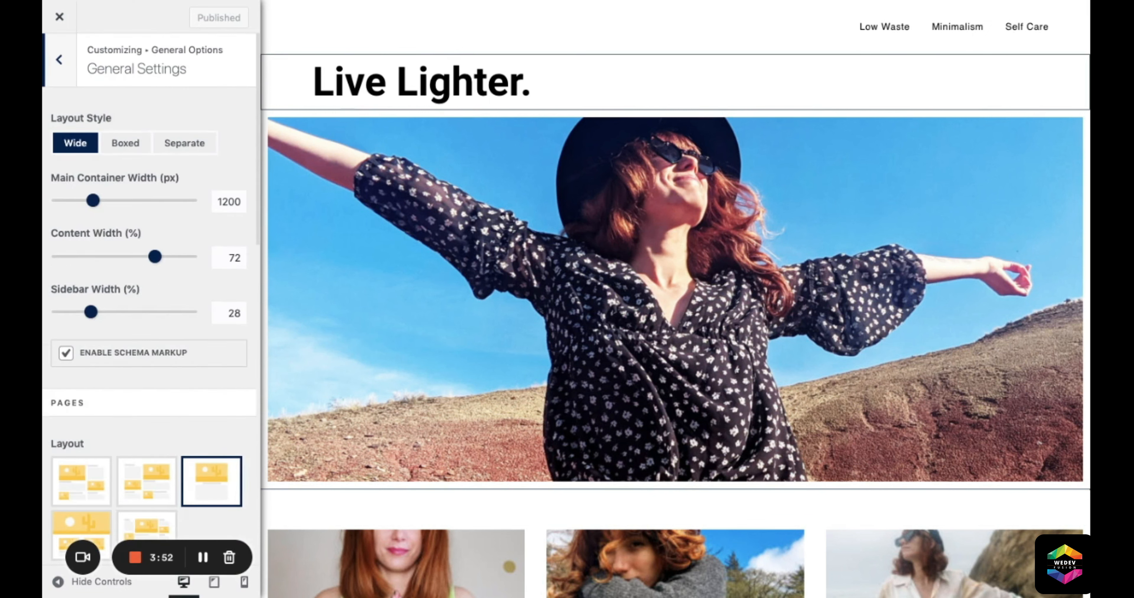
key(Escape)
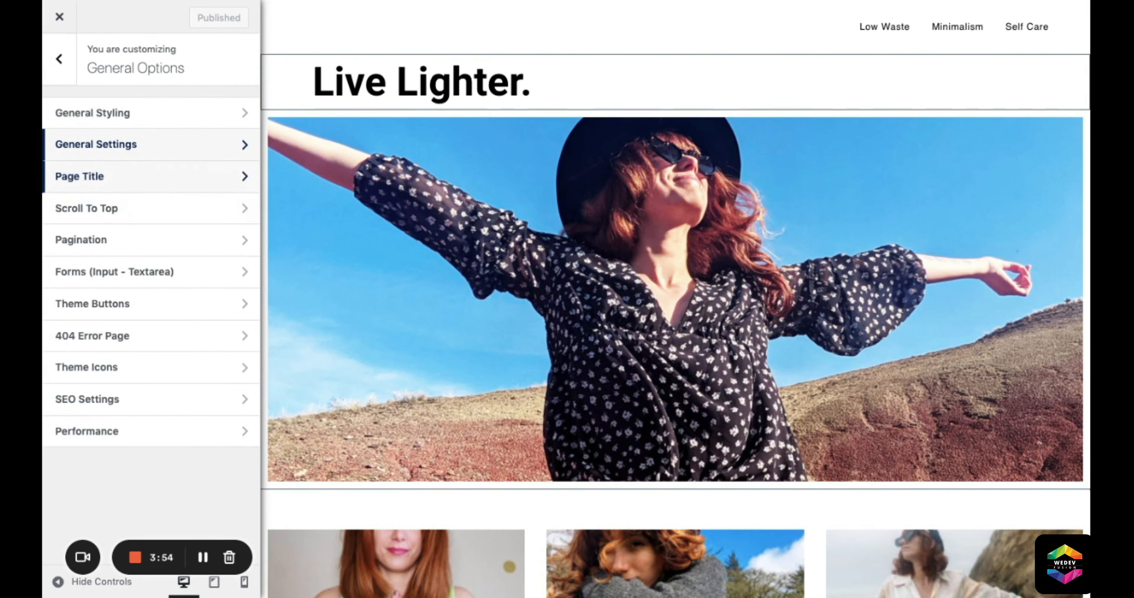
key(Tab)
key(Tab)
key(Return)
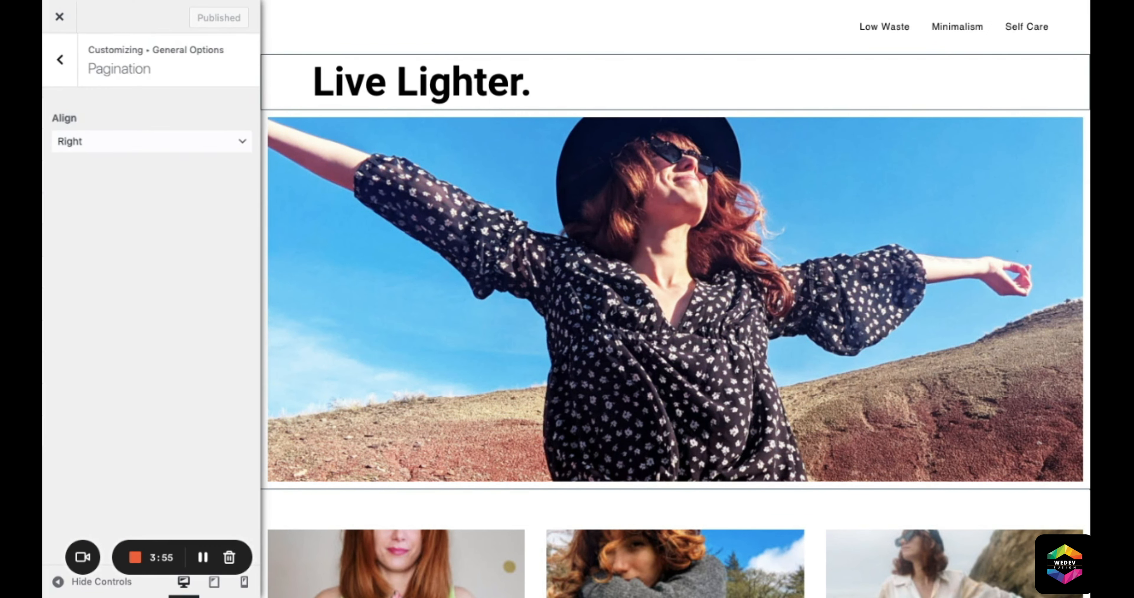
scroll(77, 239, down, 1)
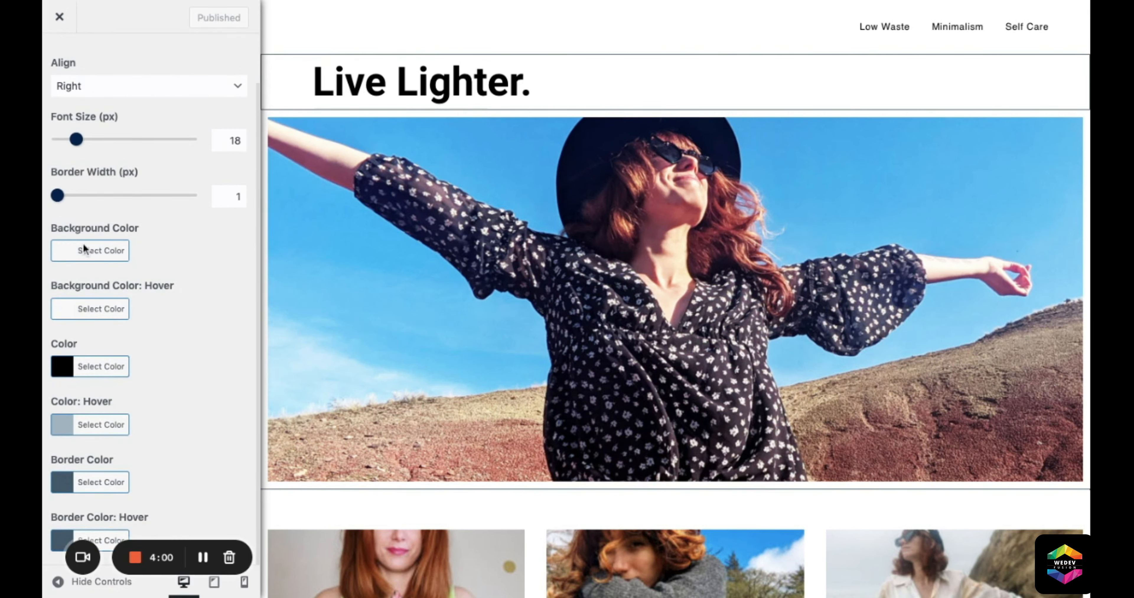
key(Escape)
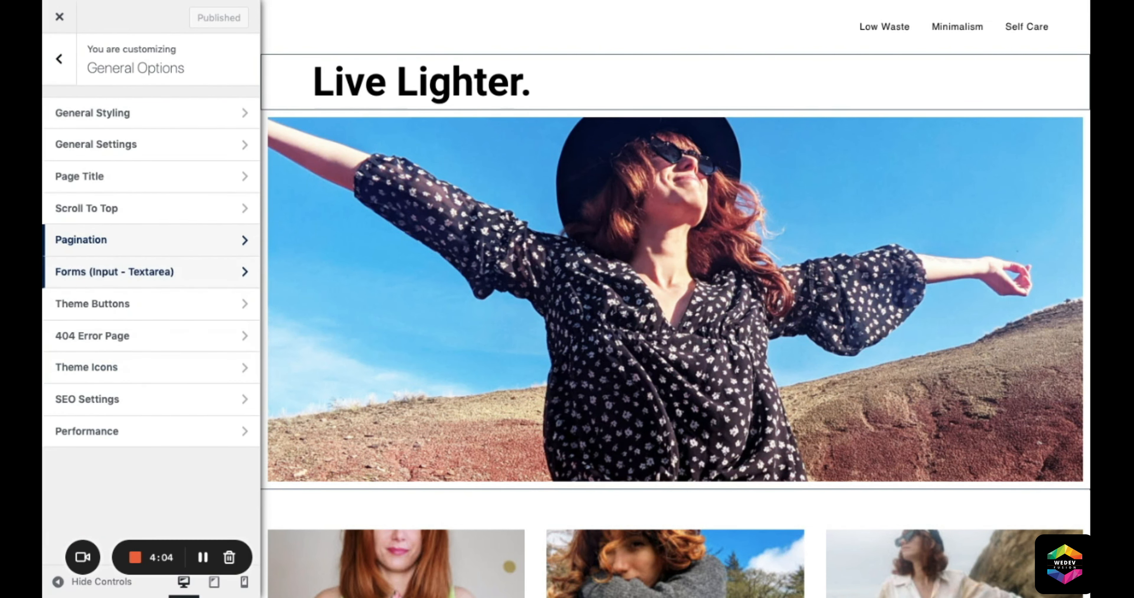
click(202, 557)
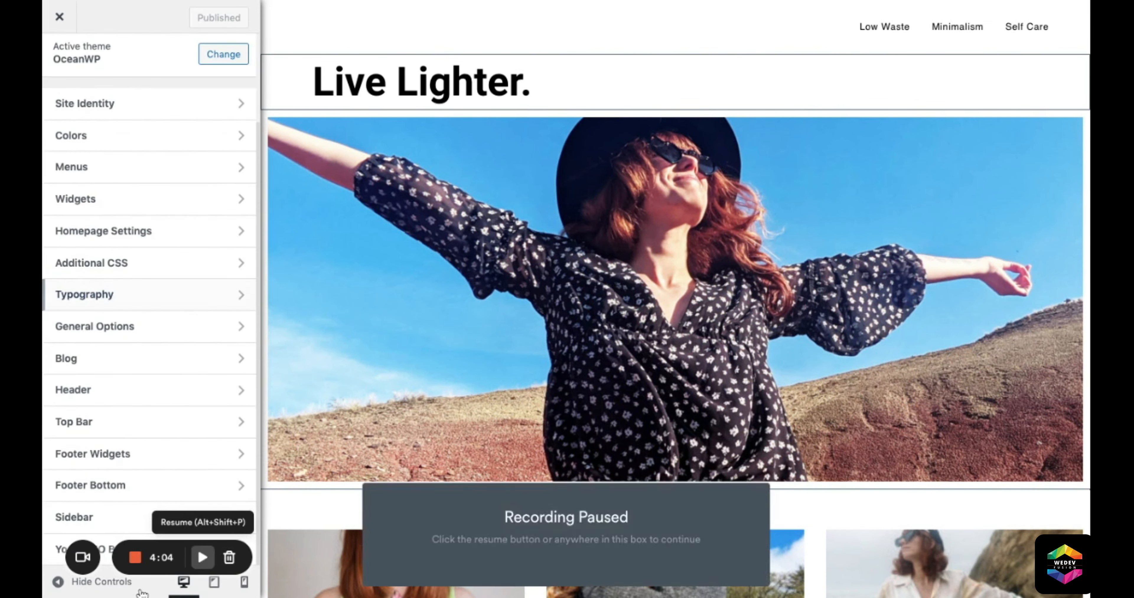
click(202, 558)
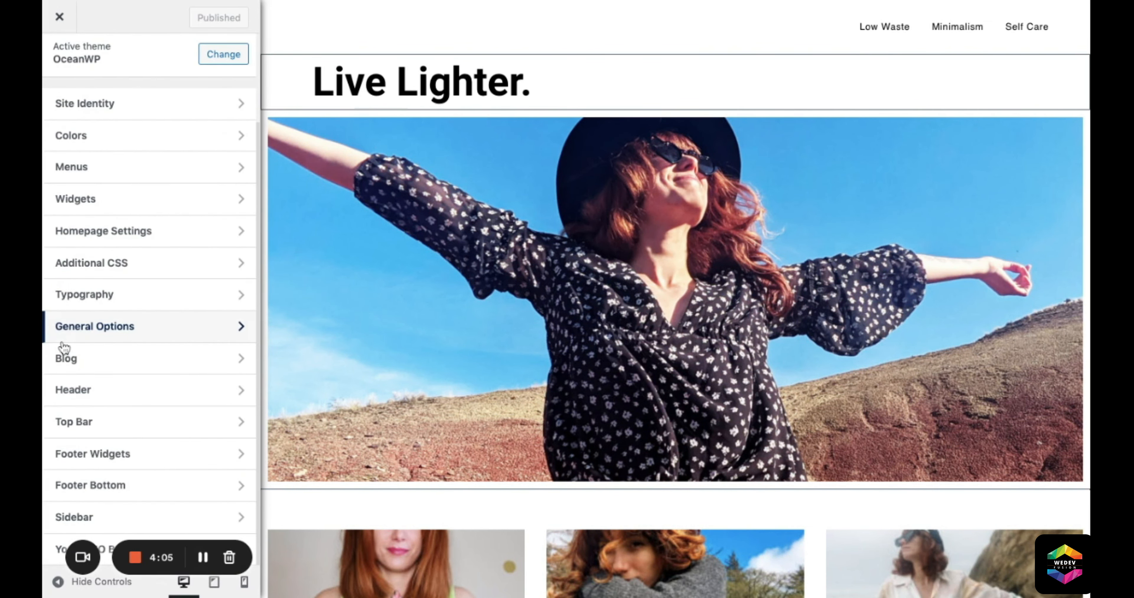
Step: Check the General typography options and try Frank Ruhl Libre as the Body font family
click(55, 310)
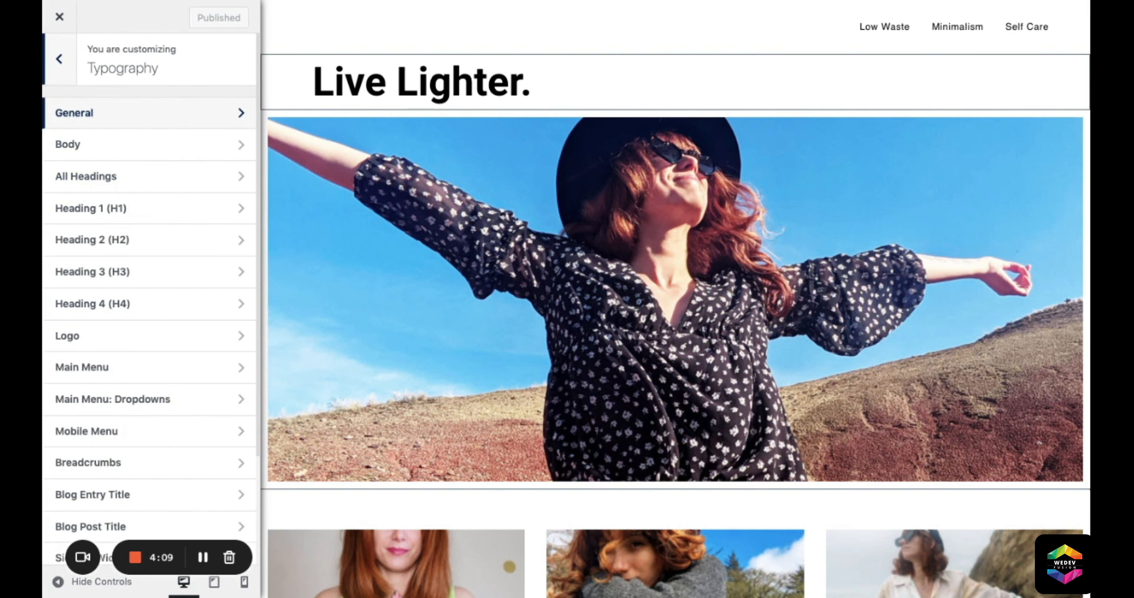
click(74, 113)
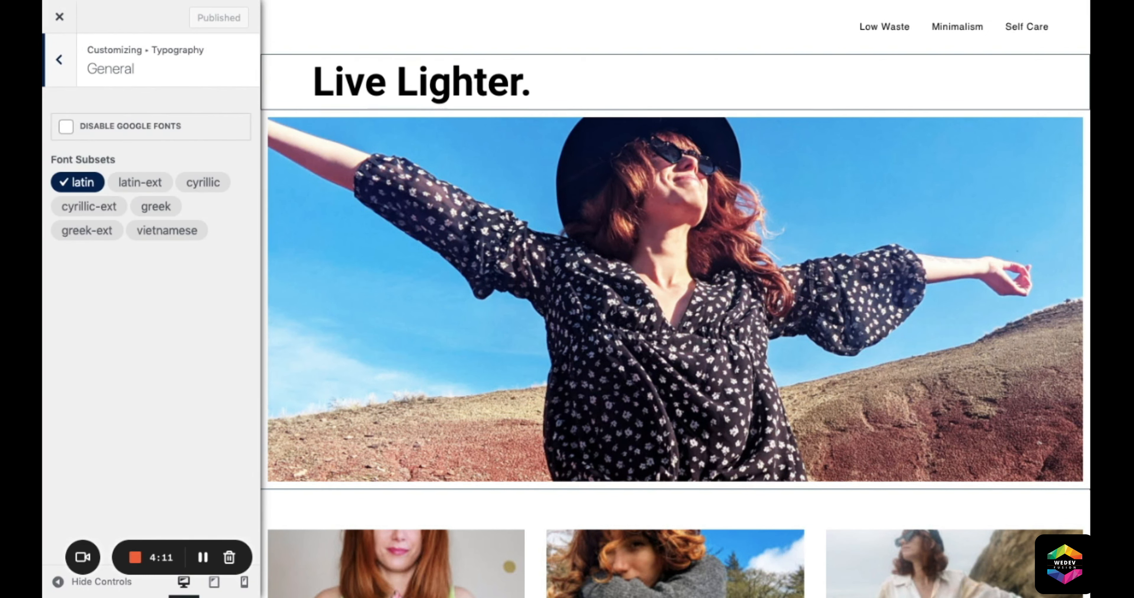
click(59, 59)
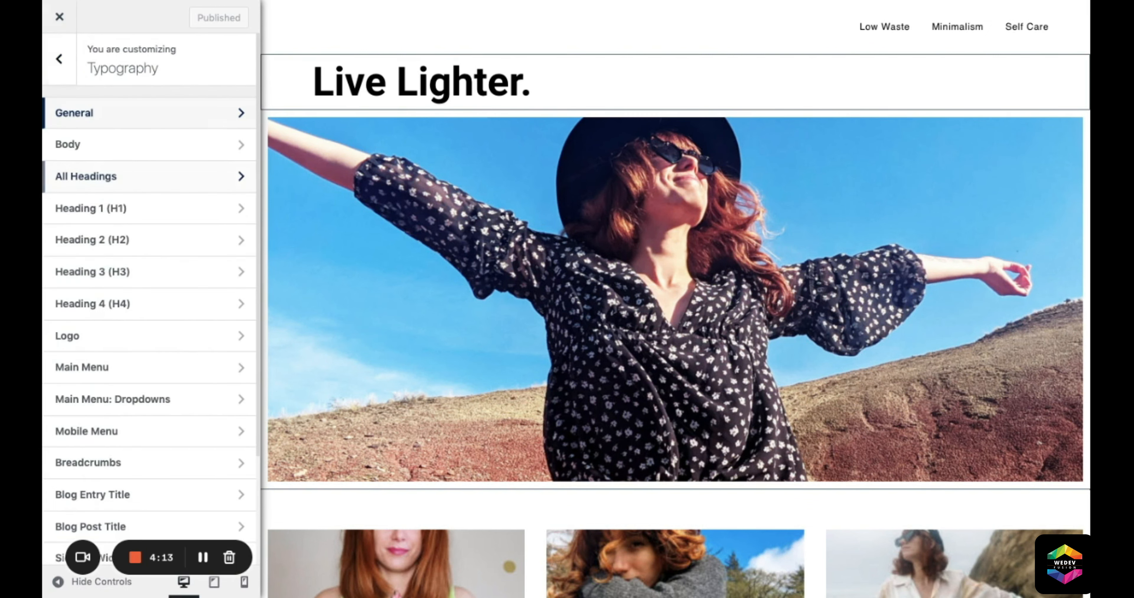
click(67, 145)
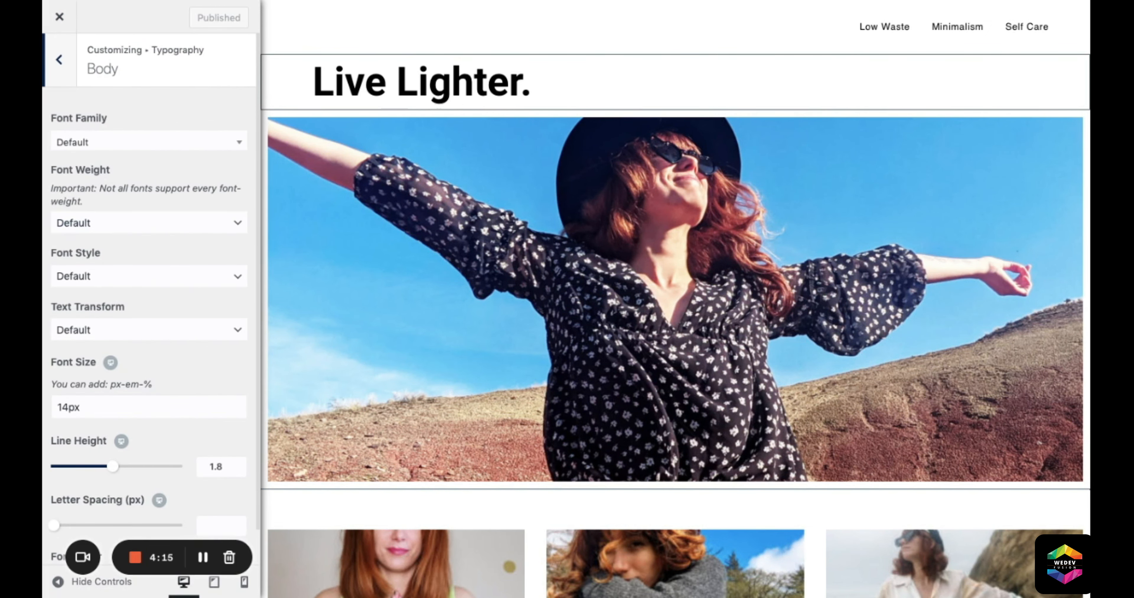
click(149, 142)
text(fr)
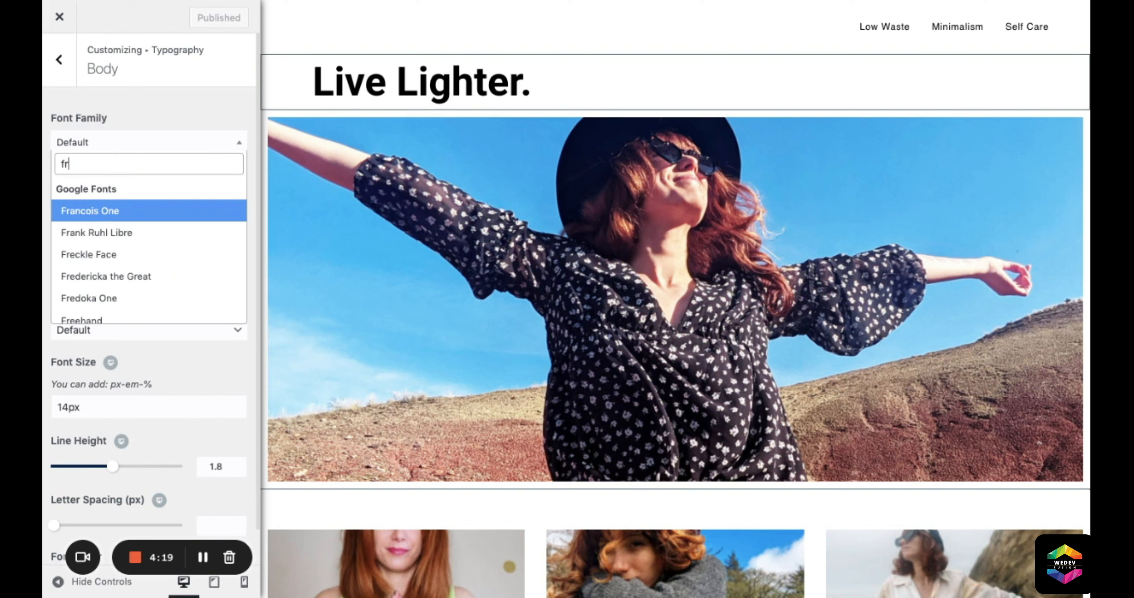
key(Down)
key(Return)
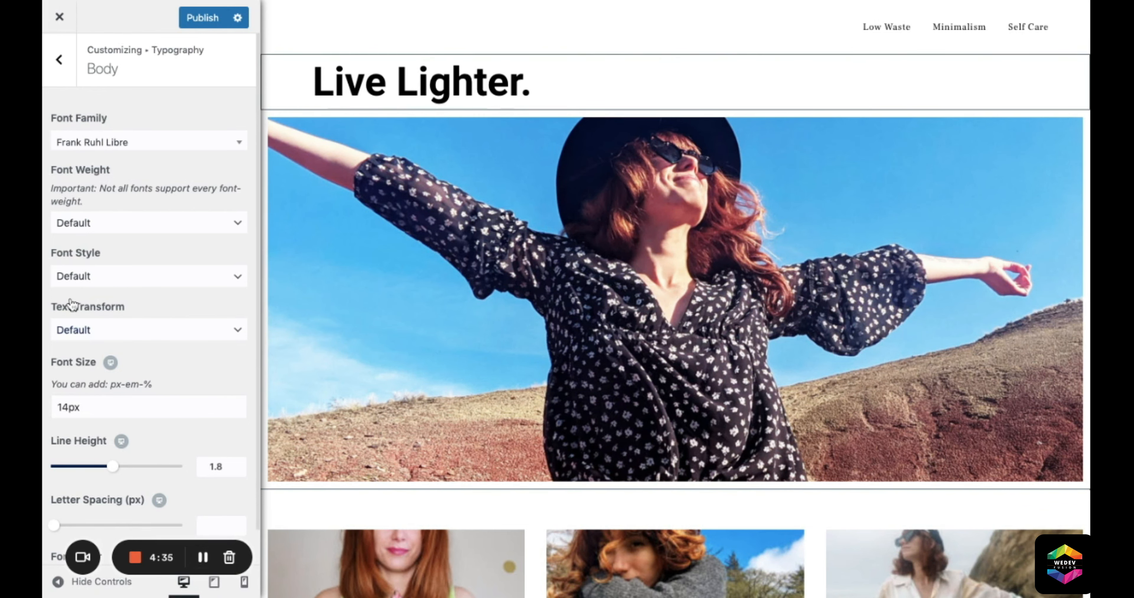
scroll(71, 305, down, 1)
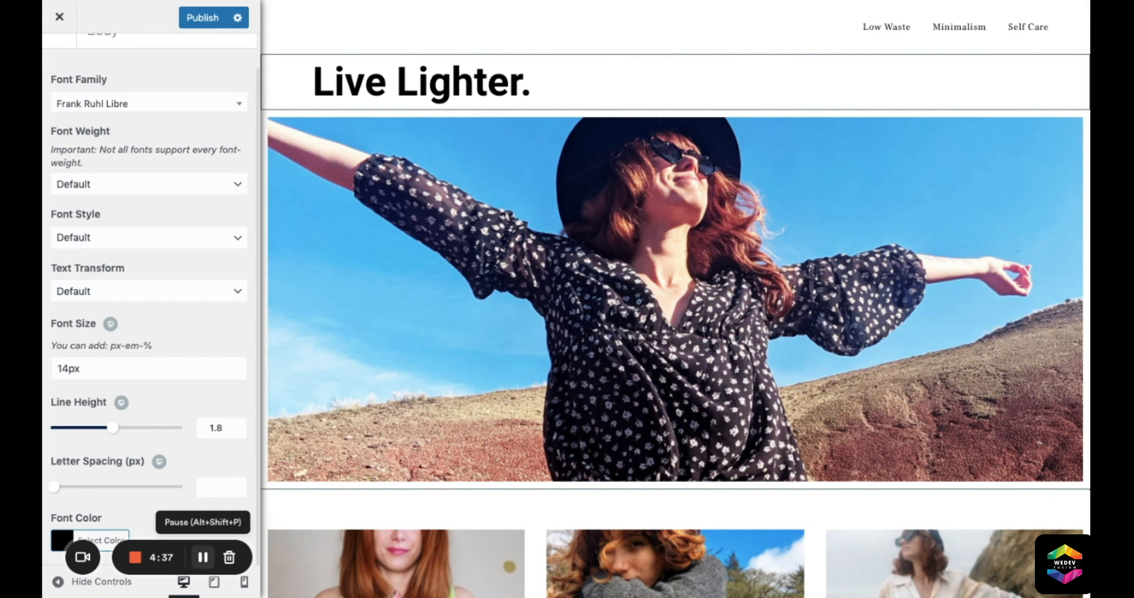
click(202, 558)
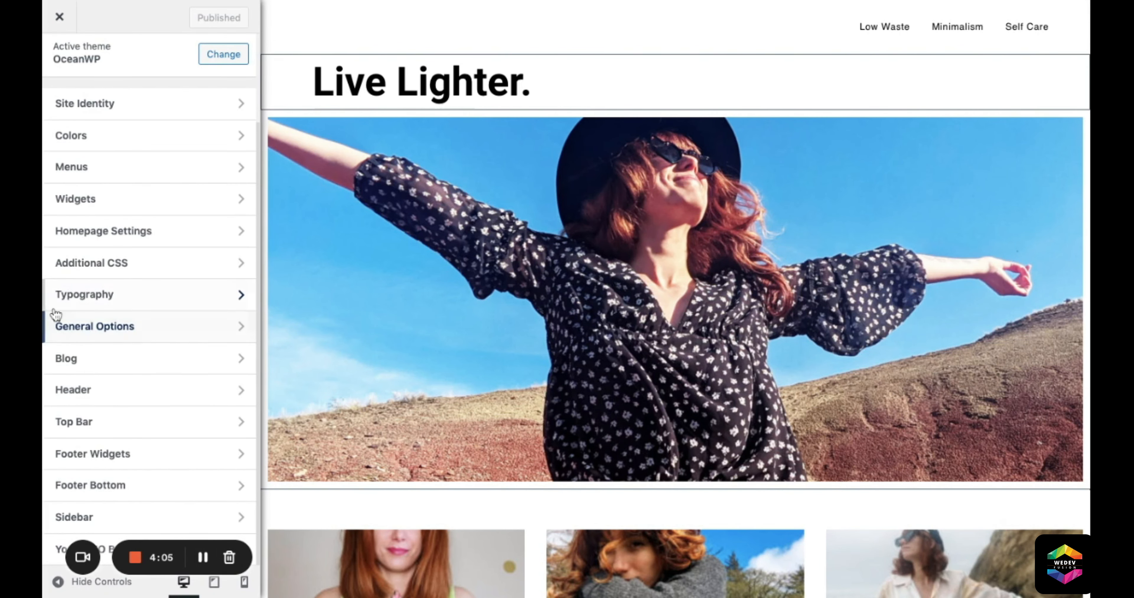
Step: Set the Typography Body font family to Frank Ruhl Libre and check the page preview from the footer up to the header
click(54, 306)
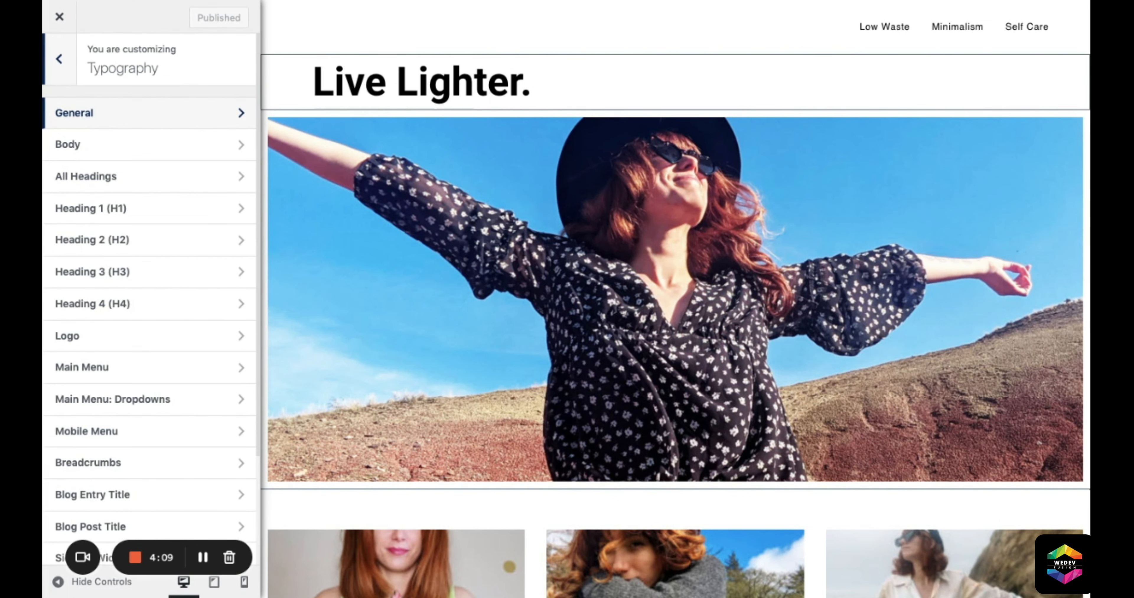
click(74, 113)
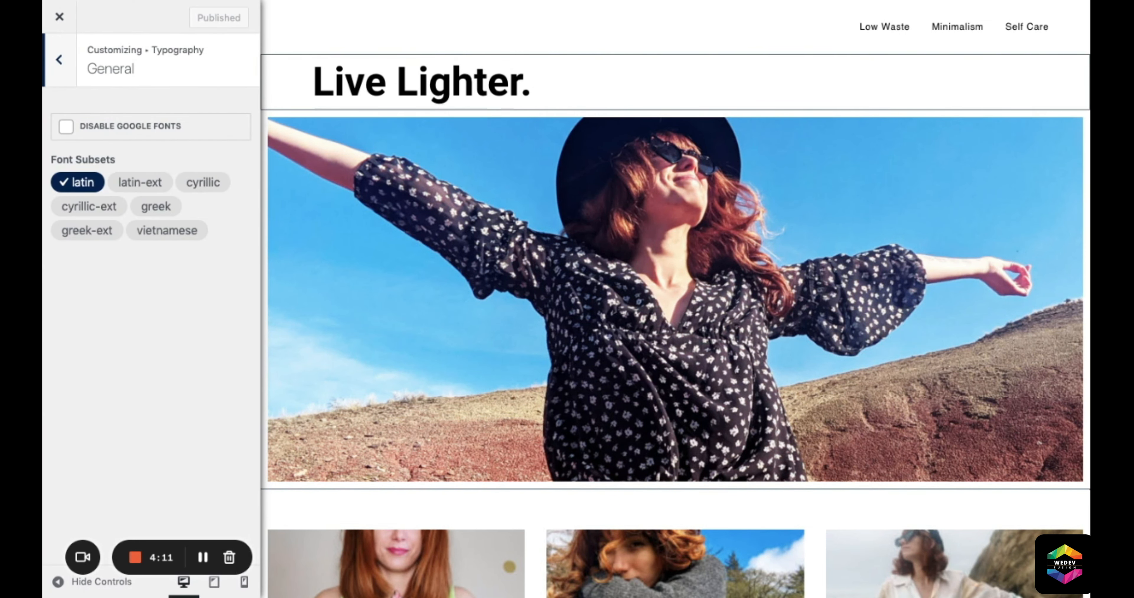
click(59, 59)
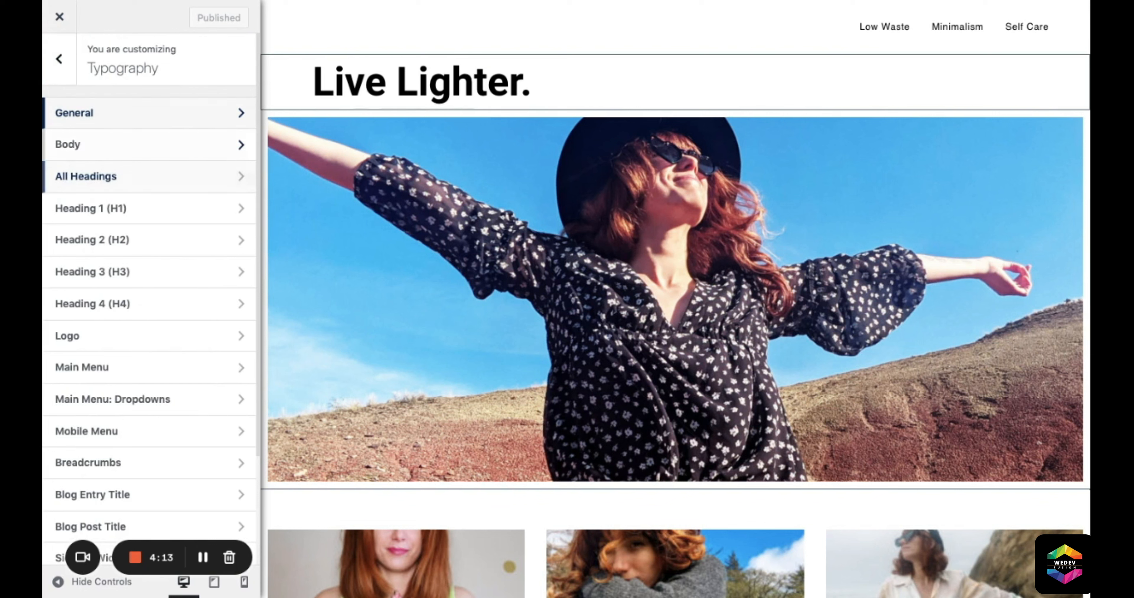
click(68, 144)
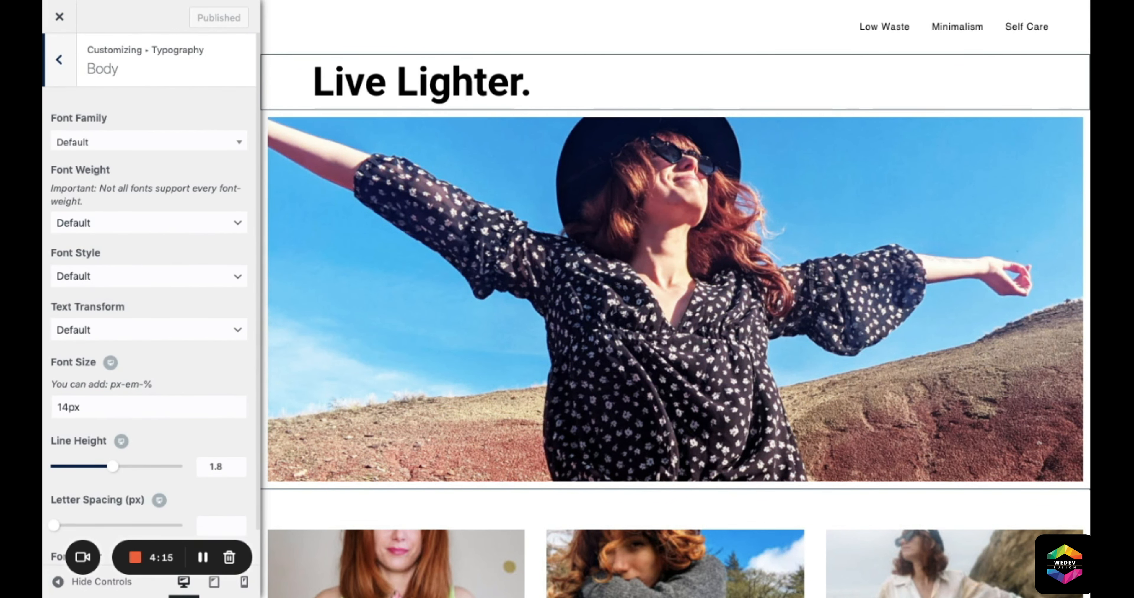
click(70, 142)
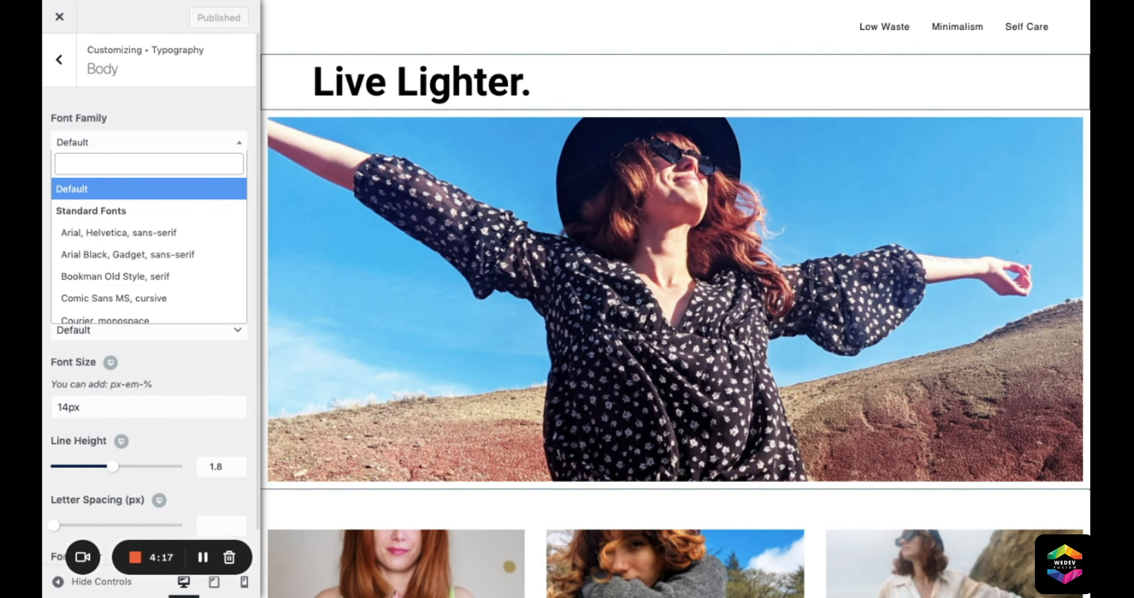
text(fr)
key(Down)
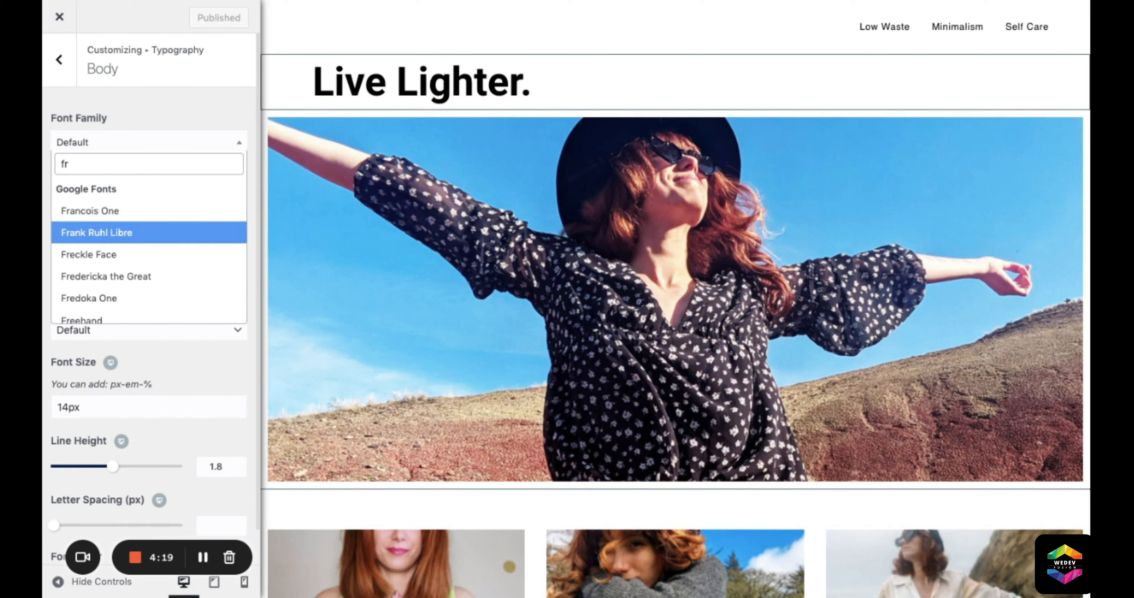
key(Return)
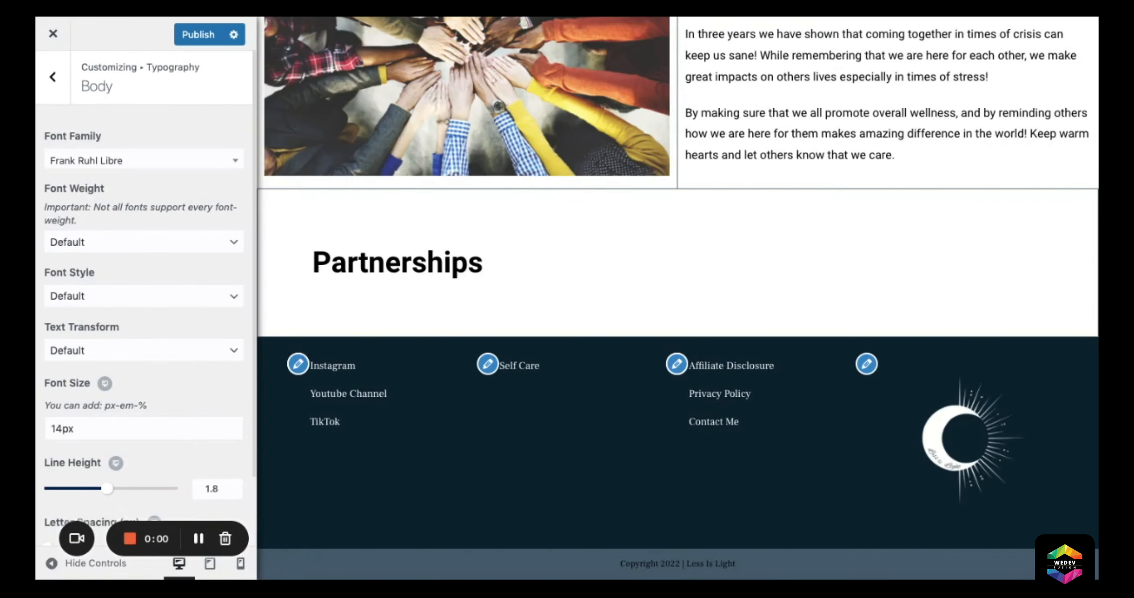
scroll(93, 387, down, 2)
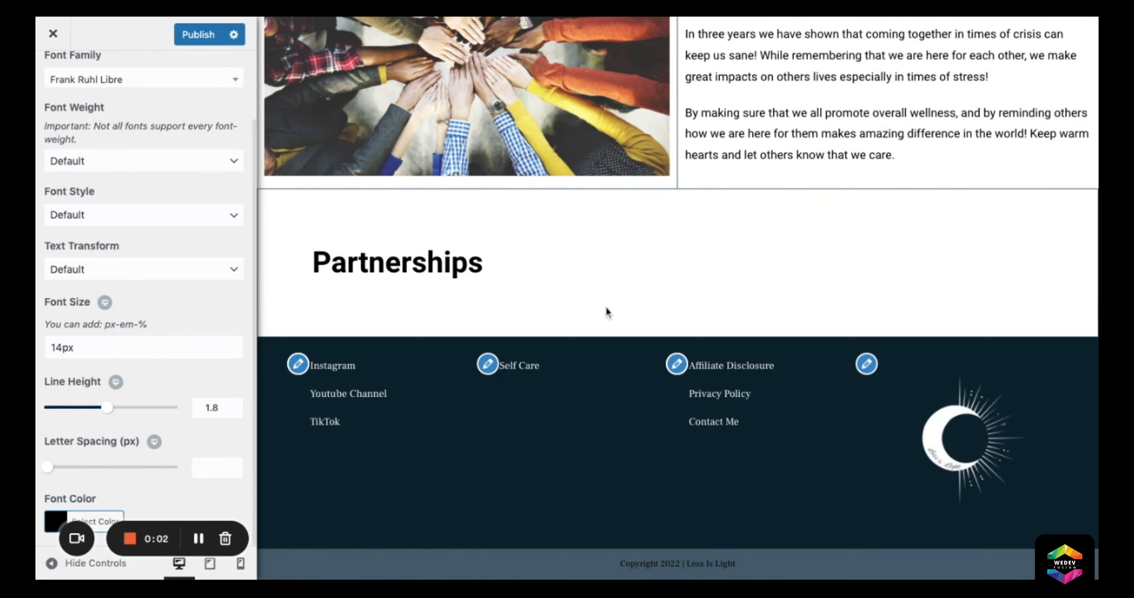
scroll(607, 308, up, 10)
scroll(607, 307, up, 5)
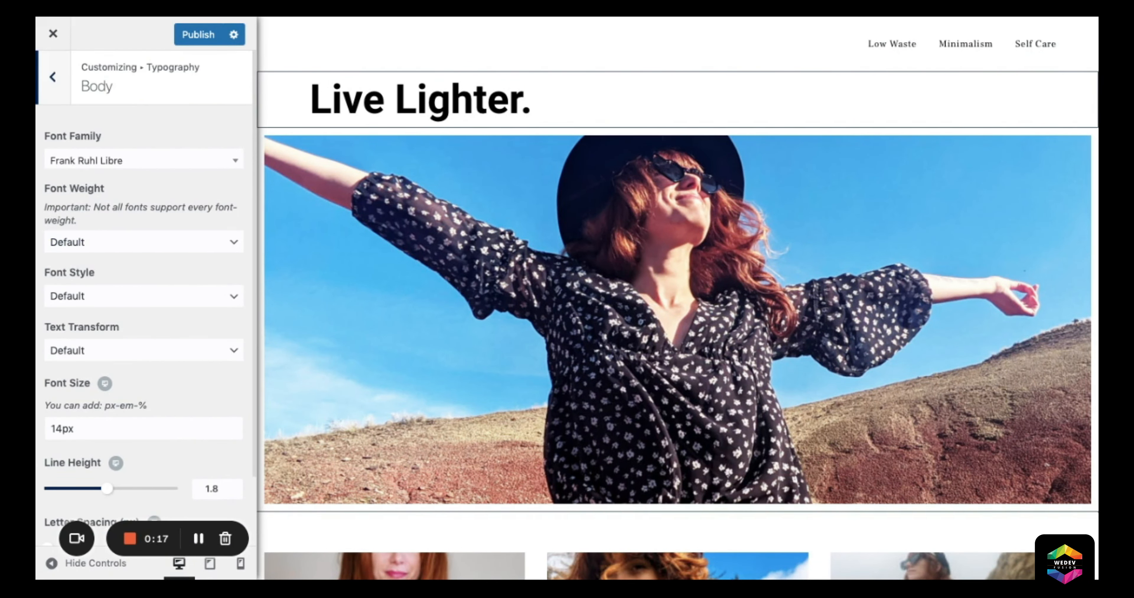
key(Escape)
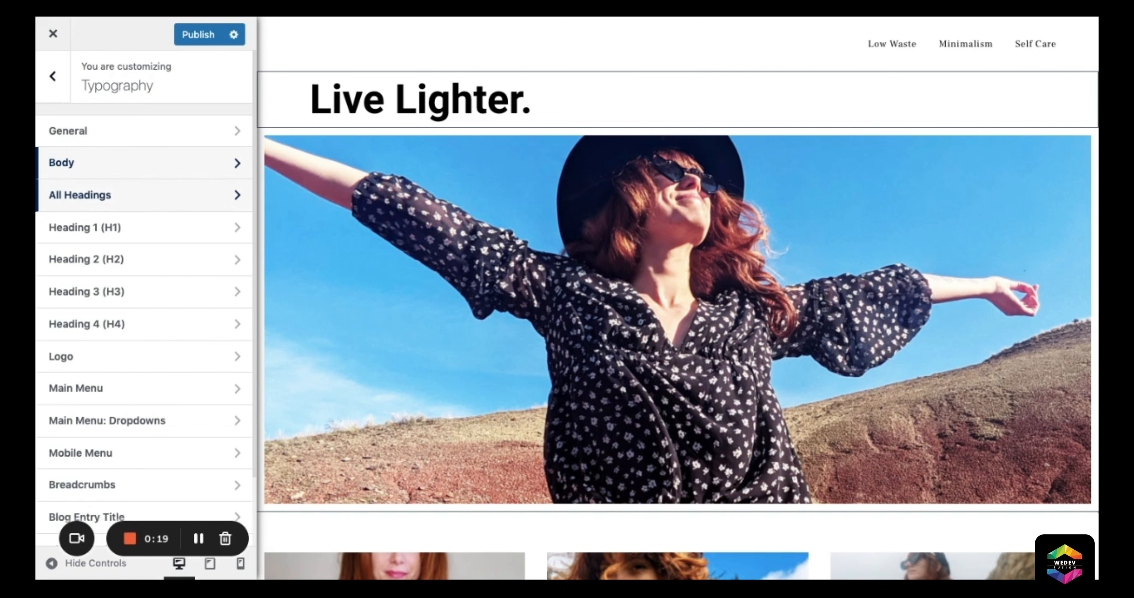
Step: Find Frank Ruhl Libre among the font families for All Headings and set it as their font
click(143, 195)
click(144, 161)
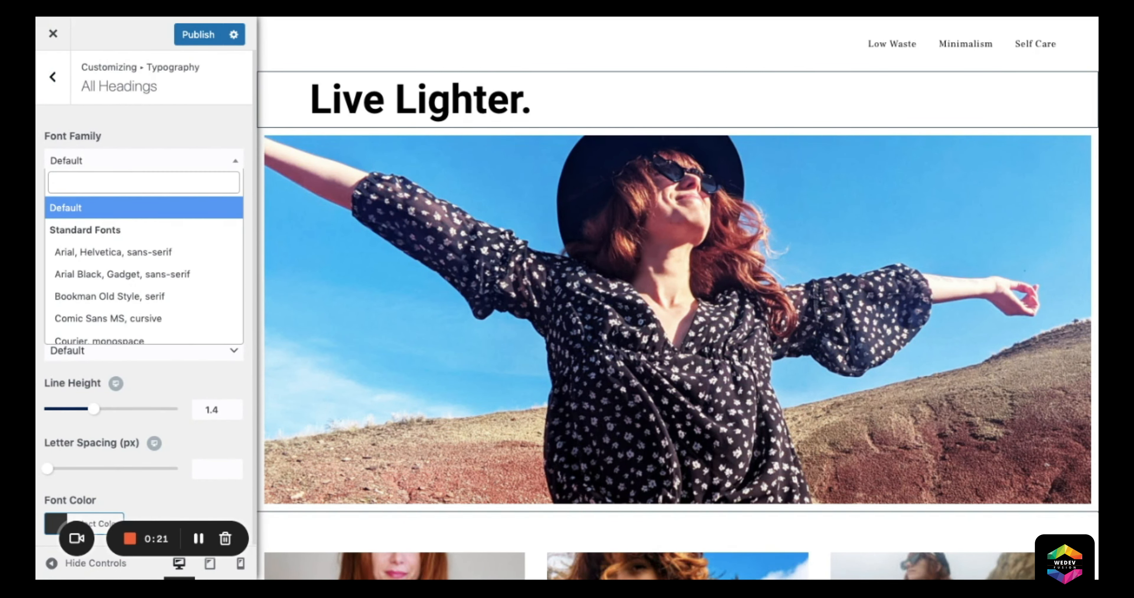
text(fa)
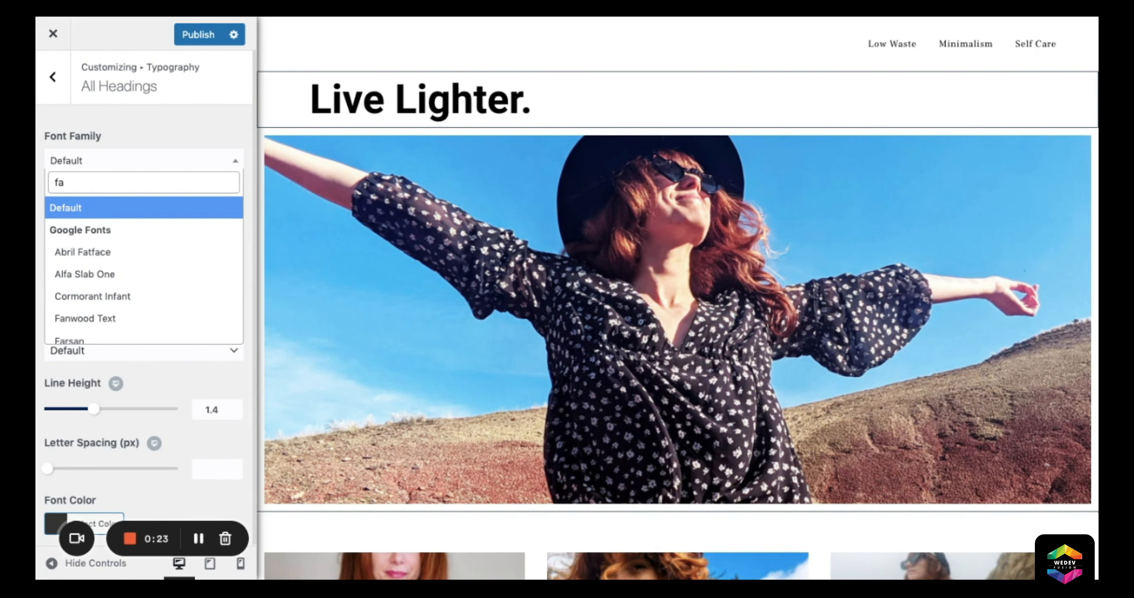
key(BackSpace)
scroll(144, 273, down, 15)
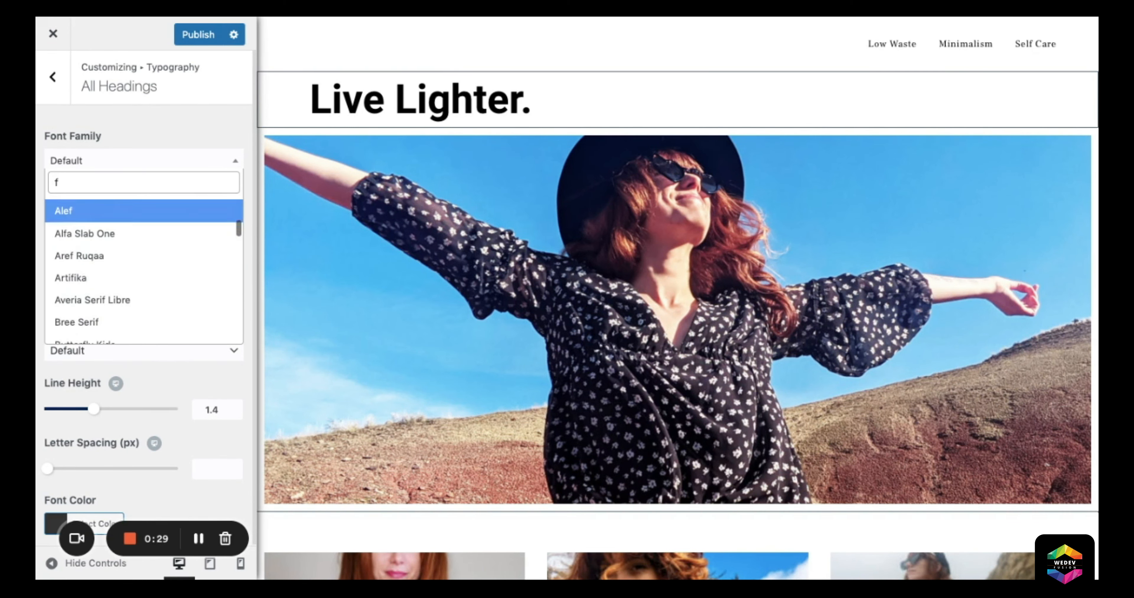
scroll(53, 255, down, 1)
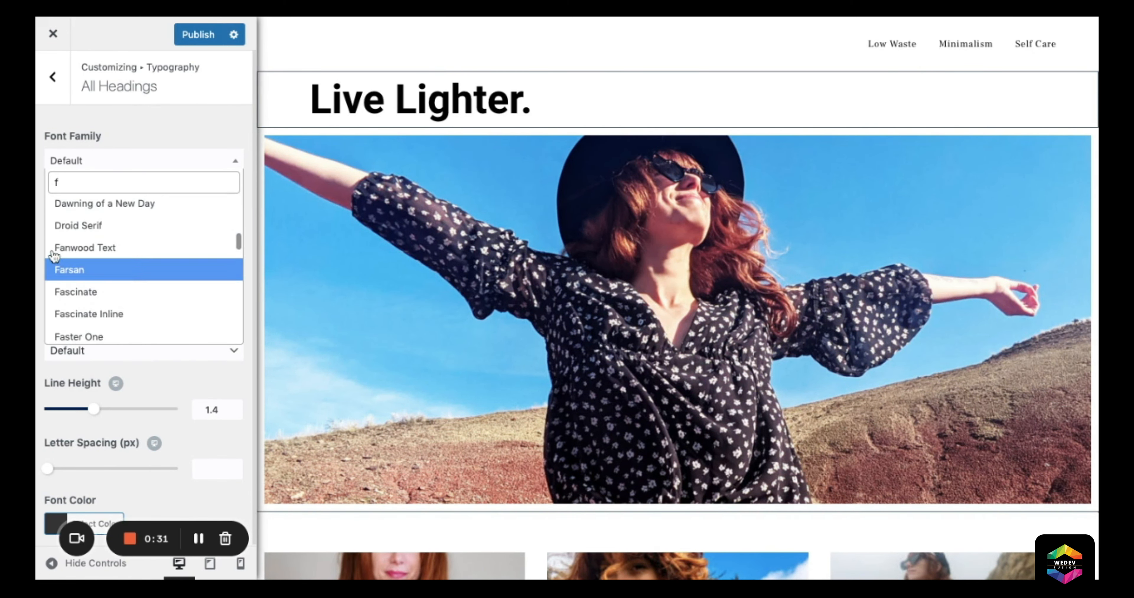
scroll(63, 269, down, 2)
scroll(64, 269, down, 5)
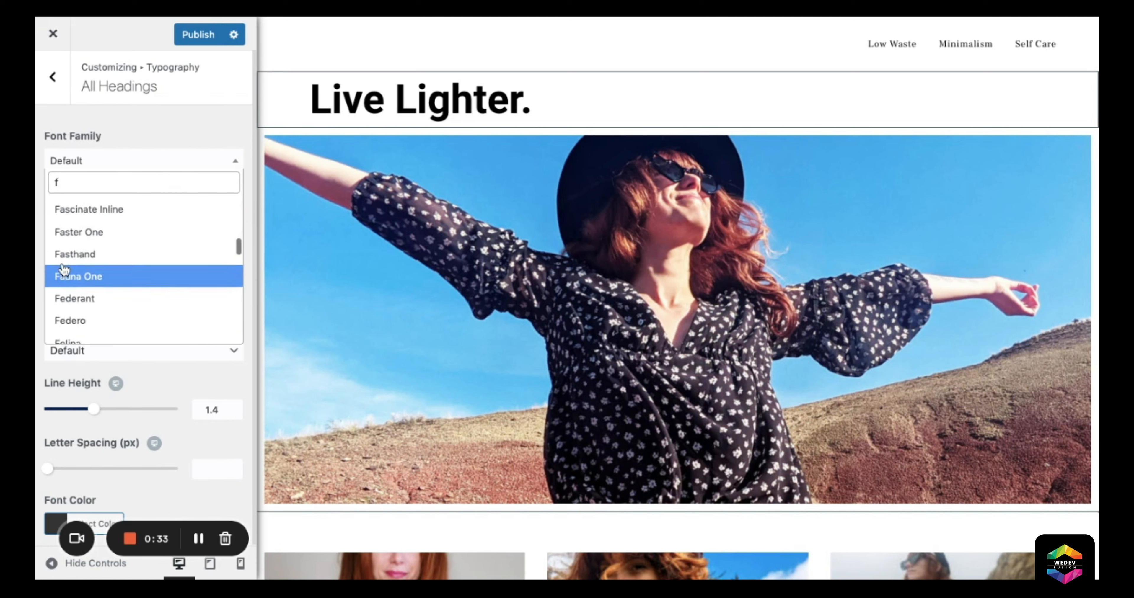
scroll(143, 270, down, 6)
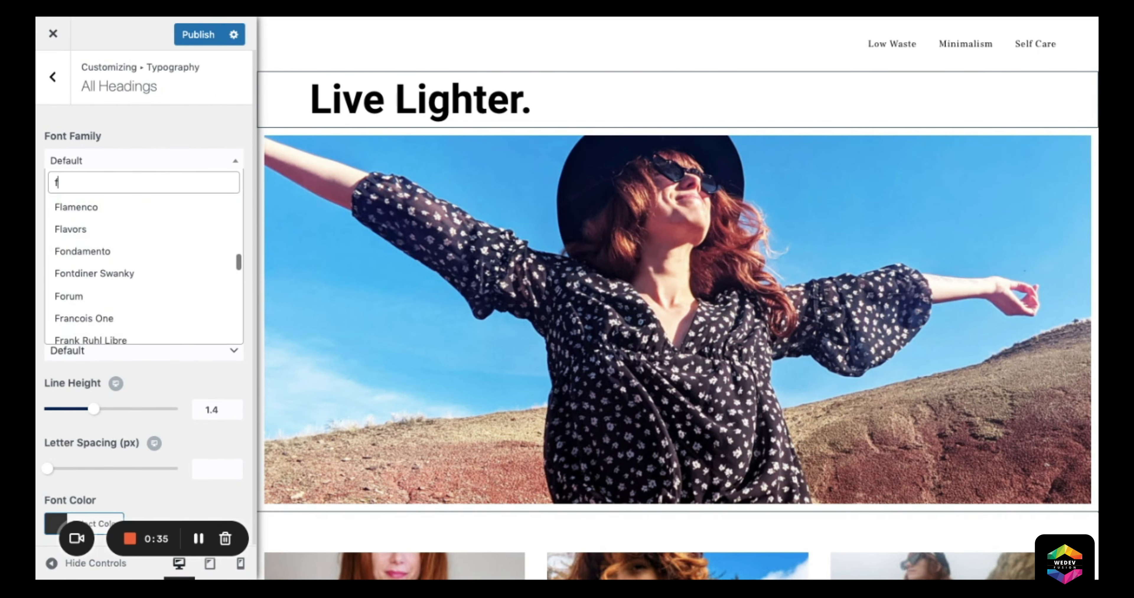
click(47, 228)
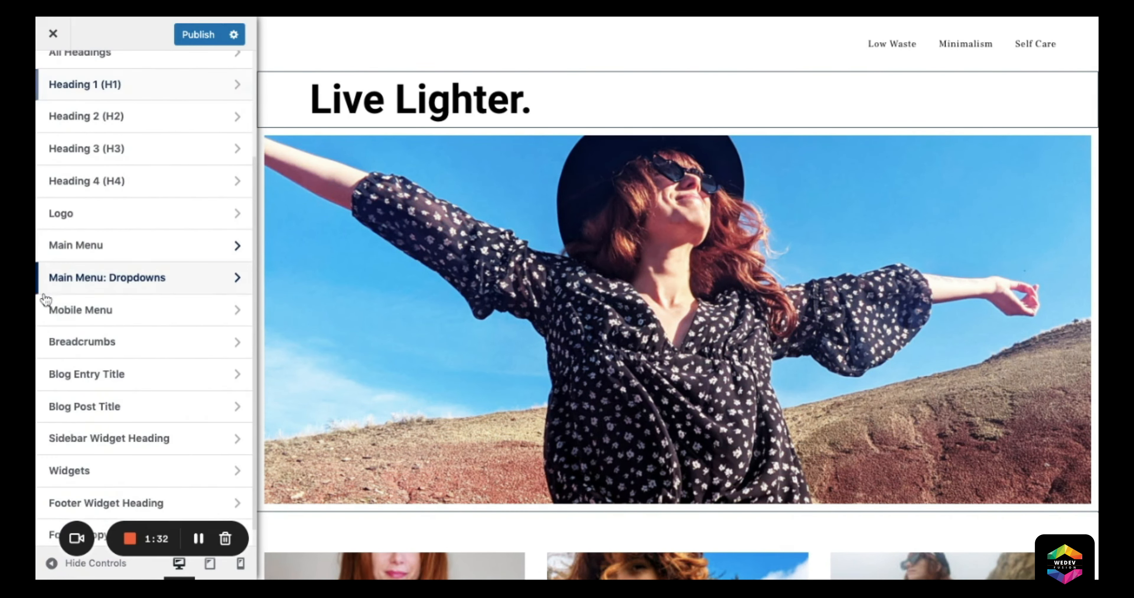
Step: Set the Mobile Menu typography to the Frank Ruhl Libre font family and return to the Typography sections
scroll(38, 304, down, 1)
click(38, 268)
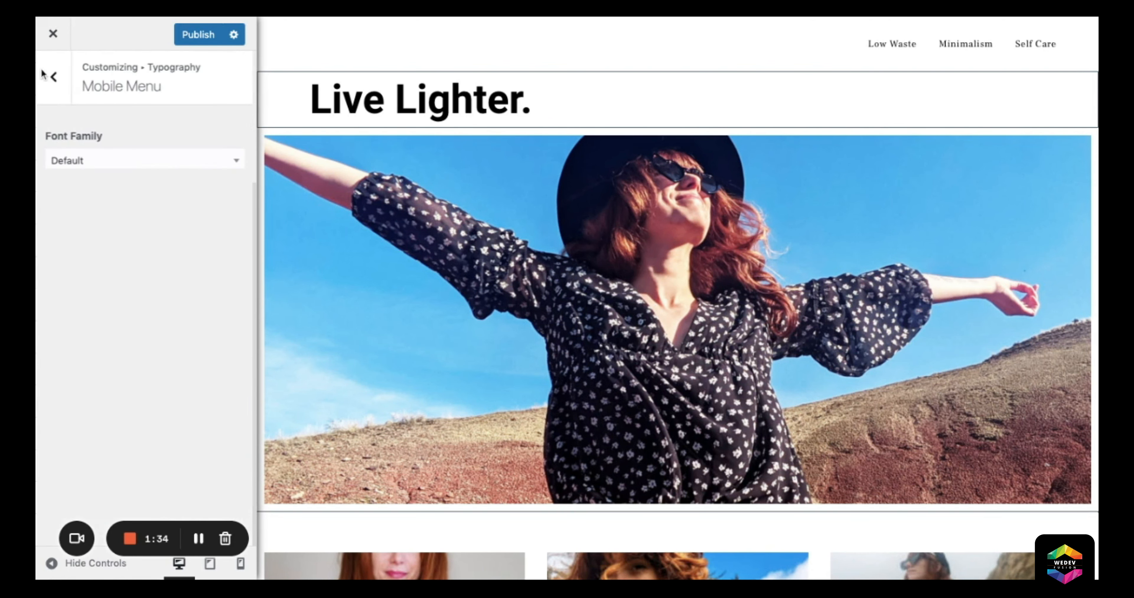
click(141, 161)
text(fra)
key(Down)
key(Return)
click(52, 77)
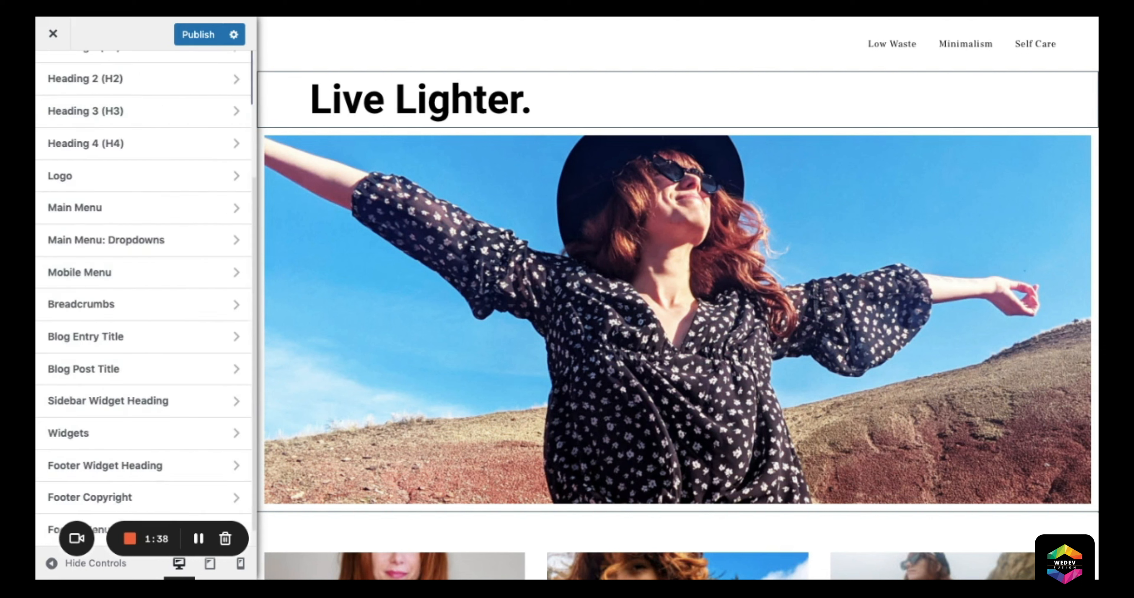
Step: Set the Breadcrumbs font family to Frank Ruhl Libre and return to the Typography sections
click(44, 308)
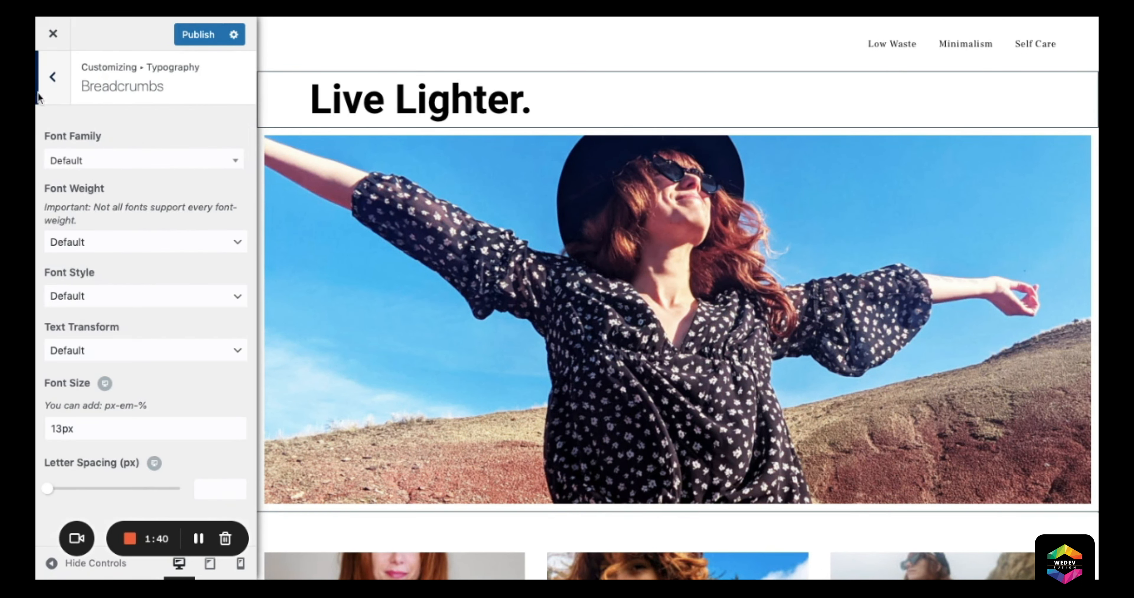
click(140, 161)
text(fra)
key(Down)
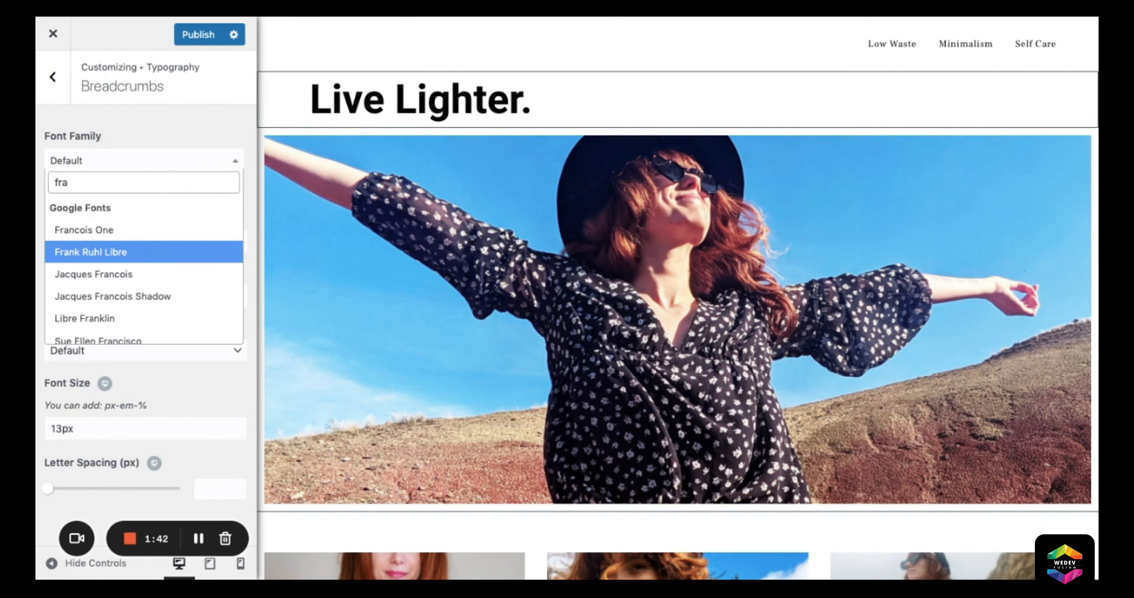
key(Return)
key(Escape)
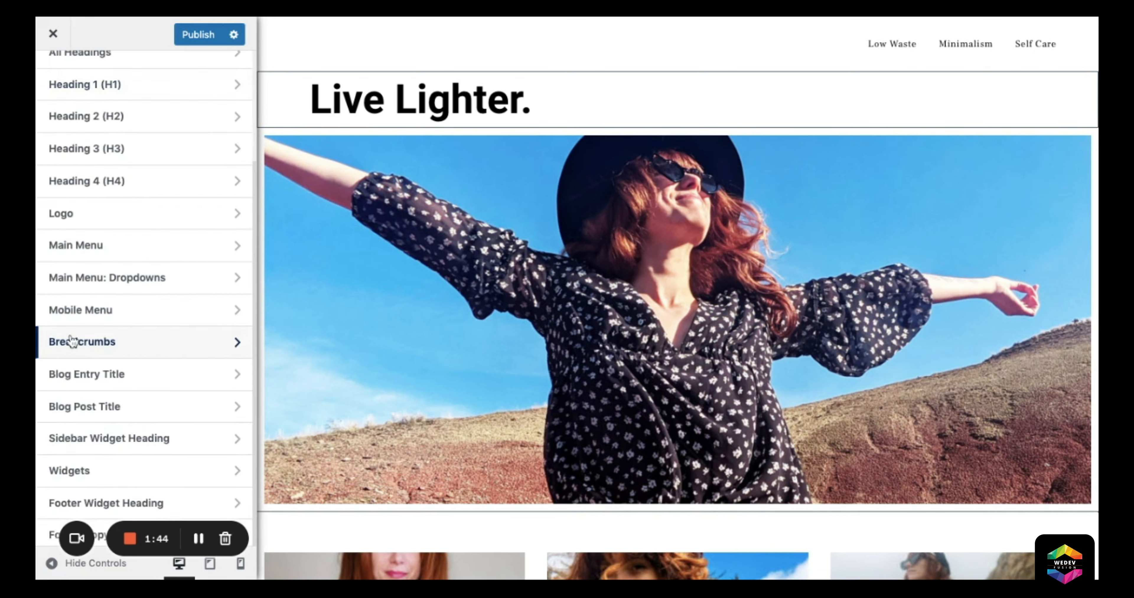
Step: Set the Blog Entry Title font family to Frank Ruhl Libre and return to the Typography sections
click(61, 336)
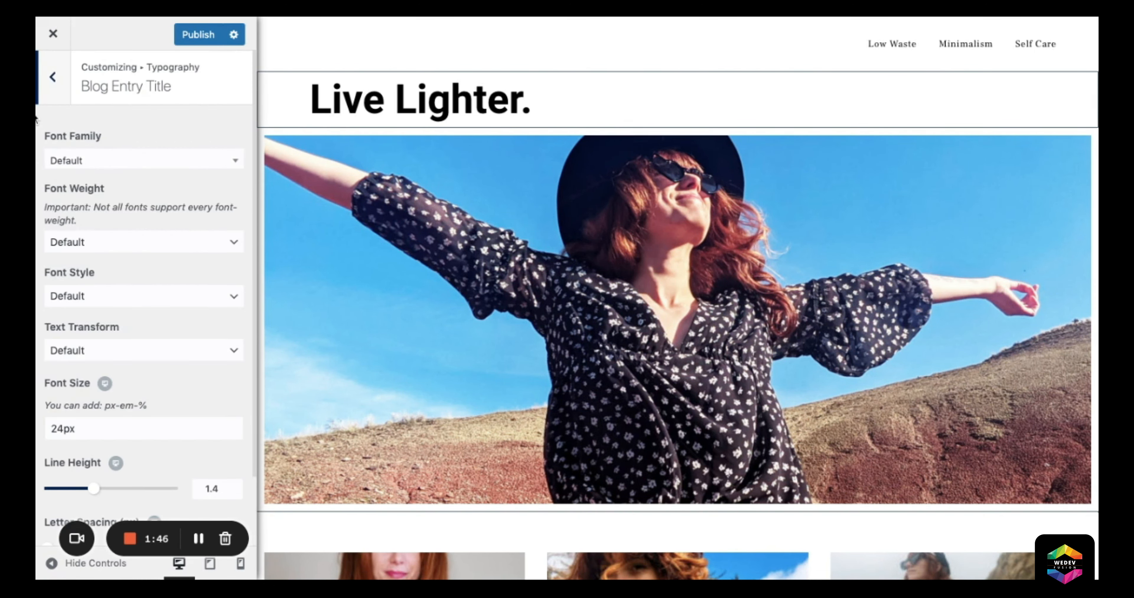
click(88, 161)
text(fra)
key(Down)
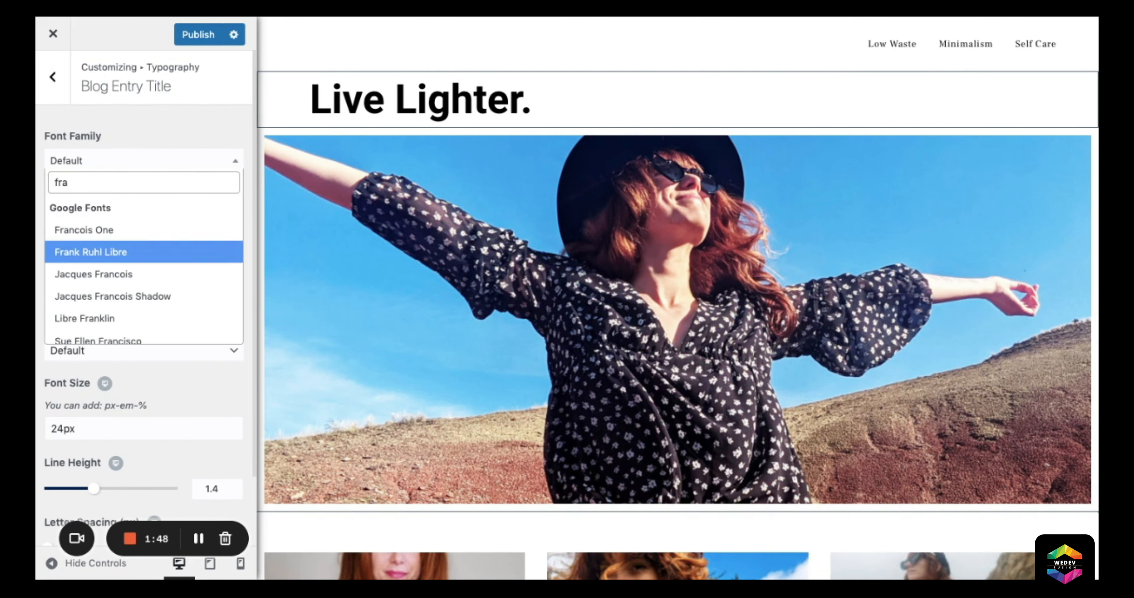
key(Return)
key(Escape)
Step: Set the Blog Post Title font family to Frank Ruhl Libre and return to the Typography sections
click(71, 369)
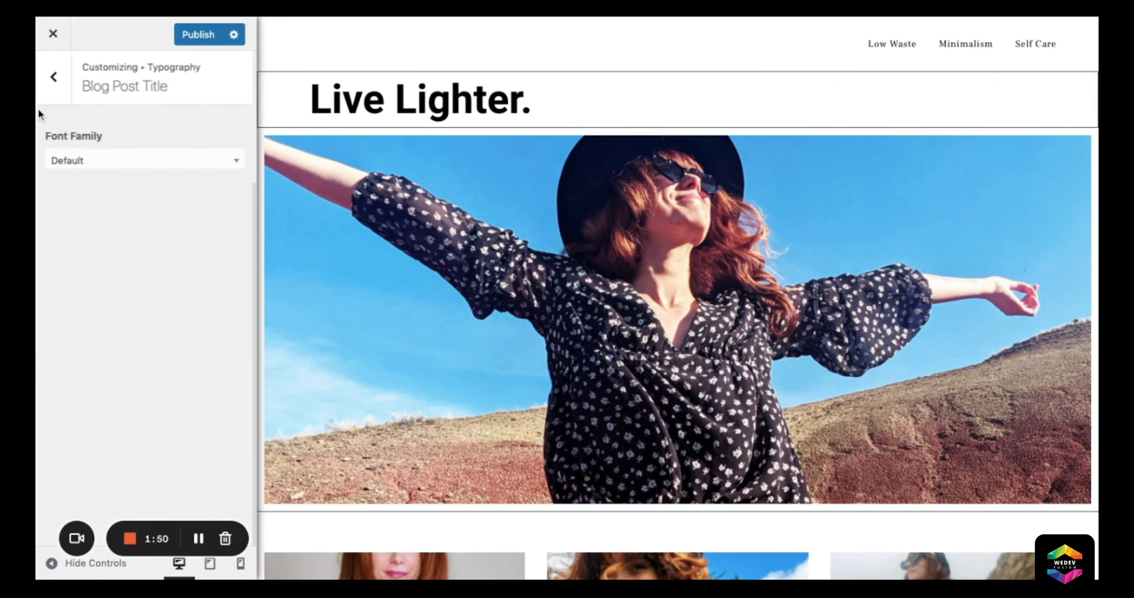
click(71, 161)
text(fra)
key(Down)
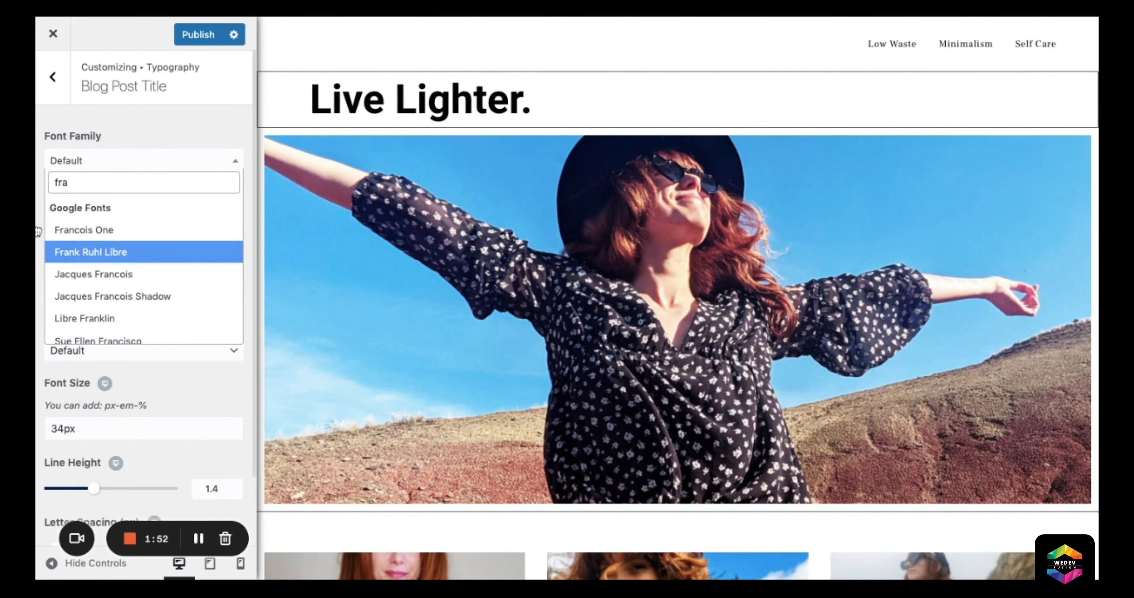
key(Return)
key(Escape)
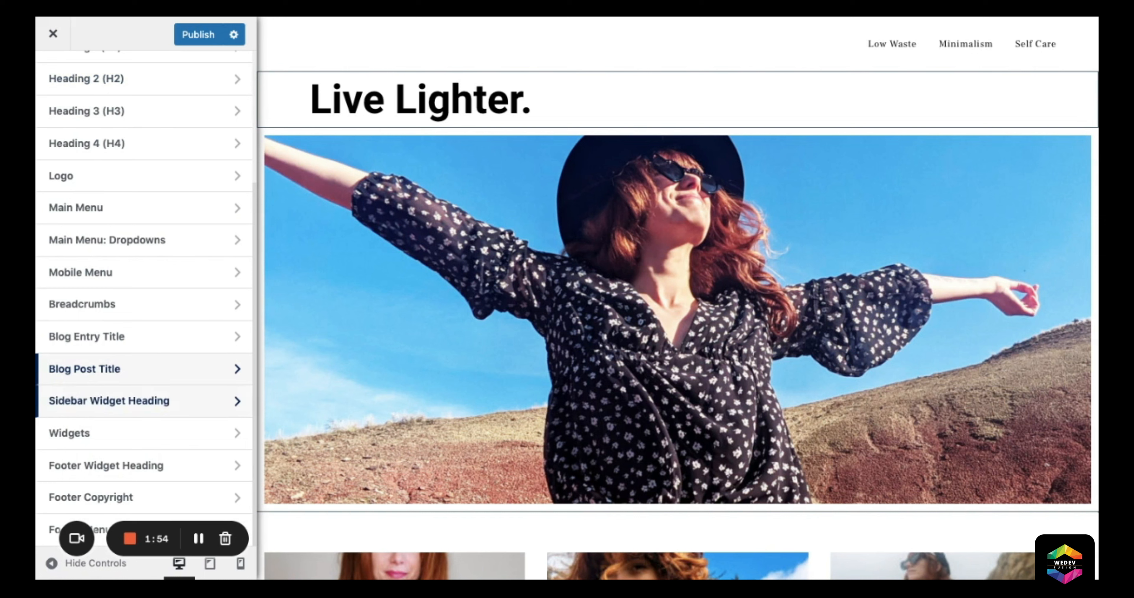
Step: Set the Sidebar Widget Heading font family to Frank Ruhl Libre and return to the Typography sections
click(132, 399)
click(70, 160)
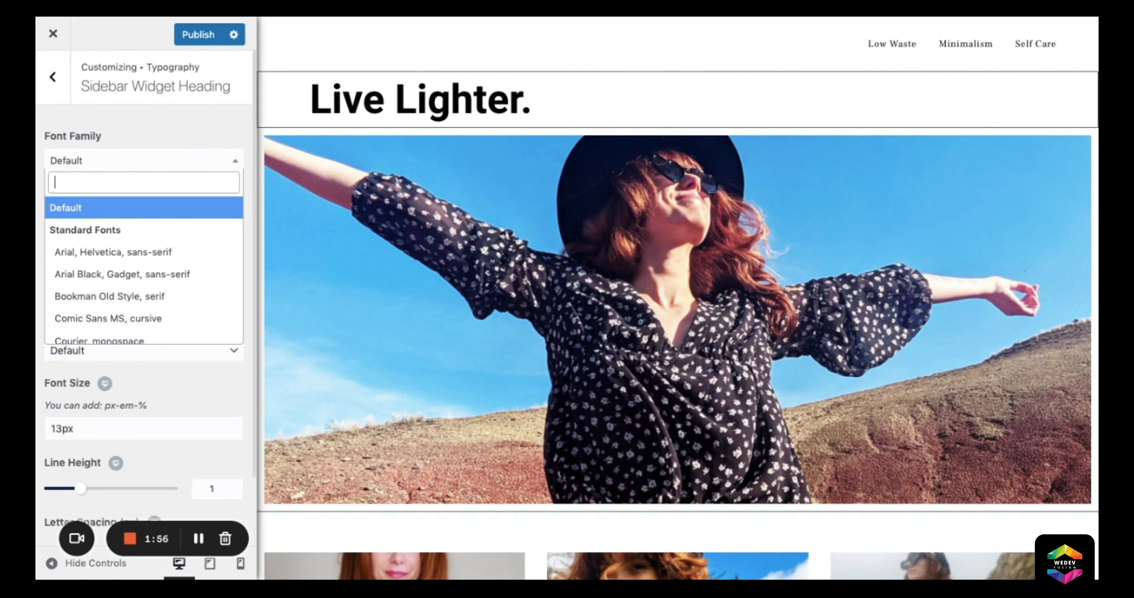
text(fra)
key(Down)
key(Return)
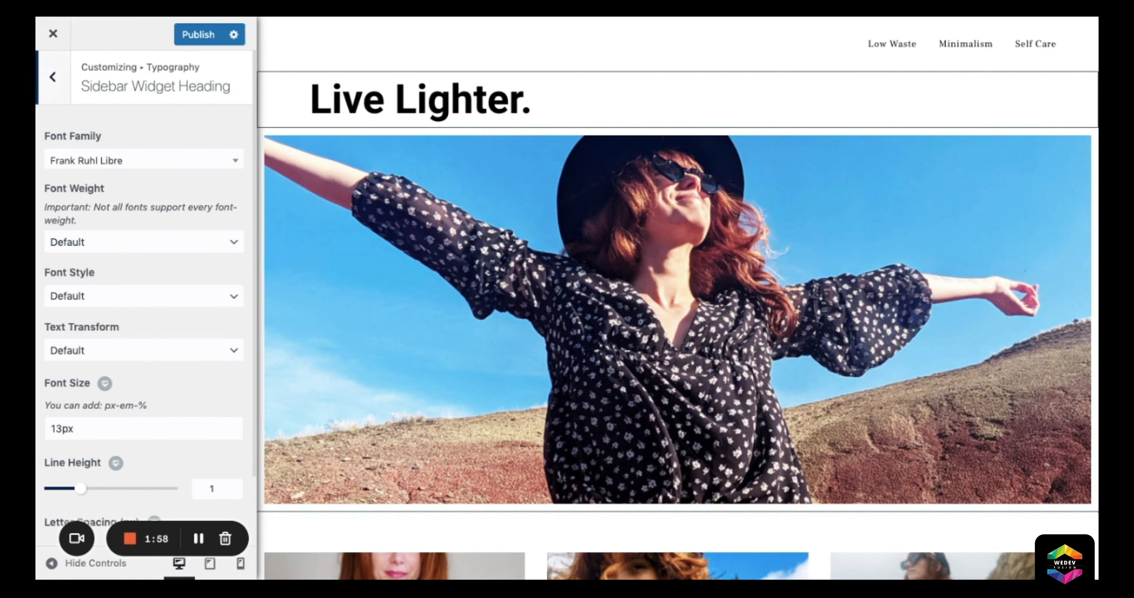
click(52, 77)
Step: Set the Widgets font family to Frank Ruhl Libre and return to the Typography sections
click(46, 433)
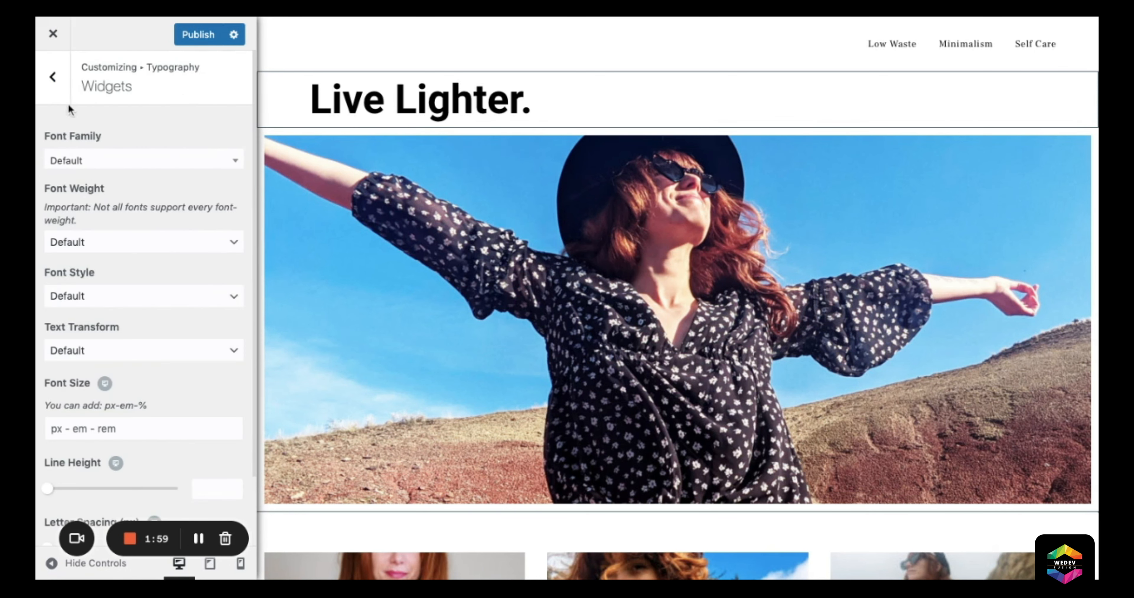
click(64, 161)
text(fr)
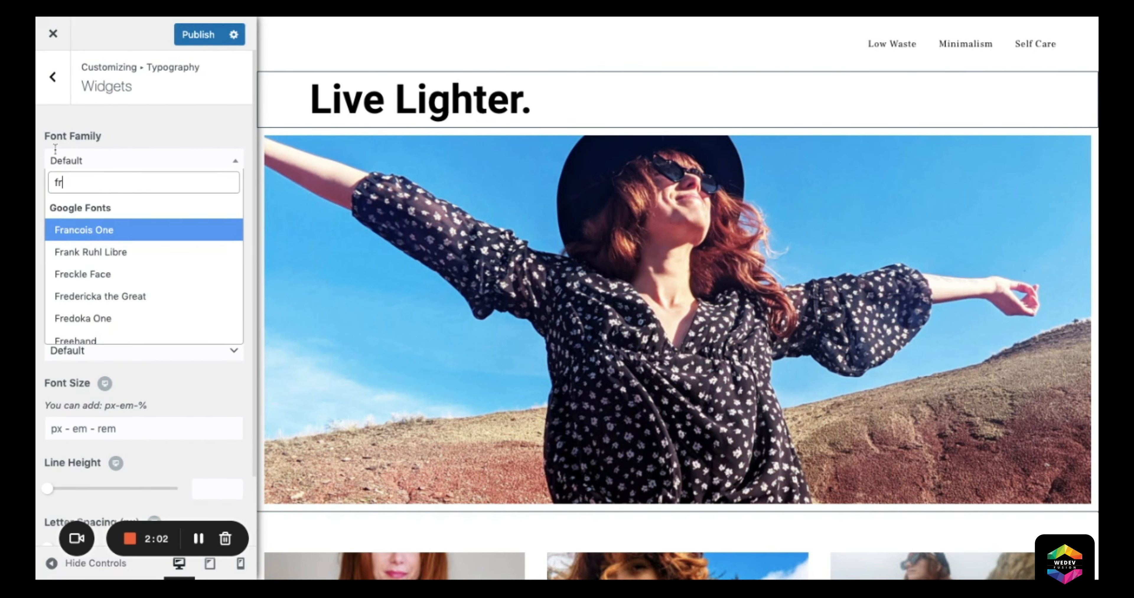
text(a)
key(Down)
key(Return)
click(52, 77)
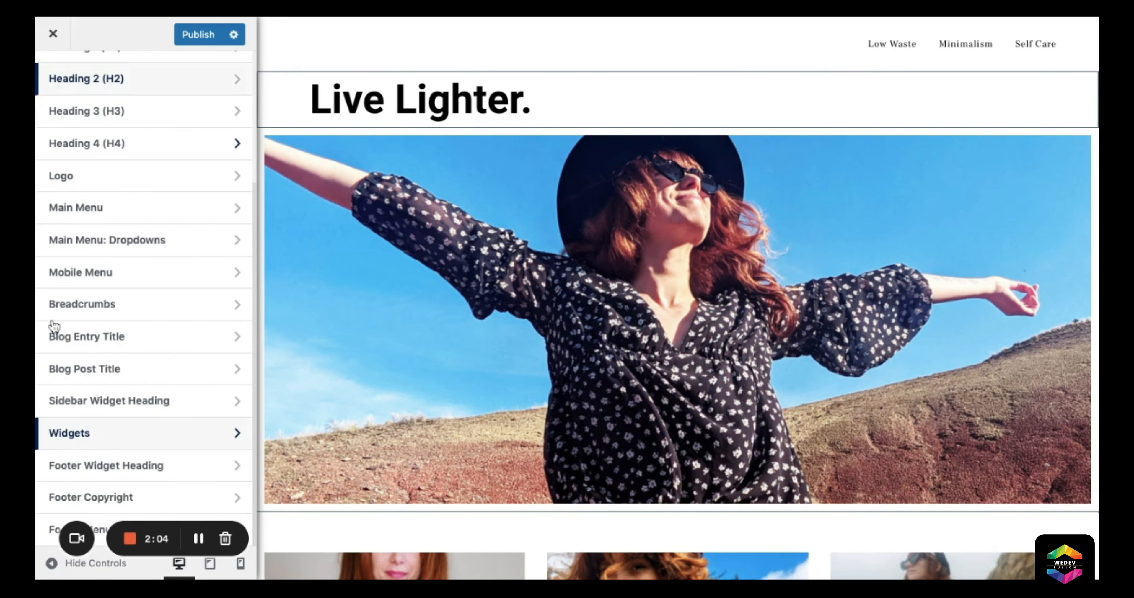
Step: Set the Footer Widget Heading font family to Frank Ruhl Libre and return to the Typography sections
click(55, 466)
click(65, 161)
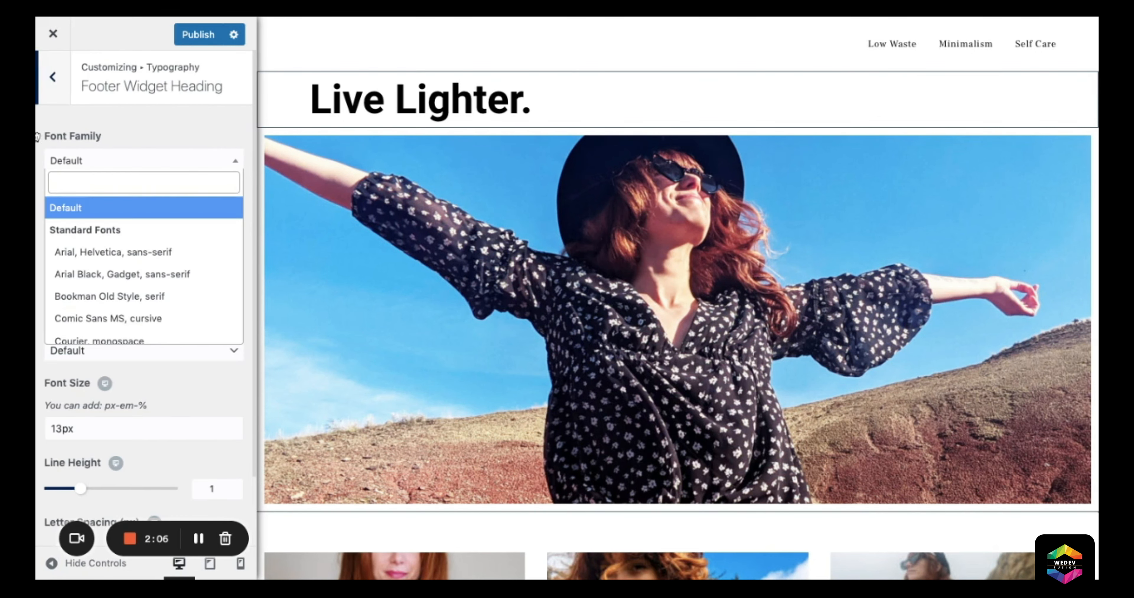
text(fra)
key(Down)
key(Return)
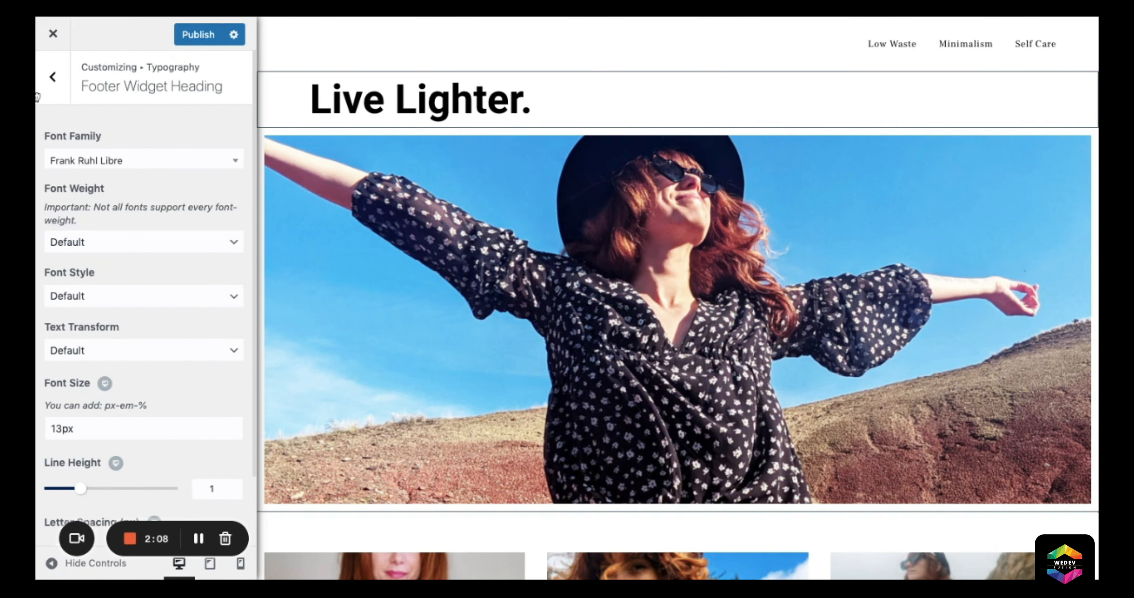
click(39, 88)
Step: Set the Footer Copyright font family to Frank Ruhl Libre and return to the Typography sections
click(237, 499)
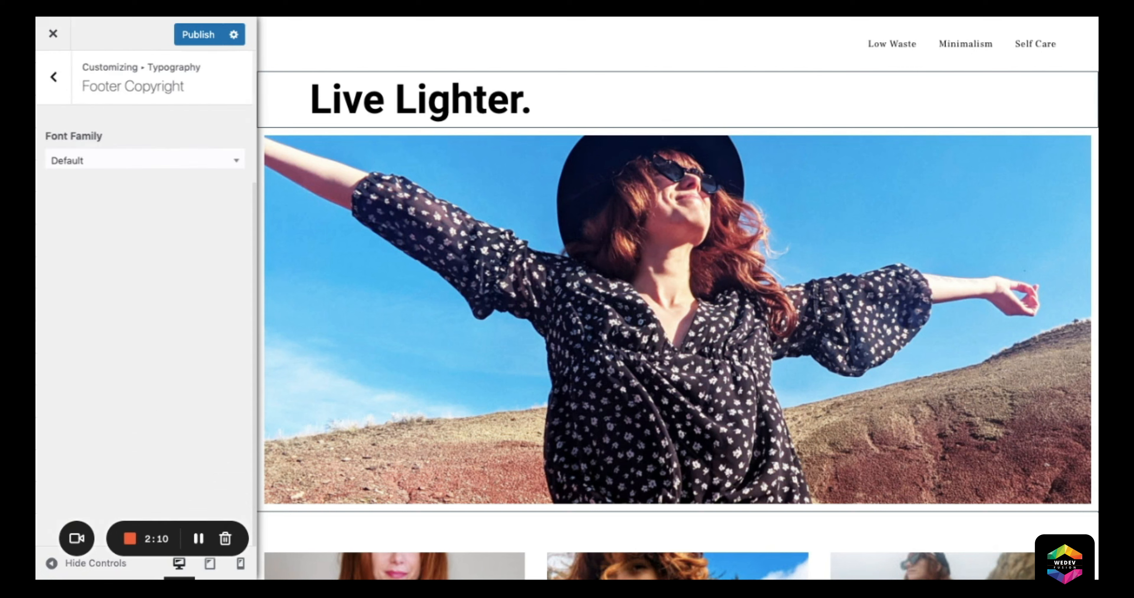
click(51, 163)
text(fra)
key(Down)
key(Return)
click(53, 77)
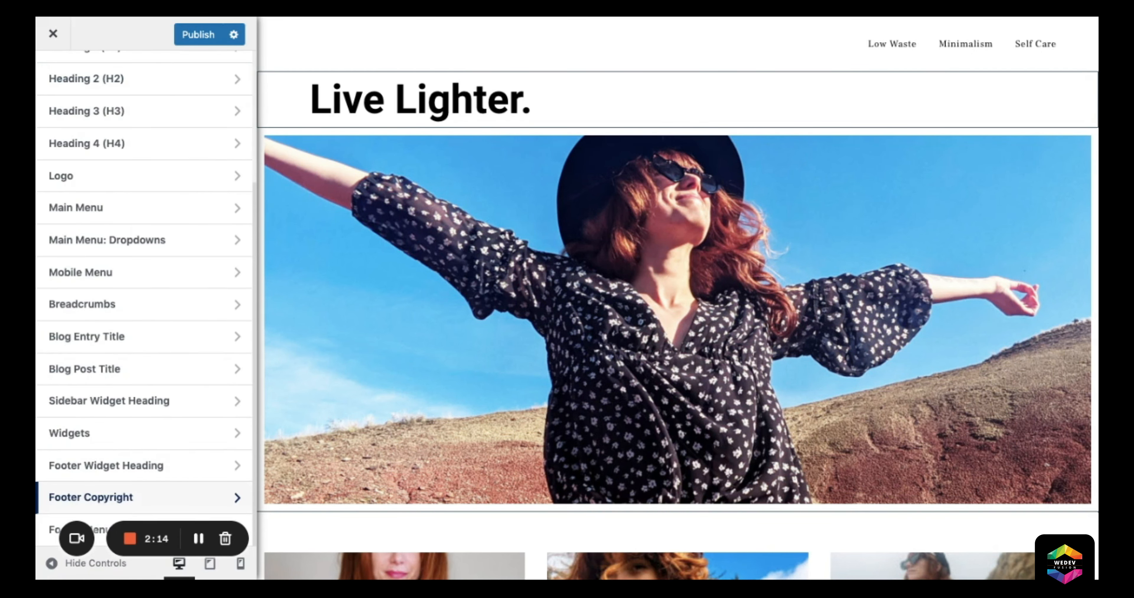
Step: Set the Footer Menu font family to Frank Ruhl Libre and return to the Typography sections
click(66, 530)
click(49, 159)
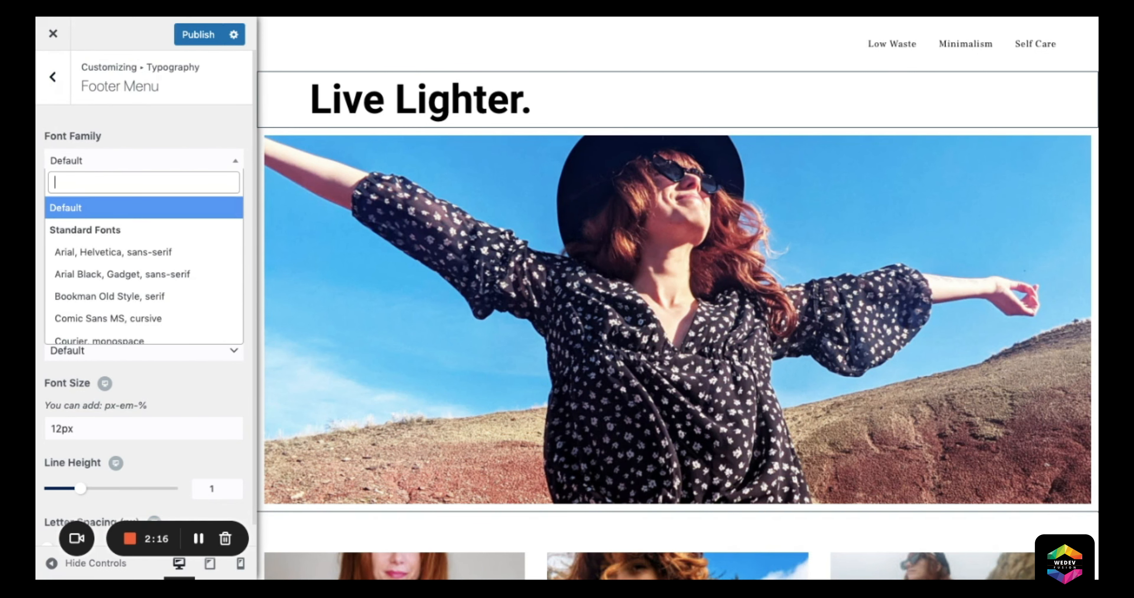
text(fra)
key(Down)
key(Return)
click(53, 77)
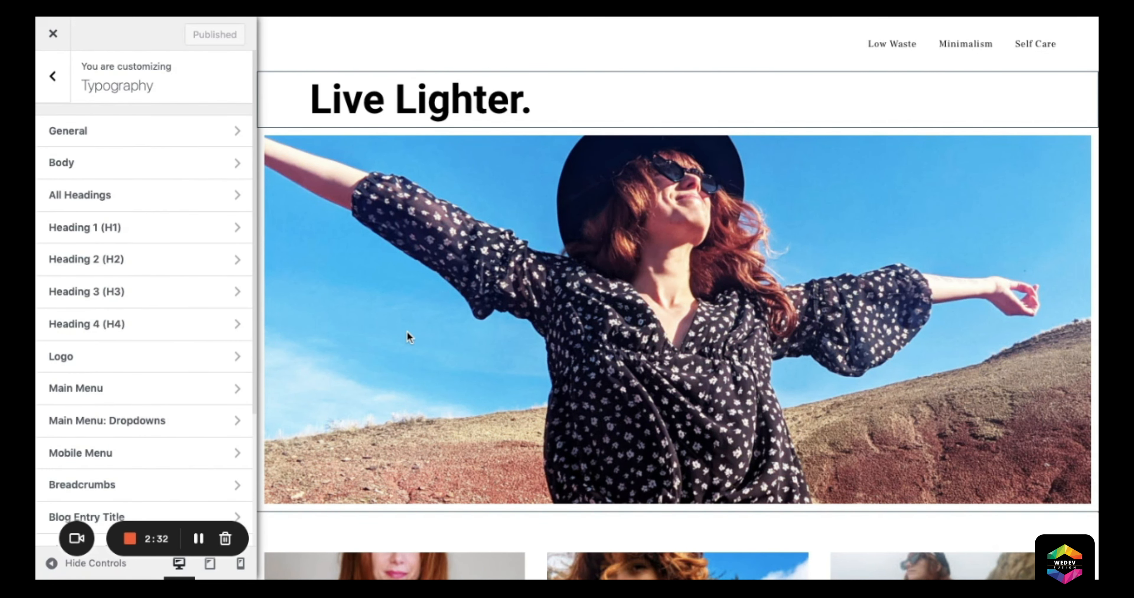
Step: Check the fonts of the "Live Lighter." heading and of the sections further down the page preview
scroll(591, 321, down, 6)
scroll(591, 323, up, 6)
drag(531, 78, 331, 94)
click(582, 61)
scroll(821, 215, down, 10)
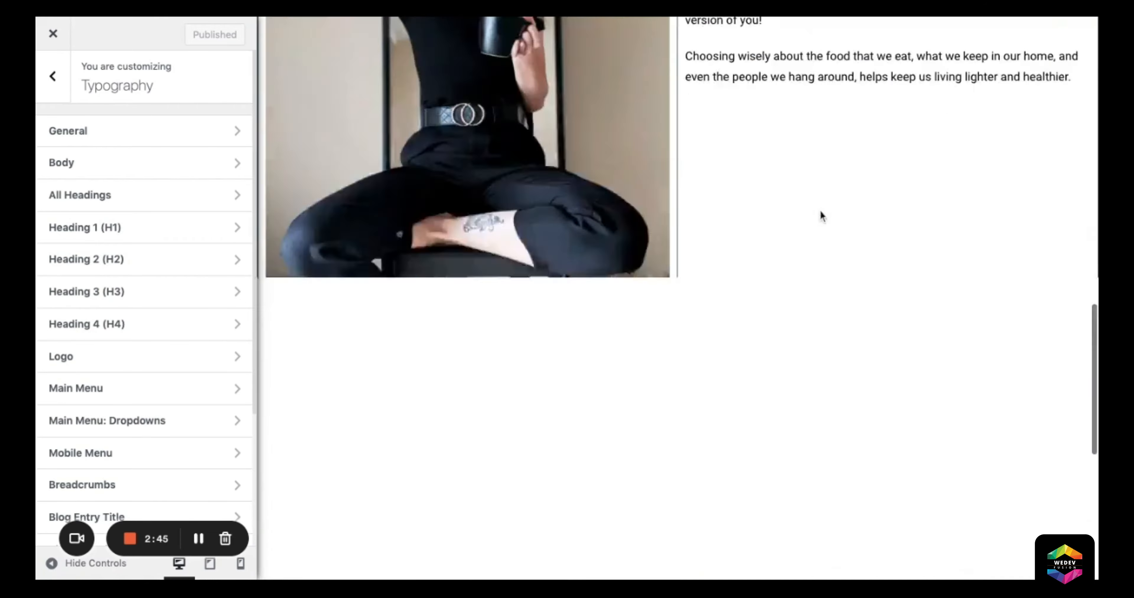
scroll(821, 211, down, 7)
scroll(821, 212, up, 20)
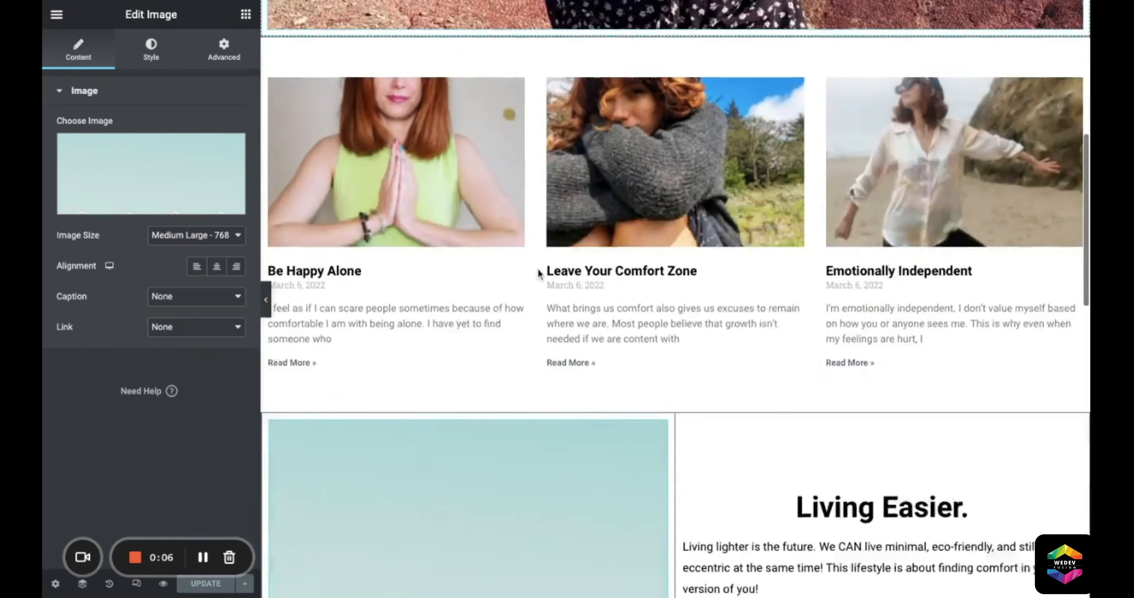
Step: Set the "Live Lighter." heading's font family to Frank Ruhl Libre
scroll(539, 127, down, 4)
scroll(538, 126, down, 4)
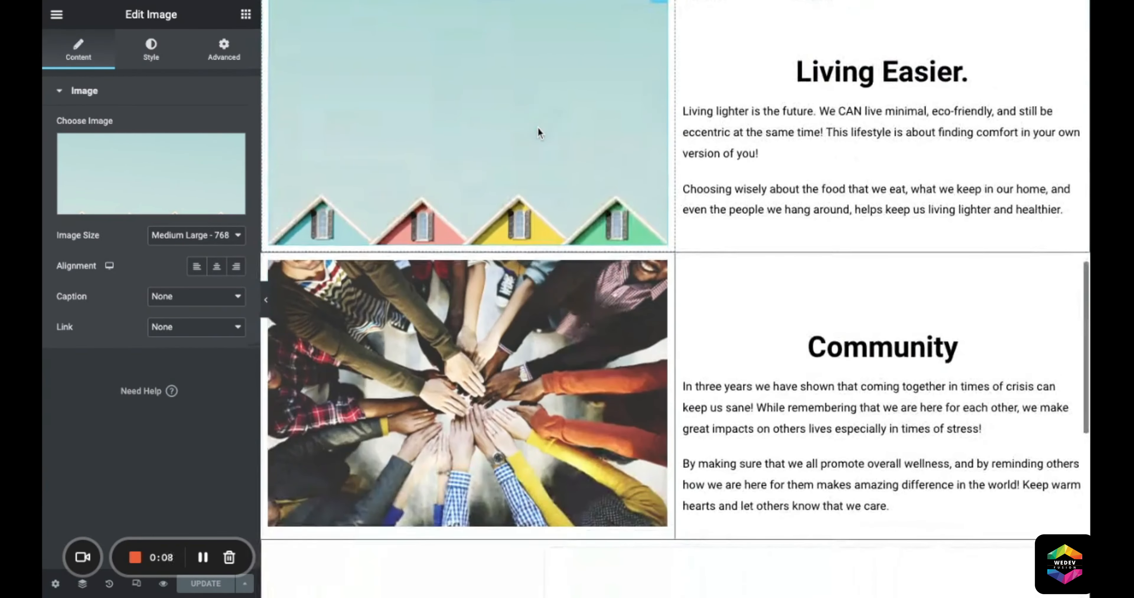
scroll(452, 65, up, 5)
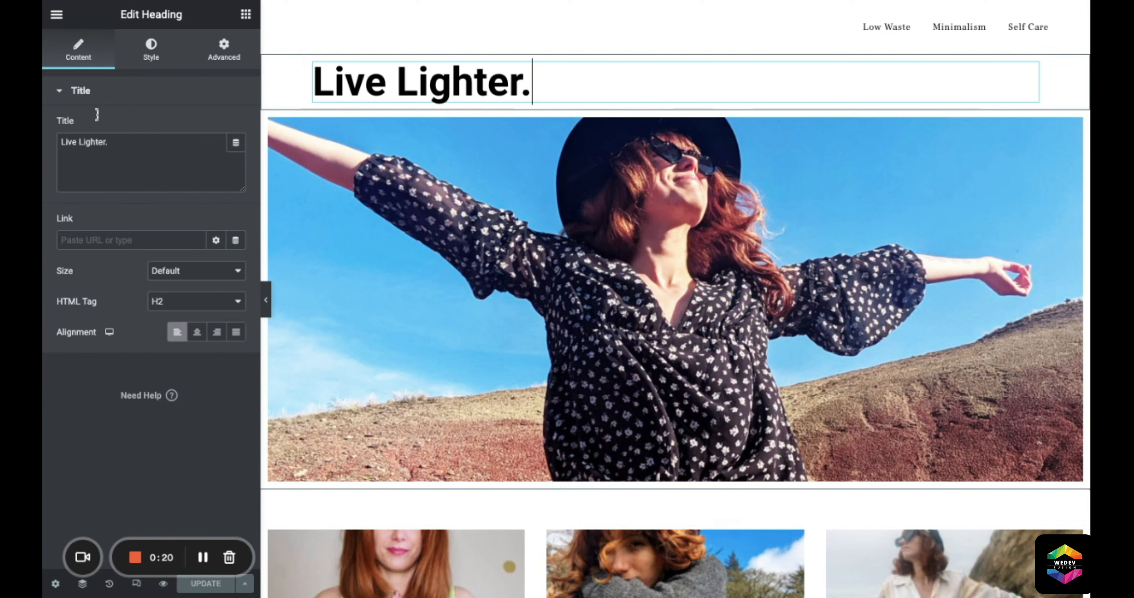
click(151, 50)
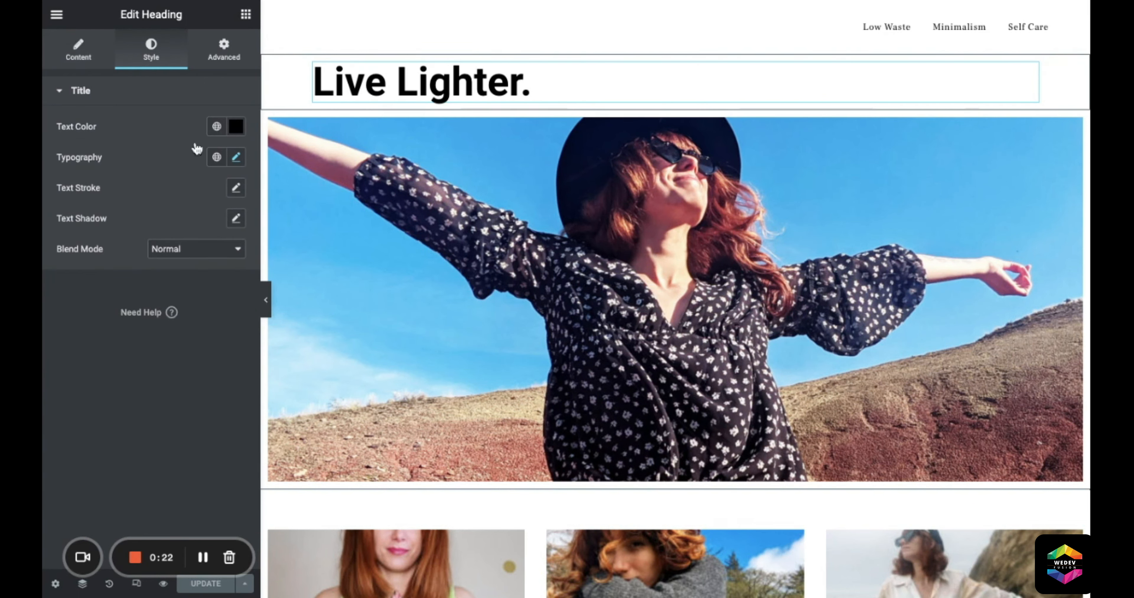
click(182, 146)
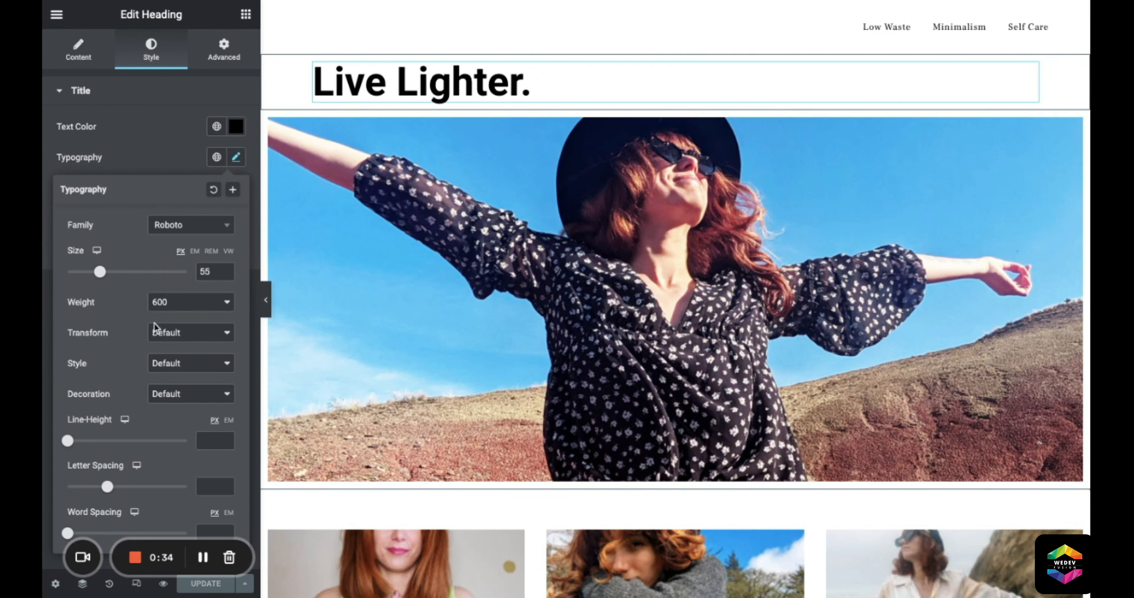
click(171, 226)
text(fra)
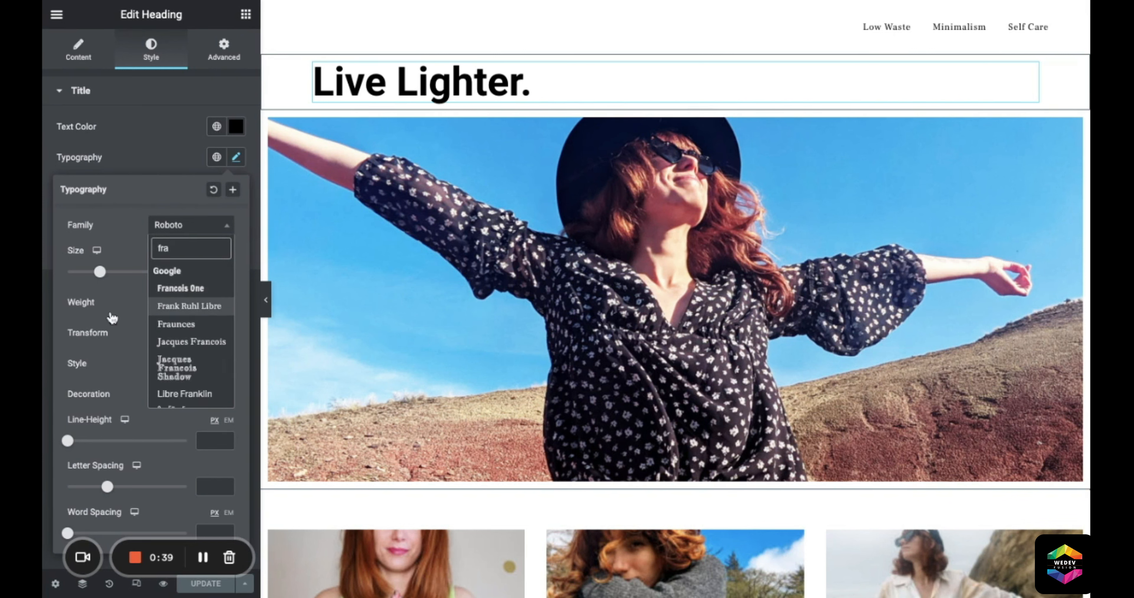
key(Return)
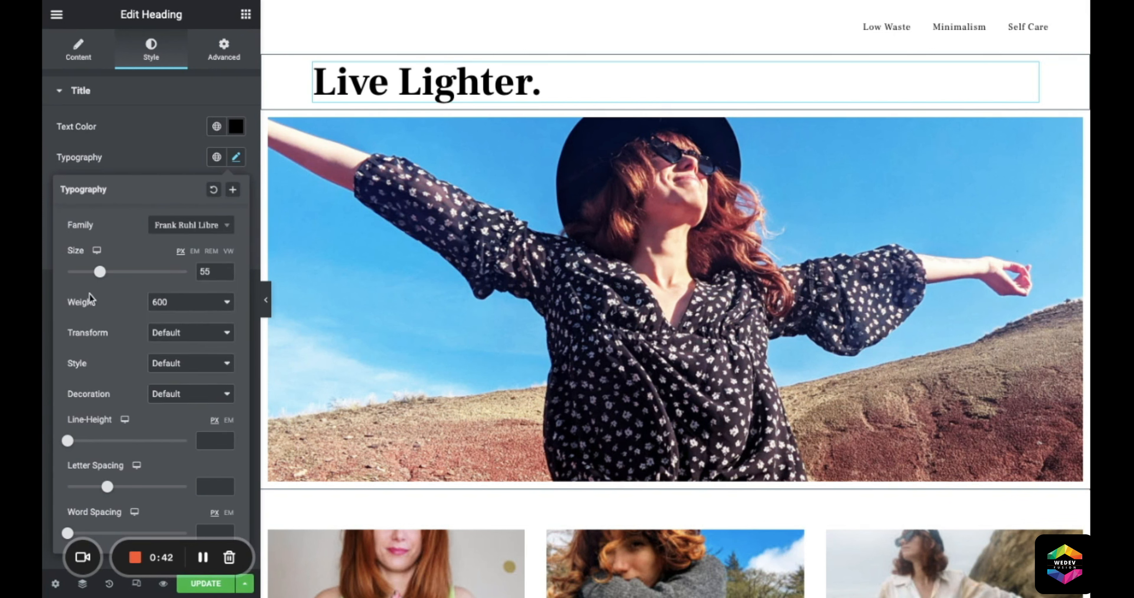
click(83, 90)
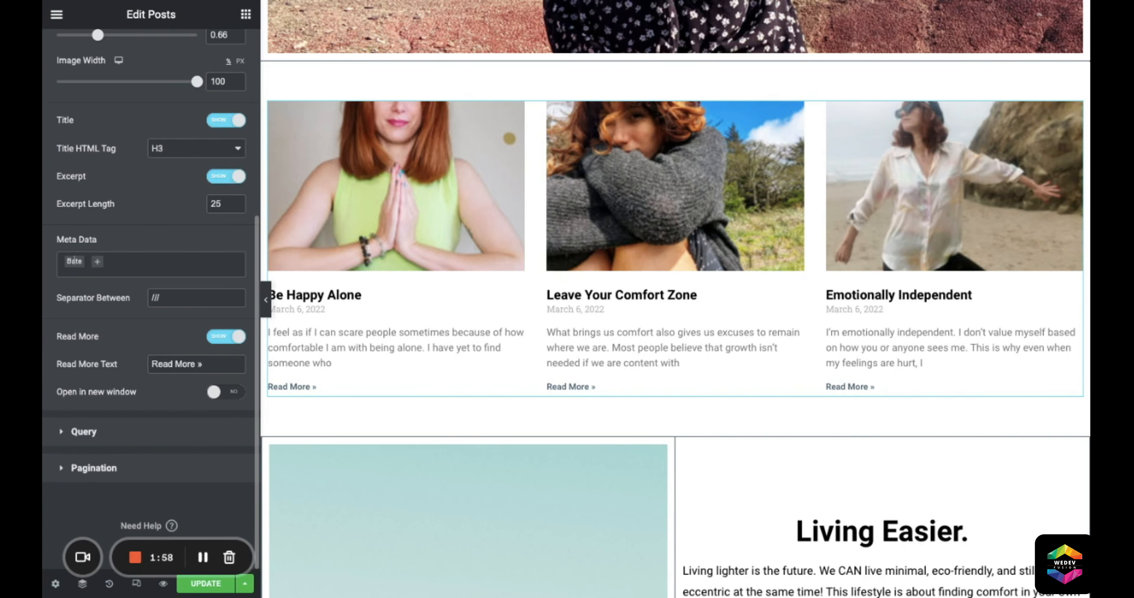
Step: Set the title font family of the three-post grid to Frank Ruhl Libre
scroll(74, 261, up, 10)
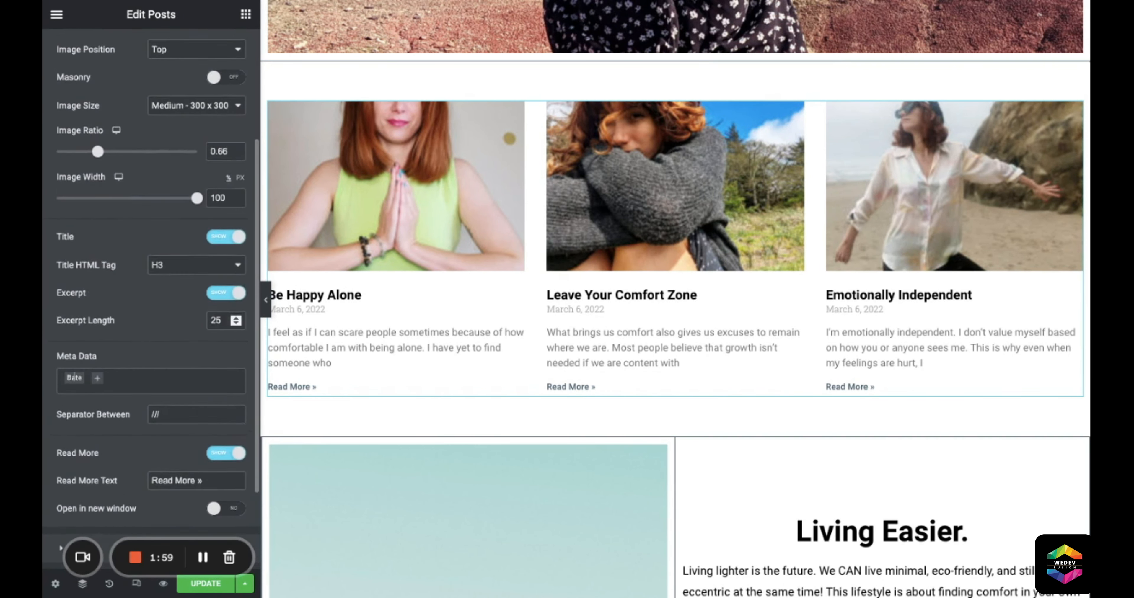
click(151, 48)
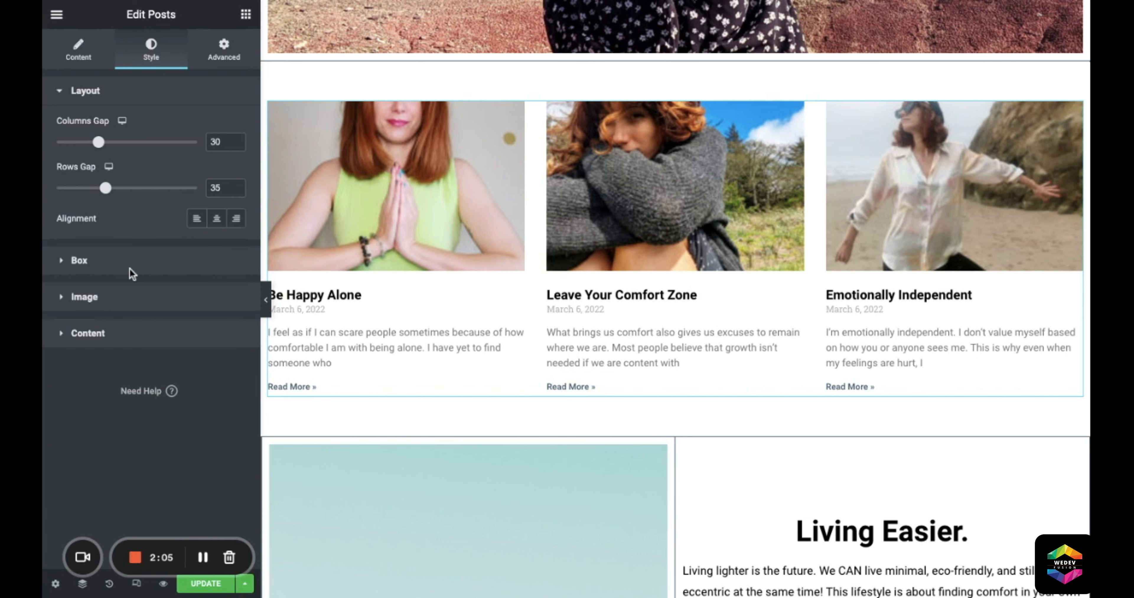
click(135, 336)
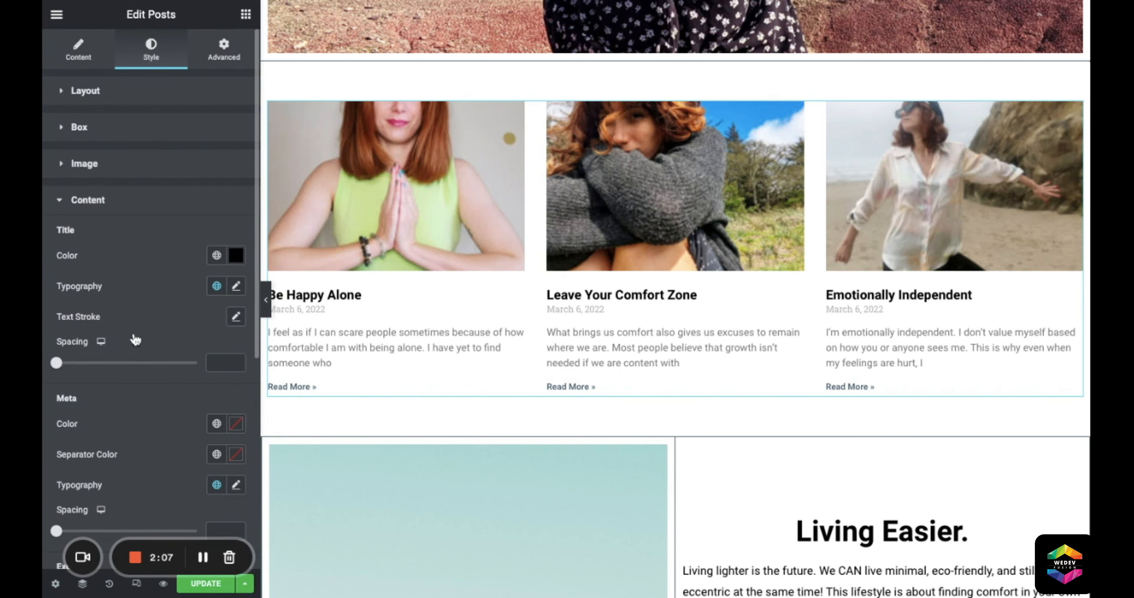
scroll(136, 340, down, 2)
click(236, 184)
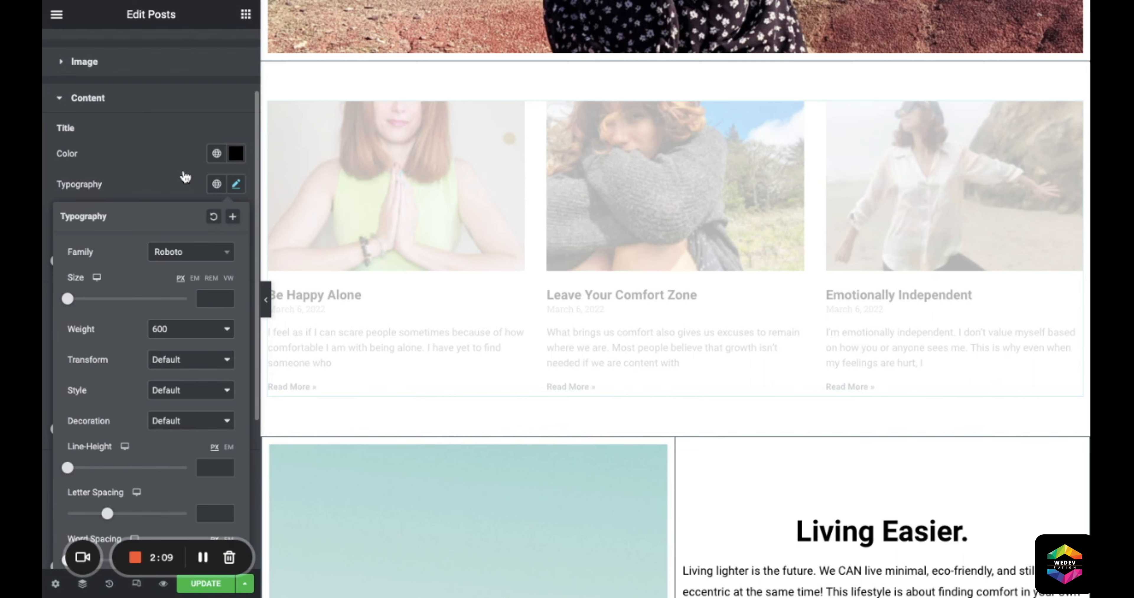
click(96, 254)
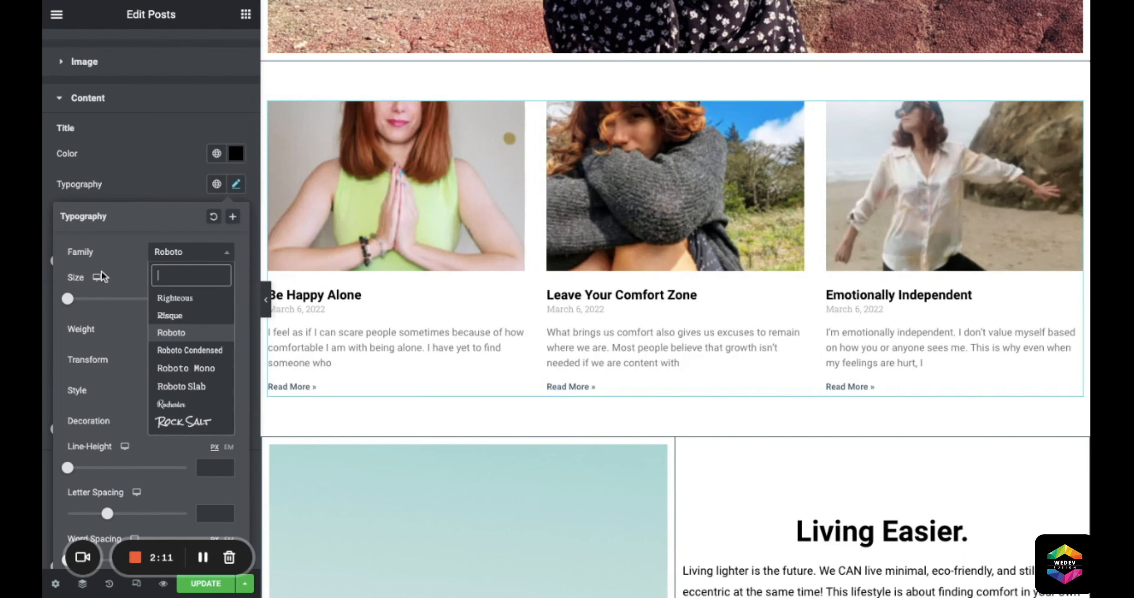
text(fra)
key(Down)
key(Return)
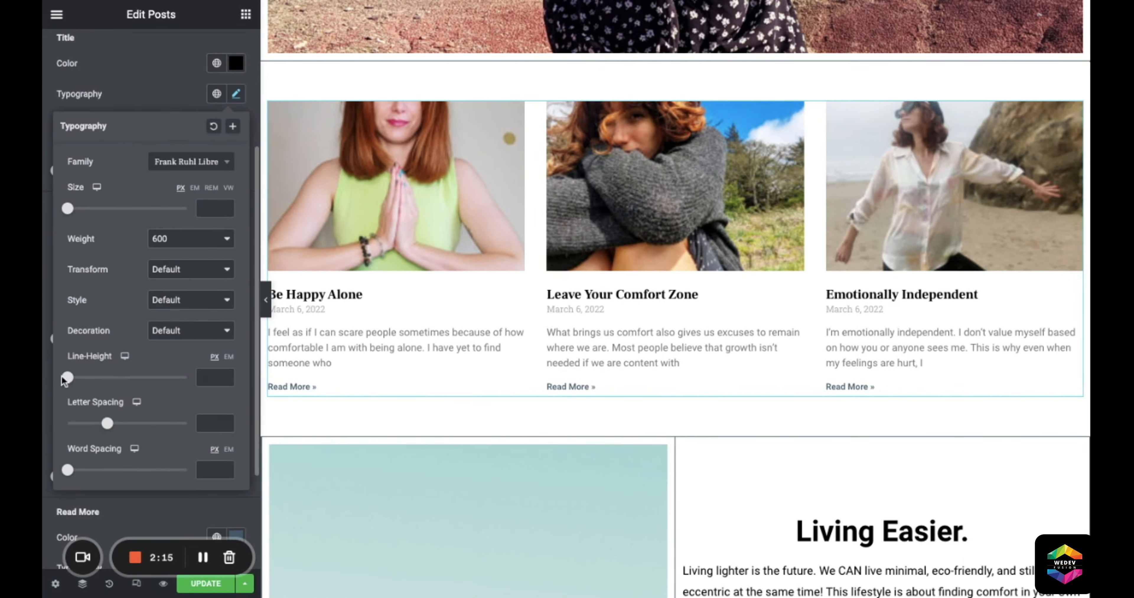
Step: Set the font family of the post grid's Read More links to Frank Ruhl Libre
click(236, 416)
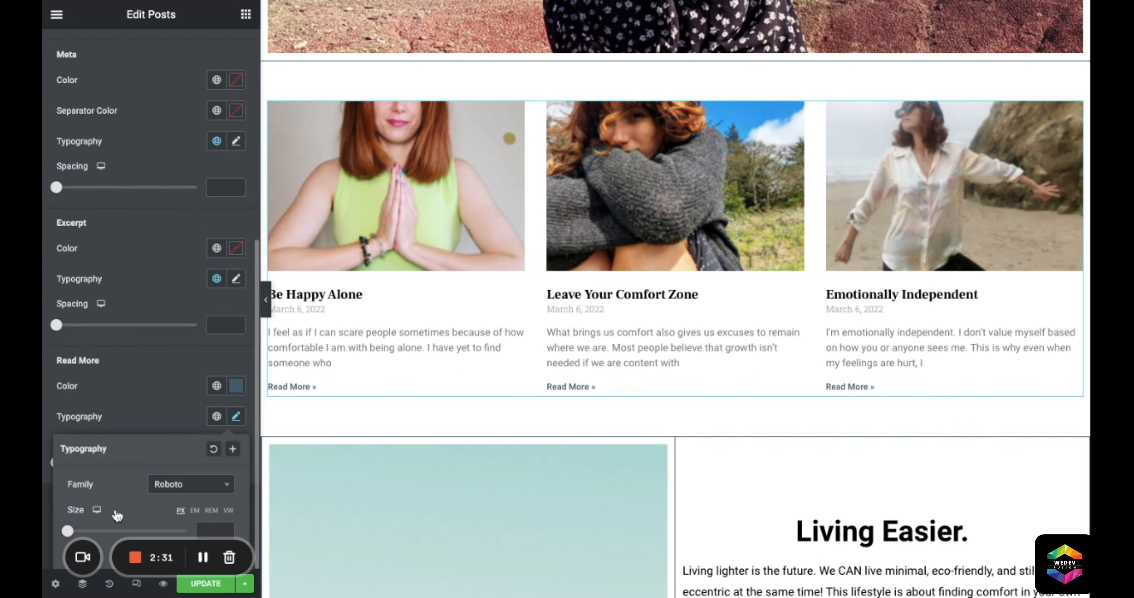
scroll(122, 516, down, 1)
click(123, 440)
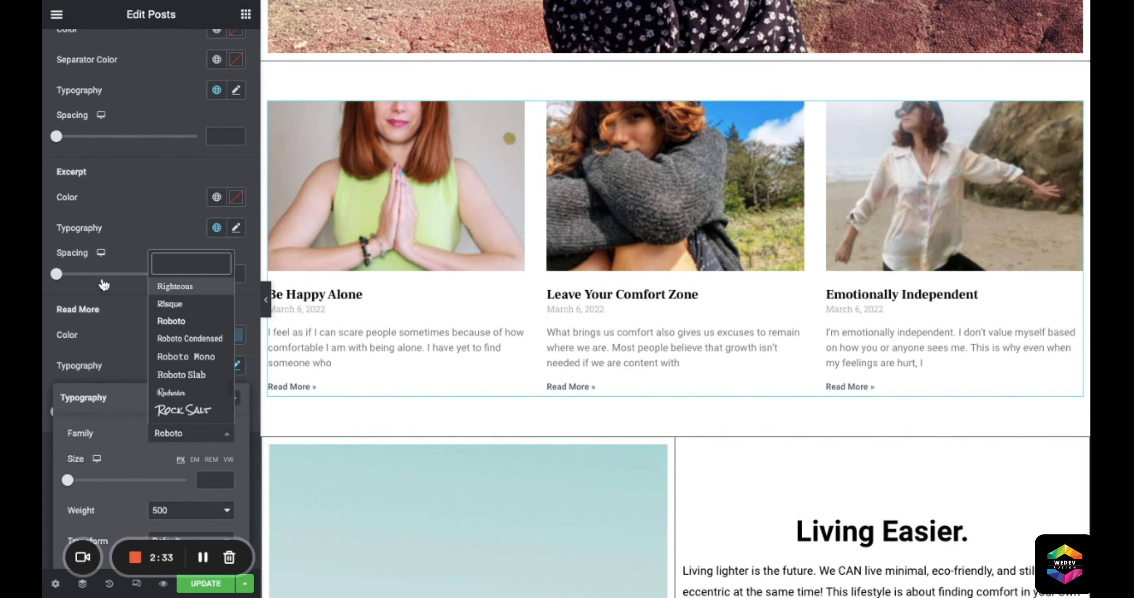
text(fra)
key(Down)
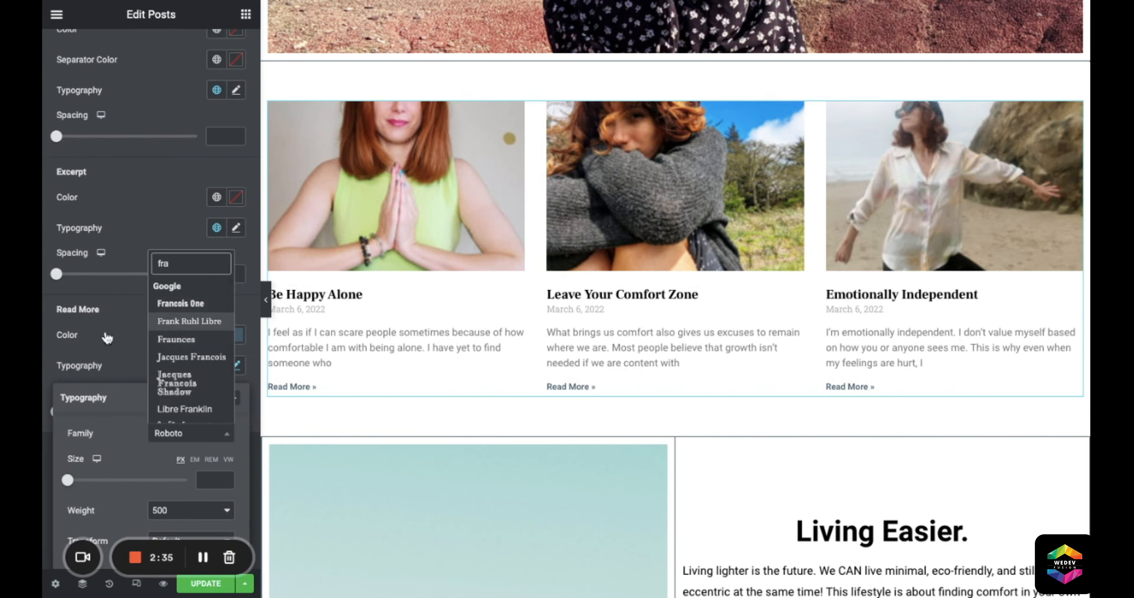
key(Return)
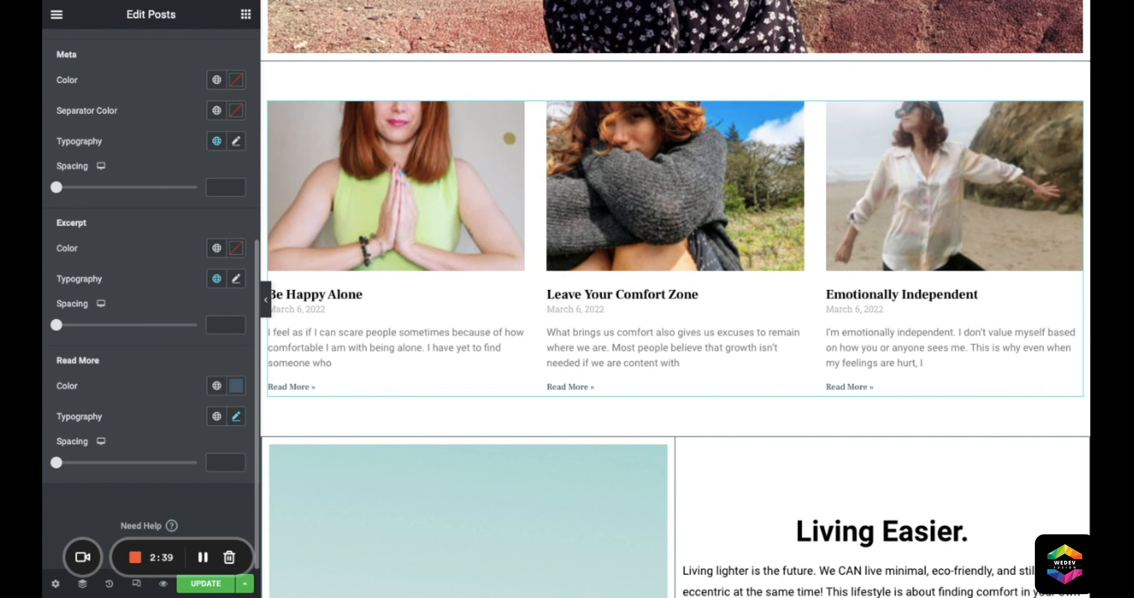
Step: Set the font family of the post grid's excerpts to Frank Ruhl Libre
scroll(152, 299, up, 1)
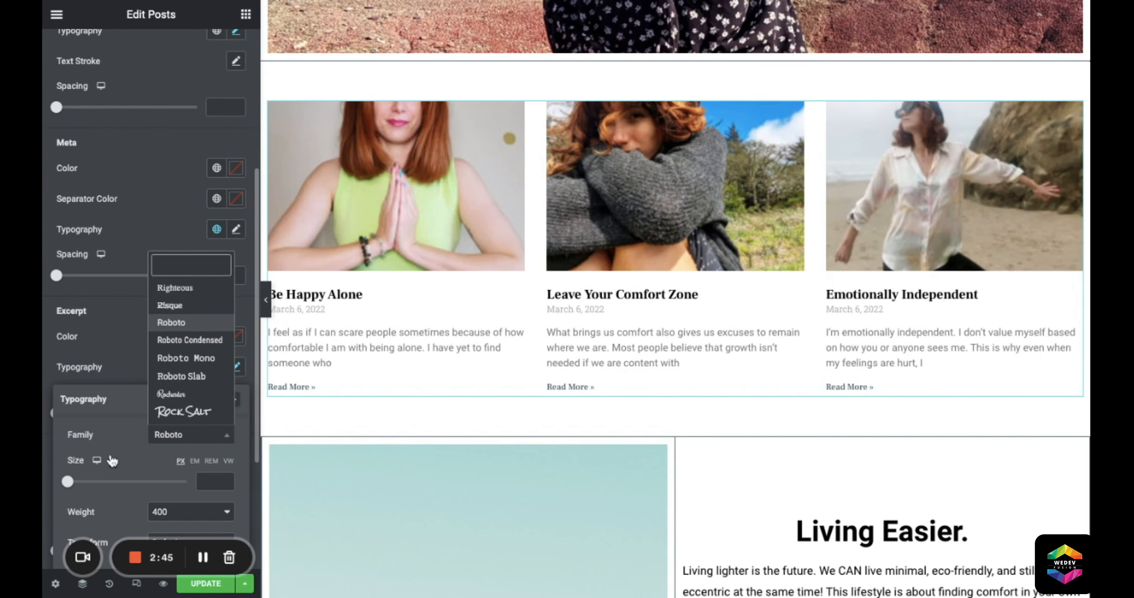
text(fra)
key(Down)
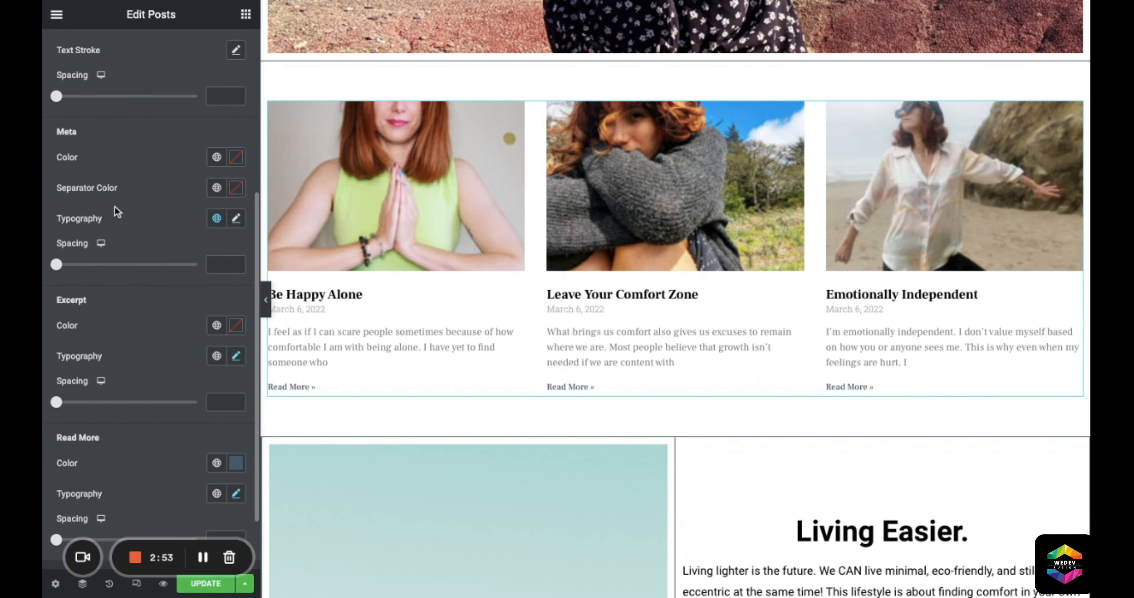
Step: Set the font family of the post grid's meta dates to Frank Ruhl Libre
click(236, 219)
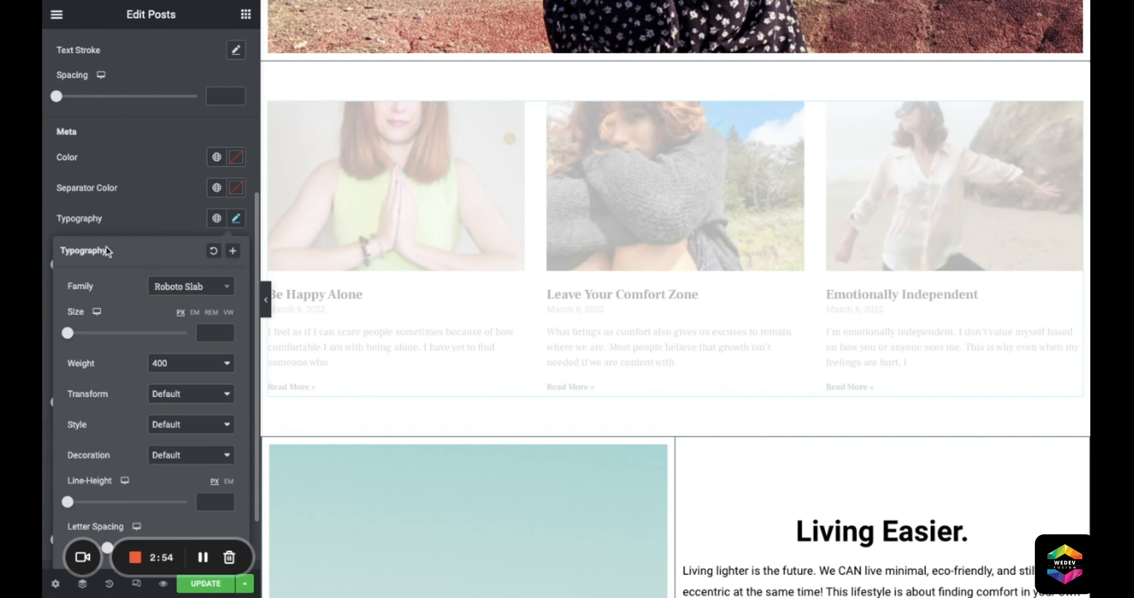
click(134, 282)
text(fra)
key(Down)
key(Return)
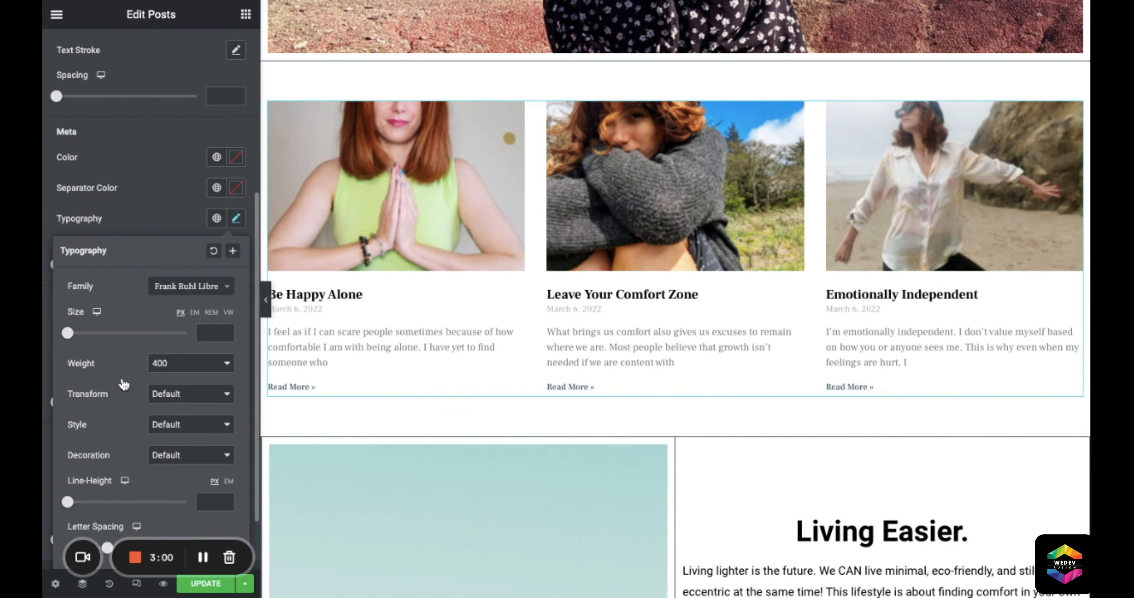
click(105, 187)
Step: Set the "Living Easier." heading's font family to Frank Ruhl Libre
scroll(676, 299, down, 5)
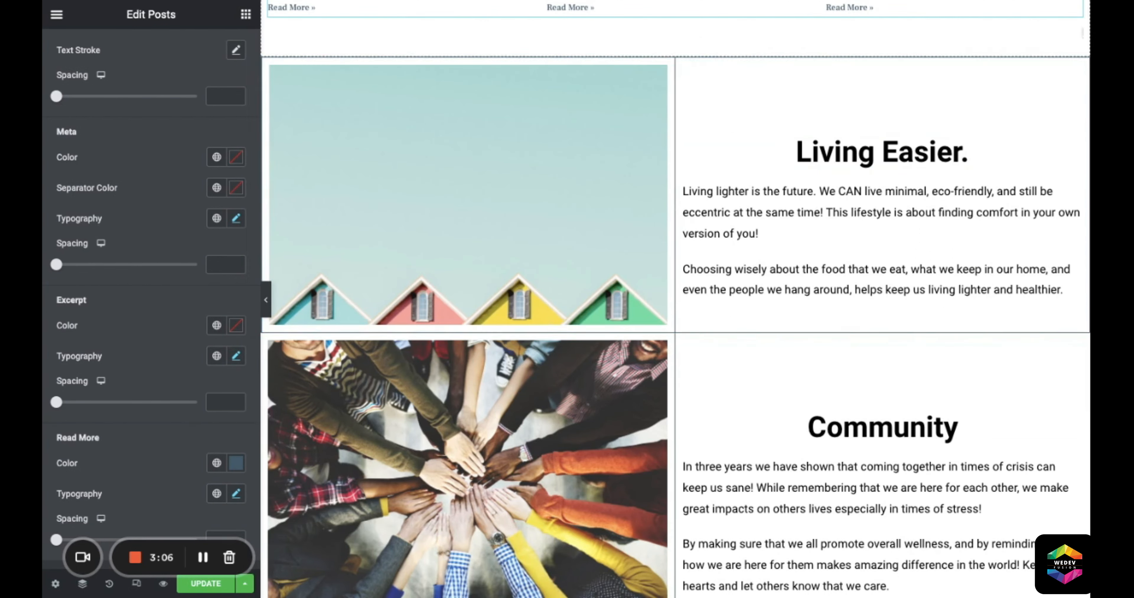
click(1074, 147)
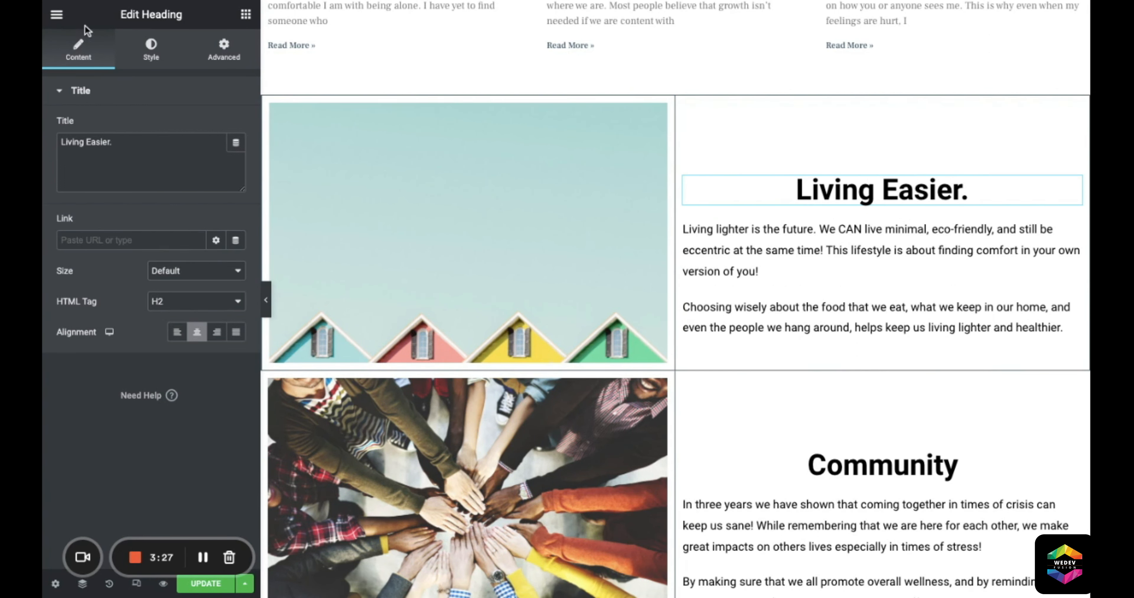
click(151, 50)
click(190, 184)
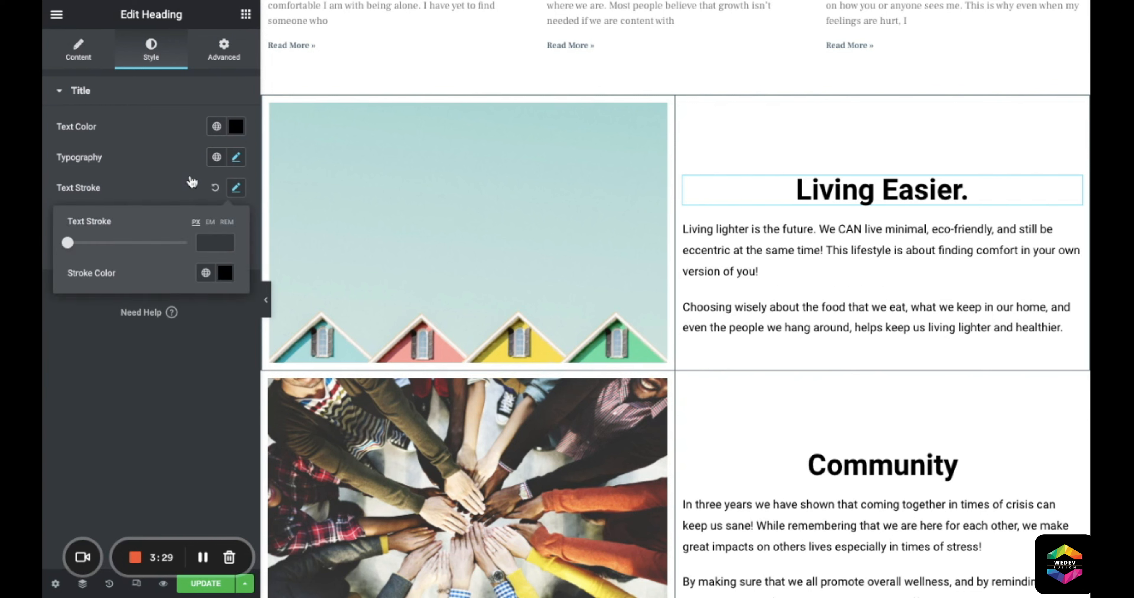
click(61, 170)
click(236, 157)
click(105, 227)
text(frank)
key(Return)
Step: Set the font family of the paragraphs under "Living Easier." to Frank Ruhl Libre
click(1010, 251)
click(151, 50)
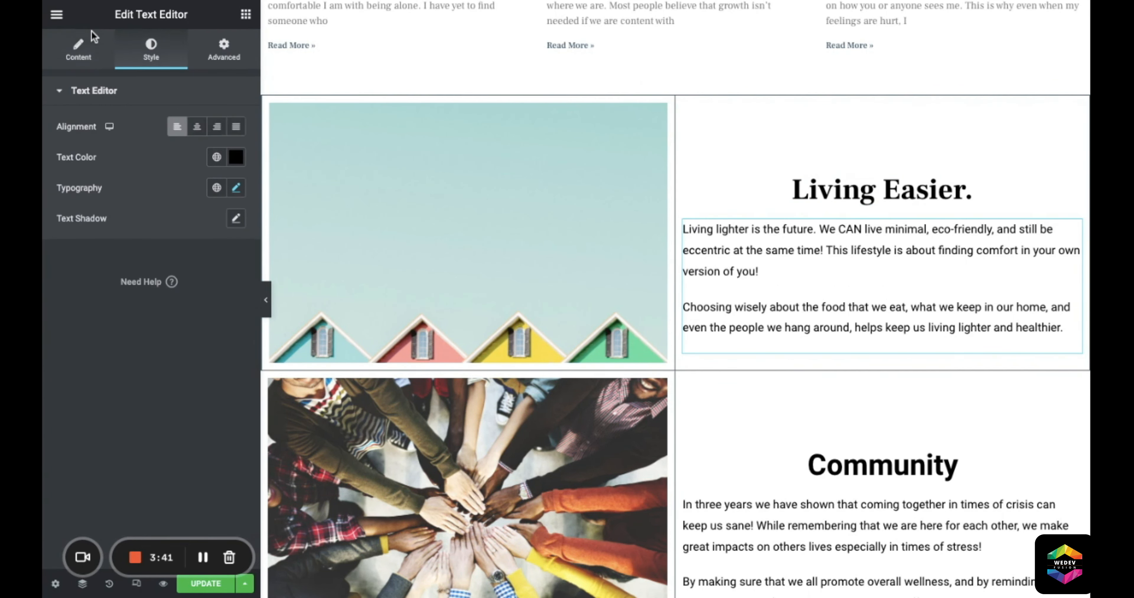
click(236, 188)
click(122, 260)
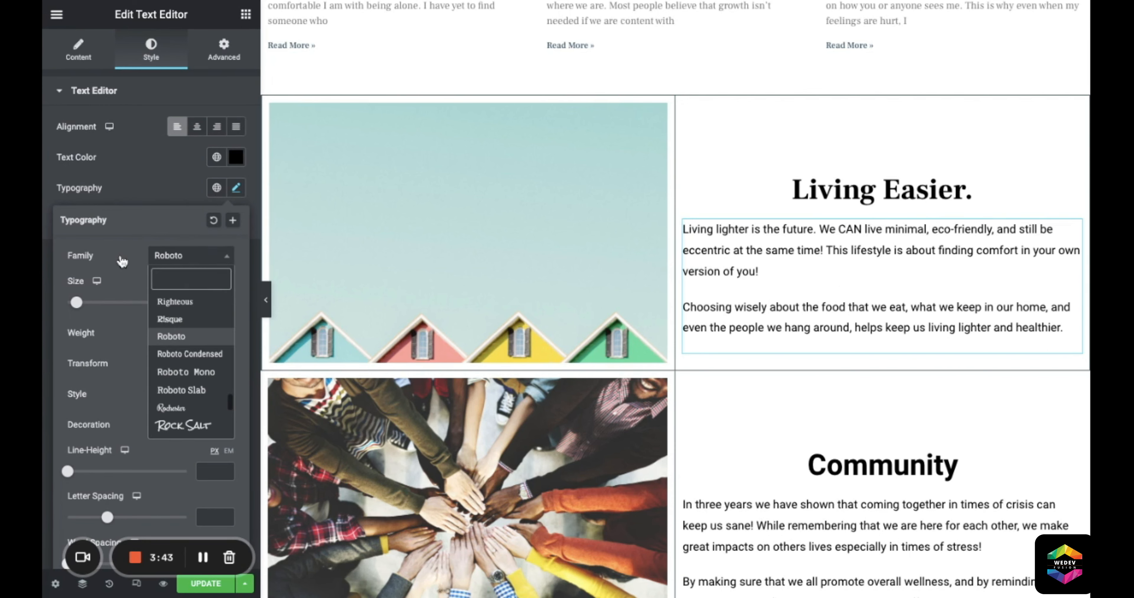
text(fra)
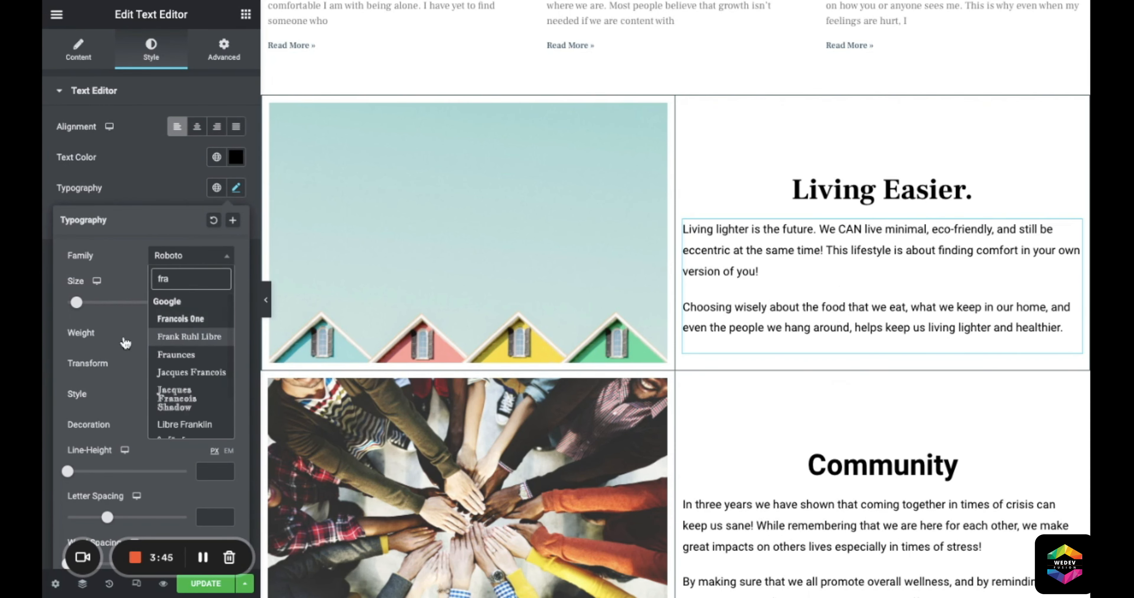
key(Return)
click(96, 172)
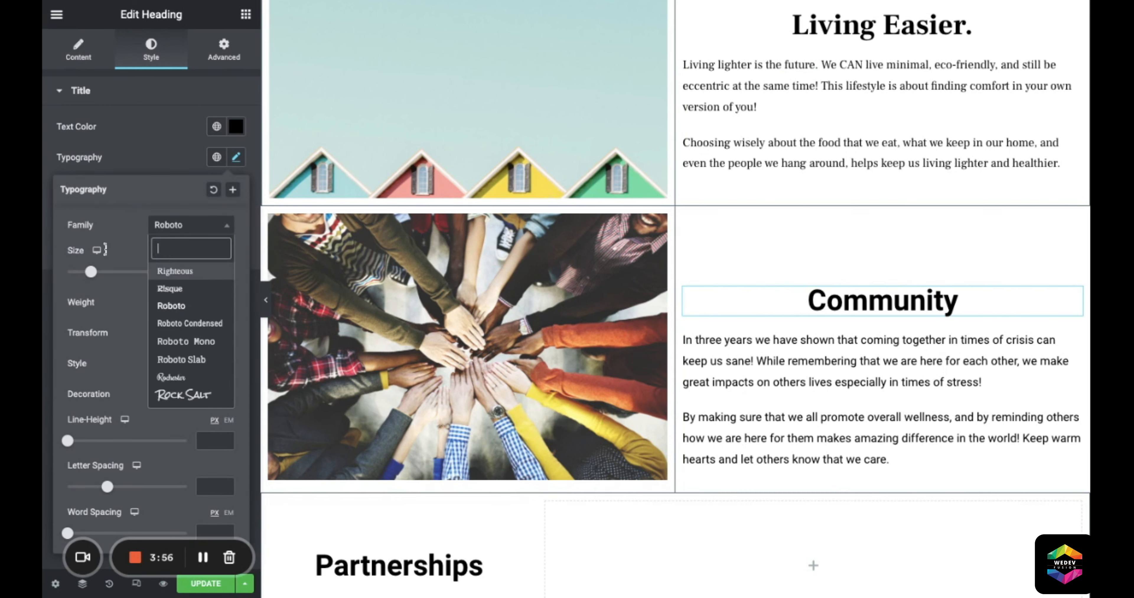
Step: Set the Community heading, the paragraphs under it and the Partnerships heading to the Frank Ruhl Libre font family
text(fra)
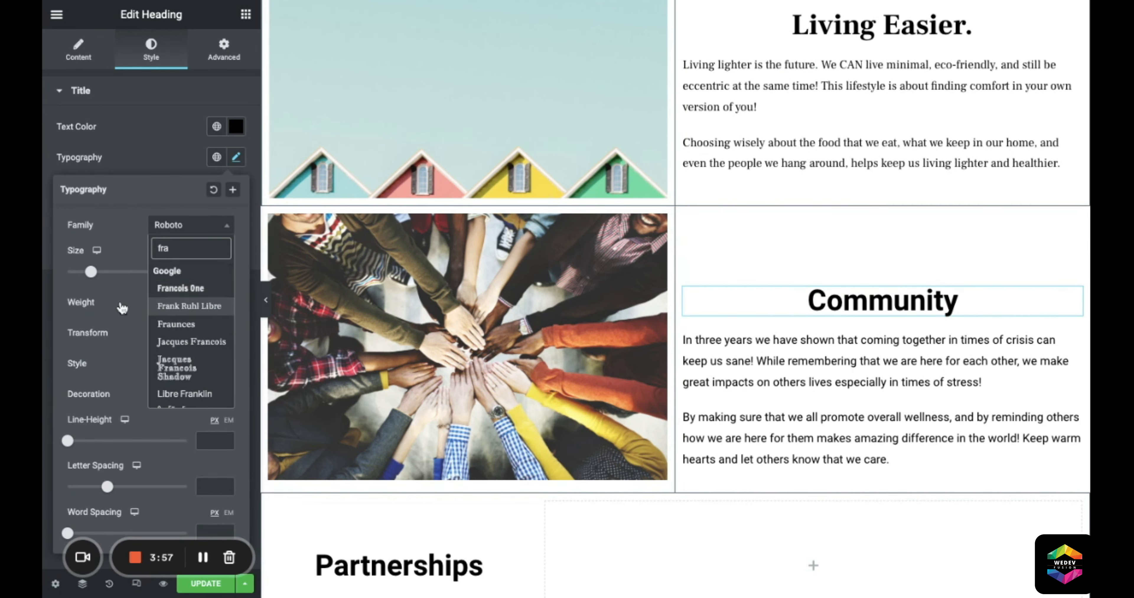
key(Return)
click(949, 397)
click(151, 49)
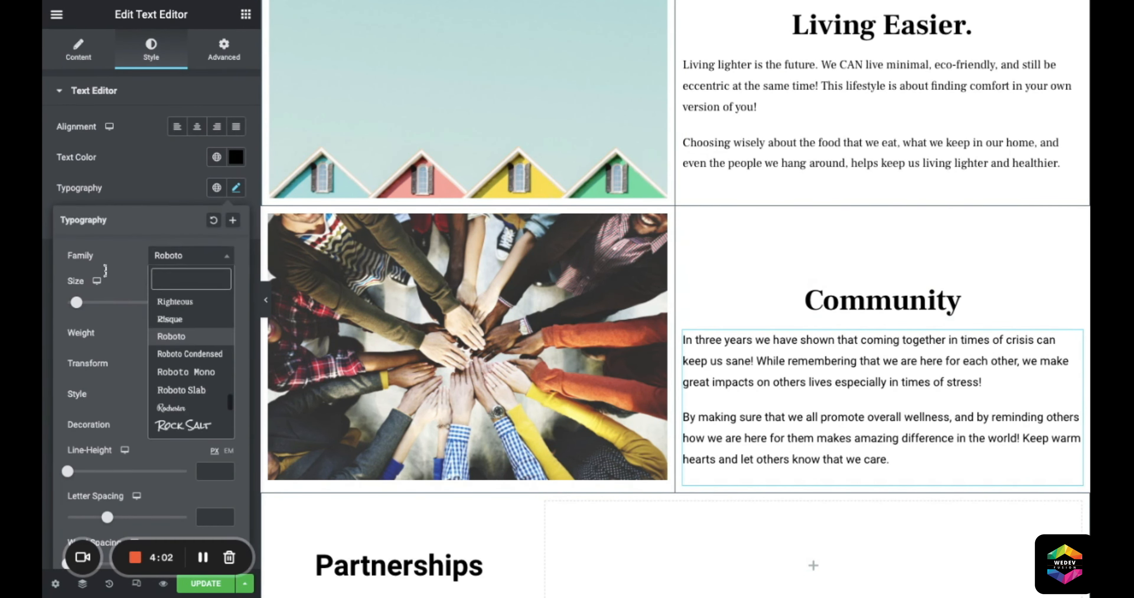
key(Return)
scroll(691, 389, down, 1)
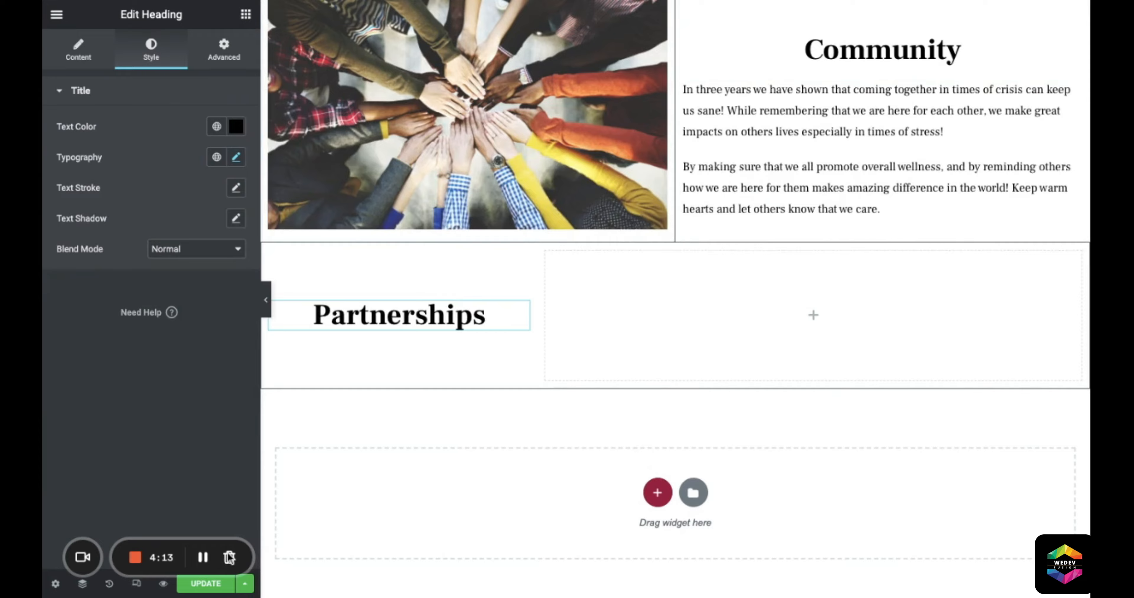
Step: Check the fonts of all headings and text along the whole page
scroll(661, 220, up, 20)
scroll(715, 93, down, 20)
scroll(716, 93, down, 2)
scroll(660, 264, up, 20)
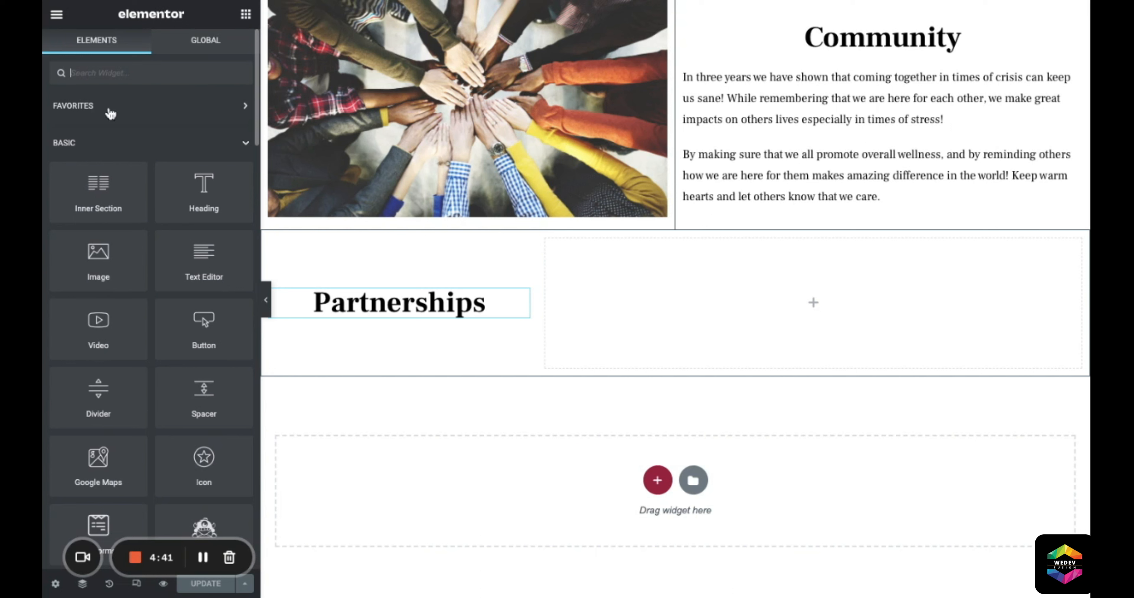
text(code)
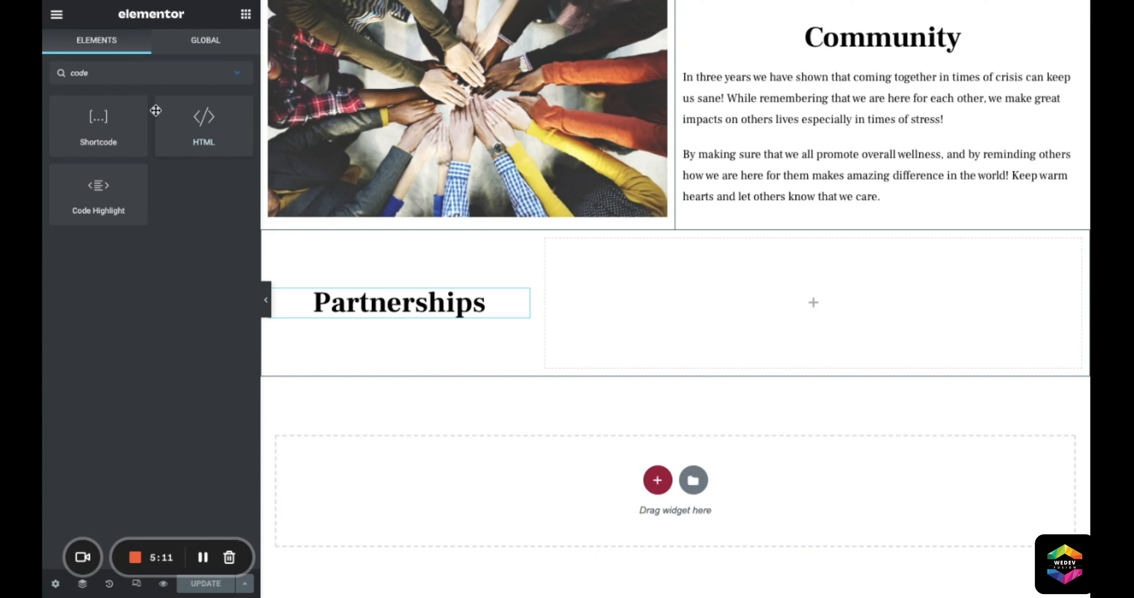
drag(204, 126, 813, 303)
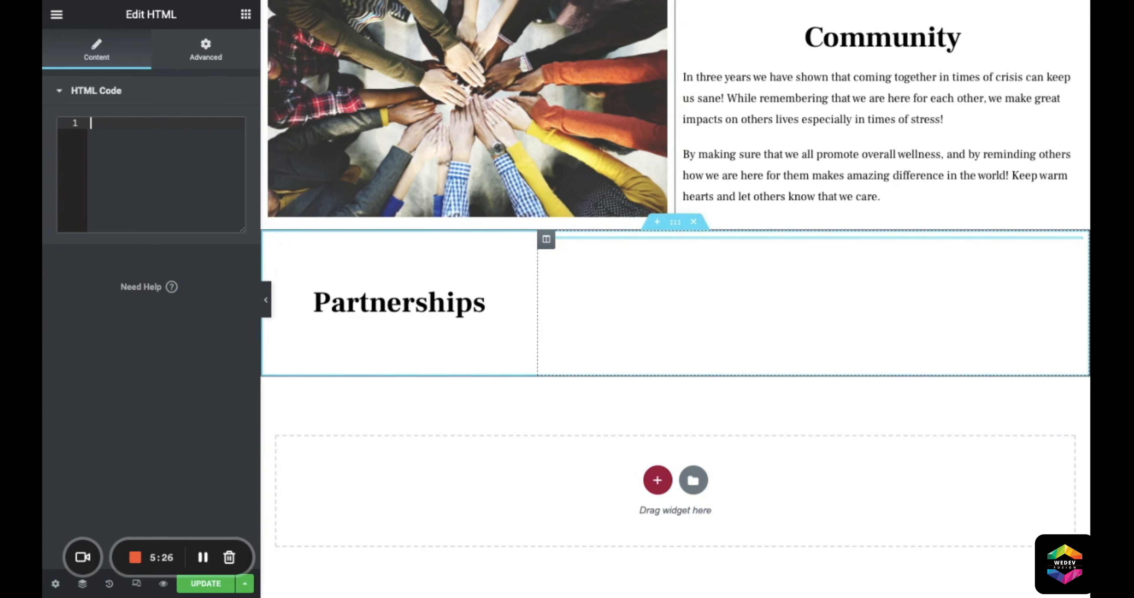
right_click(1073, 246)
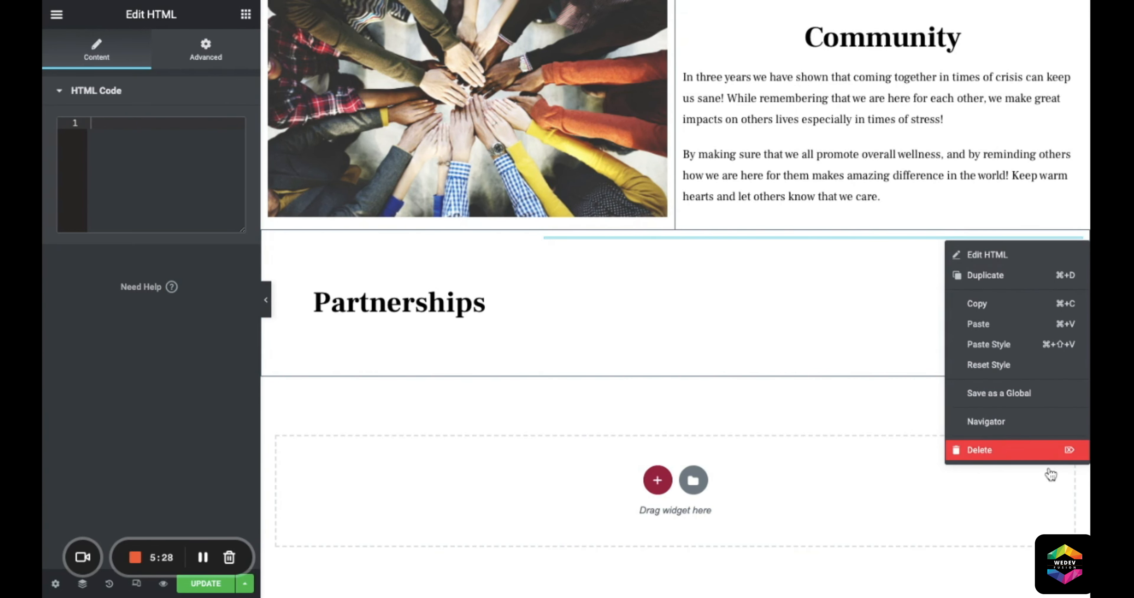
click(1046, 455)
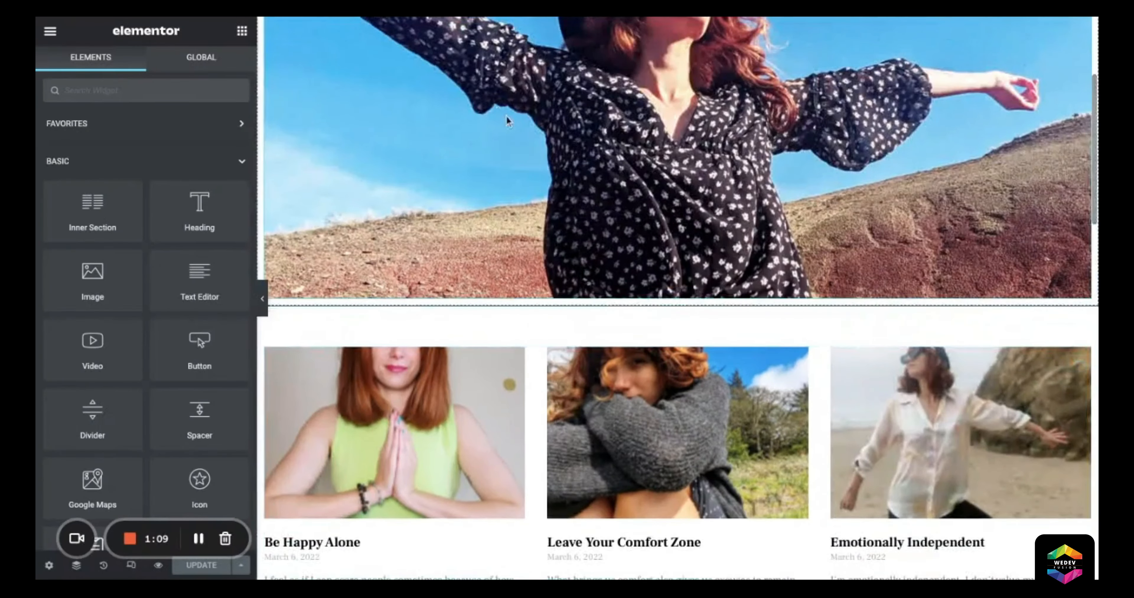
Step: Place an Image widget in the first column of the empty section between "Living Easier." and Community
scroll(676, 393, down, 10)
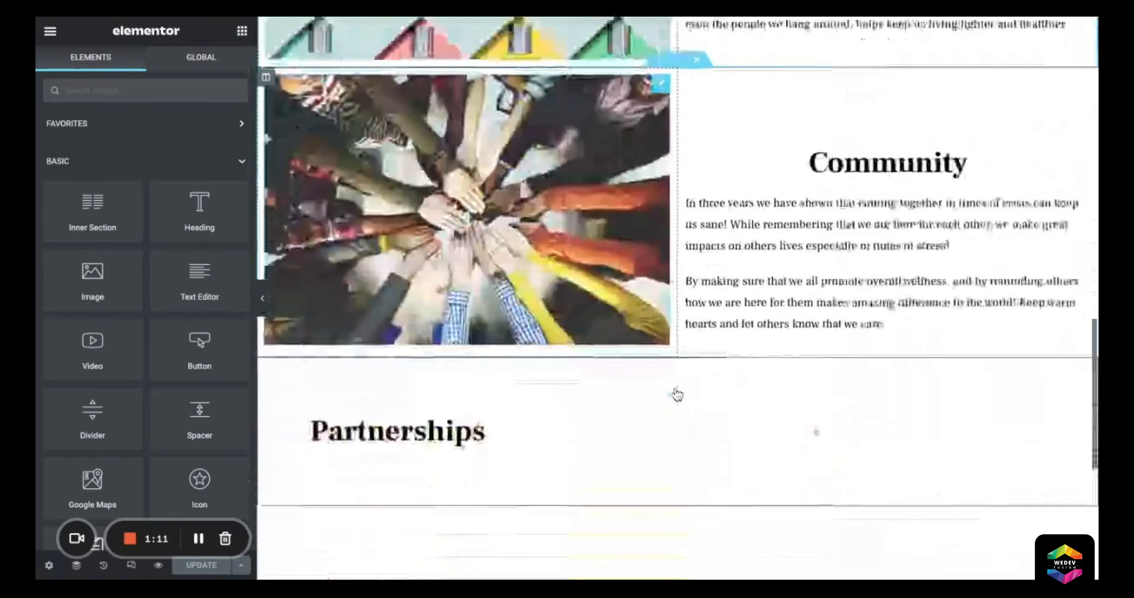
scroll(677, 392, down, 5)
scroll(677, 392, up, 6)
scroll(677, 393, up, 1)
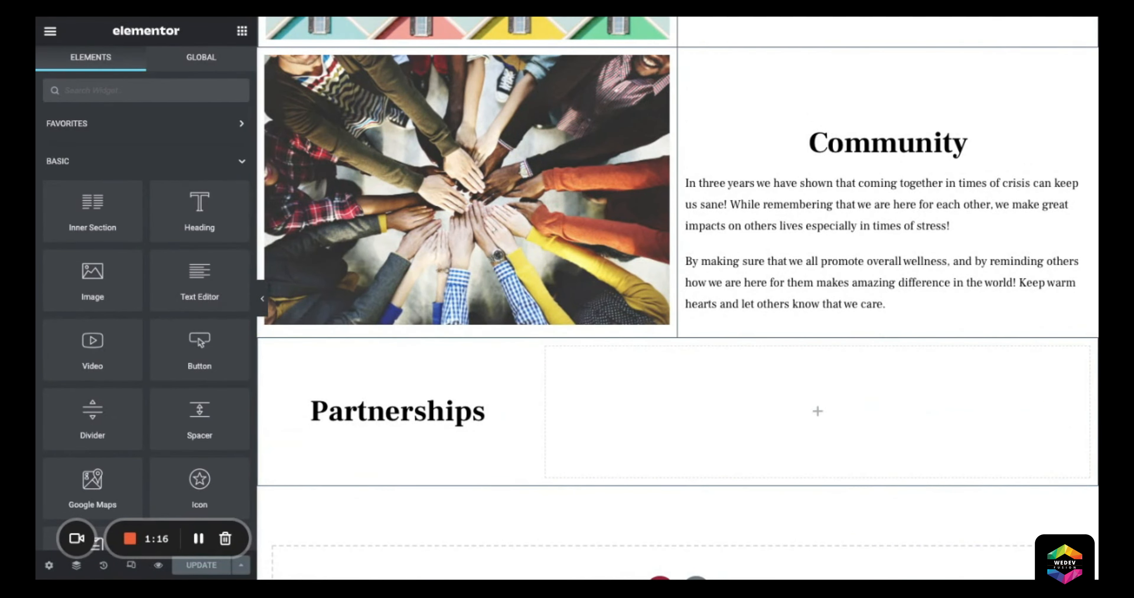
scroll(817, 420, down, 5)
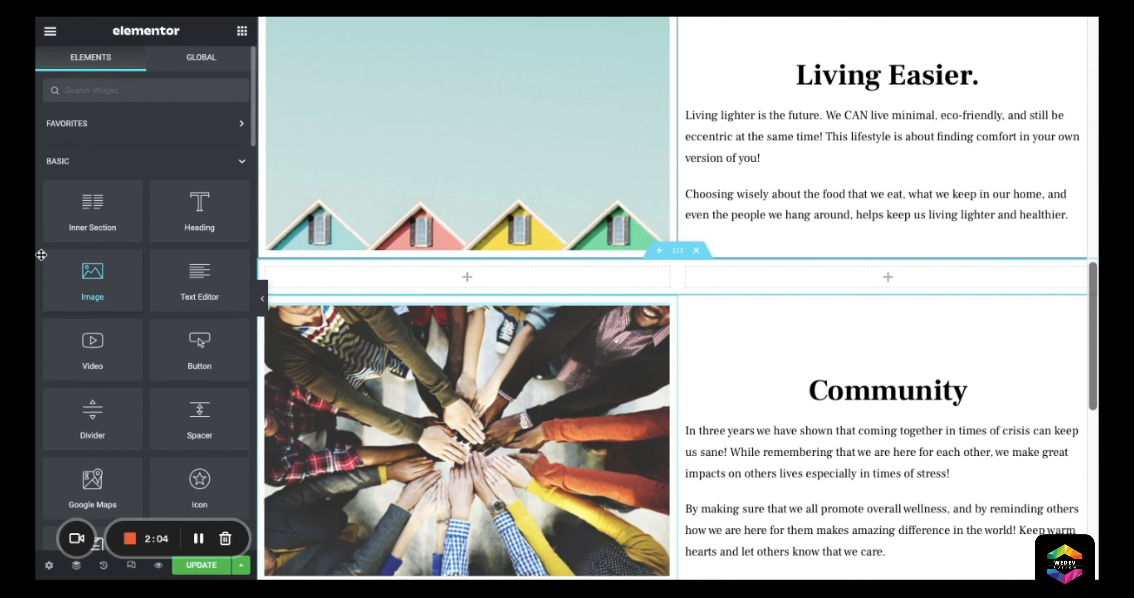
drag(92, 280, 467, 277)
scroll(780, 327, down, 5)
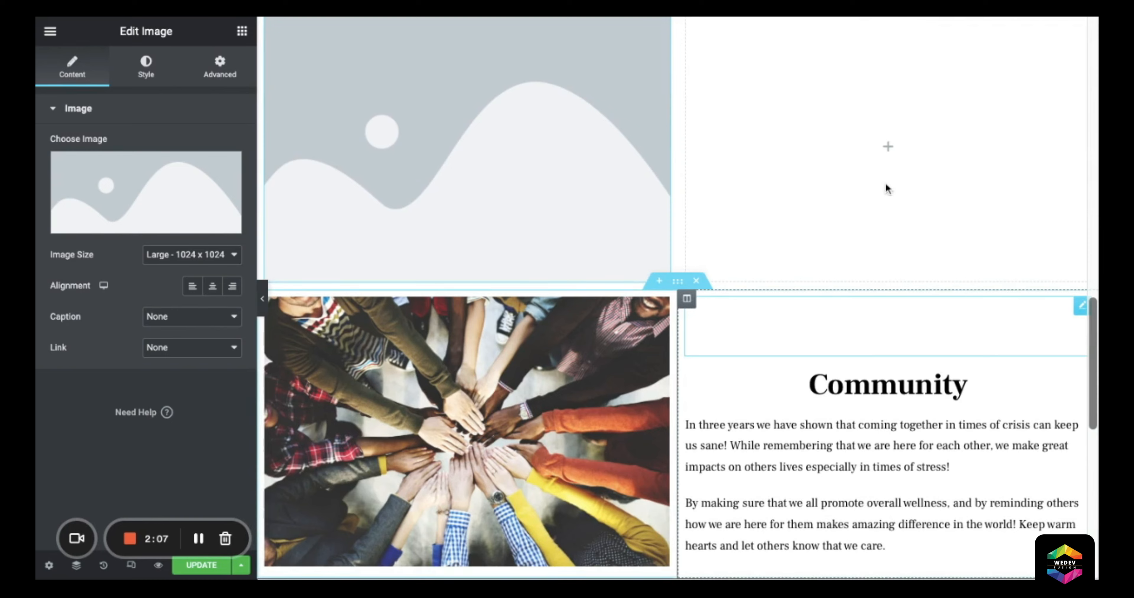
scroll(894, 176, up, 3)
click(782, 251)
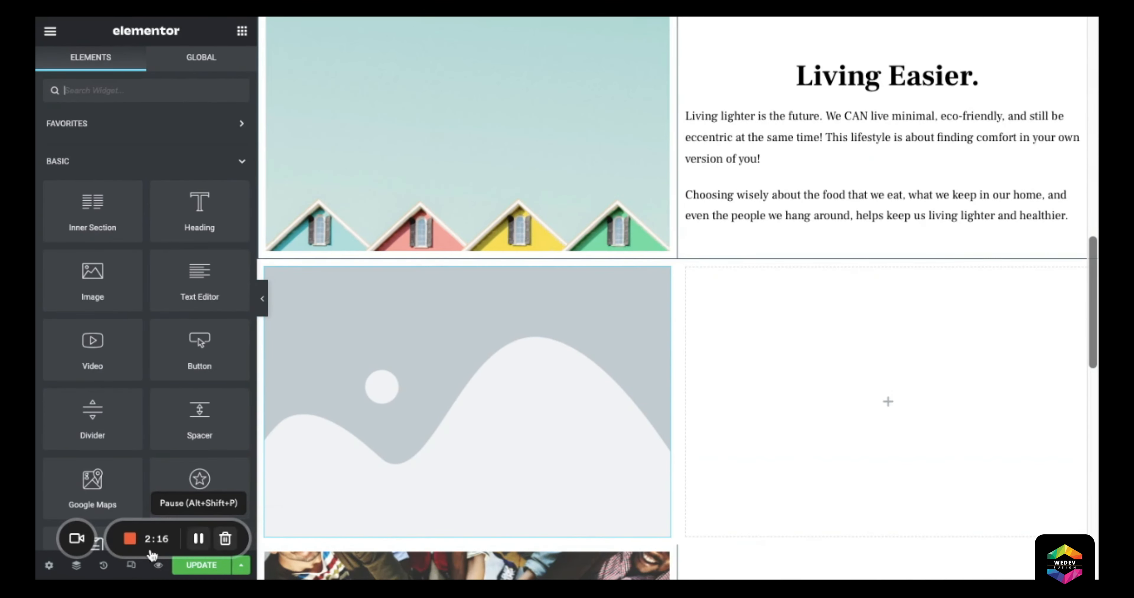
click(199, 539)
click(199, 539)
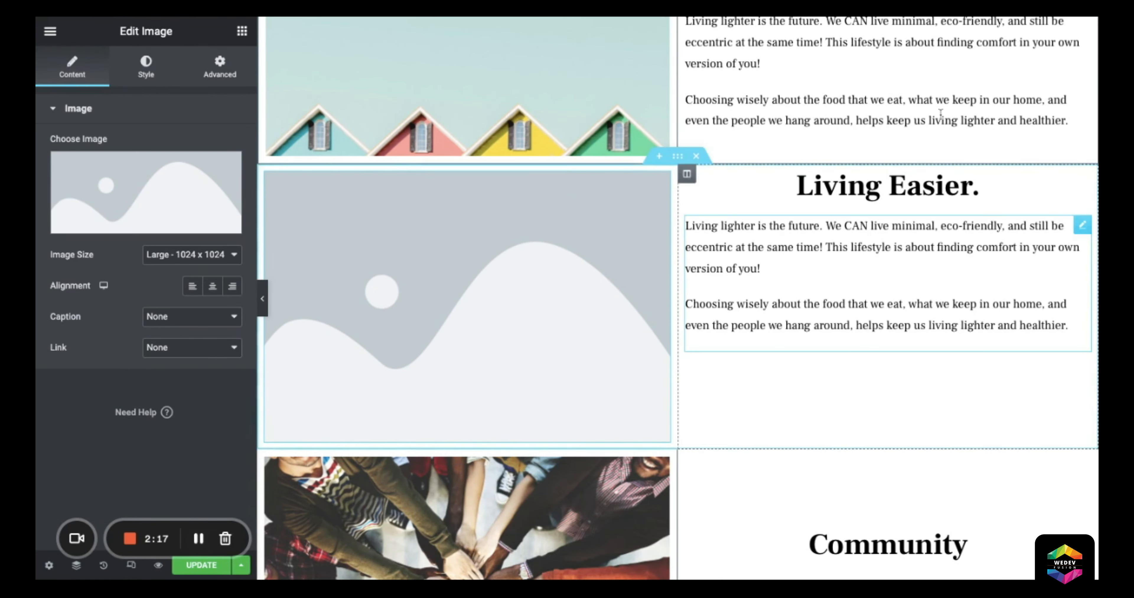
Step: Give the placeholder image's column a solid border with width 1 on the right and 0 elsewhere, and update the page
scroll(941, 112, up, 5)
scroll(919, 89, down, 5)
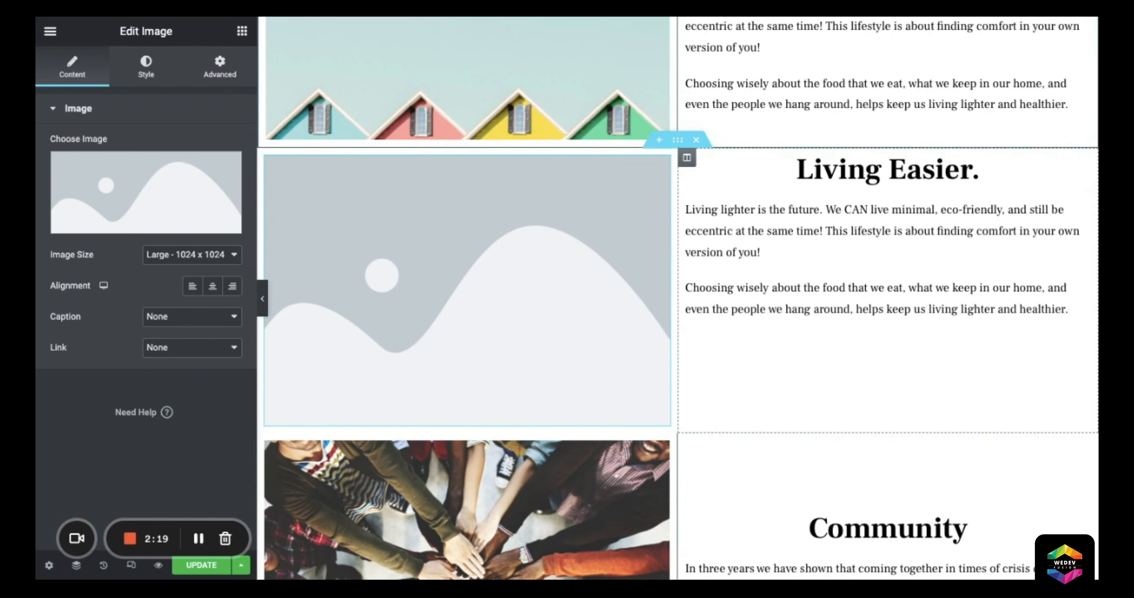
click(265, 157)
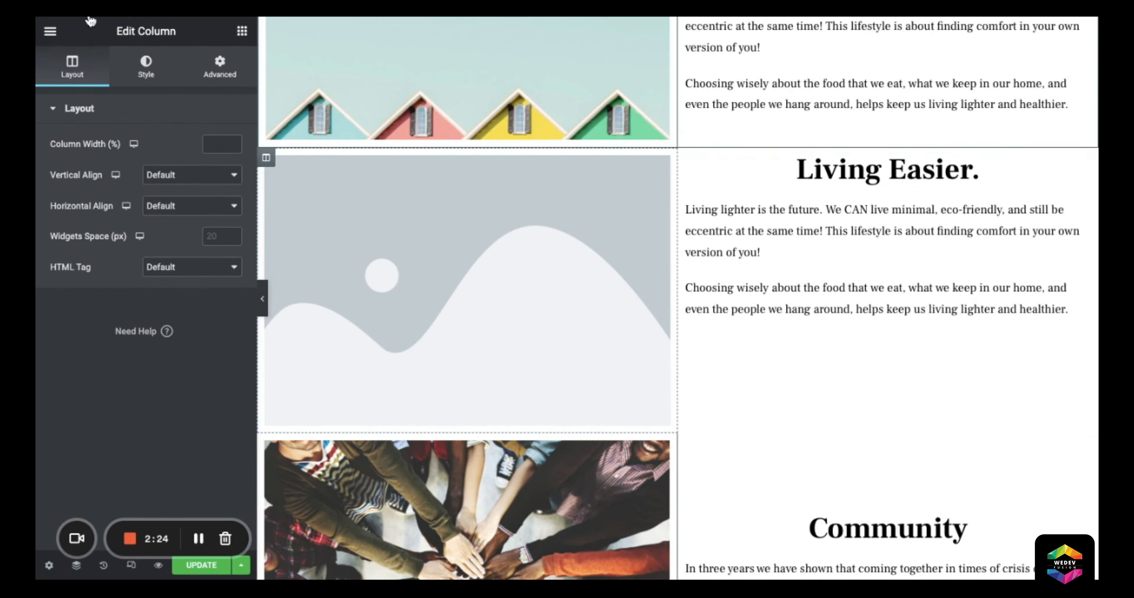
click(145, 66)
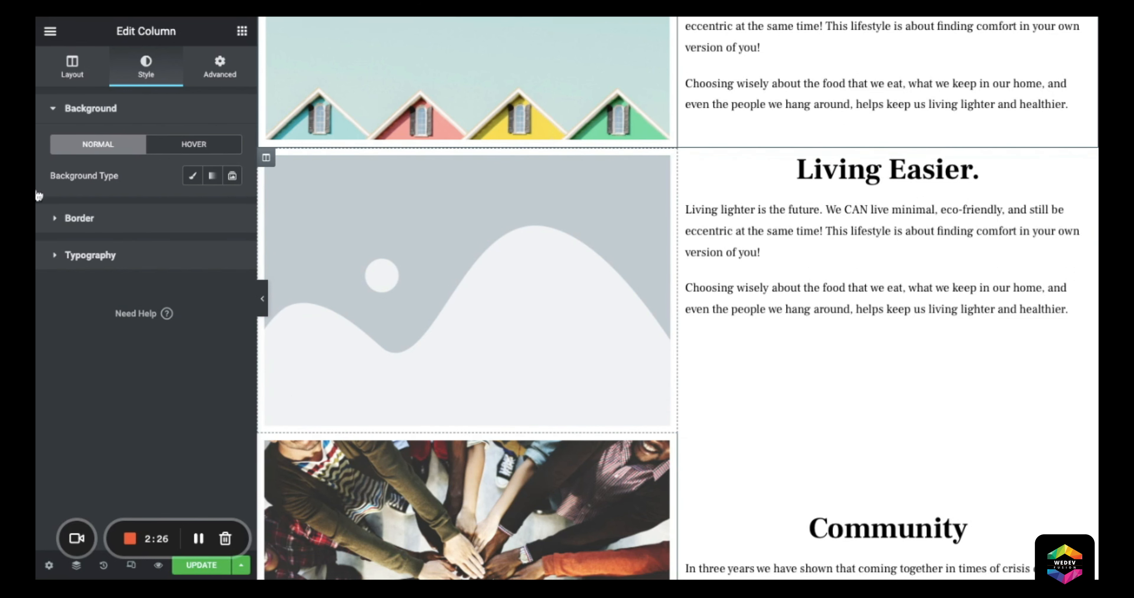
click(53, 216)
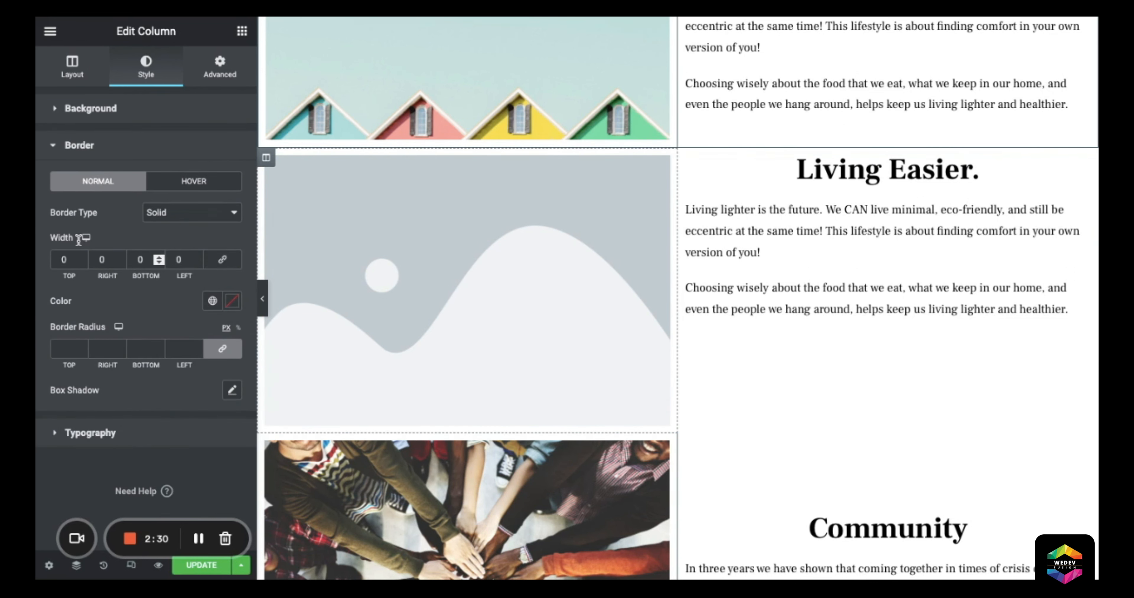
key(shift+Tab)
text(1)
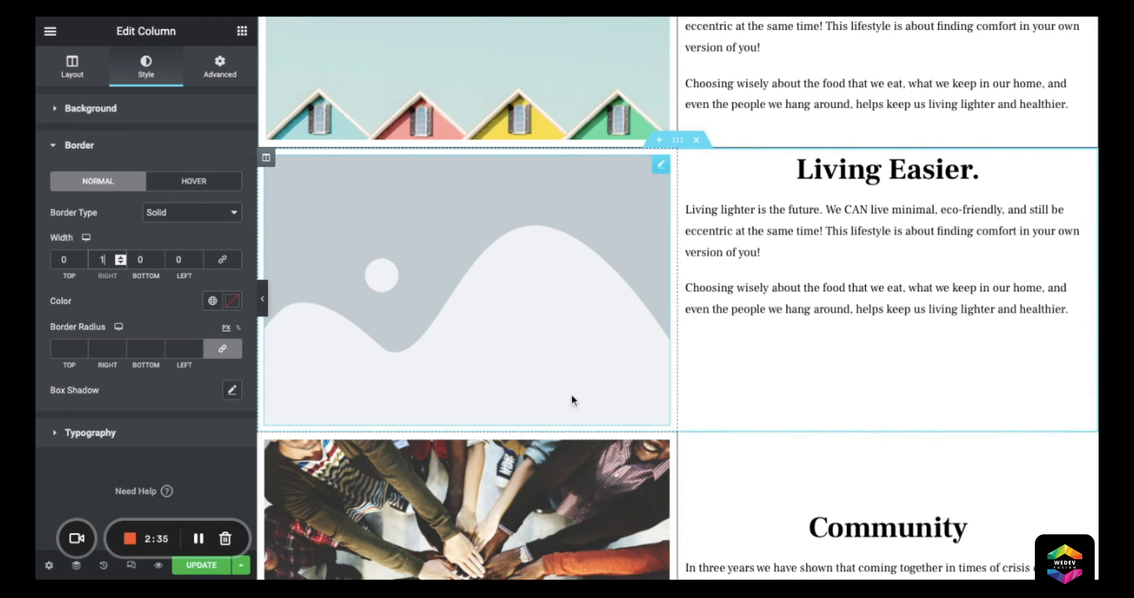
click(202, 565)
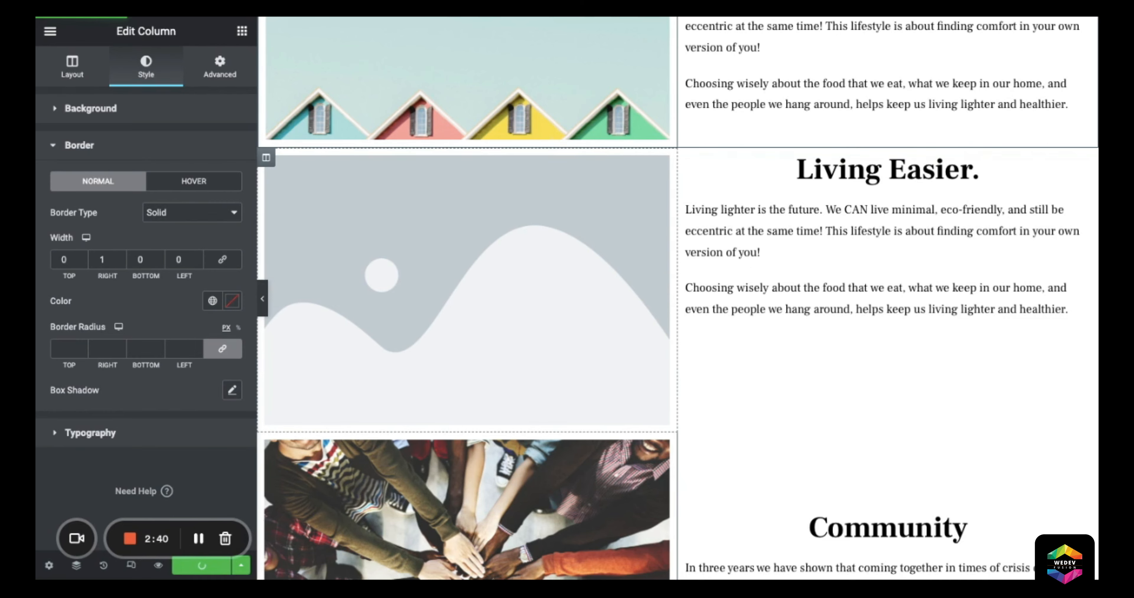
Step: Replace the placeholder image above the Community section with the portrait photo of the red-haired woman, and update the page
click(383, 154)
click(332, 189)
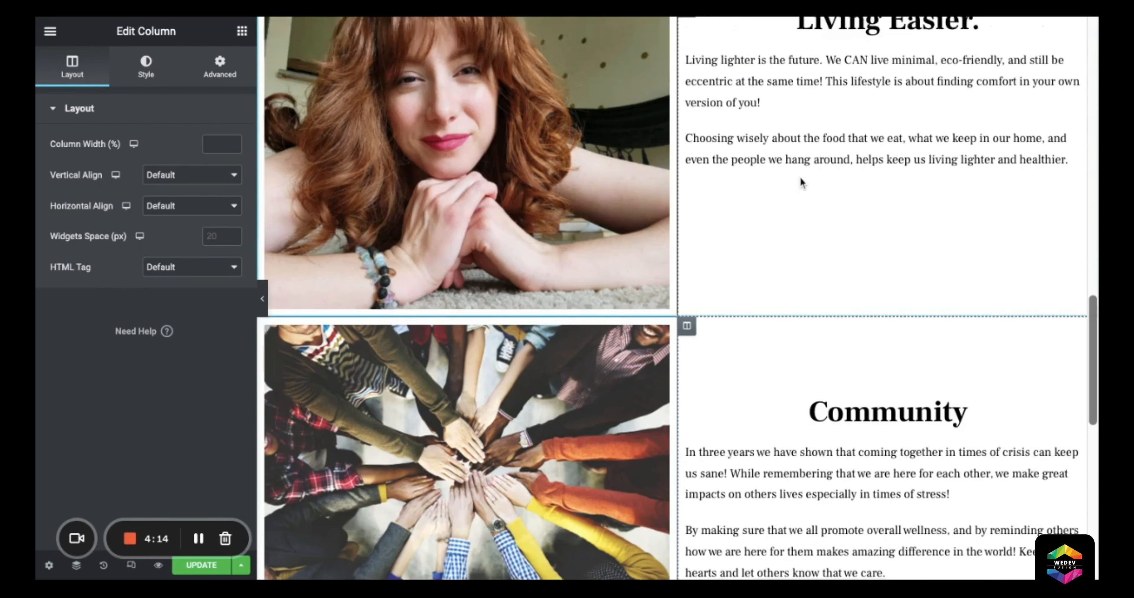
scroll(800, 176, up, 5)
scroll(800, 176, down, 10)
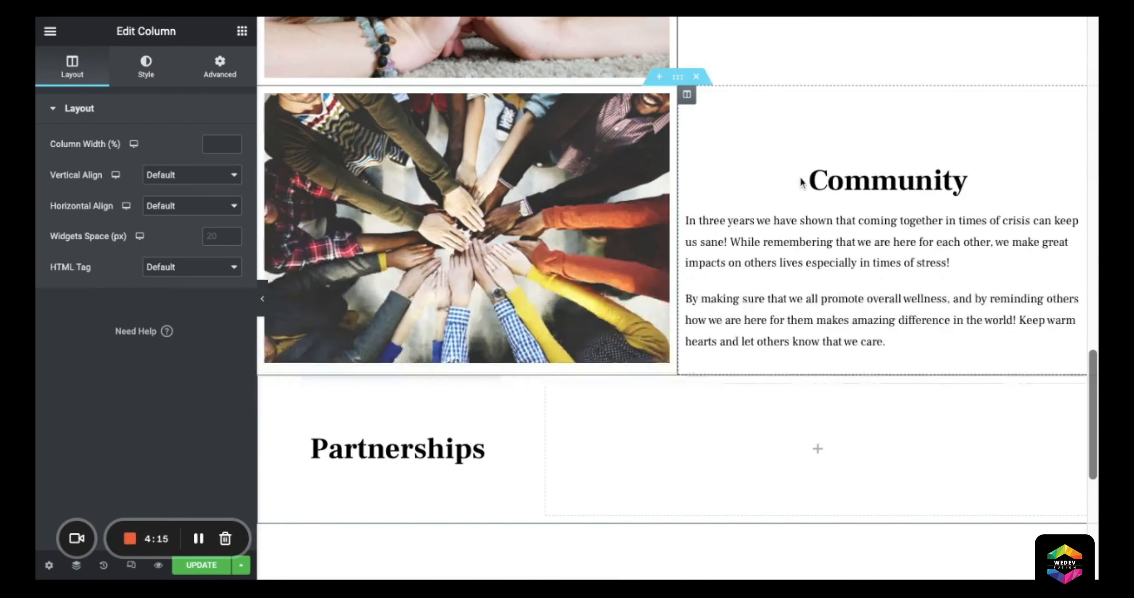
click(201, 565)
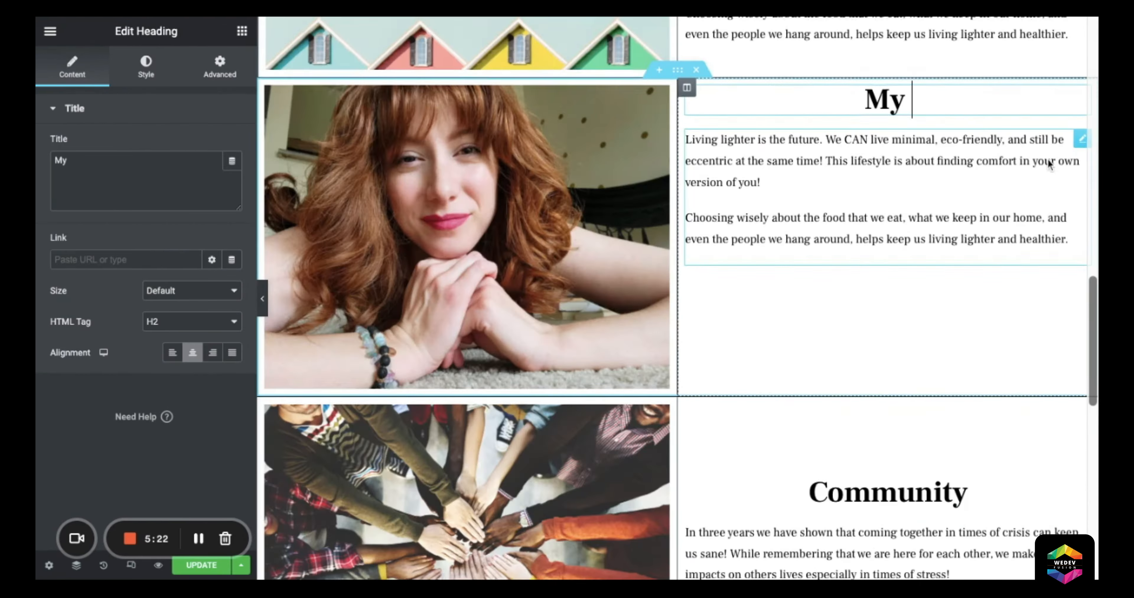
Step: Change the heading beside the portrait photo to "My Journey"
scroll(1047, 158, up, 5)
scroll(1048, 157, down, 5)
text(Jour)
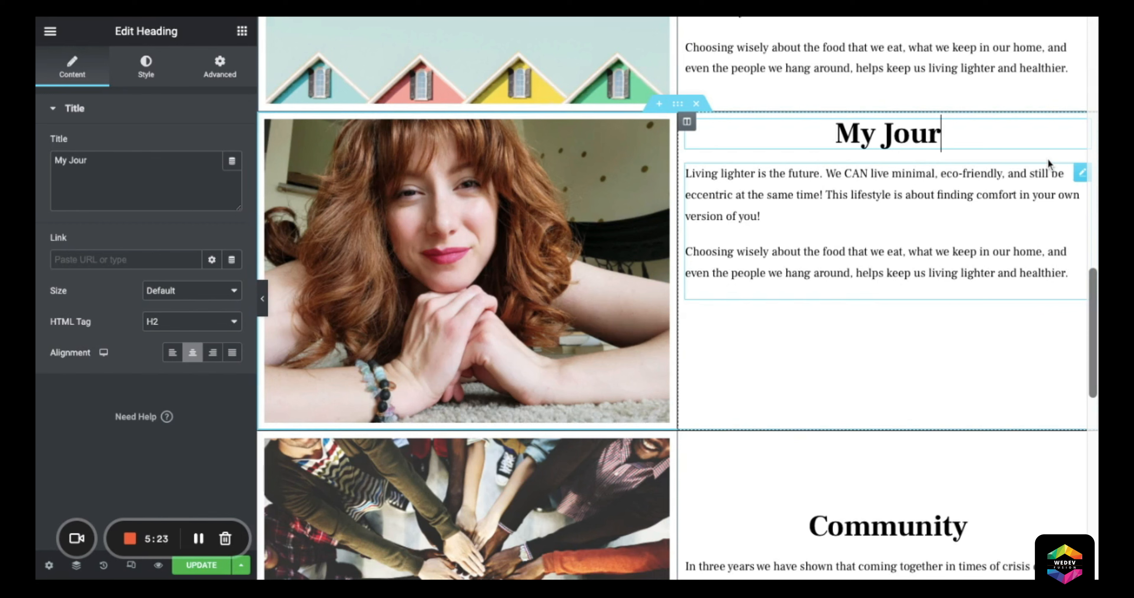
text(ney.)
key(BackSpace)
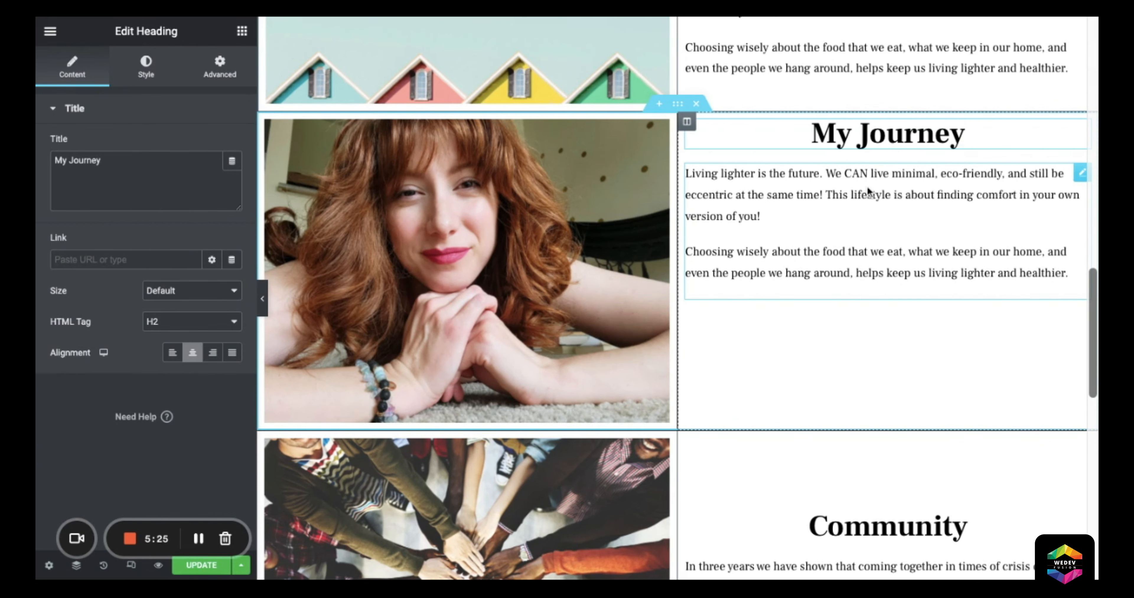
Step: Replace the text under "My Journey" with the four paragraphs beginning "Finding new ways to make my life easier"
click(854, 196)
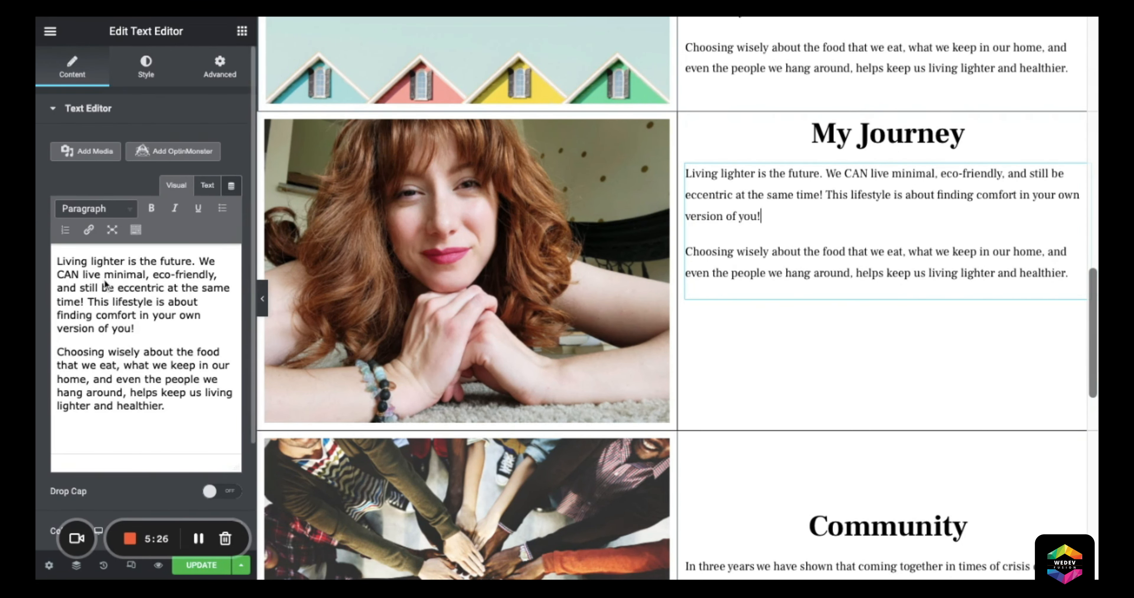
triple_click(105, 284)
key(BackSpace)
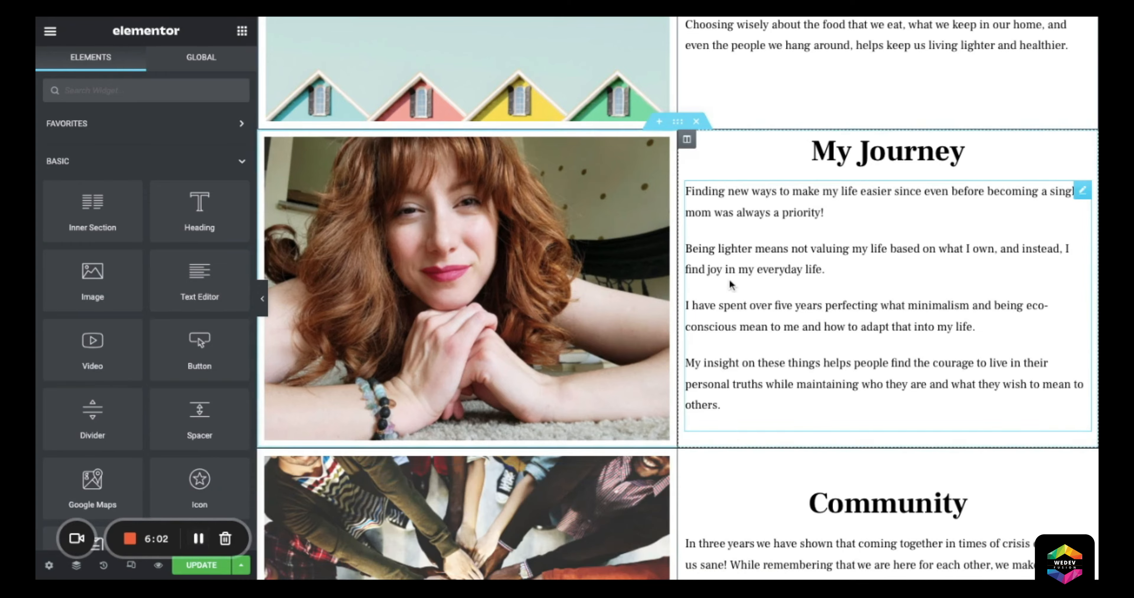
Step: Review the hero image, the blog post previews and the My Journey section on the page
scroll(732, 285, down, 15)
scroll(732, 285, up, 18)
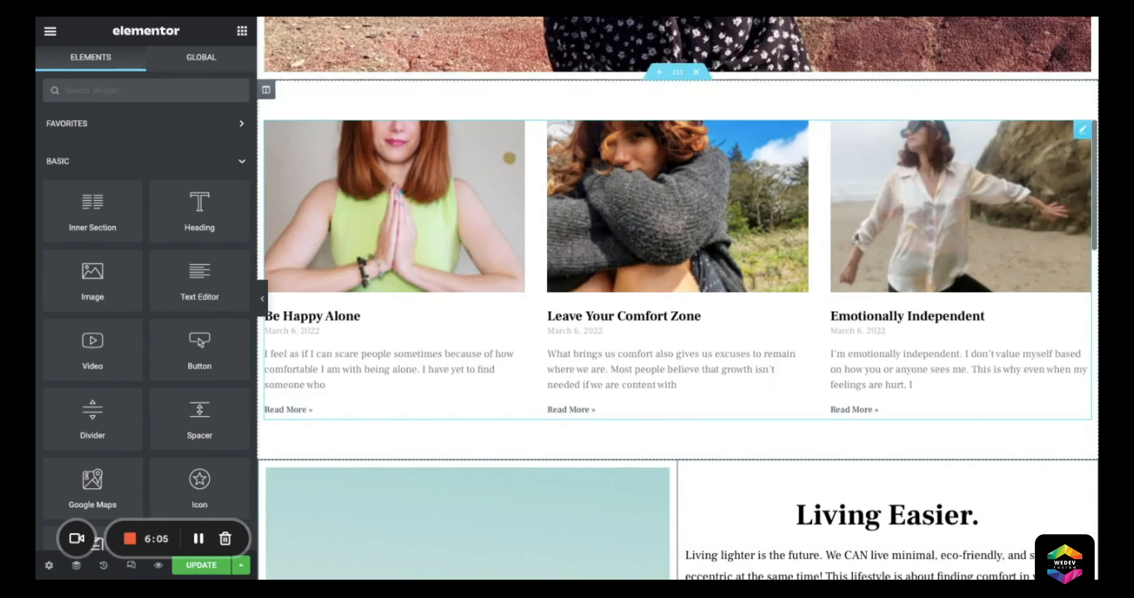
scroll(678, 299, up, 8)
scroll(679, 300, down, 8)
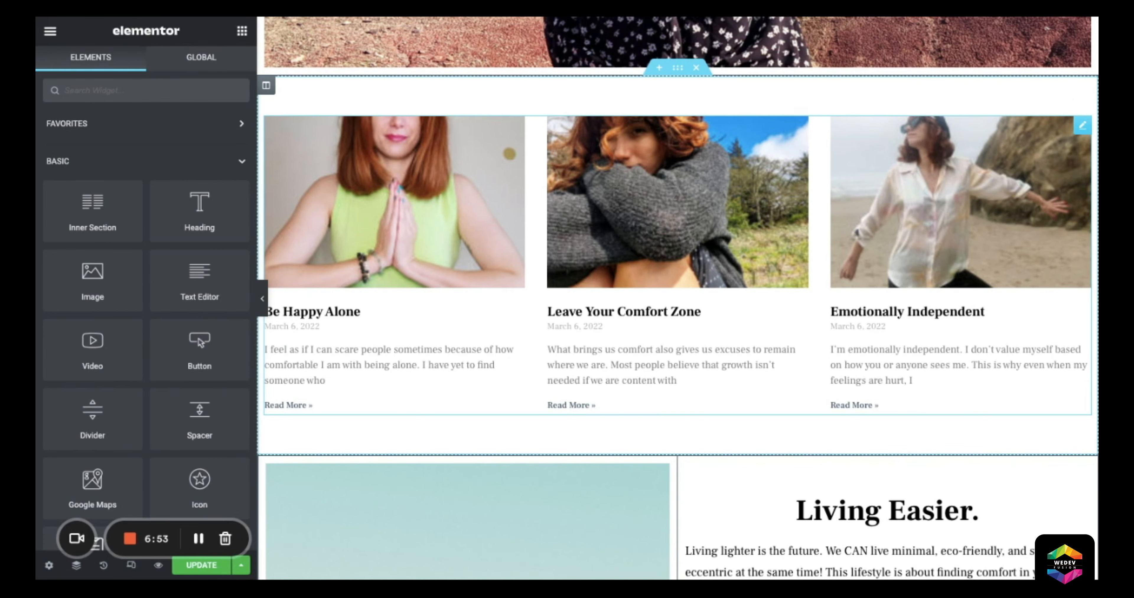
scroll(696, 264, down, 8)
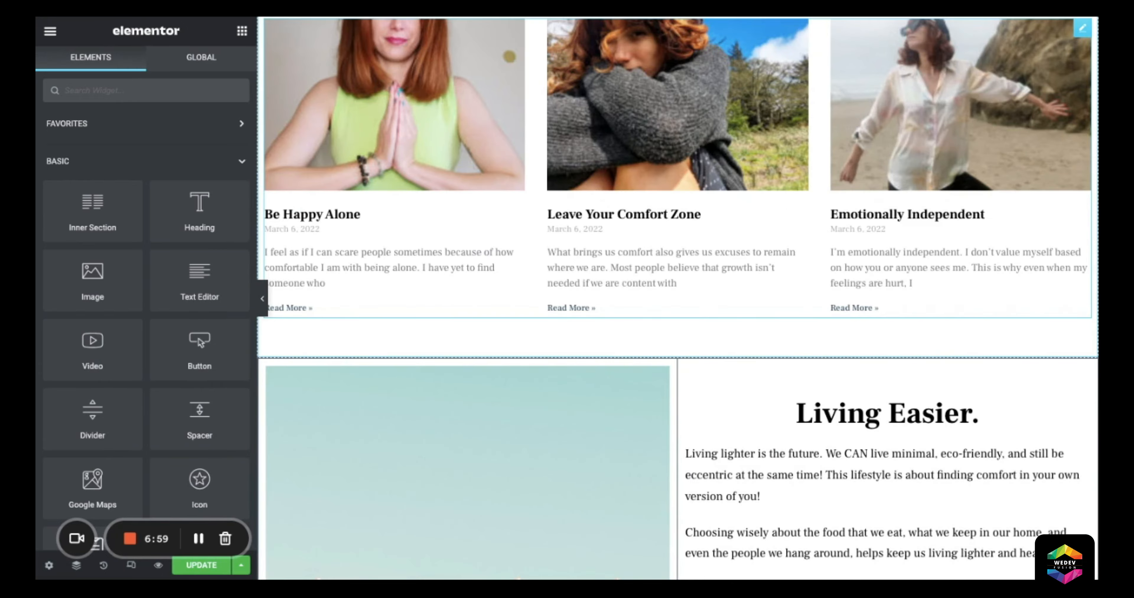
scroll(810, 119, down, 3)
scroll(810, 121, up, 10)
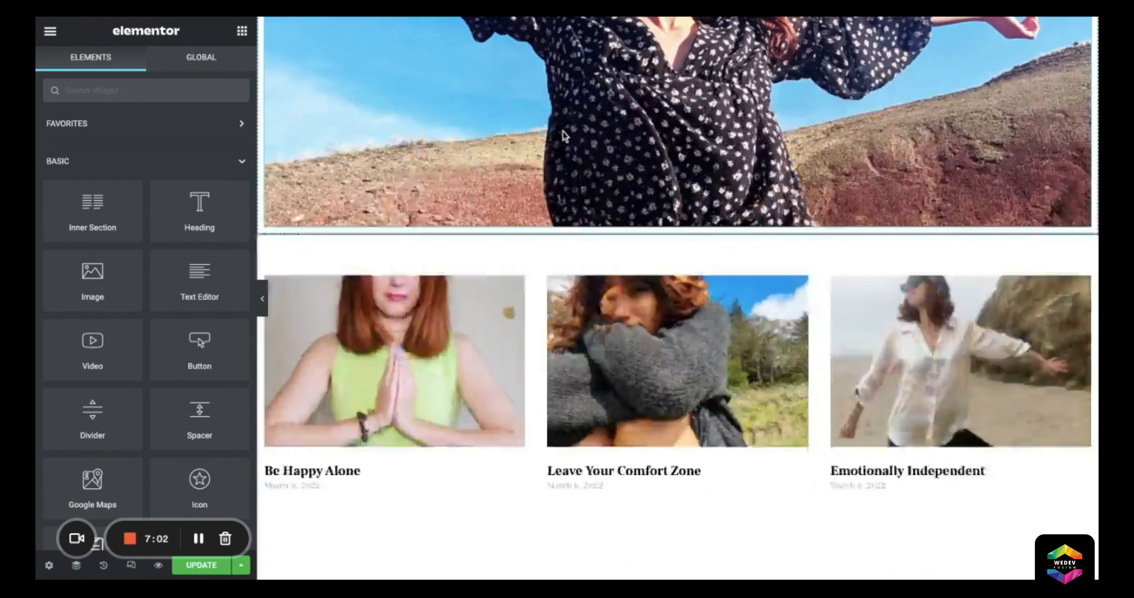
scroll(679, 290, down, 5)
scroll(880, 220, down, 8)
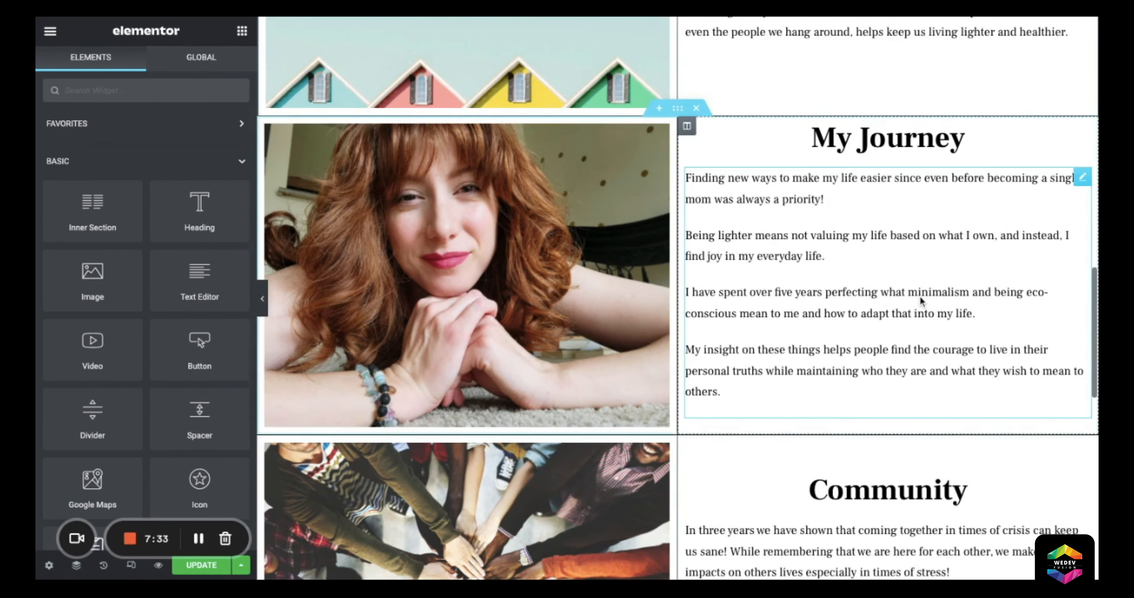
Step: Examine the whole page from the "Live Lighter." heading to the Partnerships section and the footer links
scroll(643, 420, up, 10)
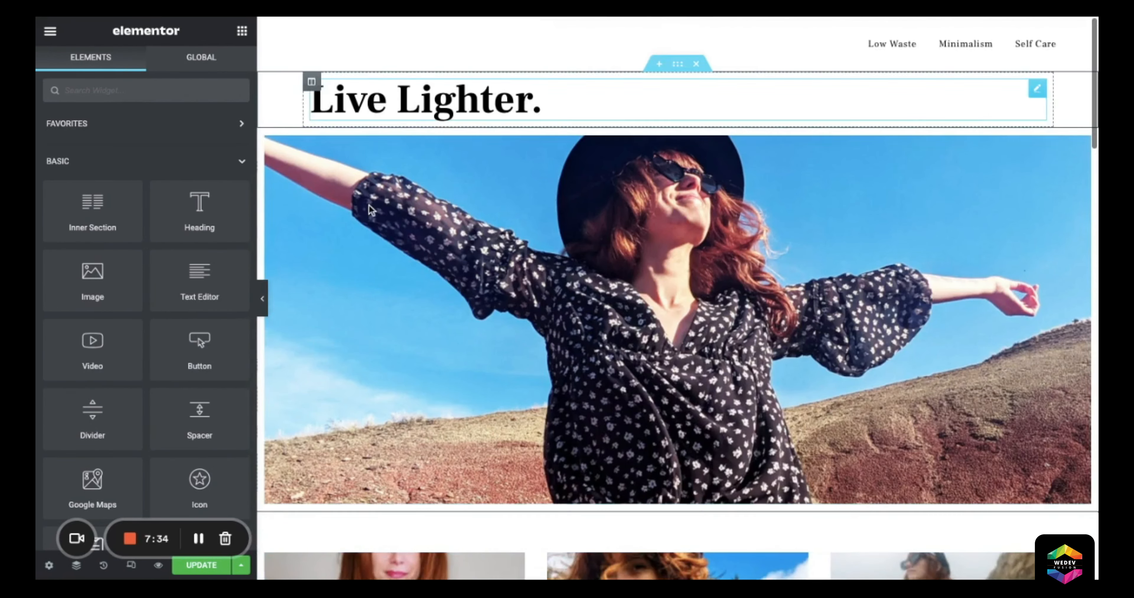
scroll(643, 420, down, 3)
scroll(643, 420, down, 15)
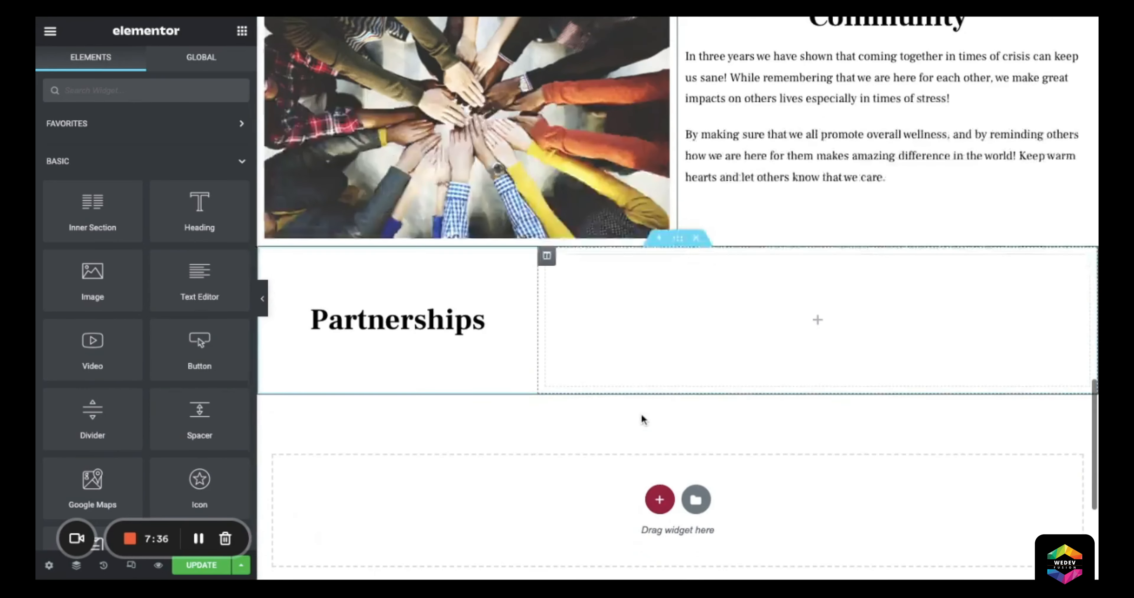
scroll(678, 299, down, 5)
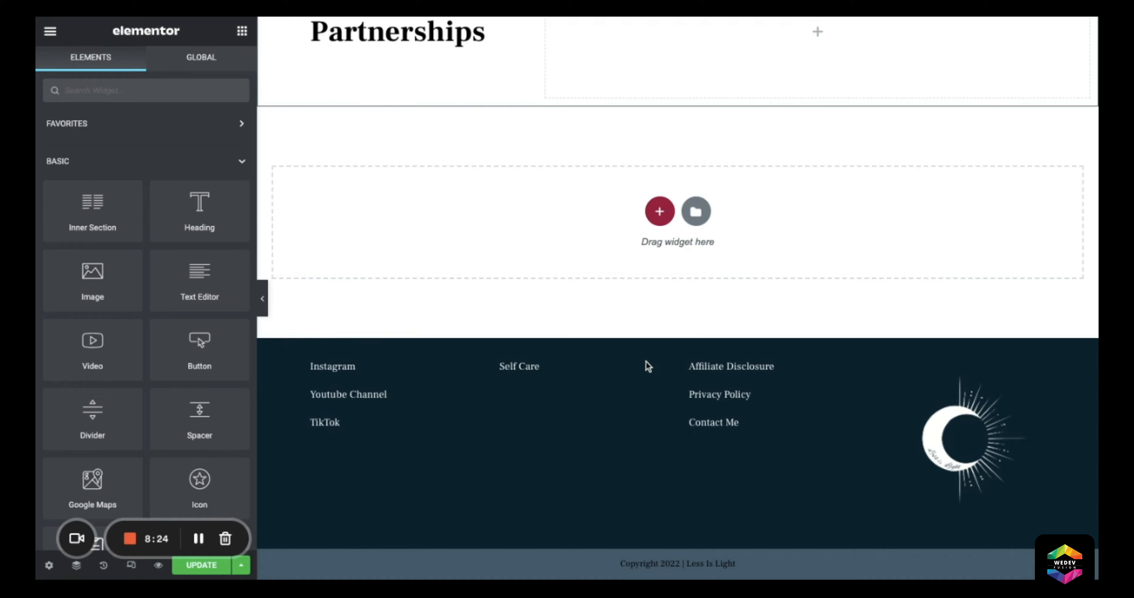
scroll(835, 308, up, 5)
scroll(836, 308, down, 5)
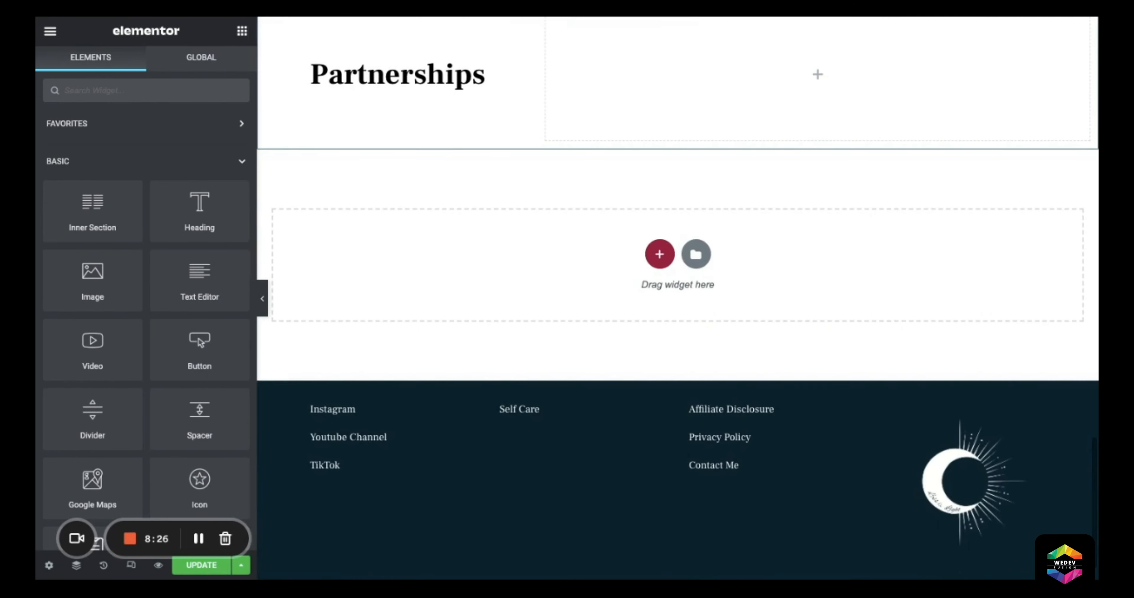
scroll(836, 309, up, 8)
scroll(678, 299, down, 5)
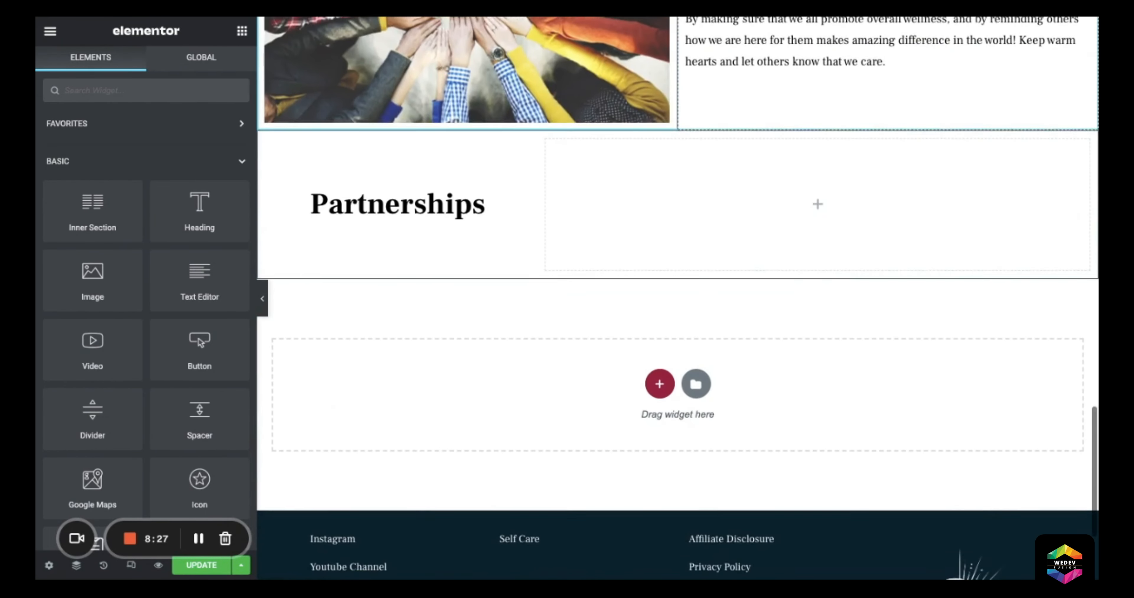
scroll(678, 299, up, 14)
scroll(678, 300, down, 15)
scroll(679, 299, up, 13)
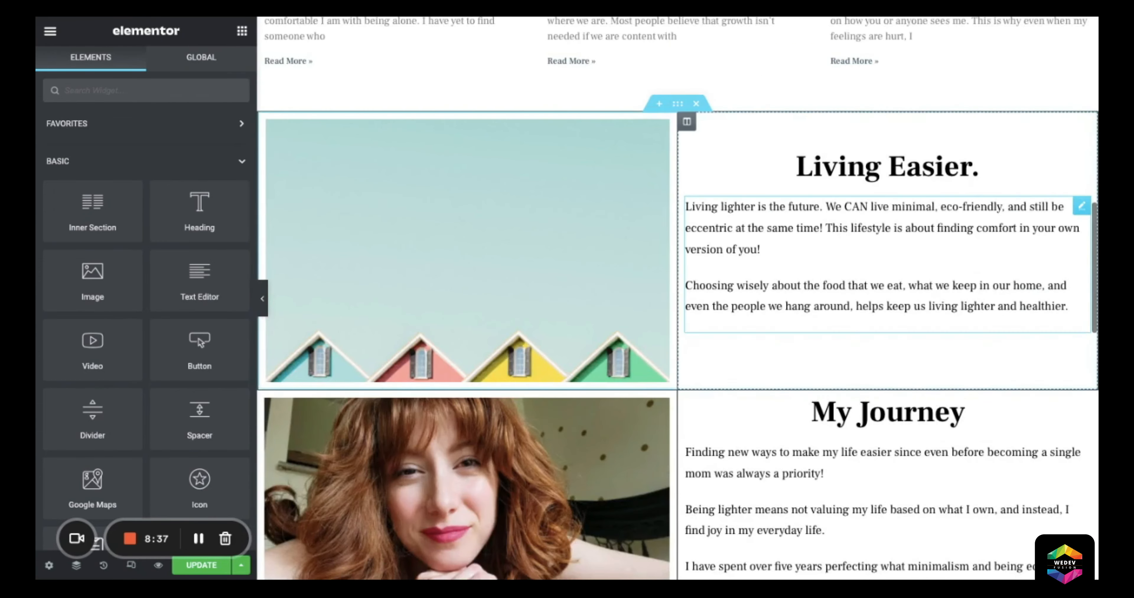
scroll(678, 300, up, 6)
scroll(678, 299, down, 15)
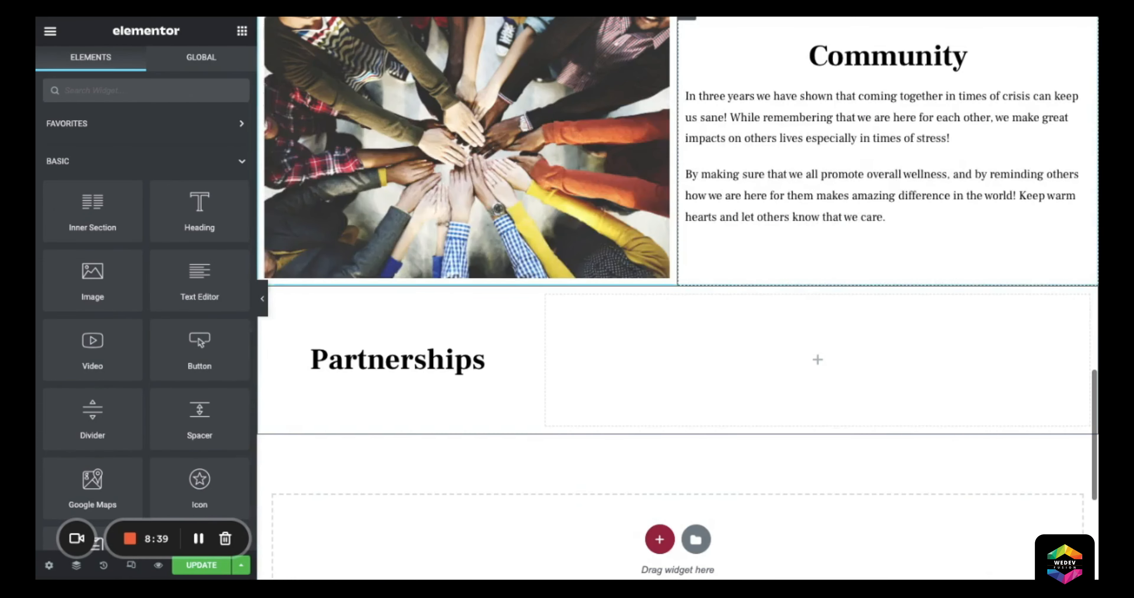
Step: Check the home page back up to the "Live Lighter." heading and update it with the latest changes
scroll(678, 299, up, 13)
scroll(678, 299, up, 8)
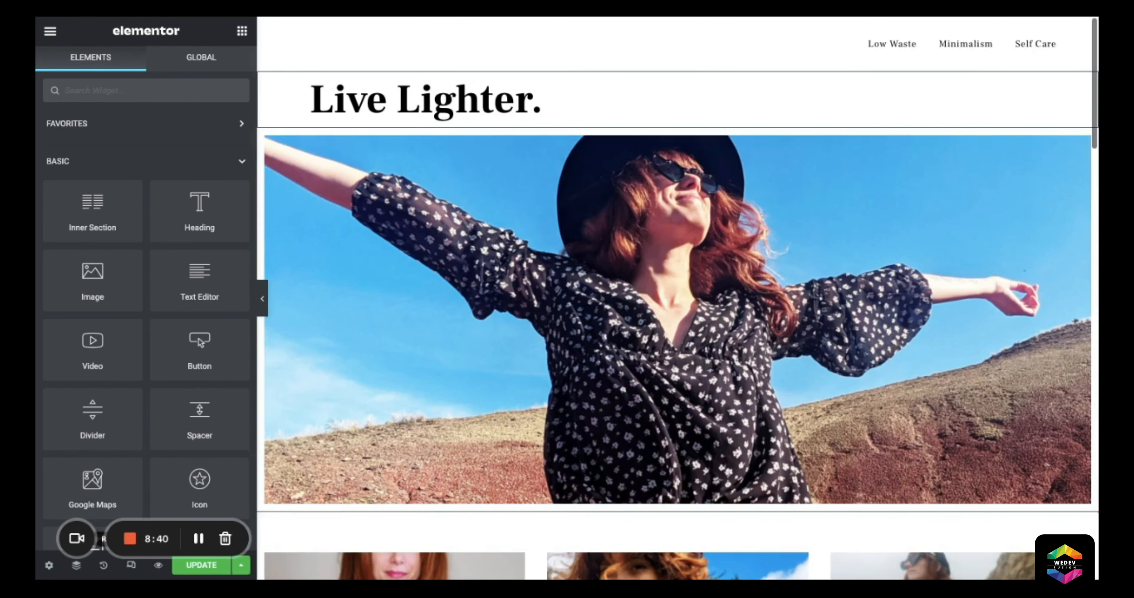
click(202, 565)
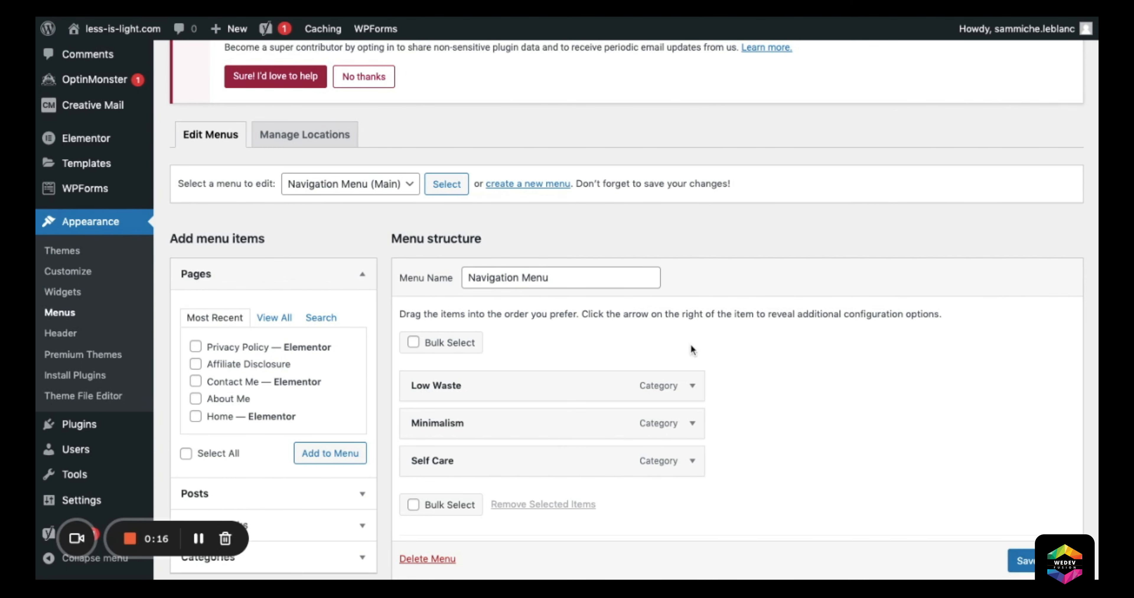
Step: Add the Home front page as the first item of the Navigation Menu and save the menu
scroll(617, 327, down, 5)
click(313, 299)
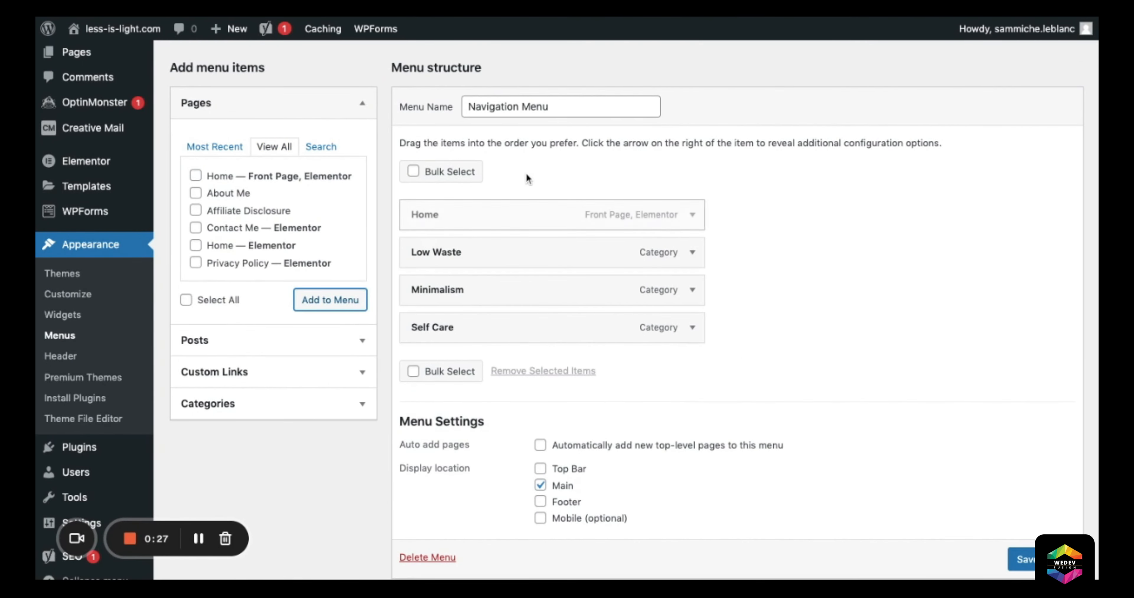
scroll(526, 176, up, 3)
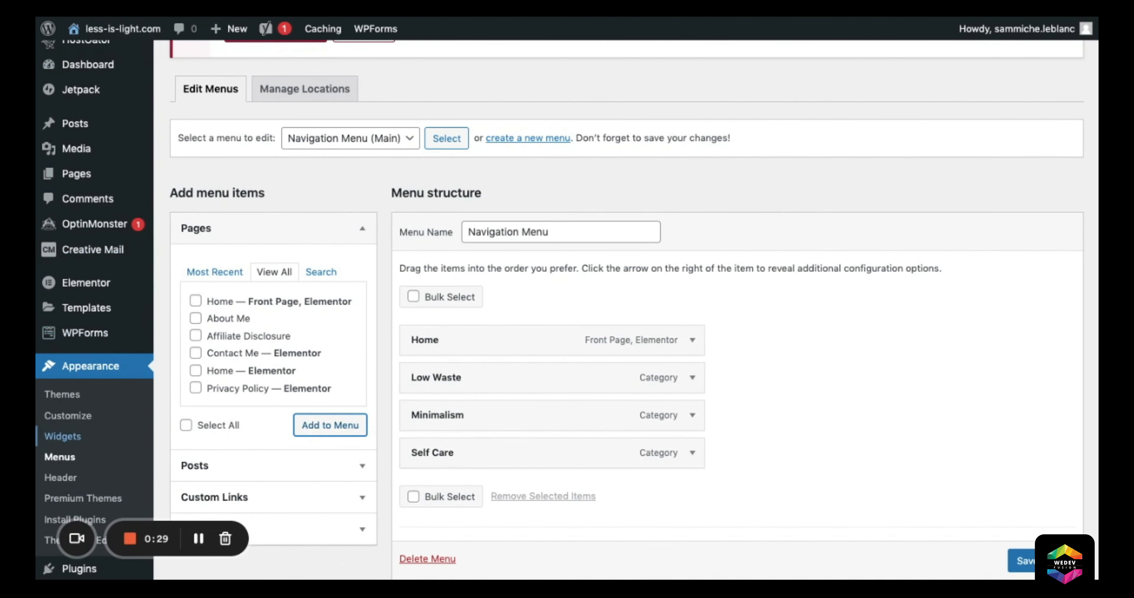
click(333, 136)
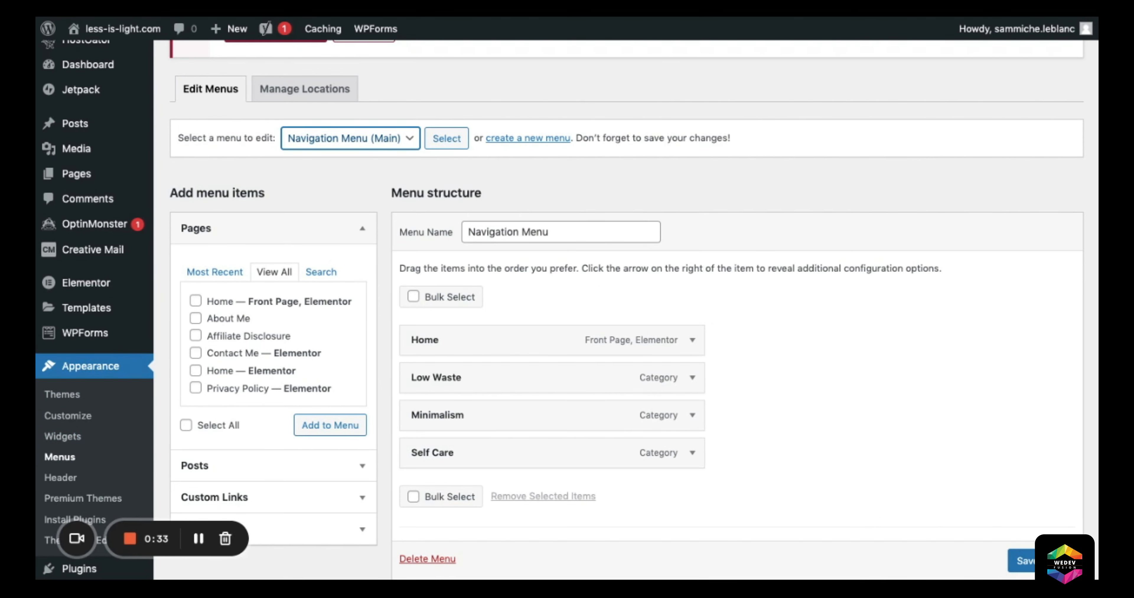
scroll(502, 453, down, 5)
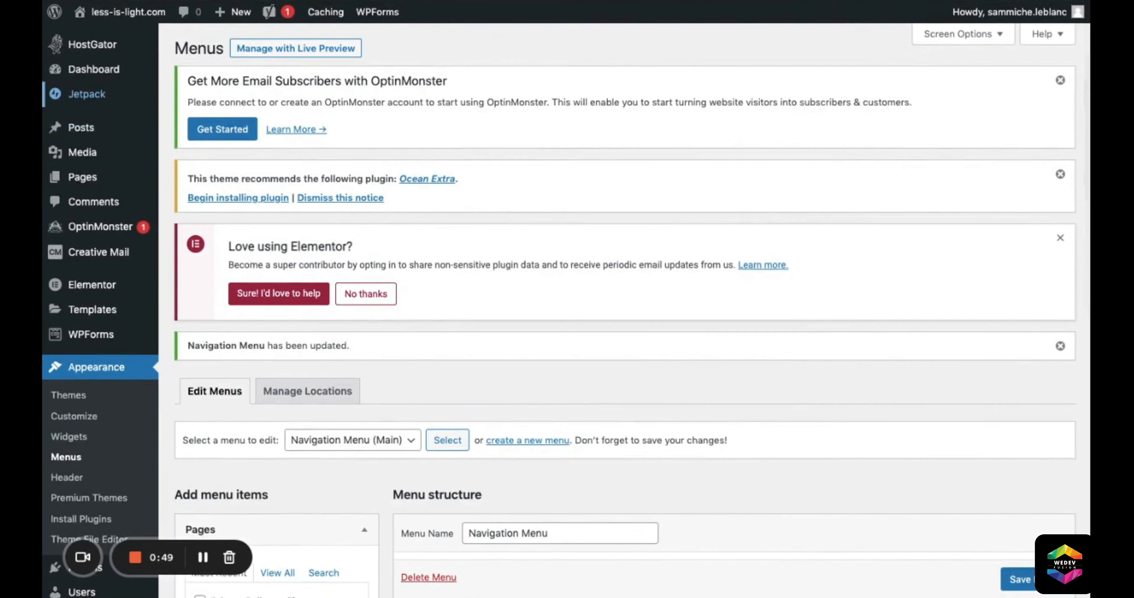
Step: Open the Privacy Policy page from the list of all pages for editing in Elementor
mouse_move(111, 165)
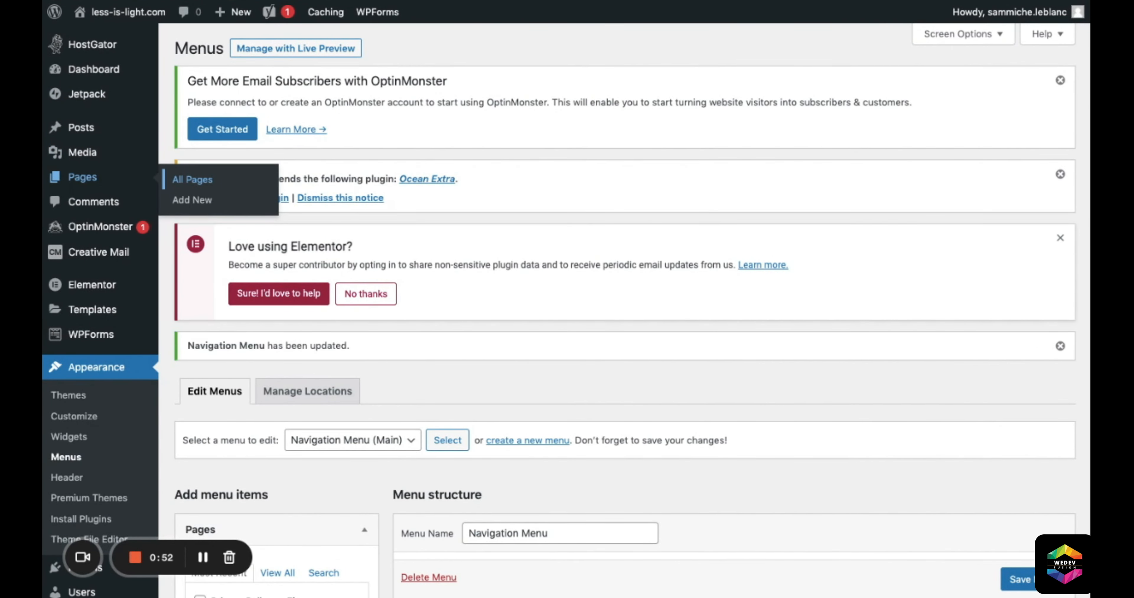
click(192, 179)
scroll(322, 266, down, 3)
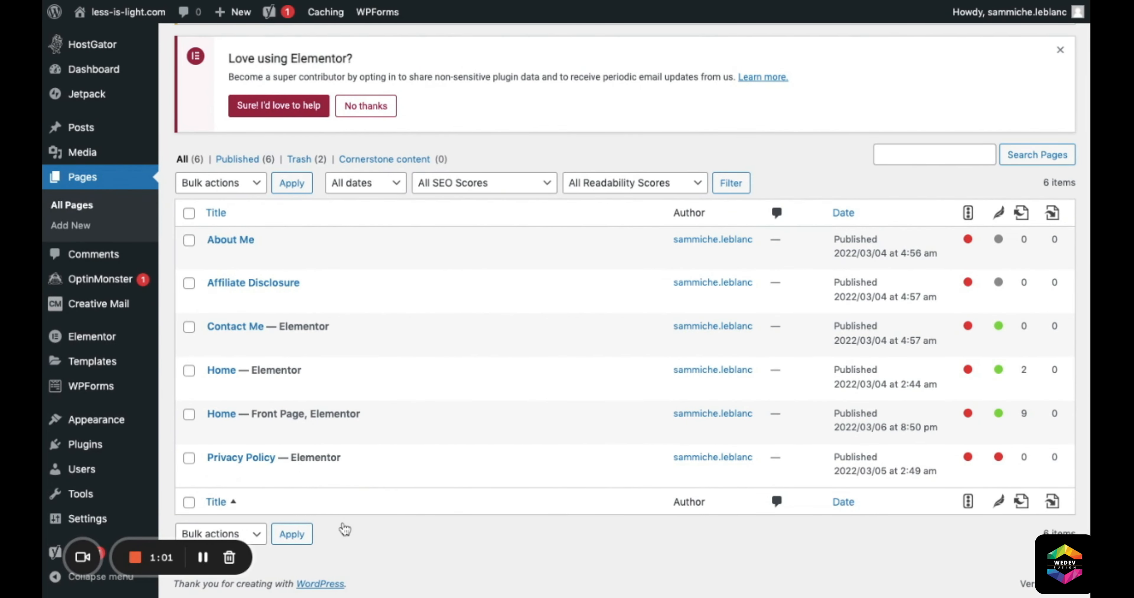
click(370, 475)
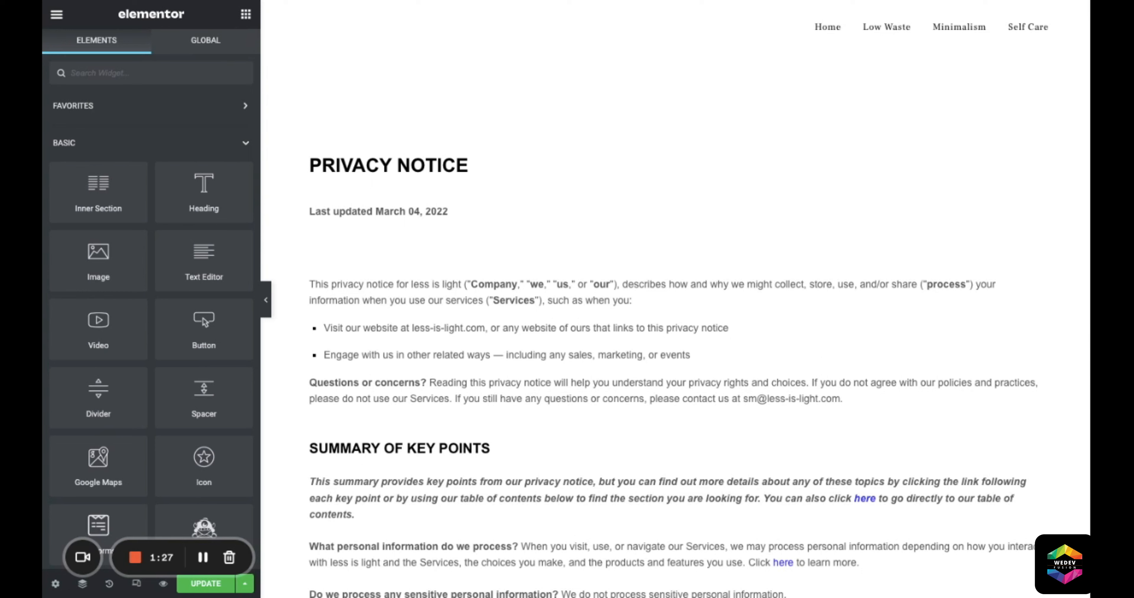
Step: Examine the Privacy Notice from its title to the closing contact sections, along with the HTML code that produces it
scroll(844, 159, down, 8)
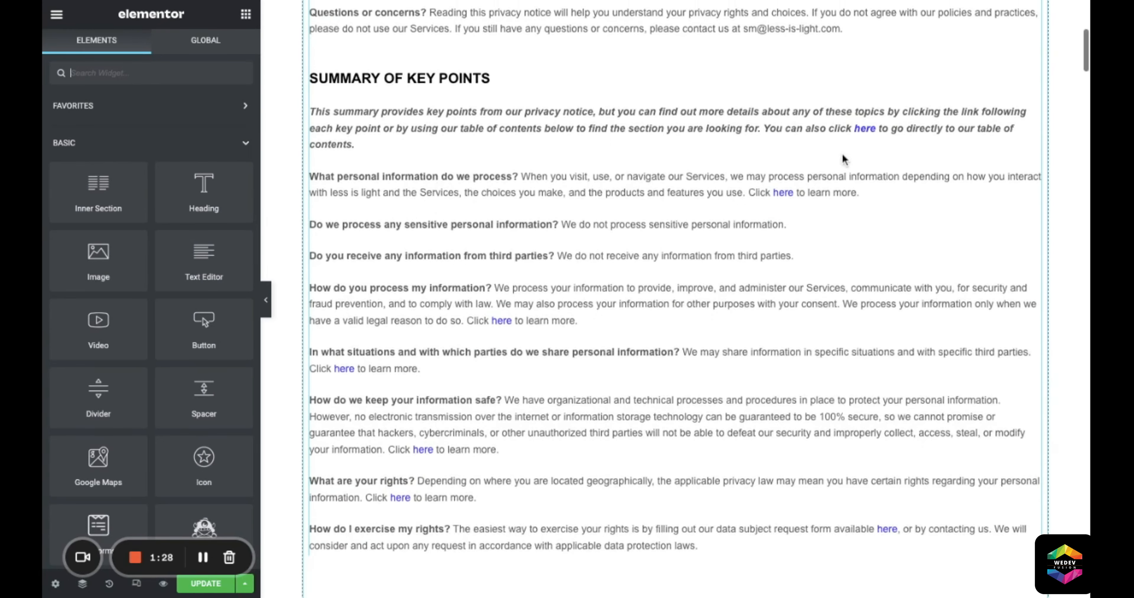
scroll(577, 215, up, 8)
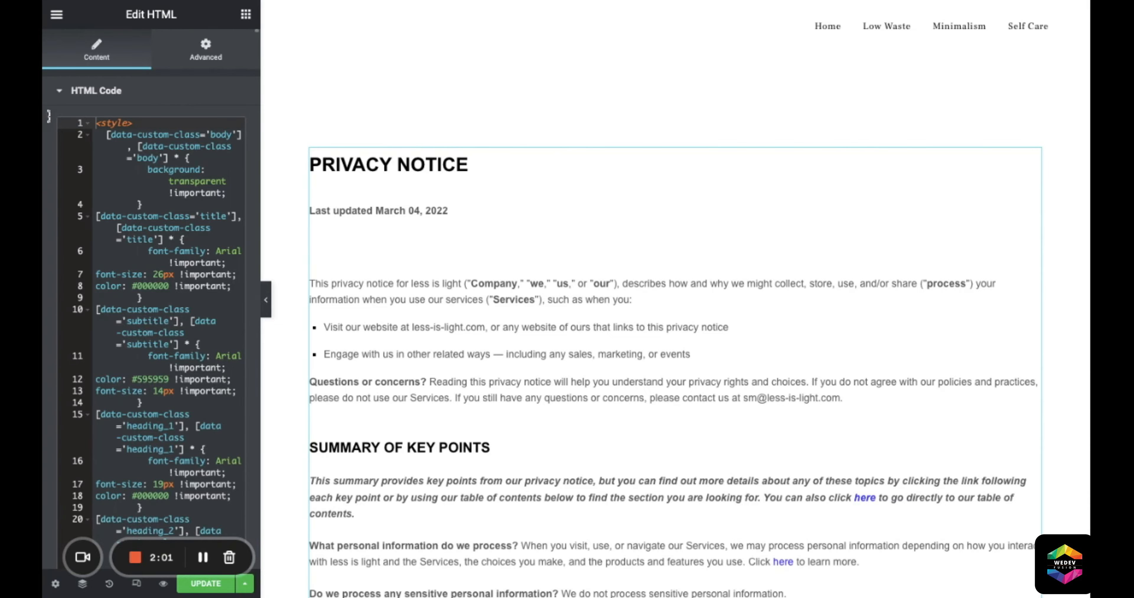
scroll(714, 321, down, 20)
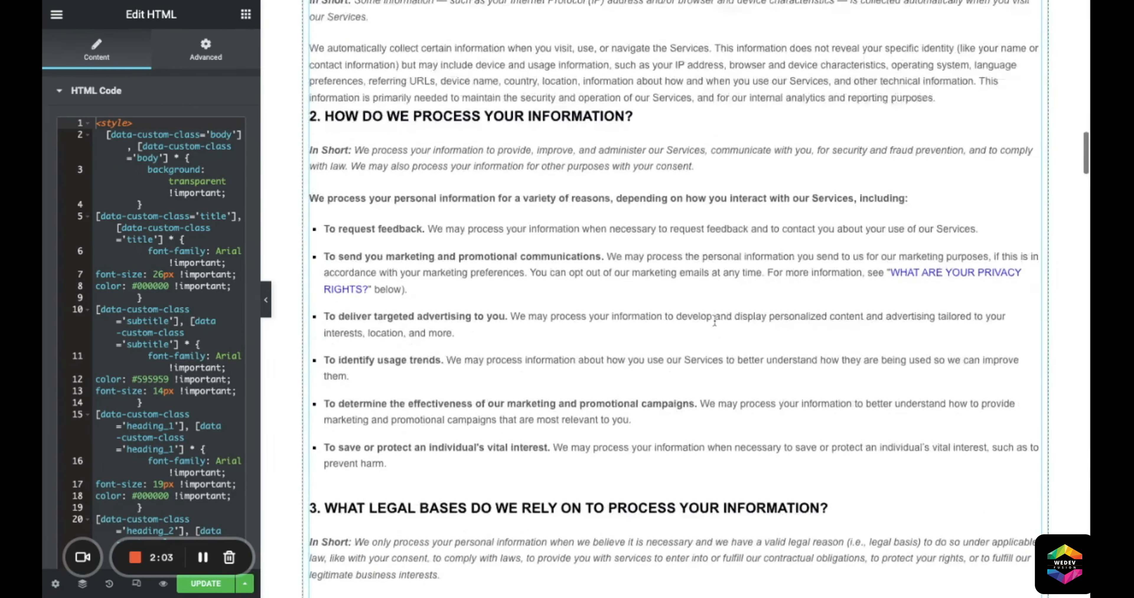
scroll(675, 300, down, 20)
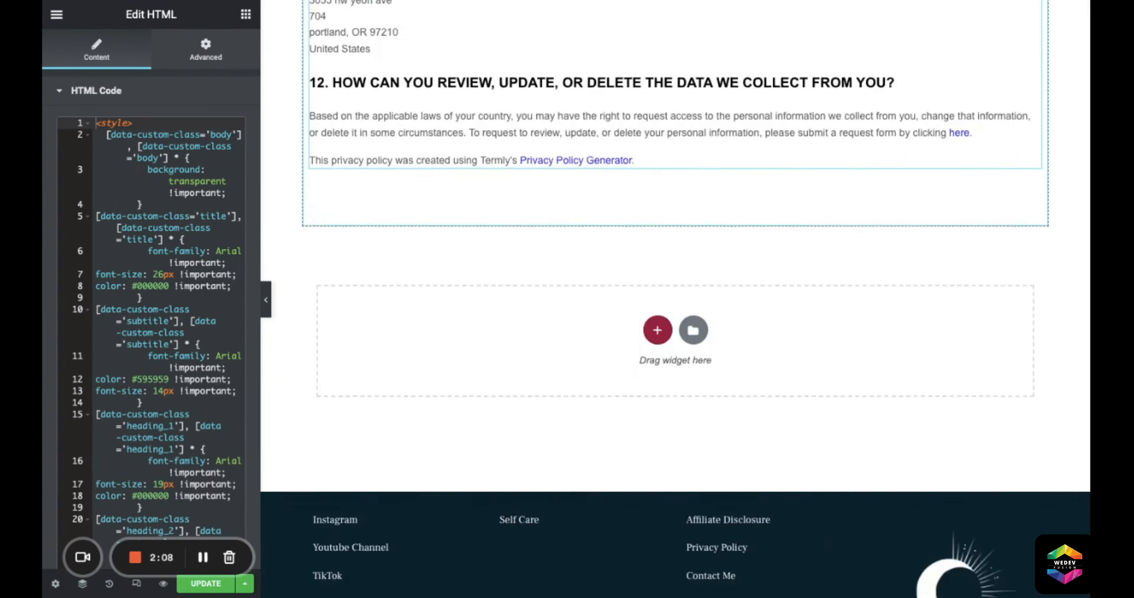
scroll(675, 299, up, 20)
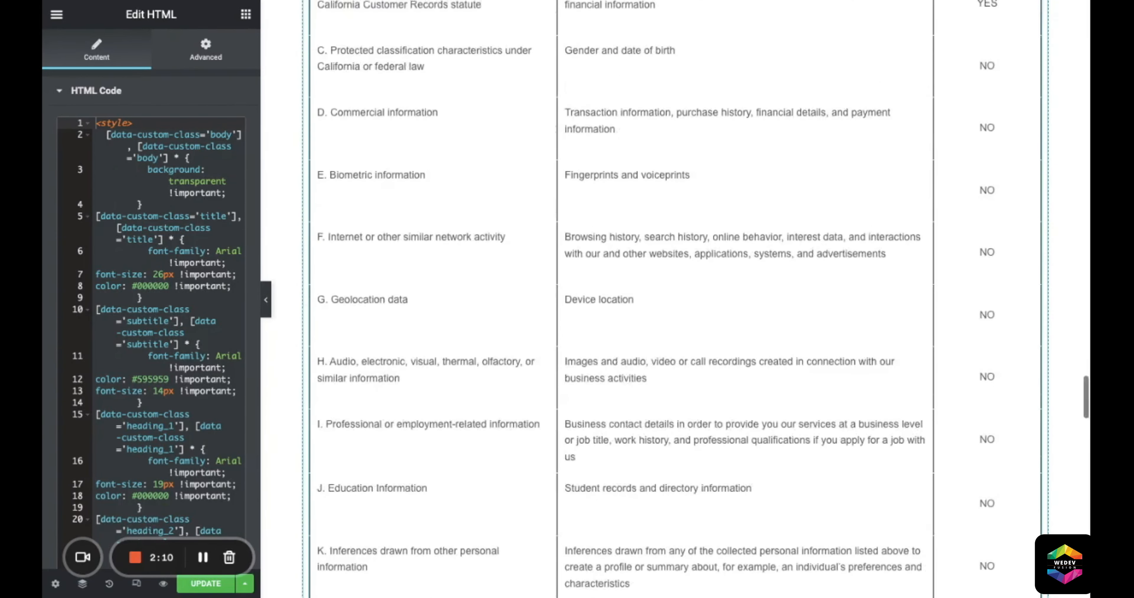
scroll(675, 299, up, 20)
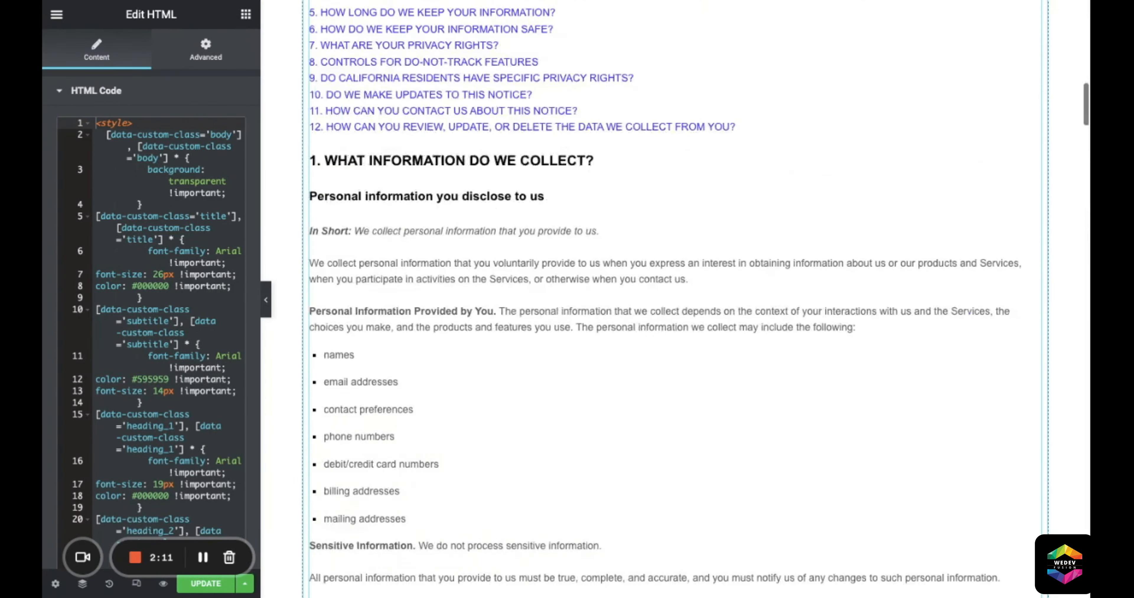
scroll(675, 299, up, 3)
scroll(675, 299, down, 20)
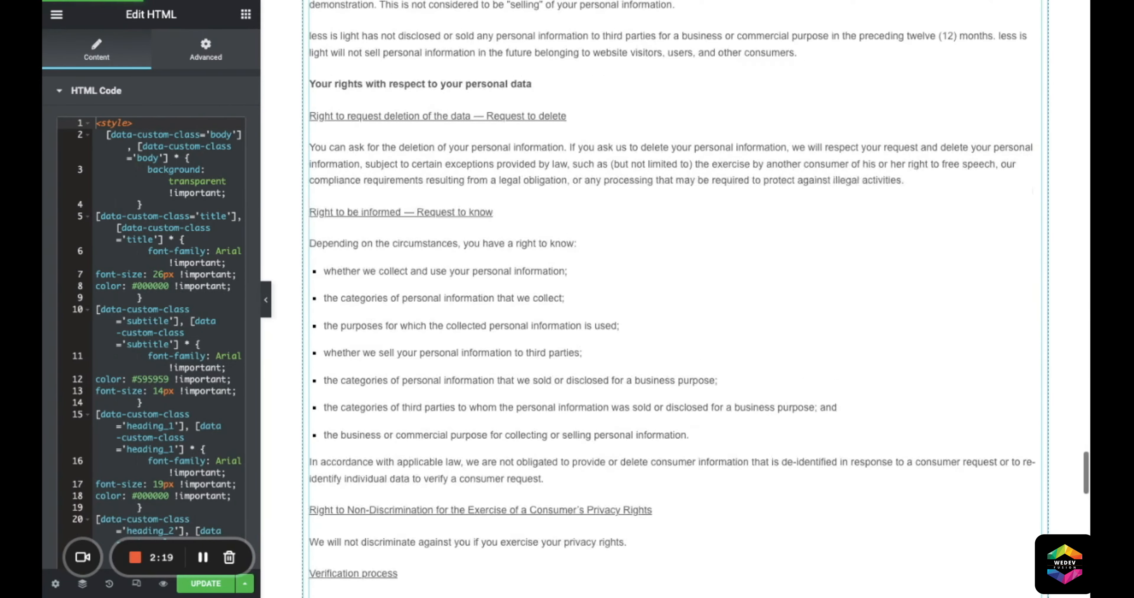
scroll(675, 299, down, 20)
scroll(675, 299, up, 20)
scroll(675, 300, up, 20)
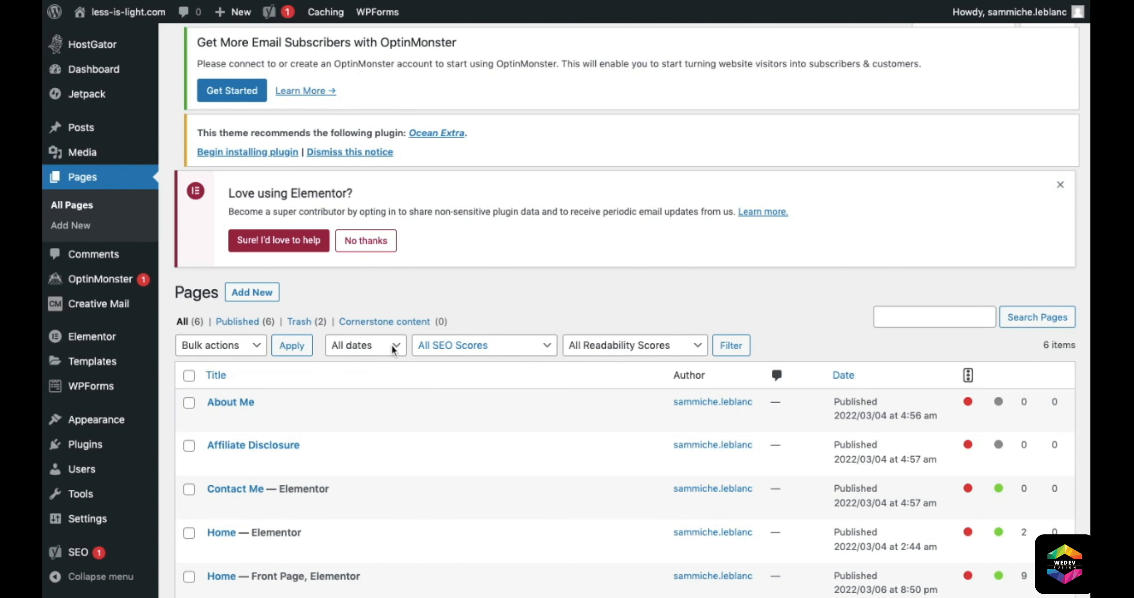
Step: Open the Affiliate Disclosure page for editing in Elementor and add a single-column section to it
scroll(220, 371, down, 5)
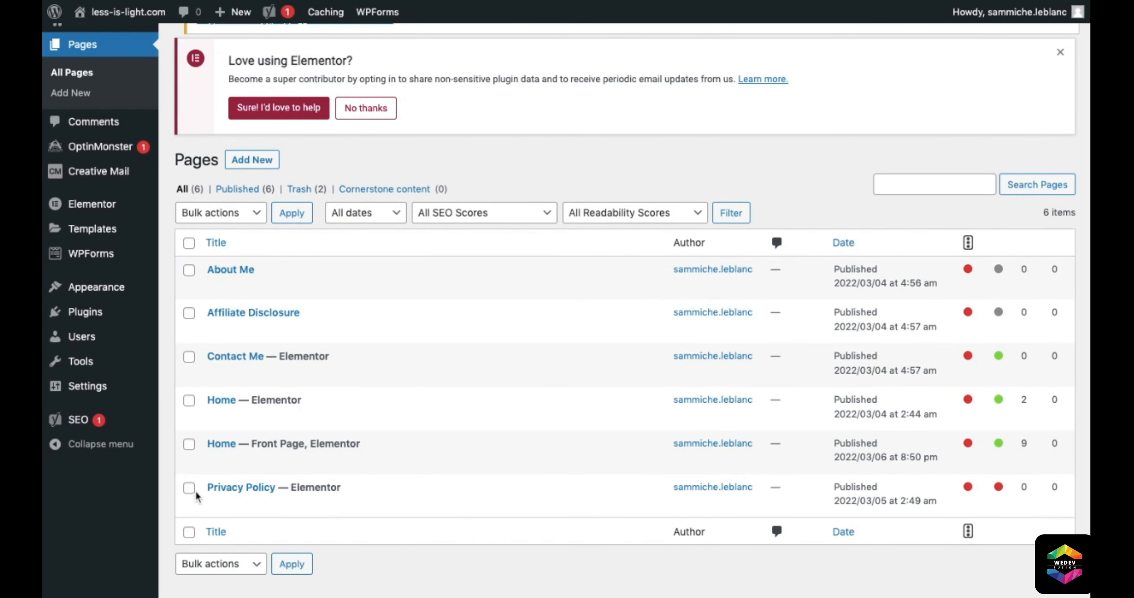
scroll(197, 496, up, 3)
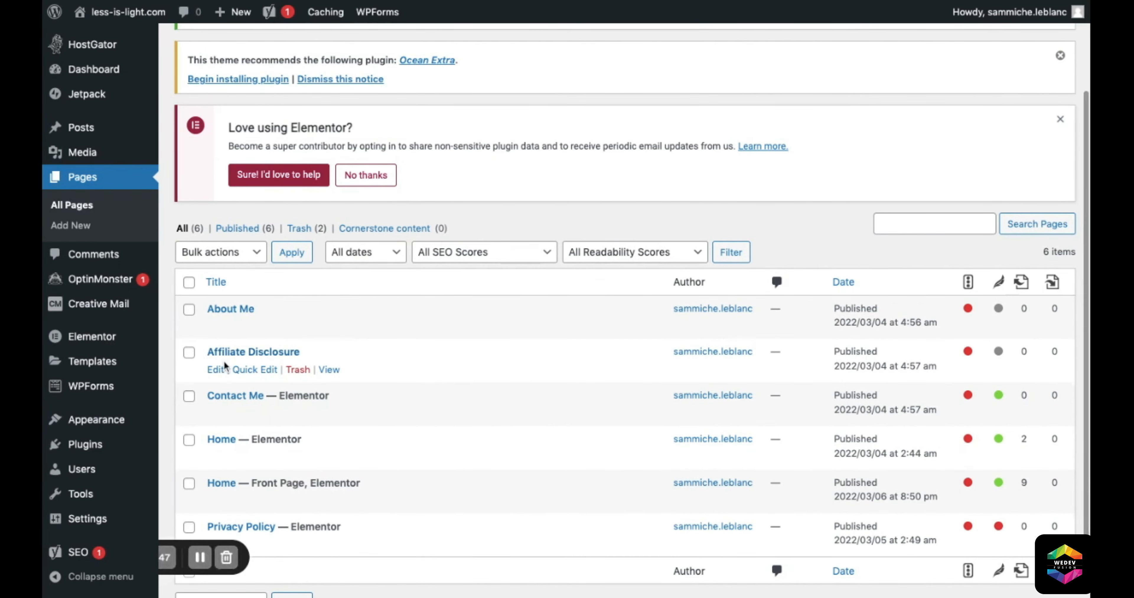
scroll(332, 377, down, 1)
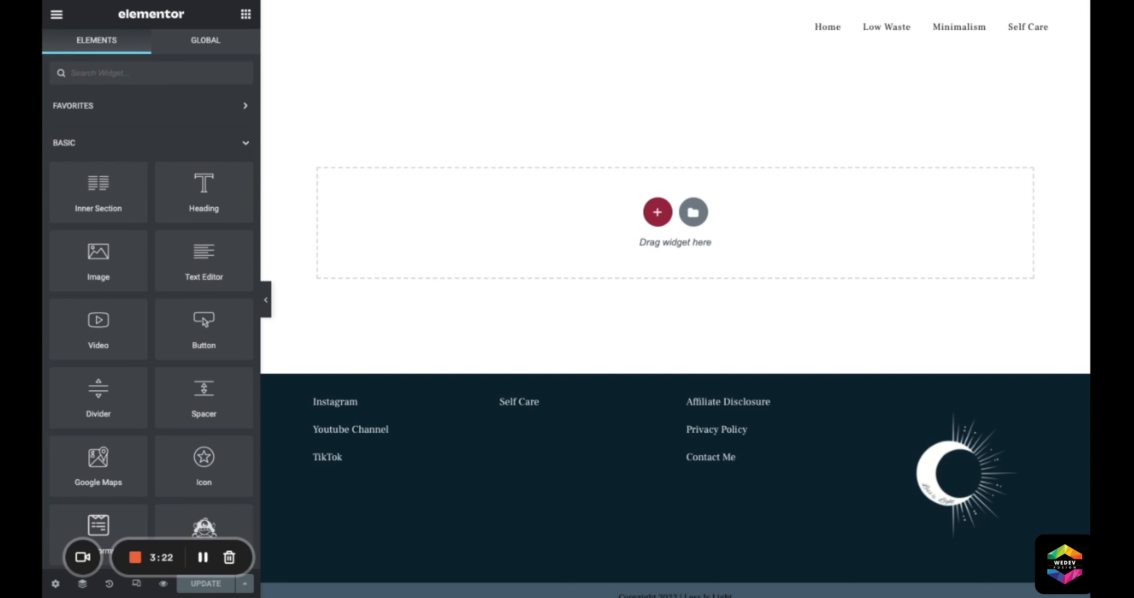
click(658, 214)
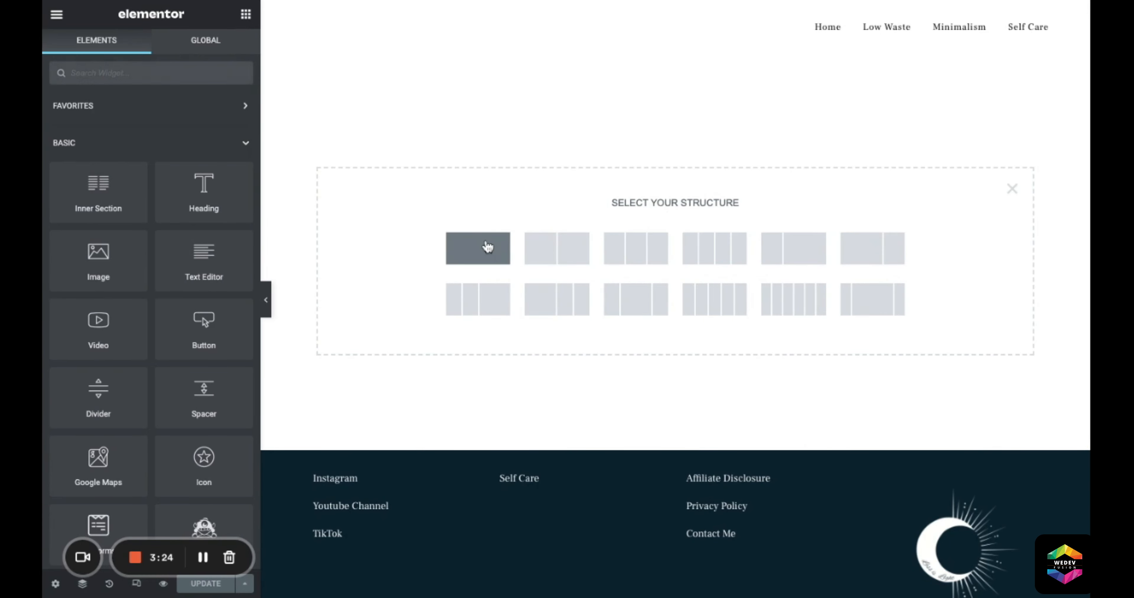
click(487, 247)
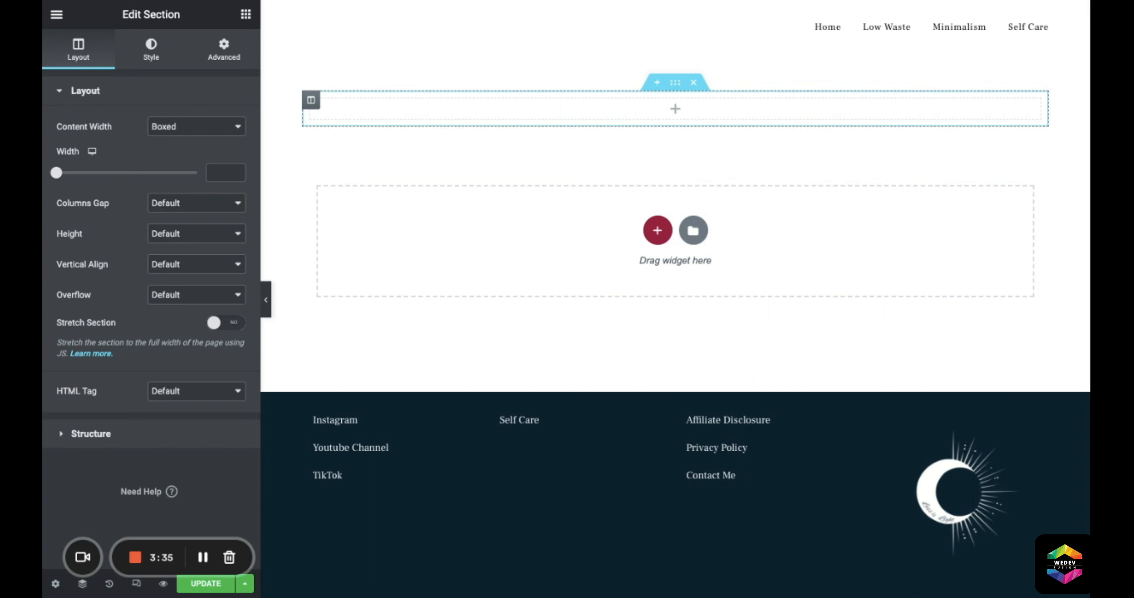